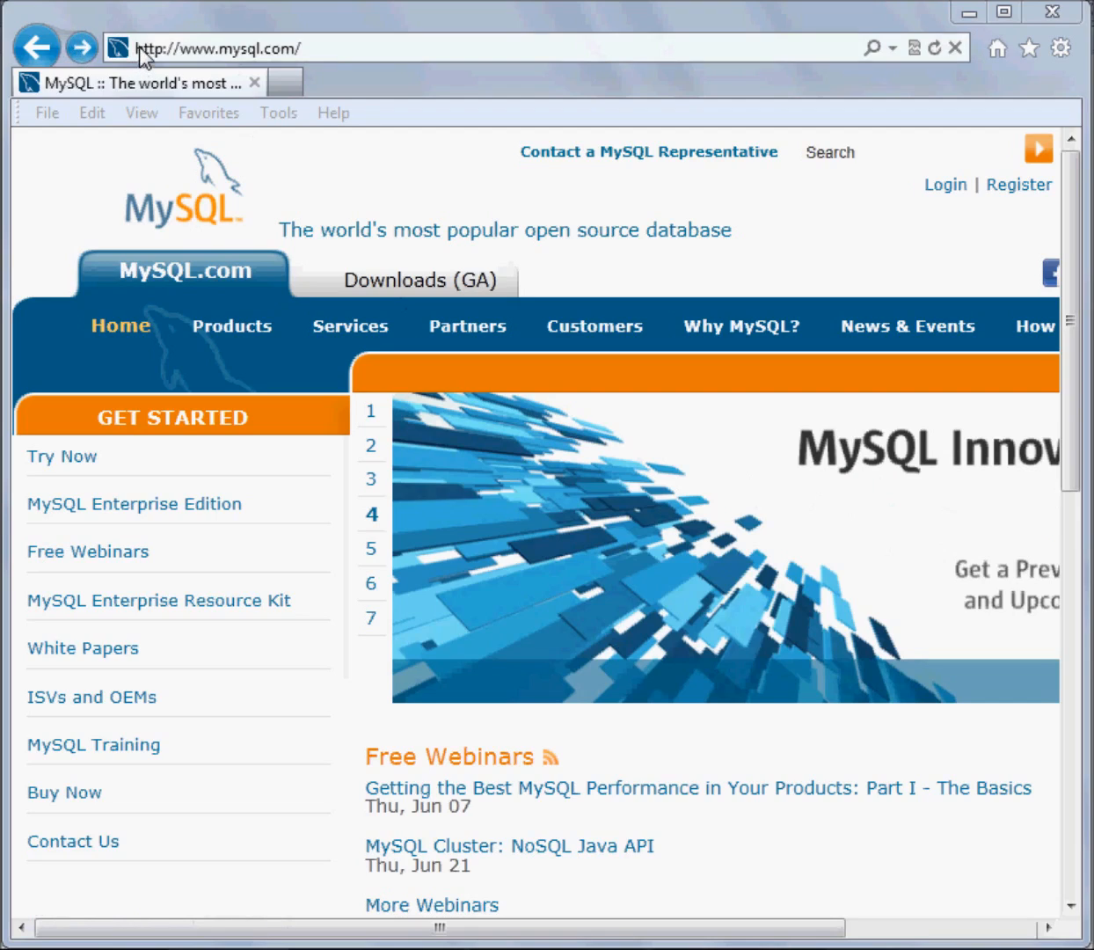
# Look over the MySQL home page and open the Downloads (GA) page
pyautogui.click(326, 49)
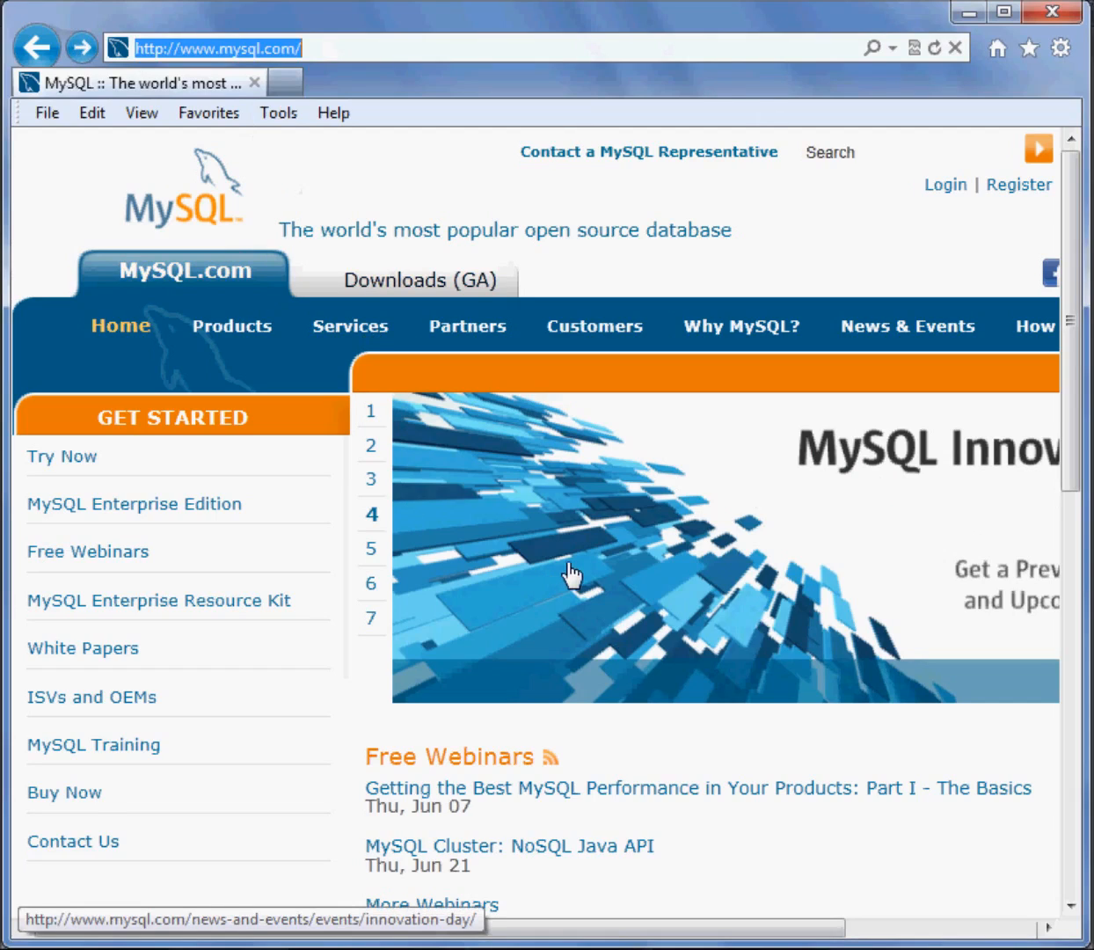
pyautogui.moveTo(1067, 268); pyautogui.dragTo(1066, 681)
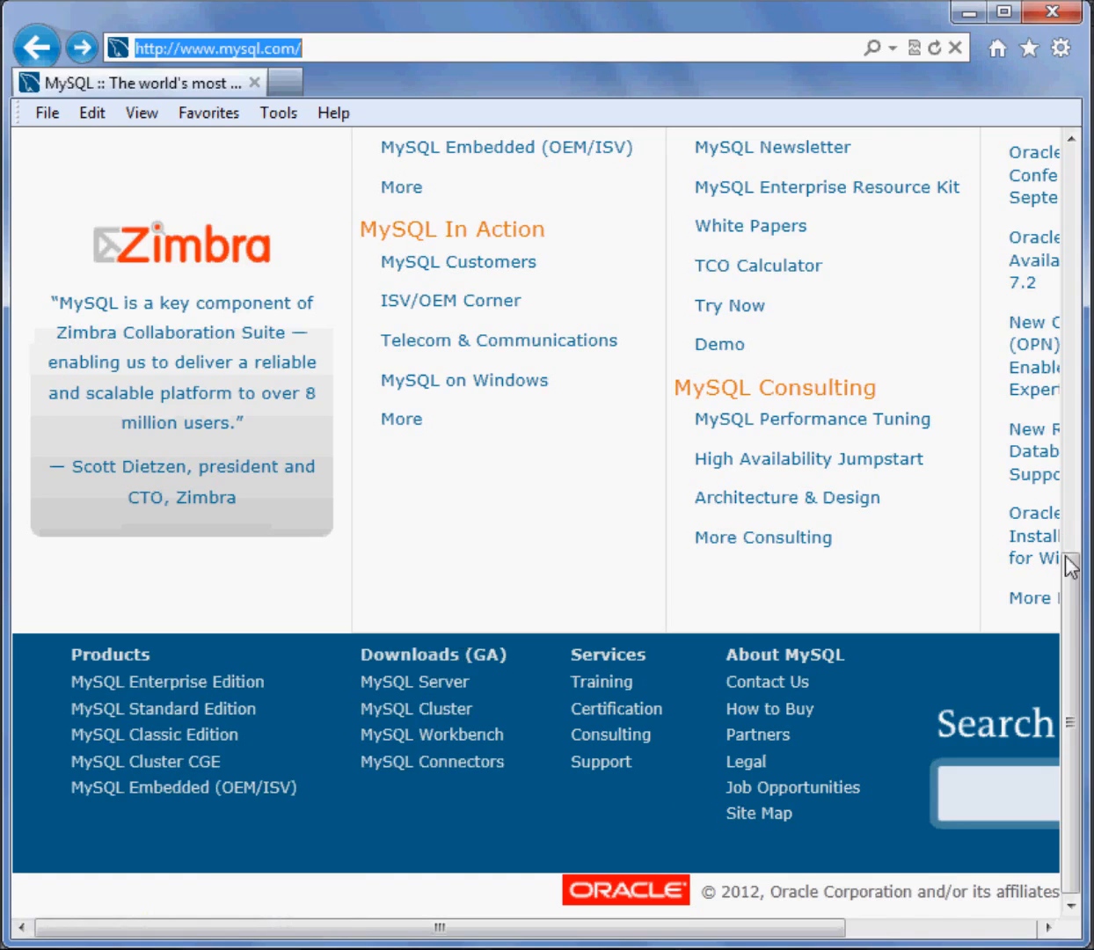
pyautogui.moveTo(1066, 607); pyautogui.dragTo(1080, 199)
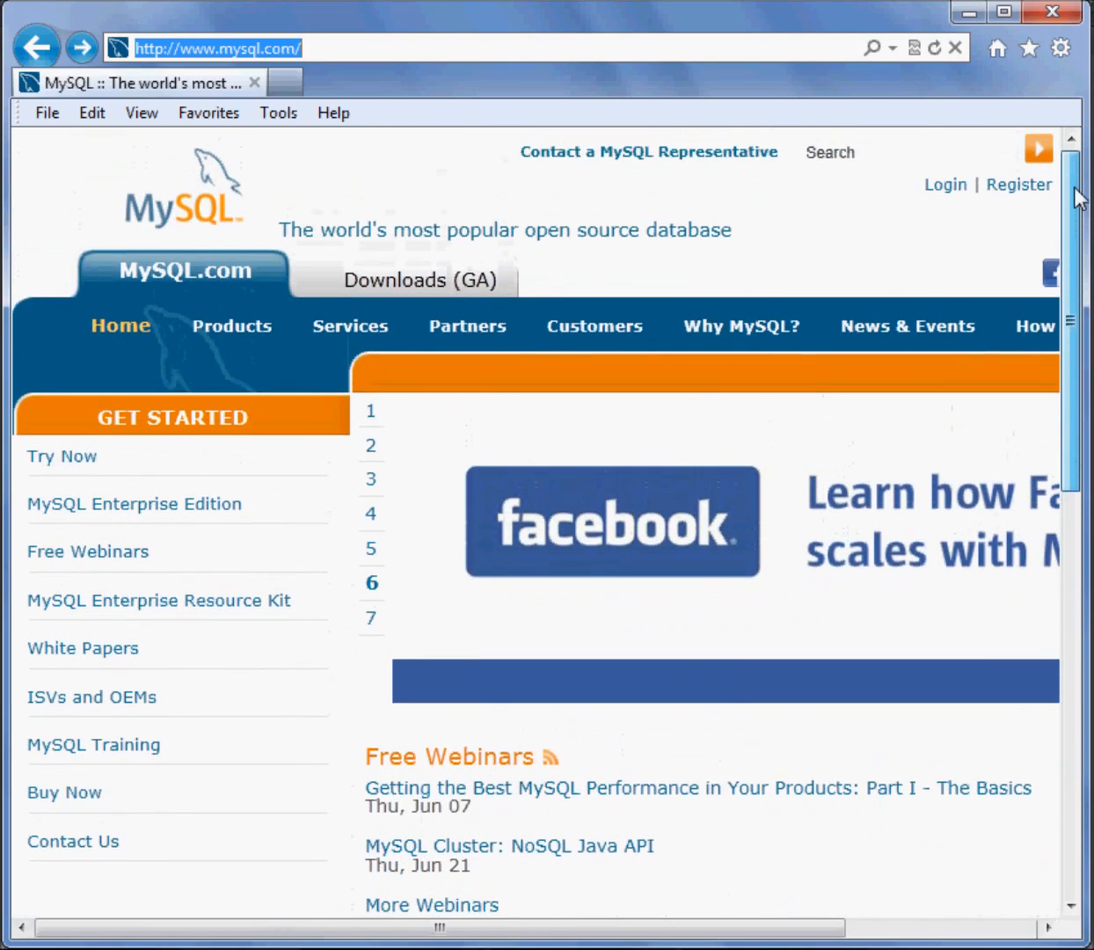
pyautogui.click(402, 289)
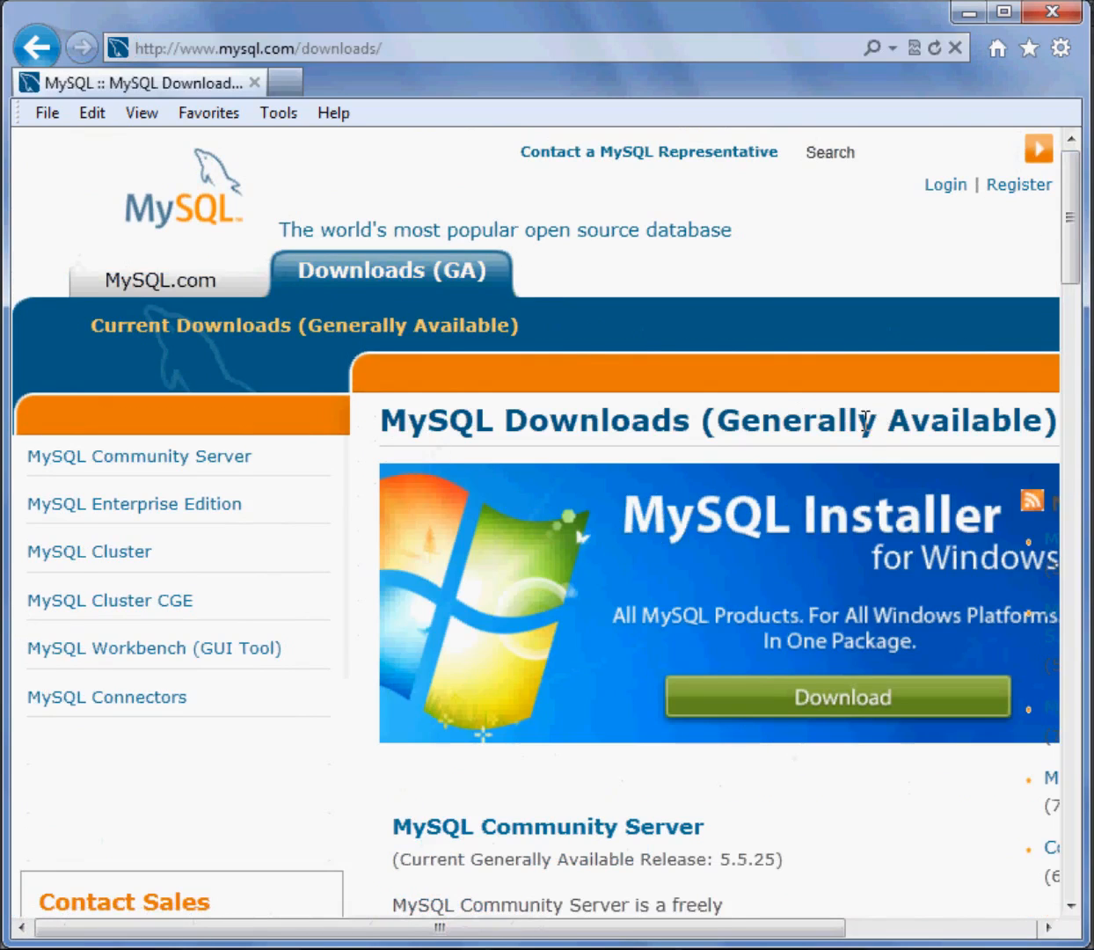
# Examine the descriptions of MySQL Community Server and MySQL Enterprise Edition, highlighting the phrases on free, open-source and commercial availability
pyautogui.scroll(-2, 870, 853)
pyautogui.scroll(-3, 870, 852)
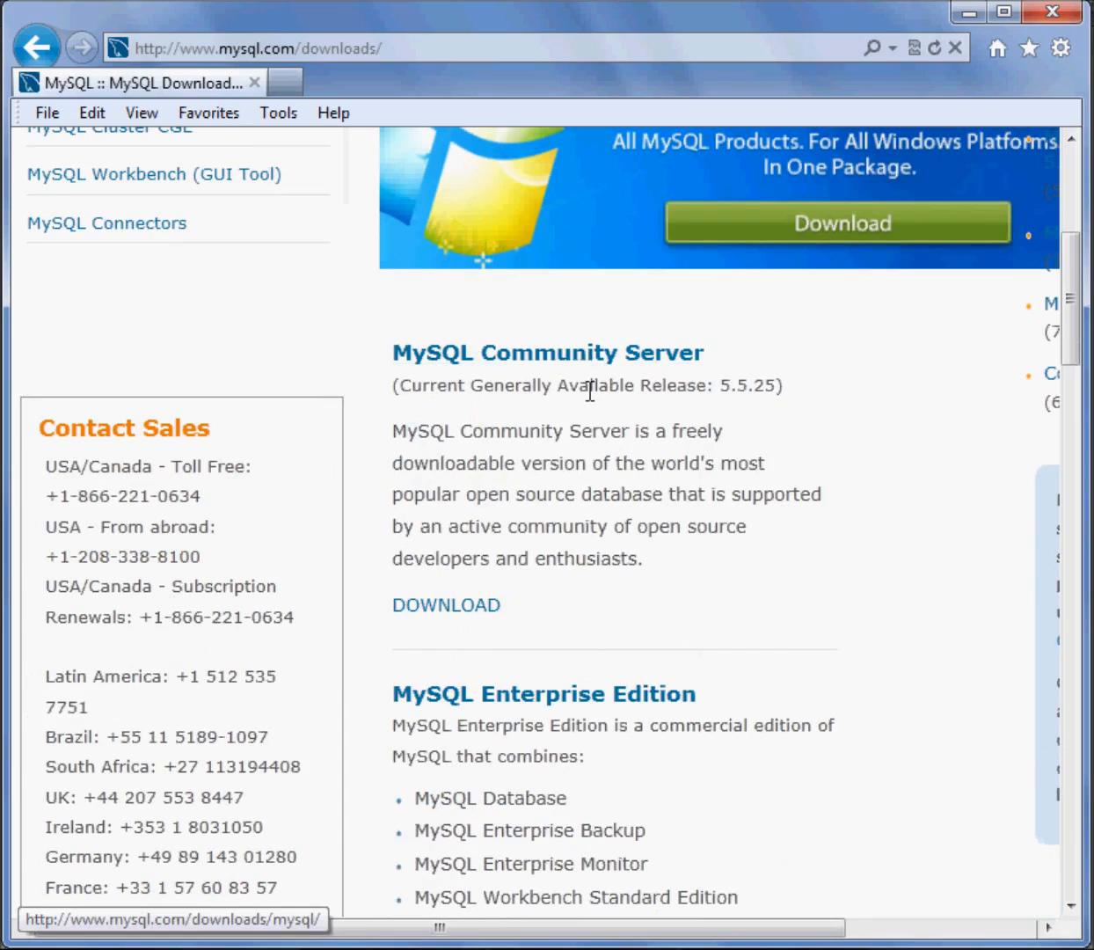
pyautogui.moveTo(674, 431); pyautogui.dragTo(517, 459)
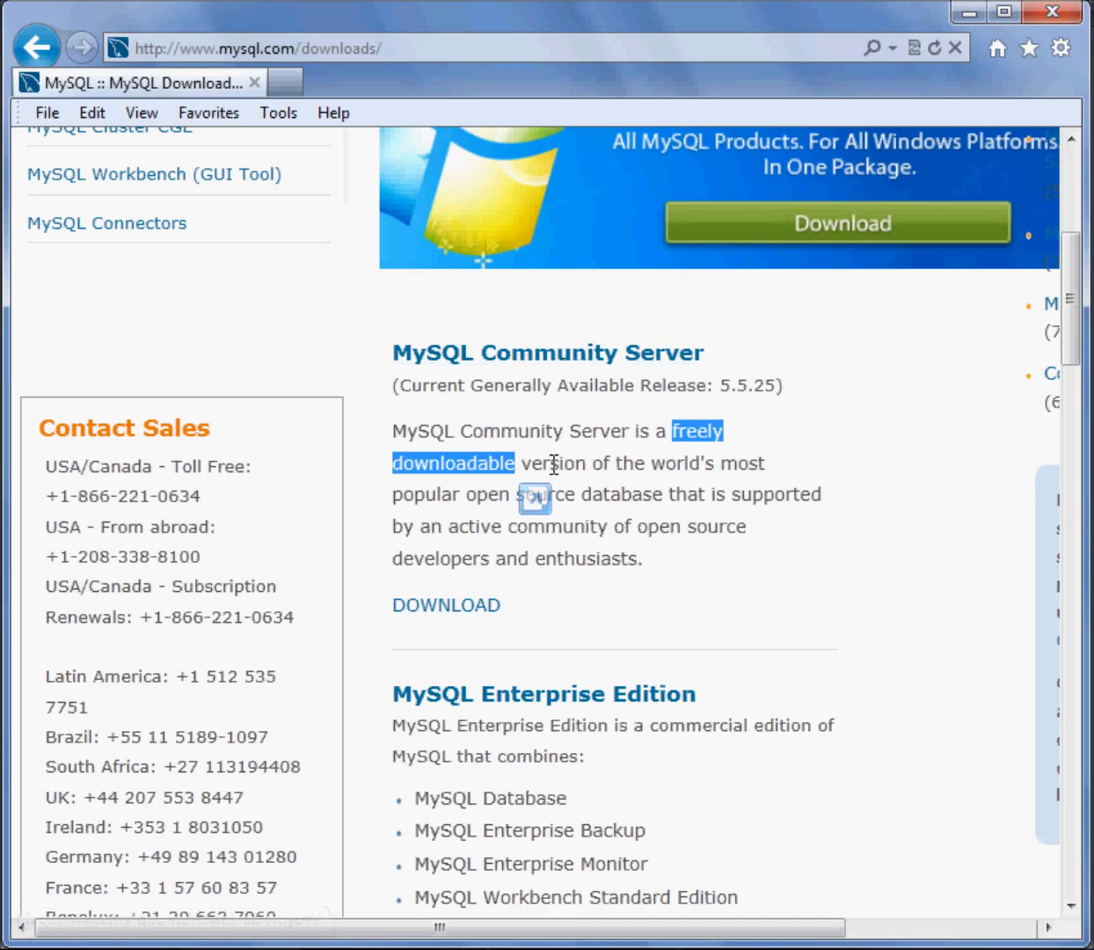
pyautogui.click(596, 466)
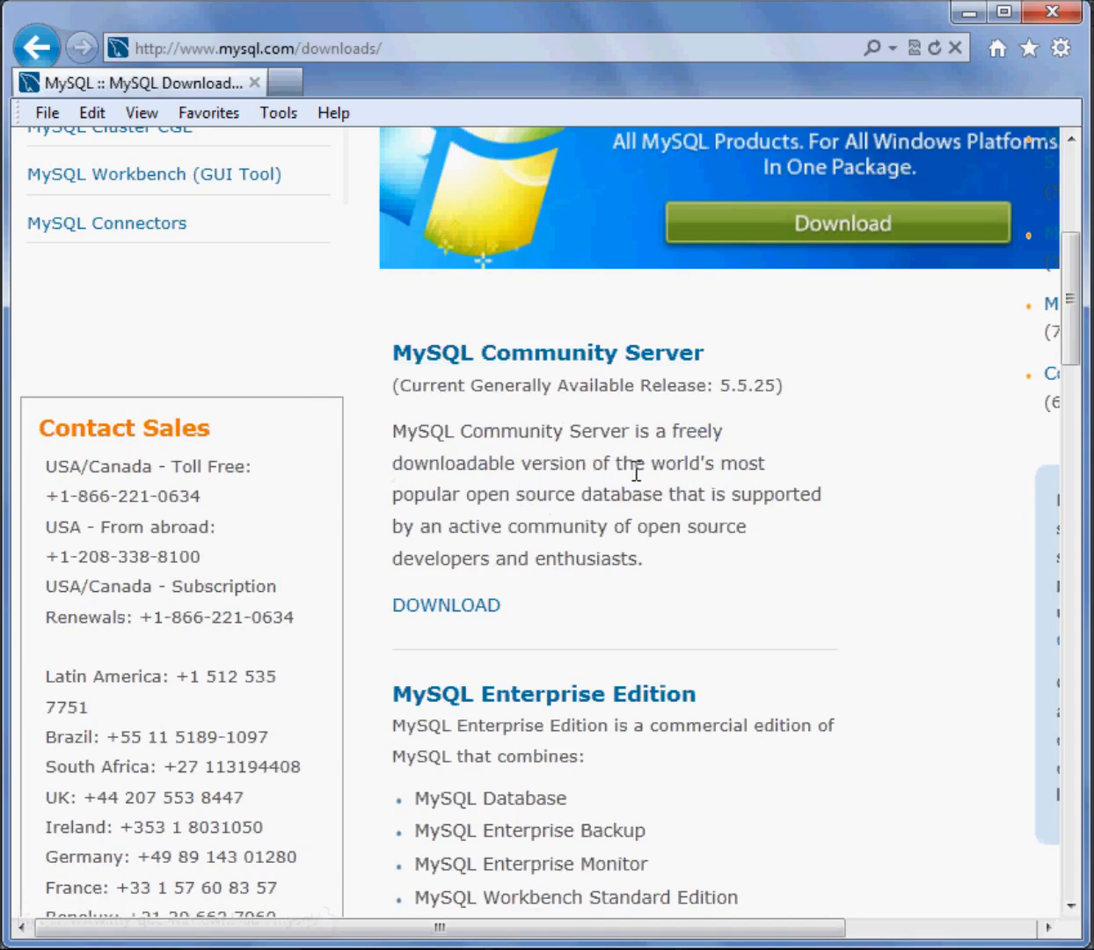
pyautogui.moveTo(466, 494); pyautogui.dragTo(694, 499)
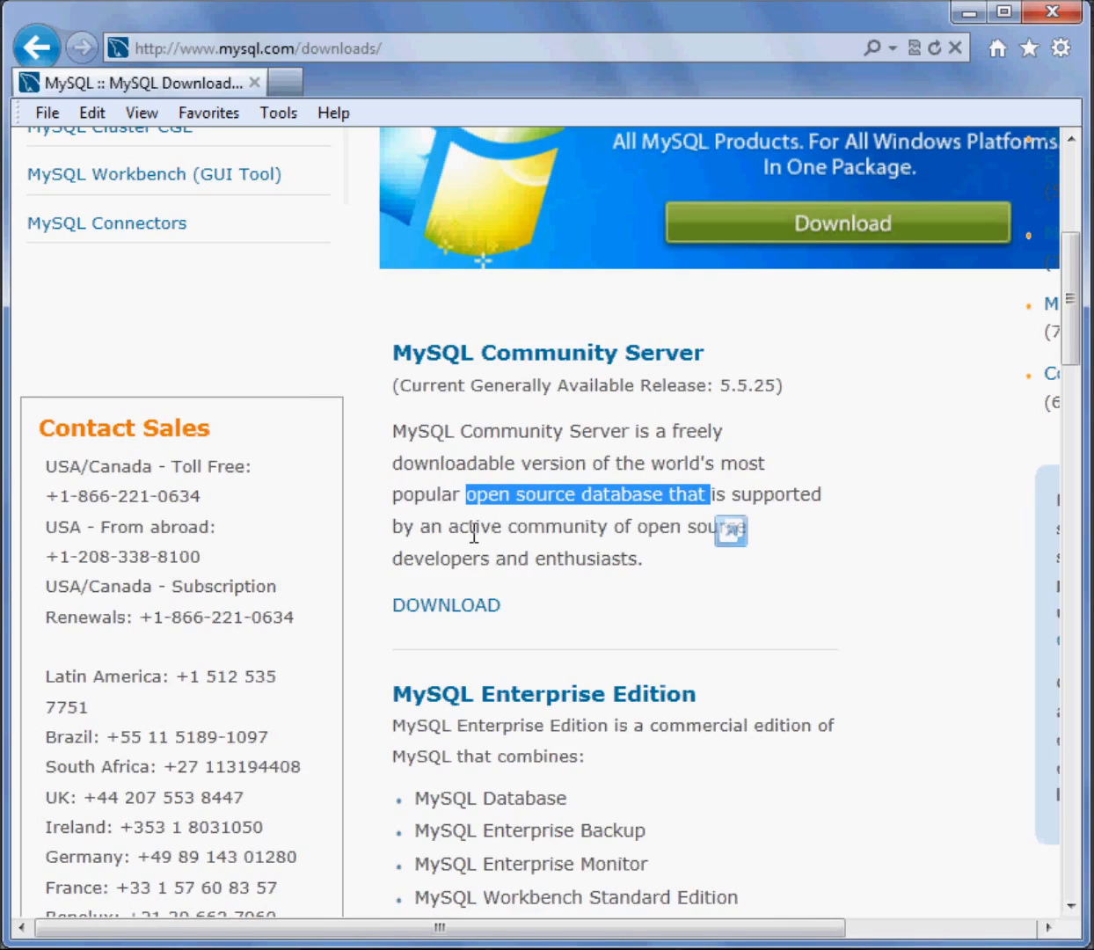
pyautogui.moveTo(458, 525); pyautogui.dragTo(616, 527)
pyautogui.click(503, 538)
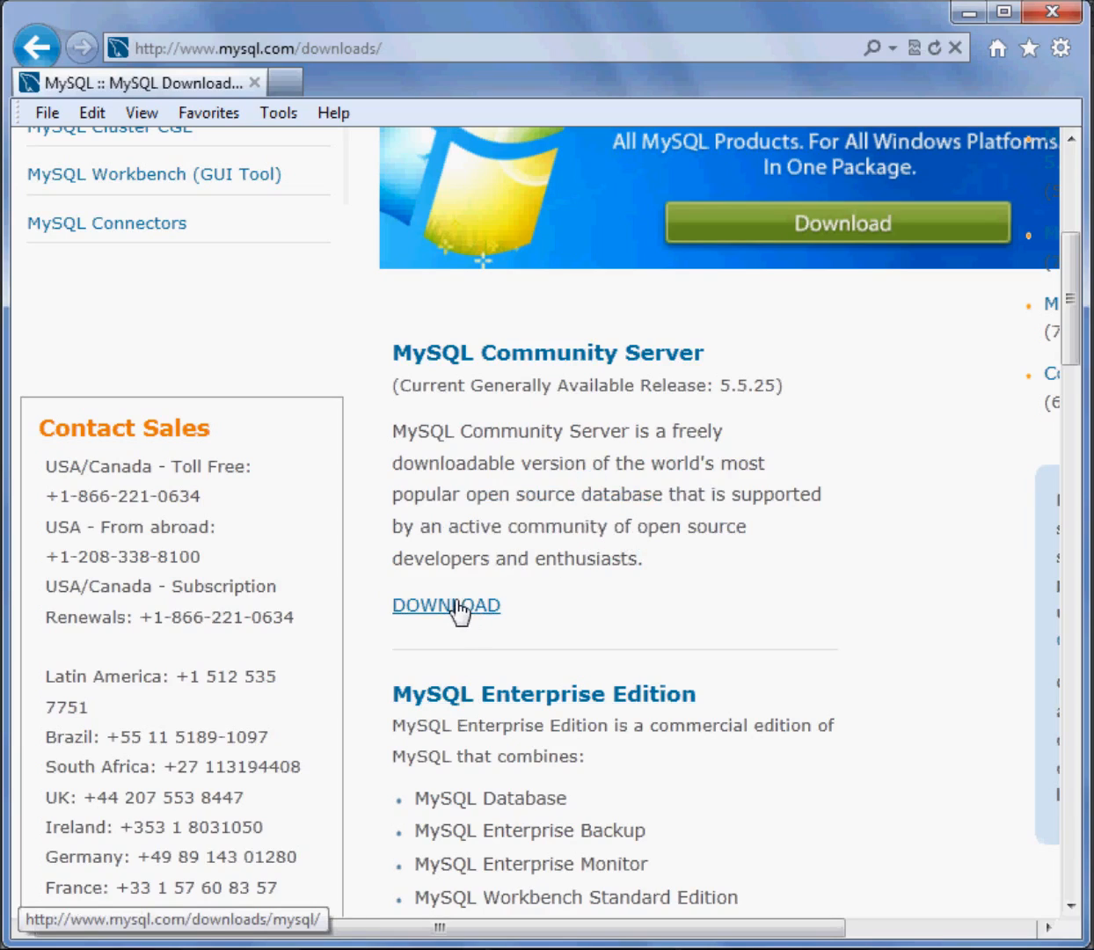
pyautogui.scroll(-3, 825, 615)
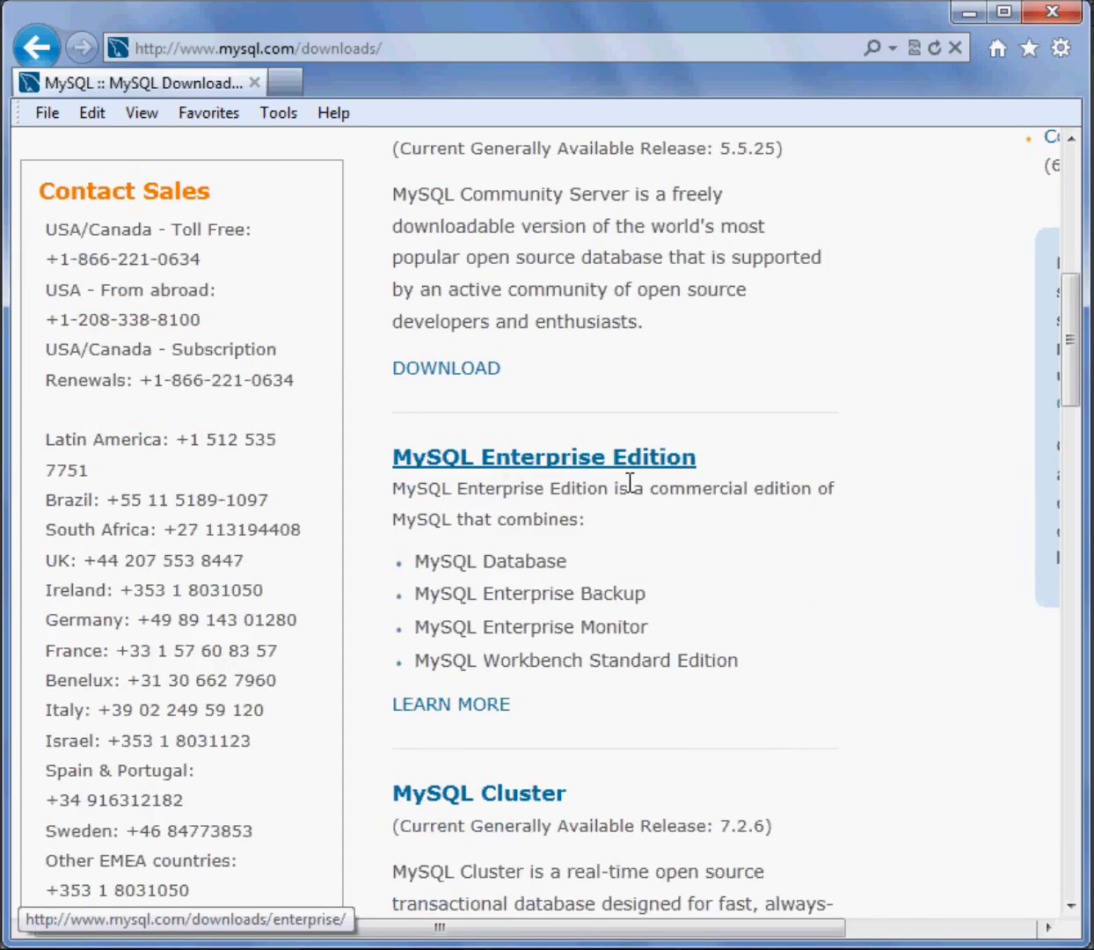
pyautogui.moveTo(652, 490); pyautogui.dragTo(821, 491)
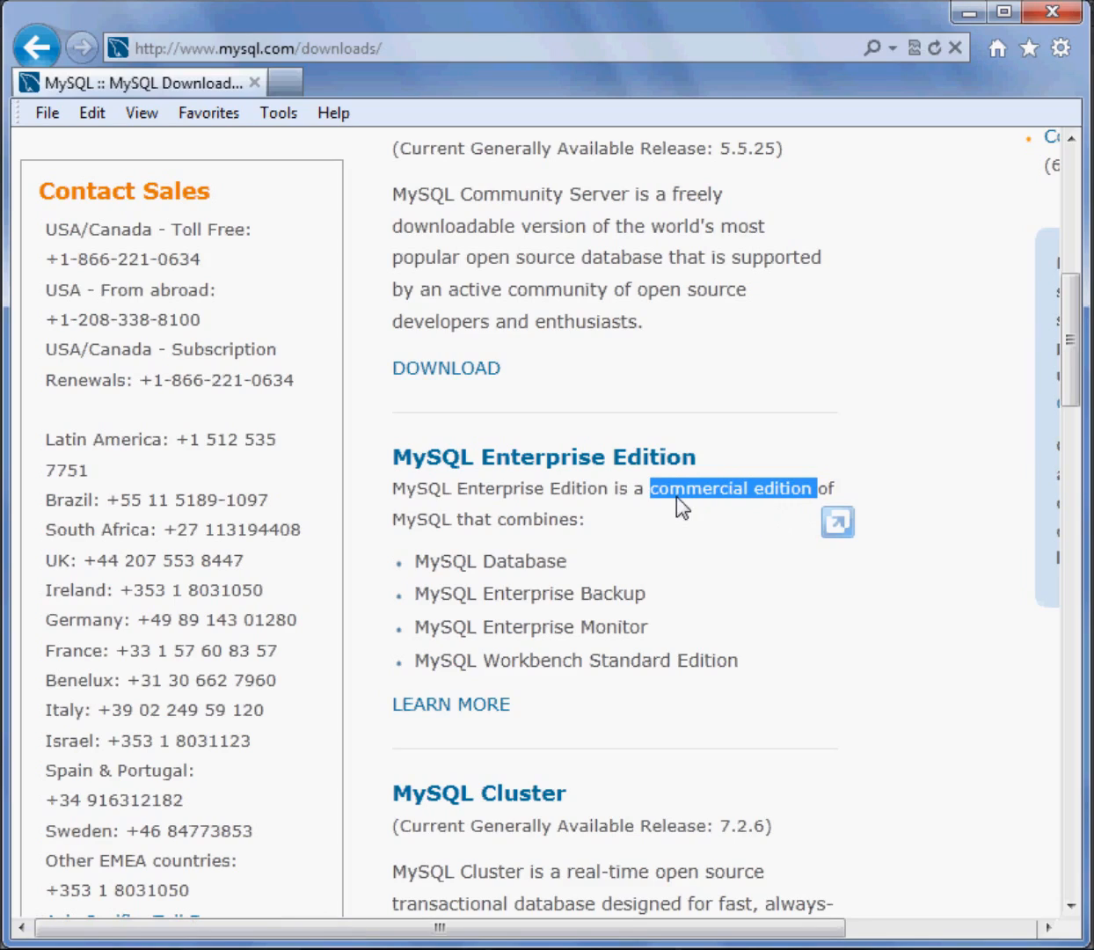
pyautogui.click(593, 479)
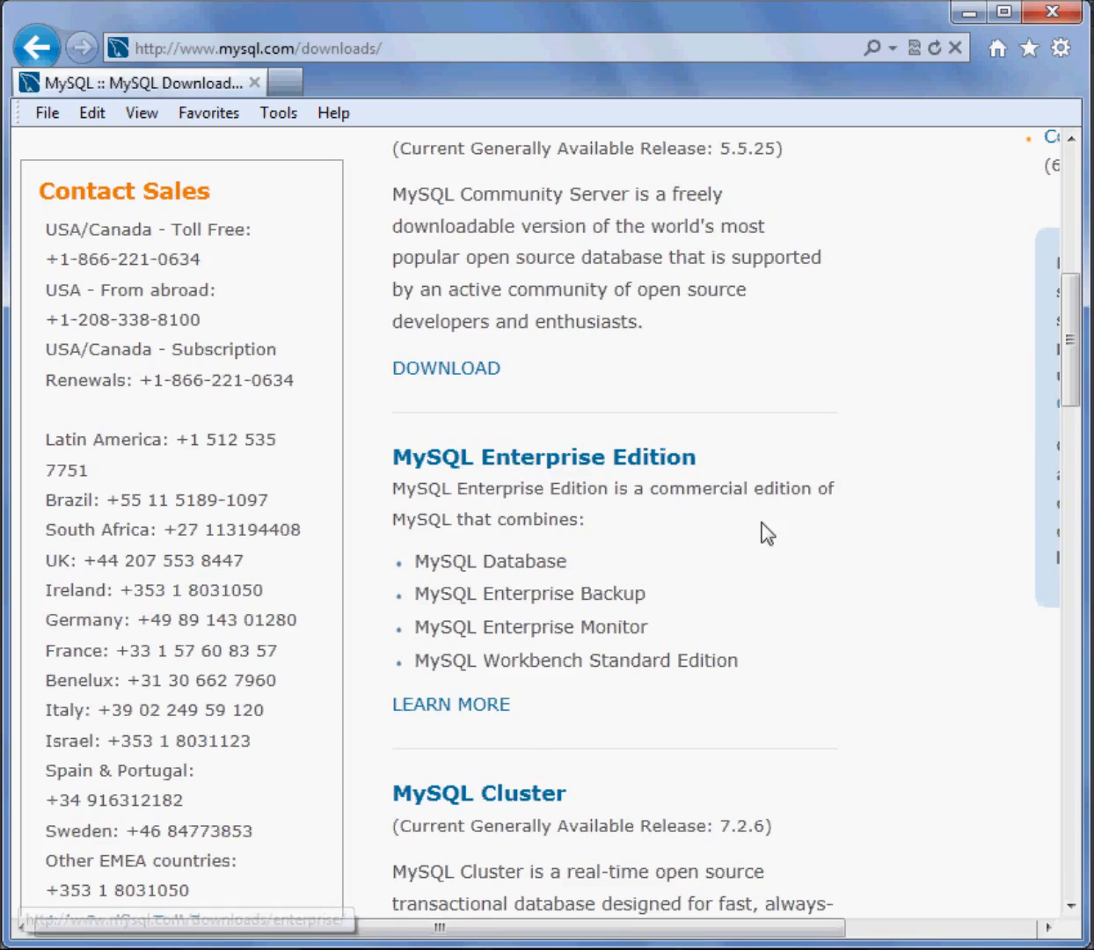
# Open the MySQL Community Server download page and bring its full list of packages with download links into view
pyautogui.scroll(4, 764, 532)
pyautogui.click(512, 479)
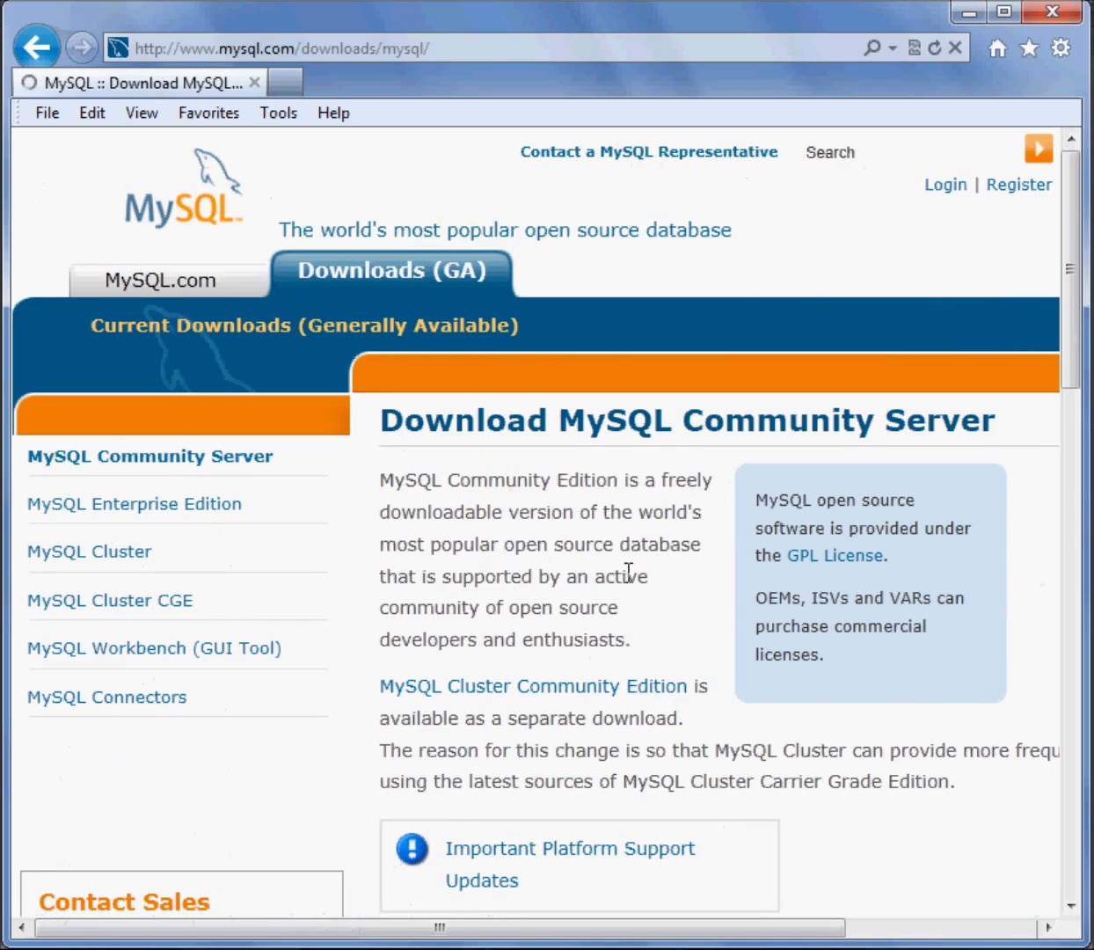
pyautogui.scroll(-4, 630, 581)
pyautogui.scroll(4, 630, 579)
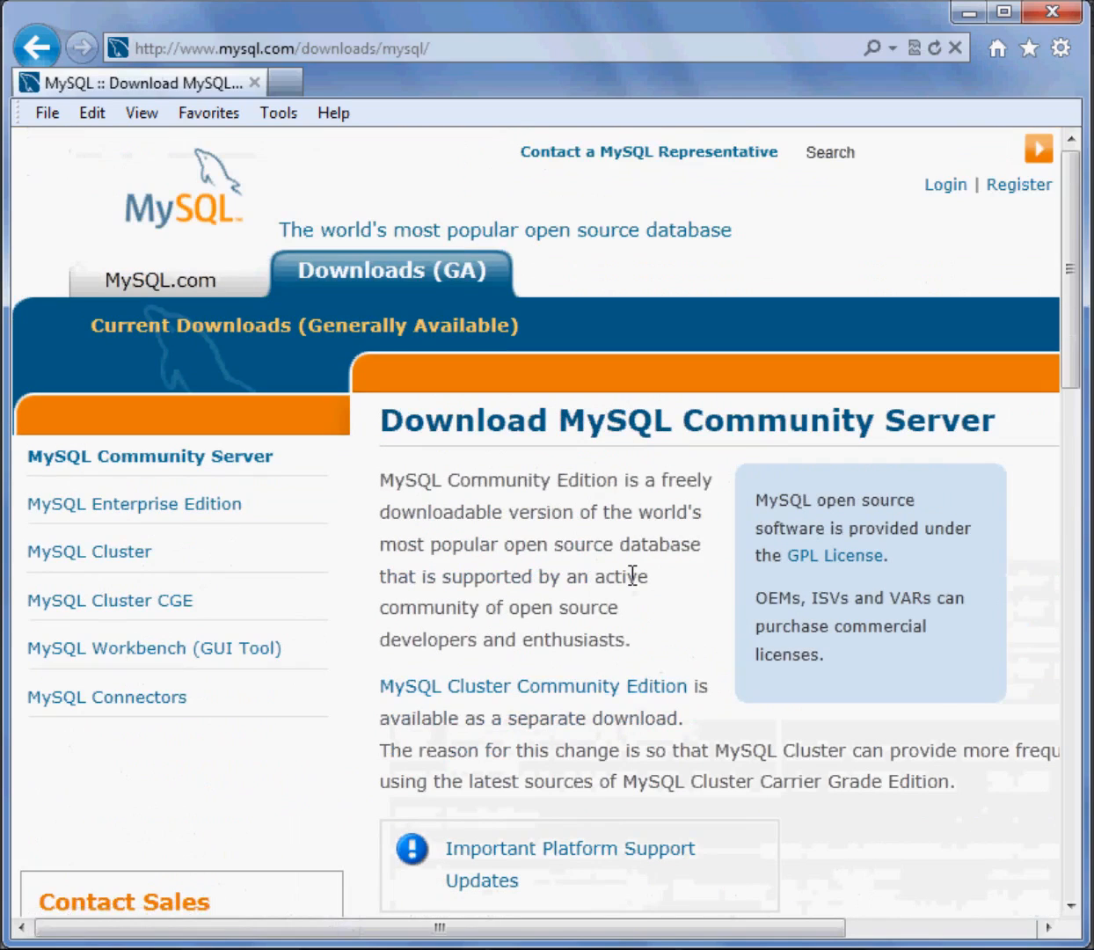
pyautogui.scroll(-5, 631, 582)
pyautogui.scroll(-3, 630, 585)
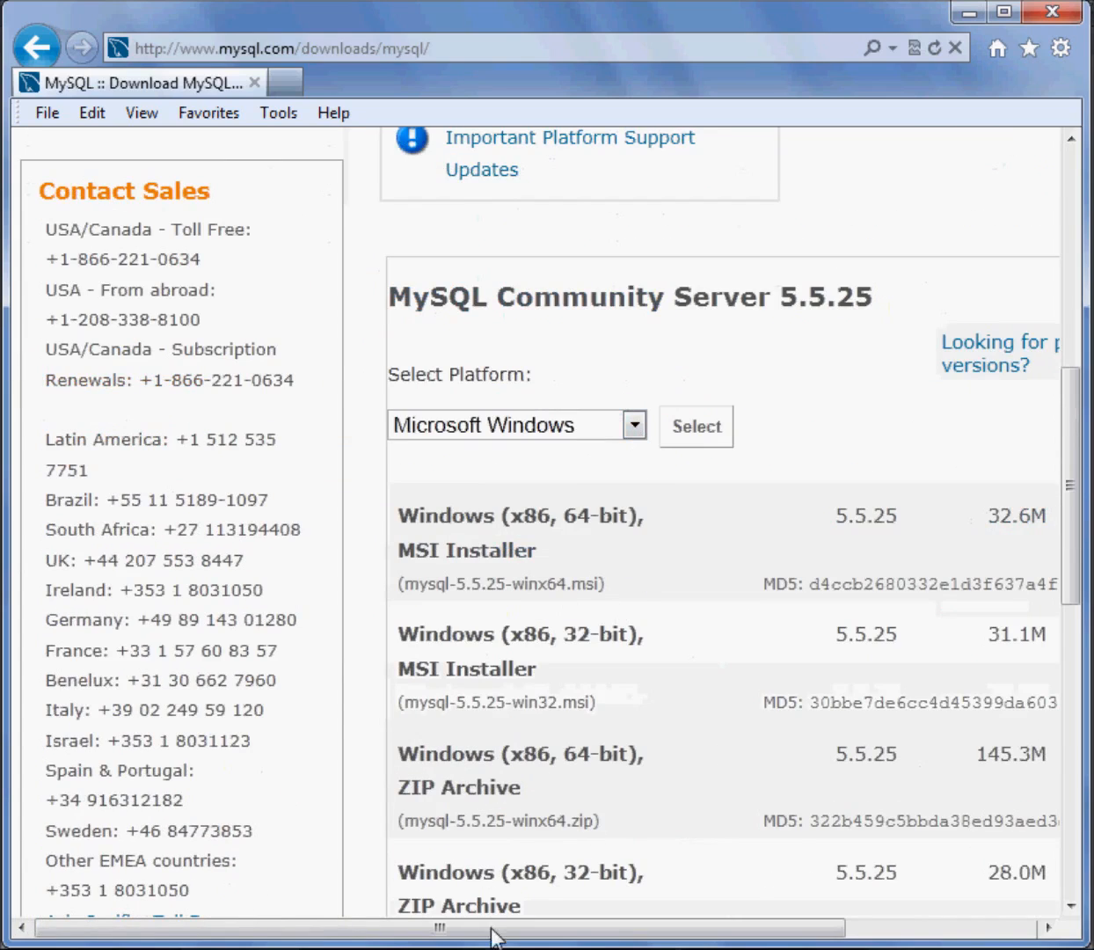
pyautogui.moveTo(490, 939); pyautogui.dragTo(655, 930)
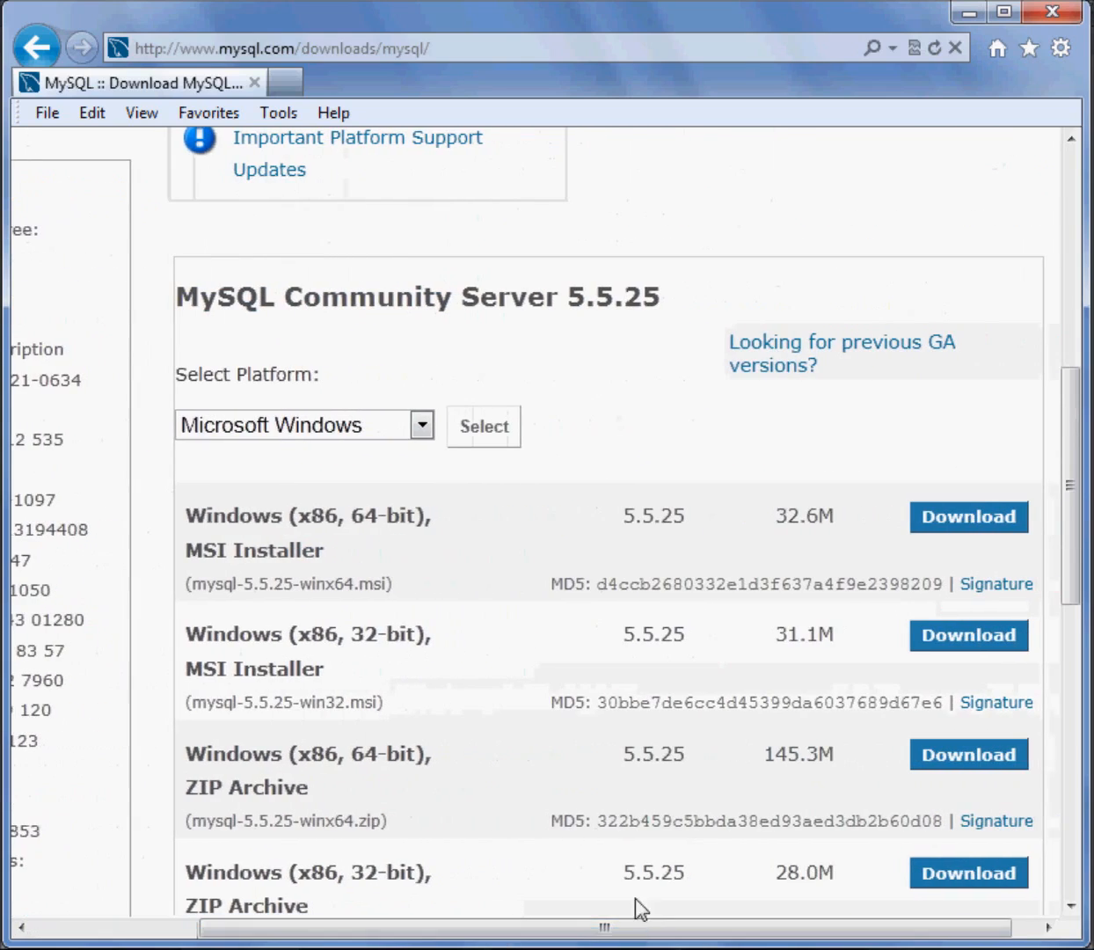
pyautogui.scroll(-6, 586, 447)
pyautogui.scroll(5, 586, 447)
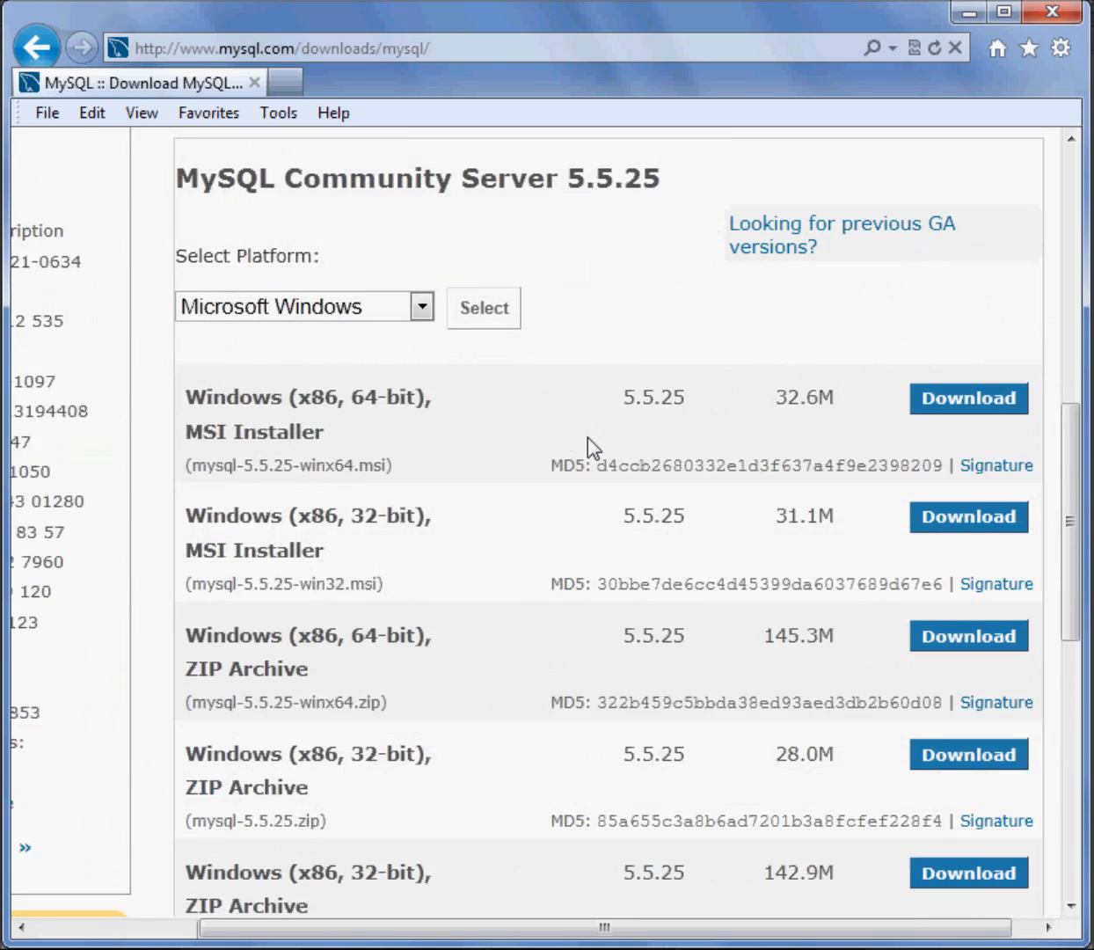
# Choose Microsoft Windows as the platform and examine the 32-bit and 64-bit MSI Installer and ZIP Archive packages offered
pyautogui.click(423, 308)
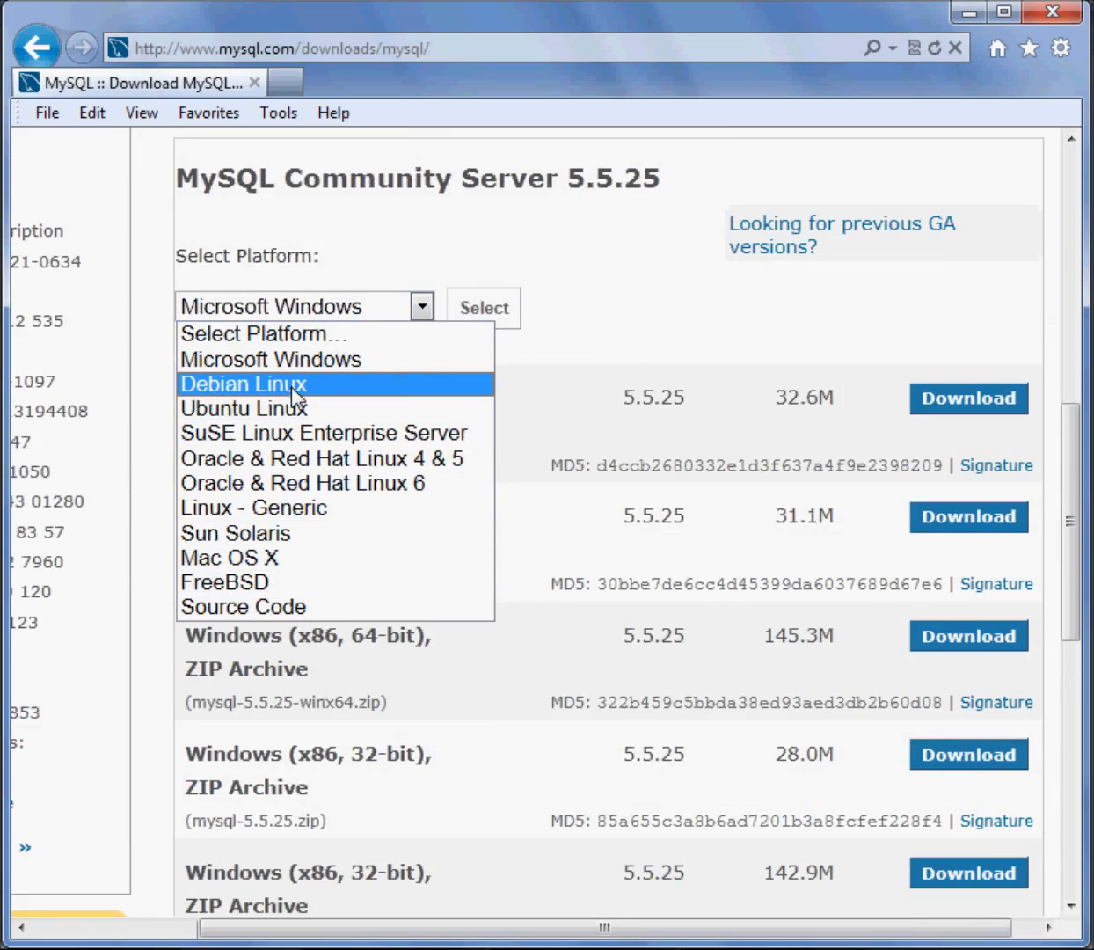
pyautogui.click(335, 363)
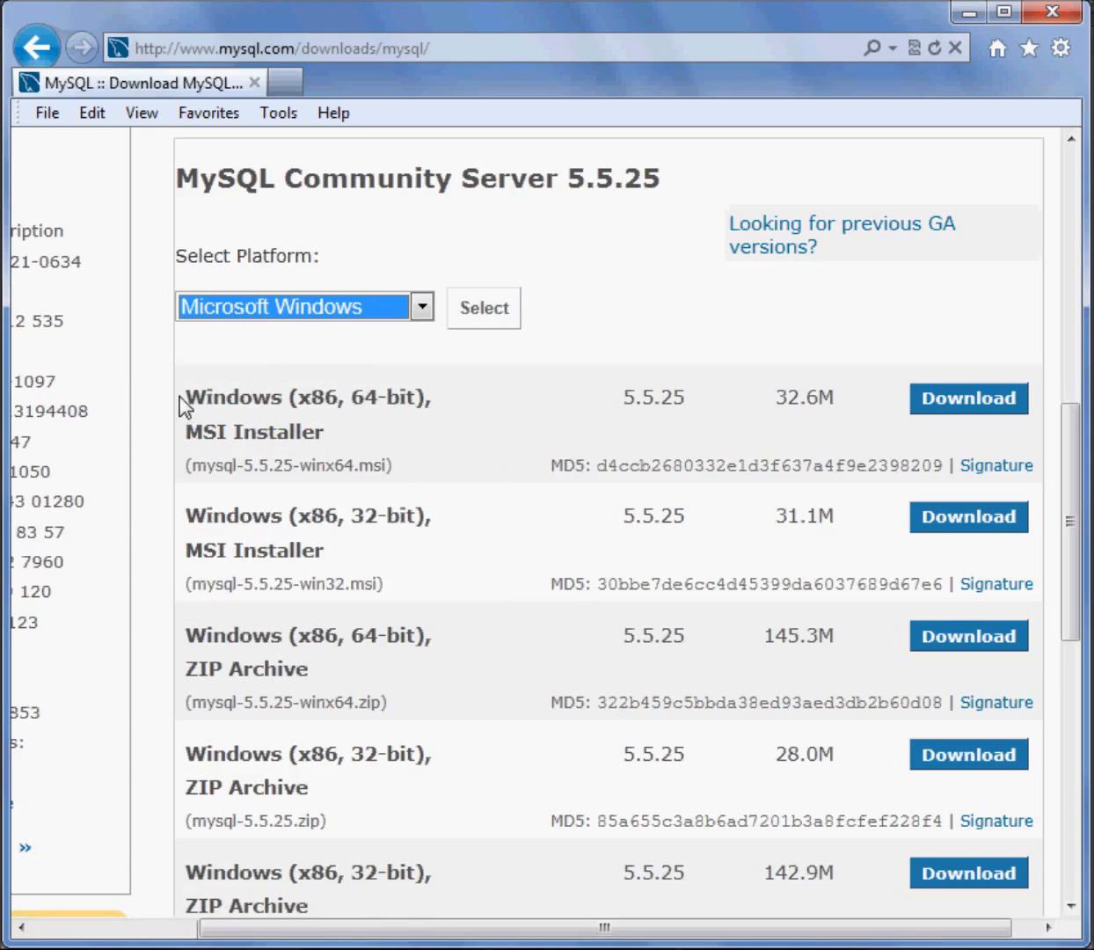
pyautogui.moveTo(193, 395); pyautogui.dragTo(457, 396)
pyautogui.moveTo(185, 515); pyautogui.dragTo(449, 515)
pyautogui.moveTo(185, 635); pyautogui.dragTo(457, 643)
pyautogui.scroll(-1, 455, 645)
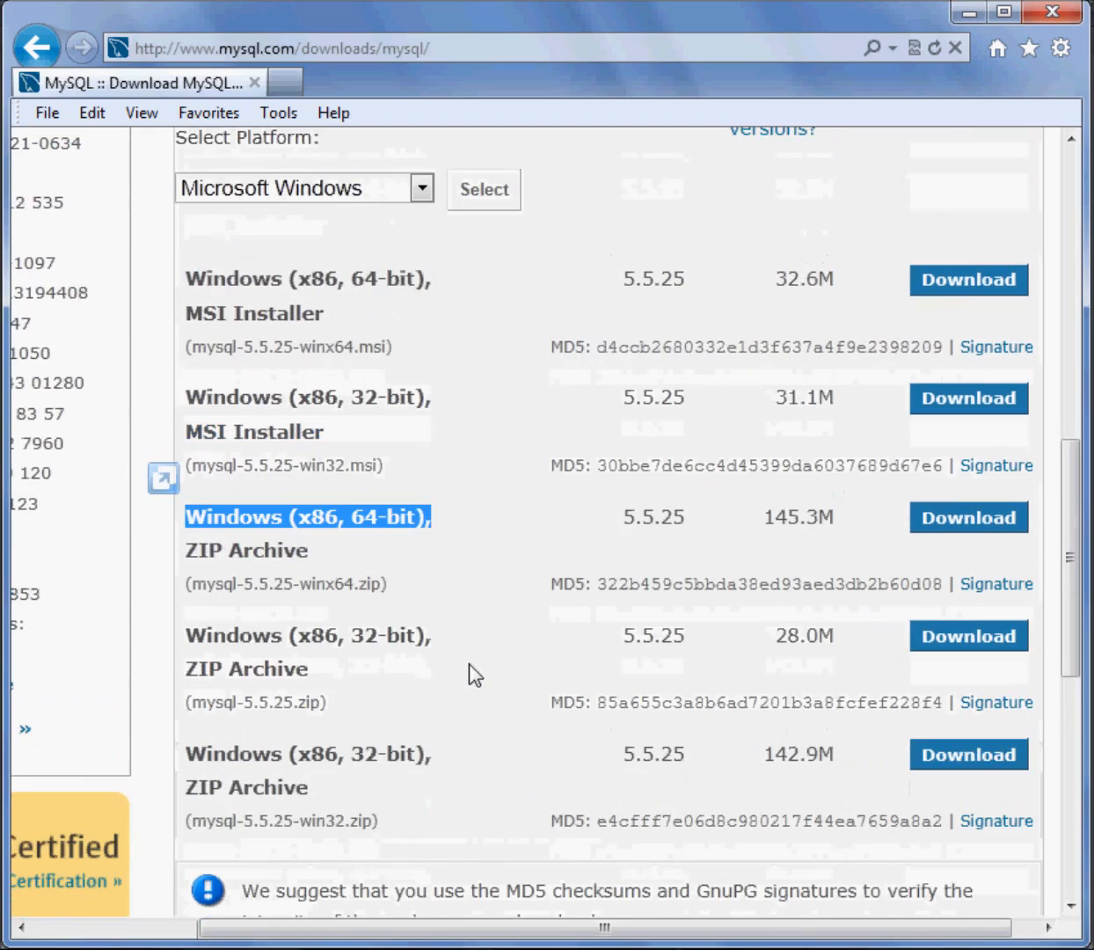
pyautogui.click(387, 518)
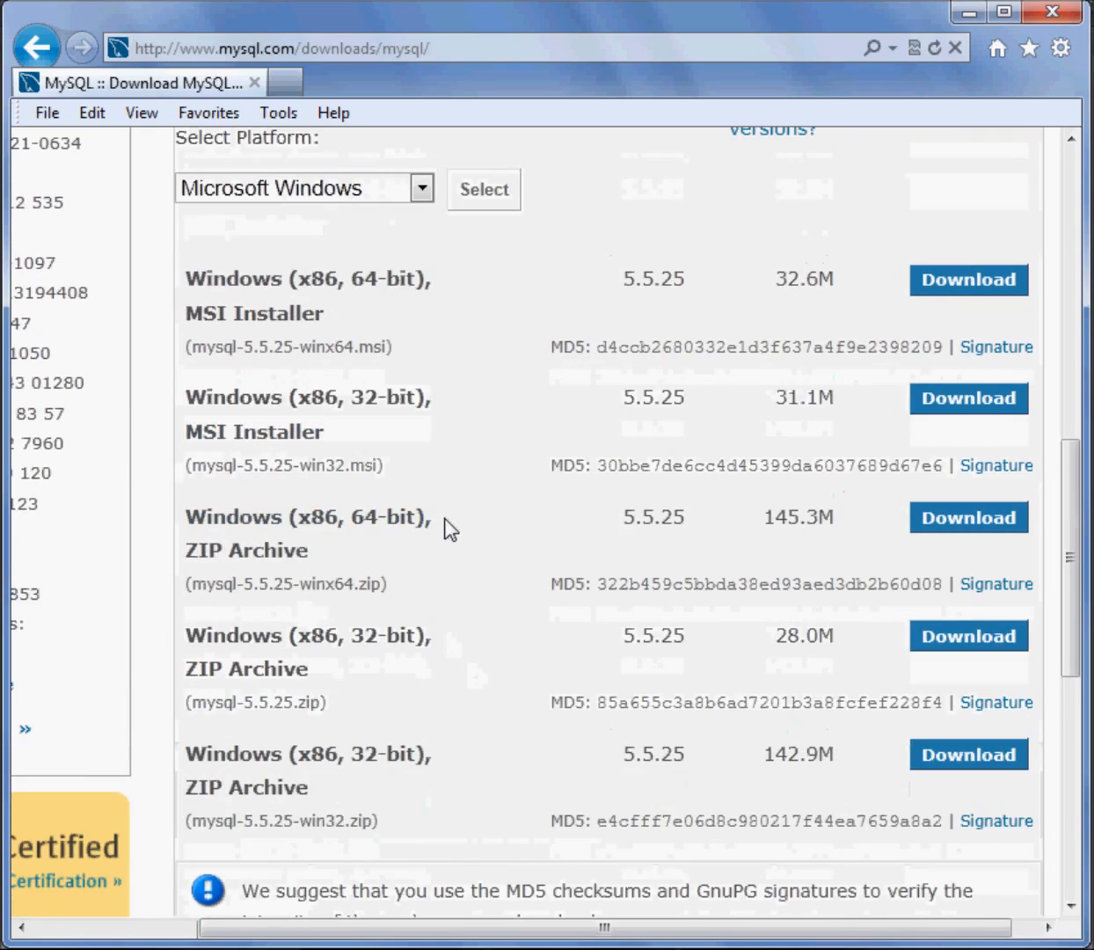
pyautogui.scroll(-2, 491, 681)
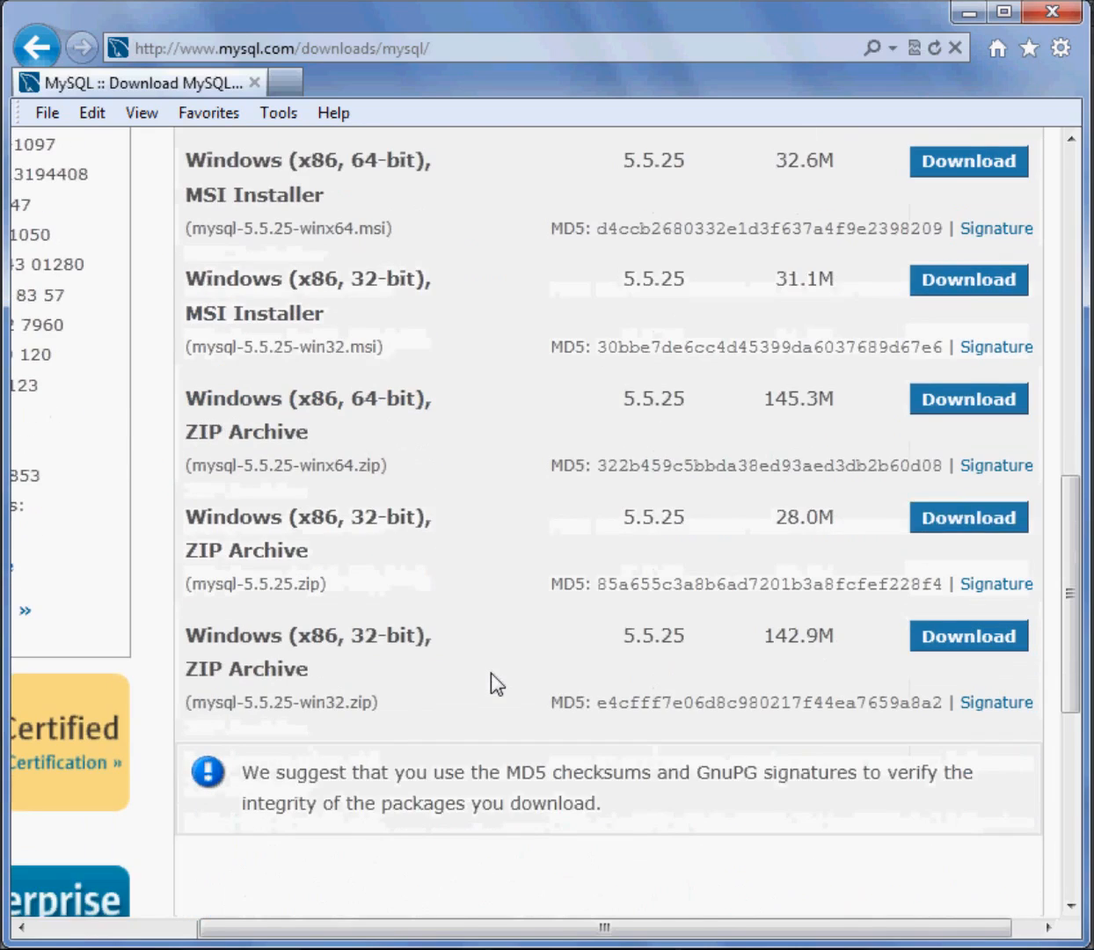
pyautogui.scroll(6, 492, 678)
# Switch the platform to Ubuntu Linux and highlight the file name of the 64-bit DEB package
pyautogui.click(423, 427)
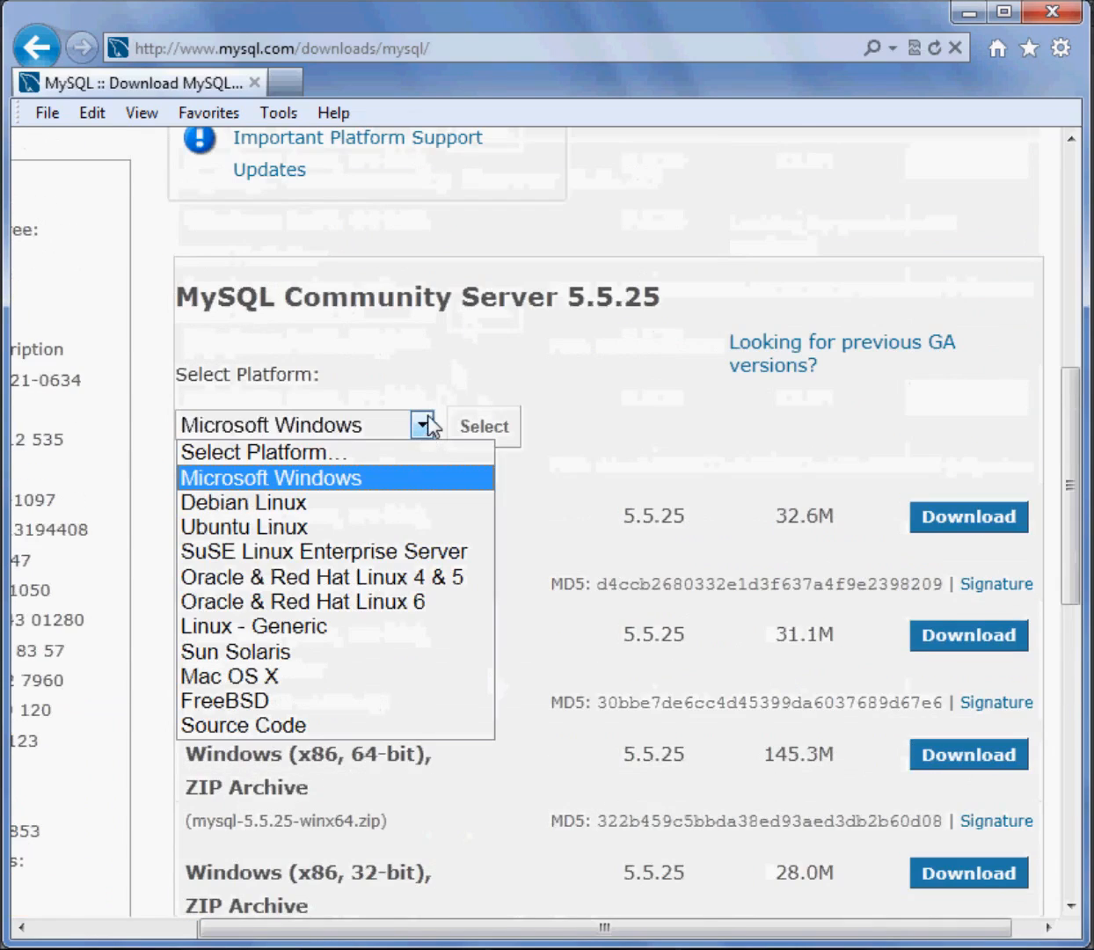
pyautogui.click(352, 527)
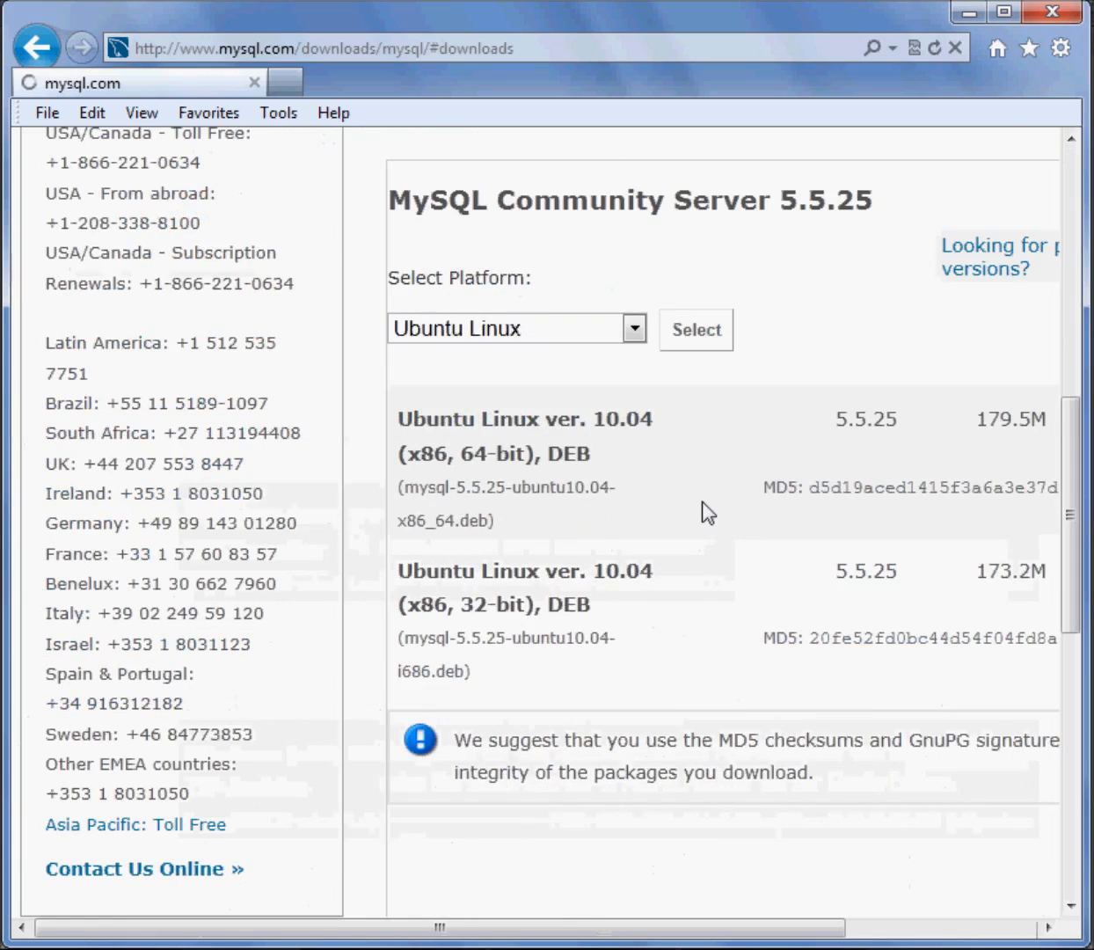
pyautogui.moveTo(598, 927); pyautogui.dragTo(749, 927)
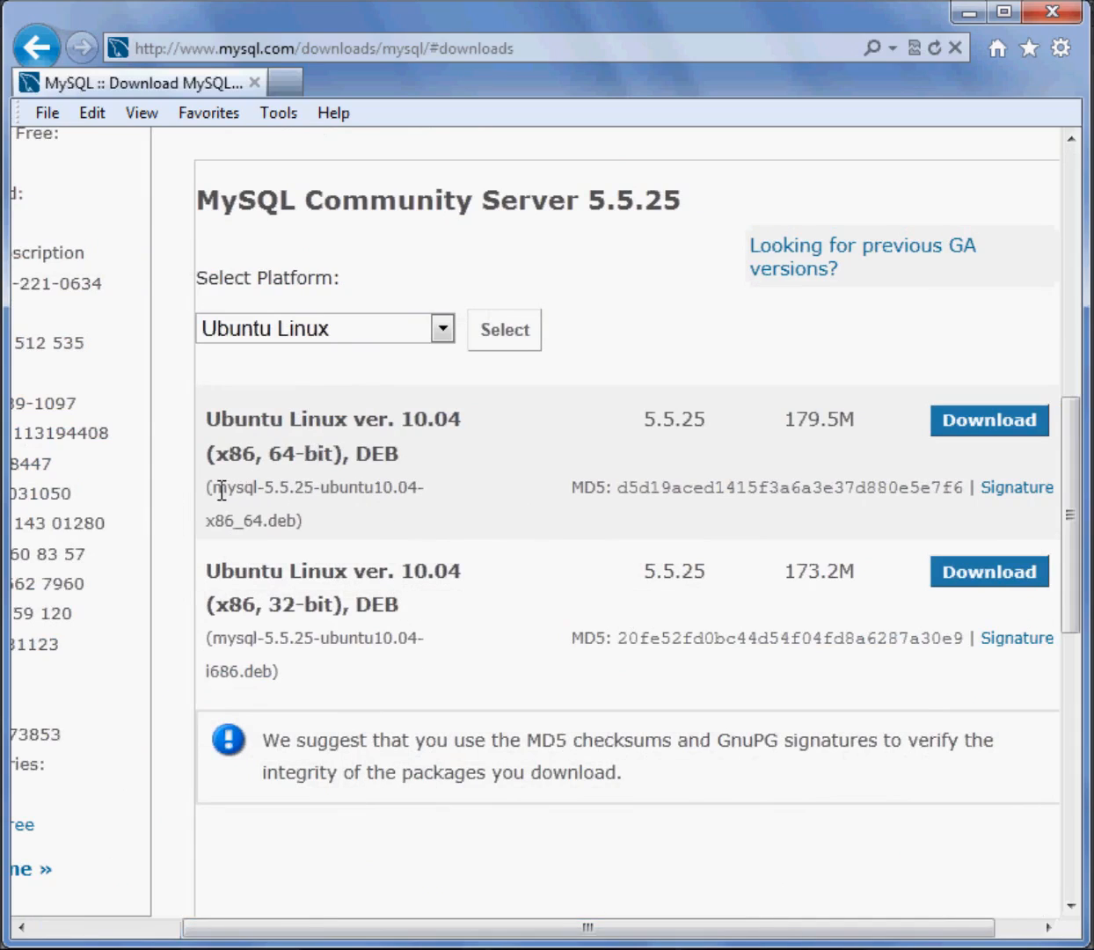
pyautogui.moveTo(217, 486); pyautogui.dragTo(393, 534)
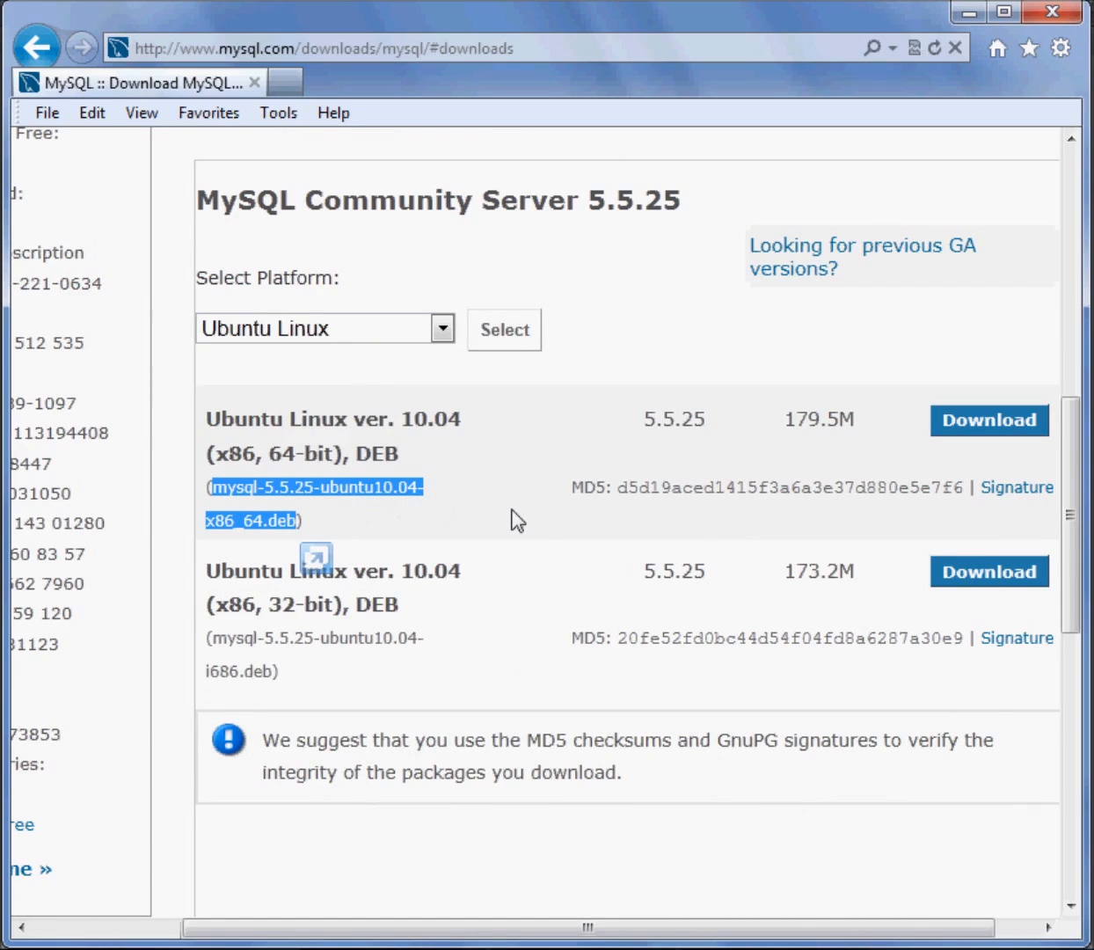
# Switch the platform to Source Code and view the source packages with their download links
pyautogui.scroll(3, 481, 547)
pyautogui.click(442, 566)
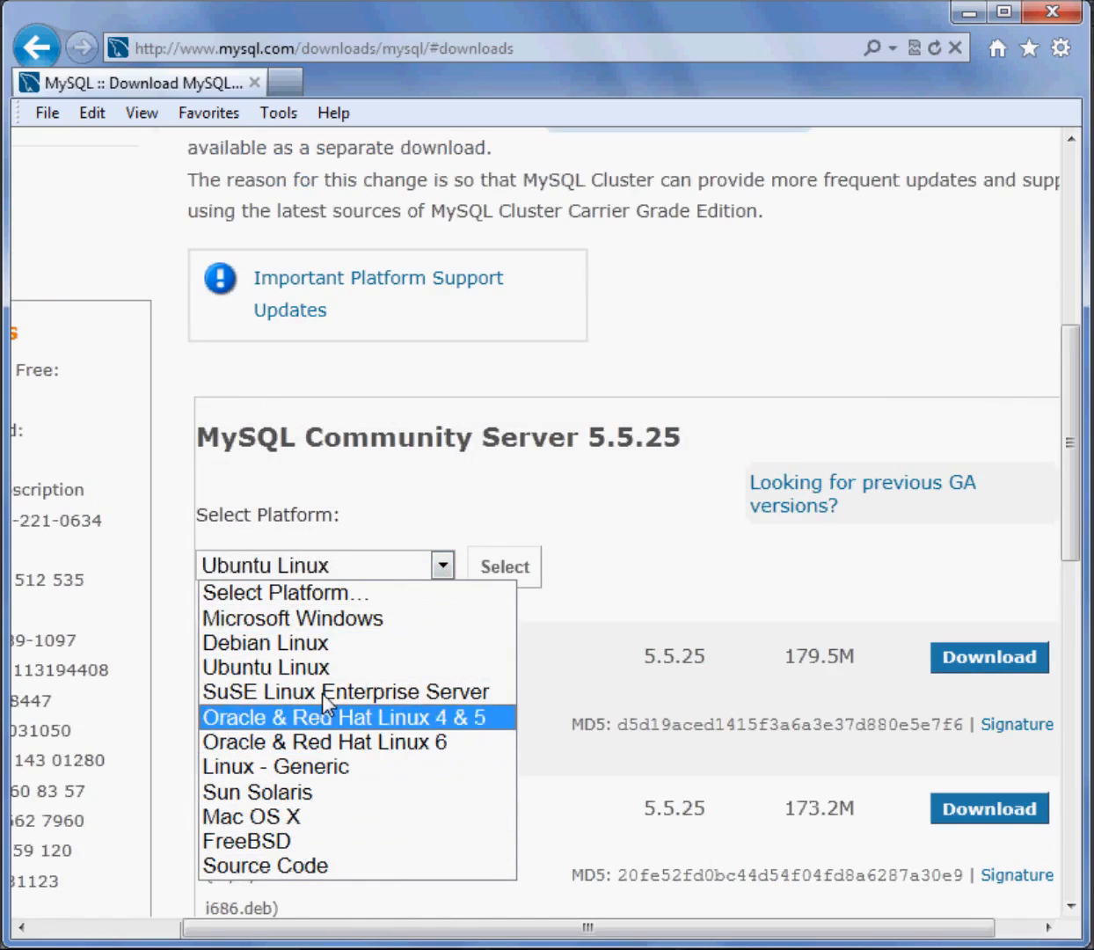
pyautogui.click(331, 867)
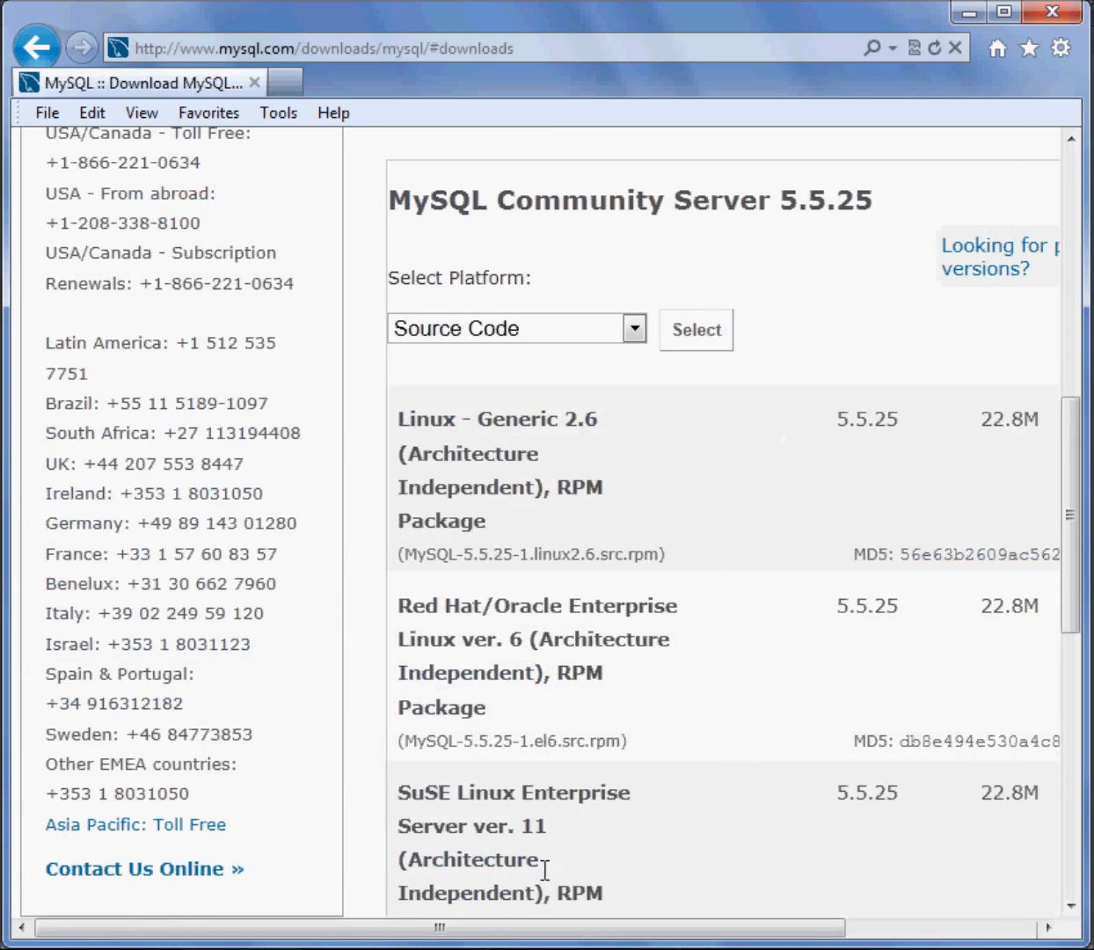
pyautogui.moveTo(484, 929); pyautogui.dragTo(677, 929)
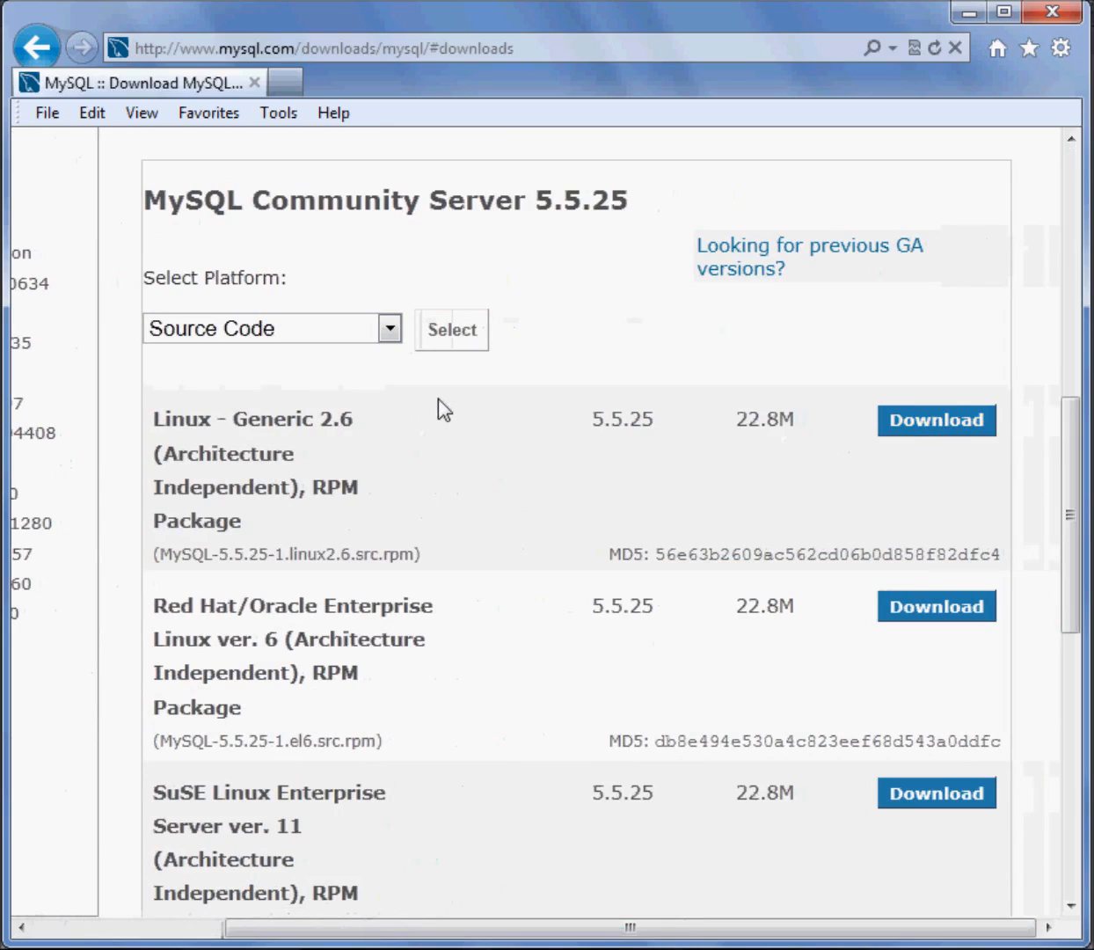
# Set the platform back to Microsoft Windows and view its packages with their download links
pyautogui.click(391, 329)
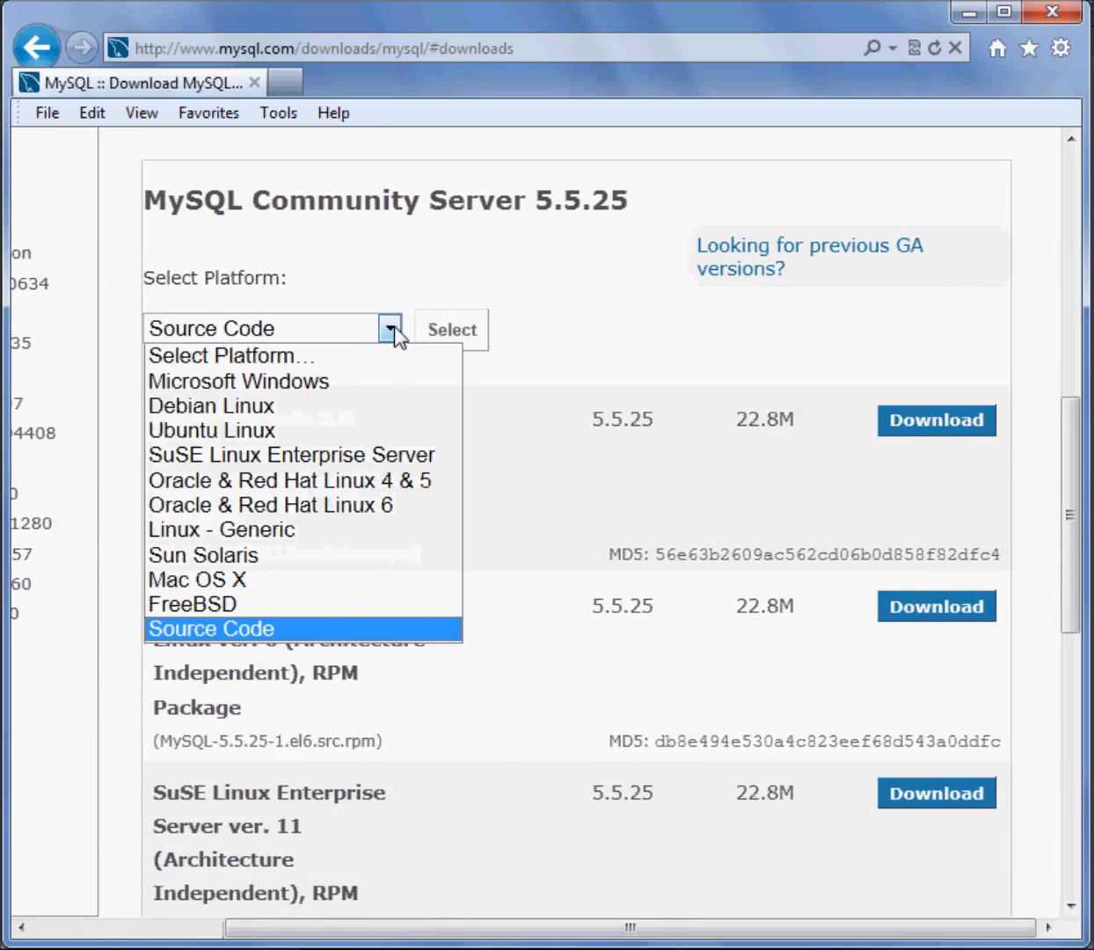
pyautogui.click(300, 383)
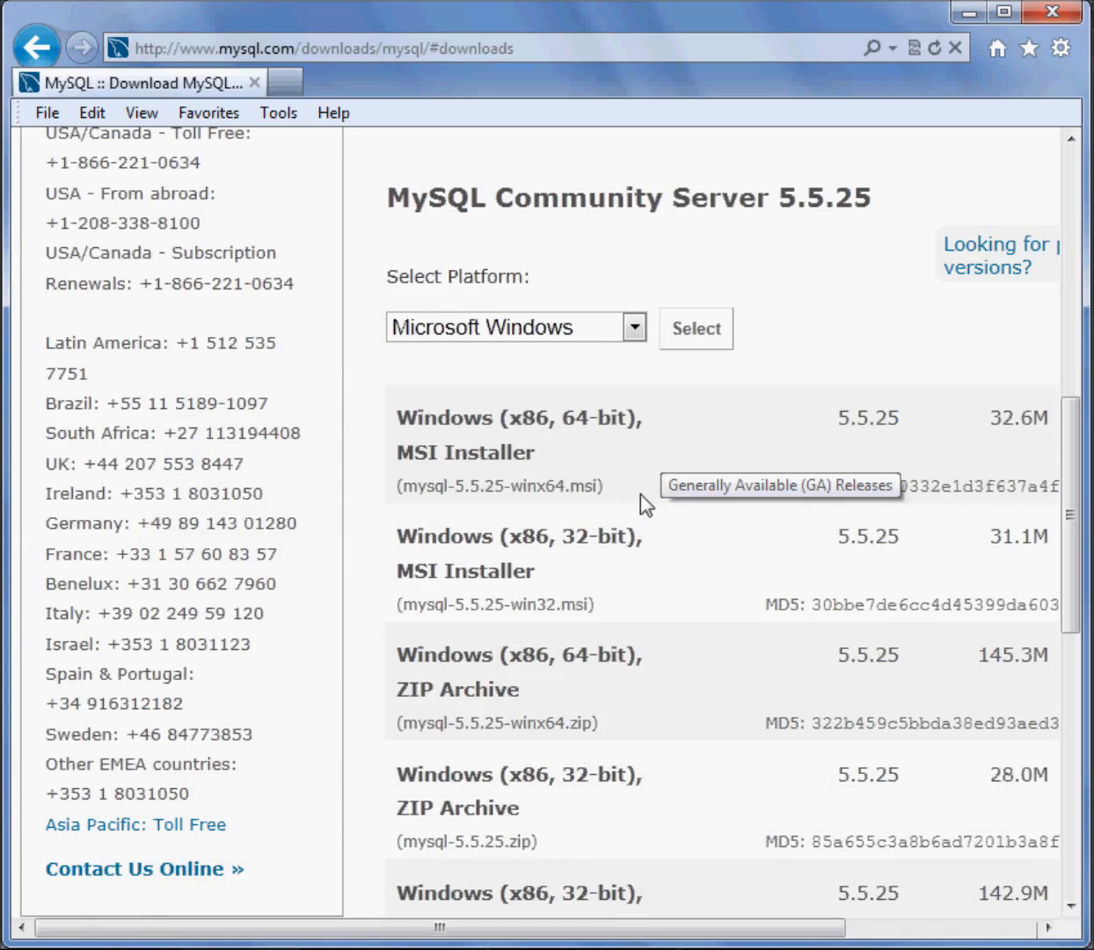
pyautogui.moveTo(572, 931); pyautogui.dragTo(758, 934)
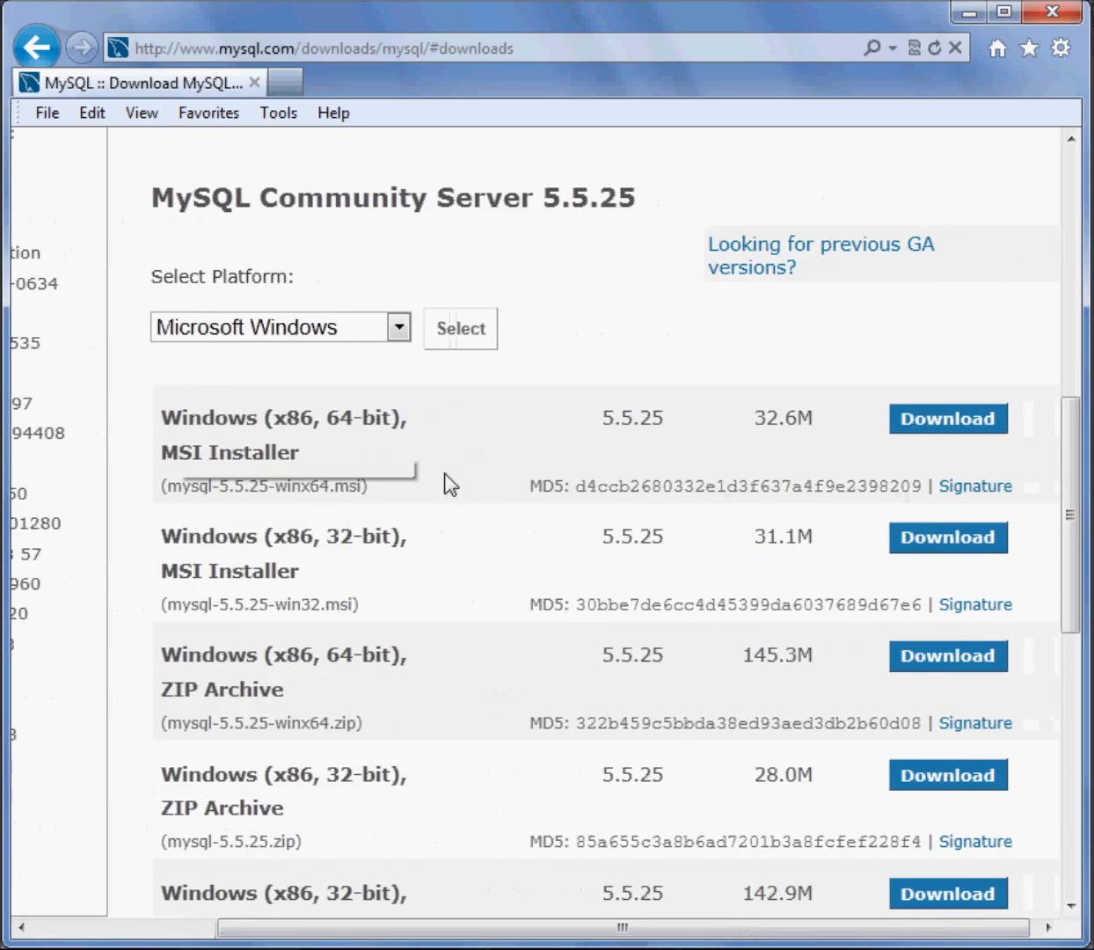
# Go back to the MySQL home page and reopen the Downloads (GA) page
pyautogui.scroll(6, 452, 481)
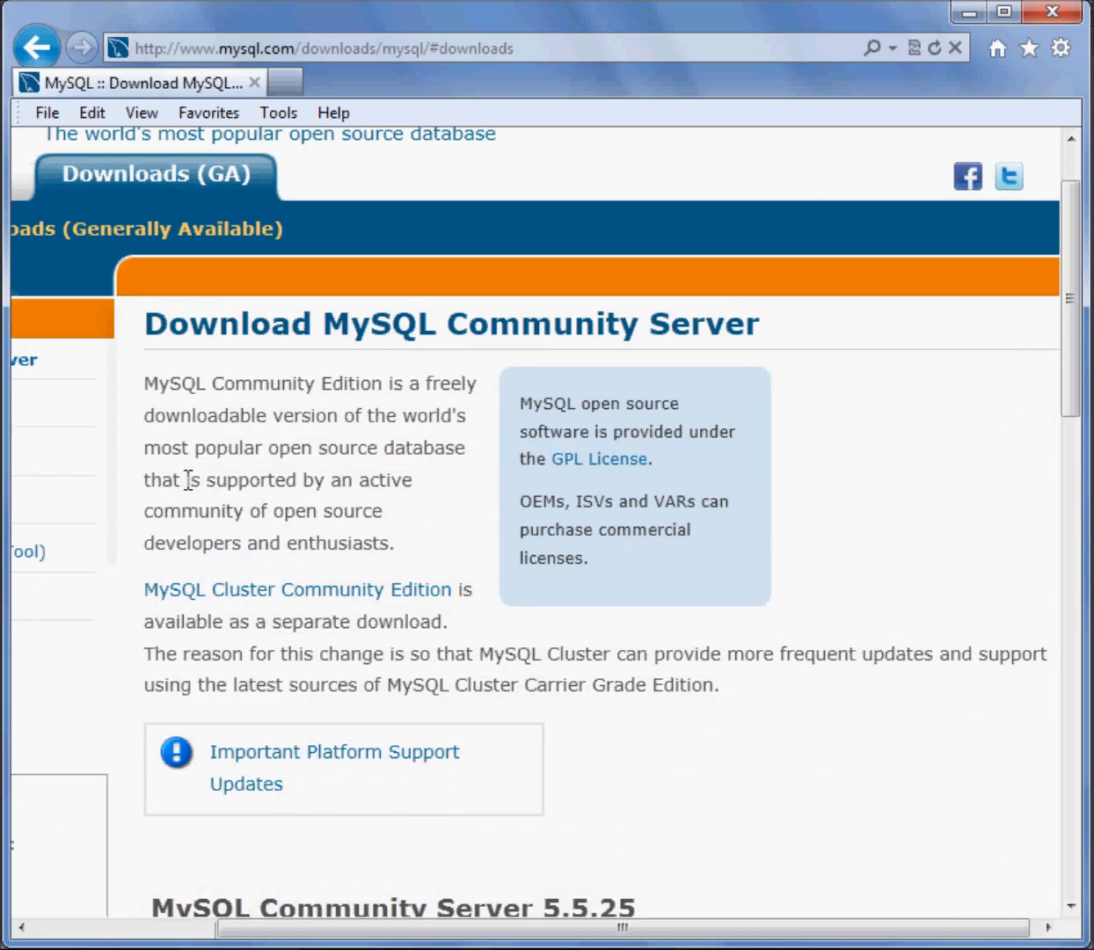
pyautogui.click(40, 51)
pyautogui.click(40, 50)
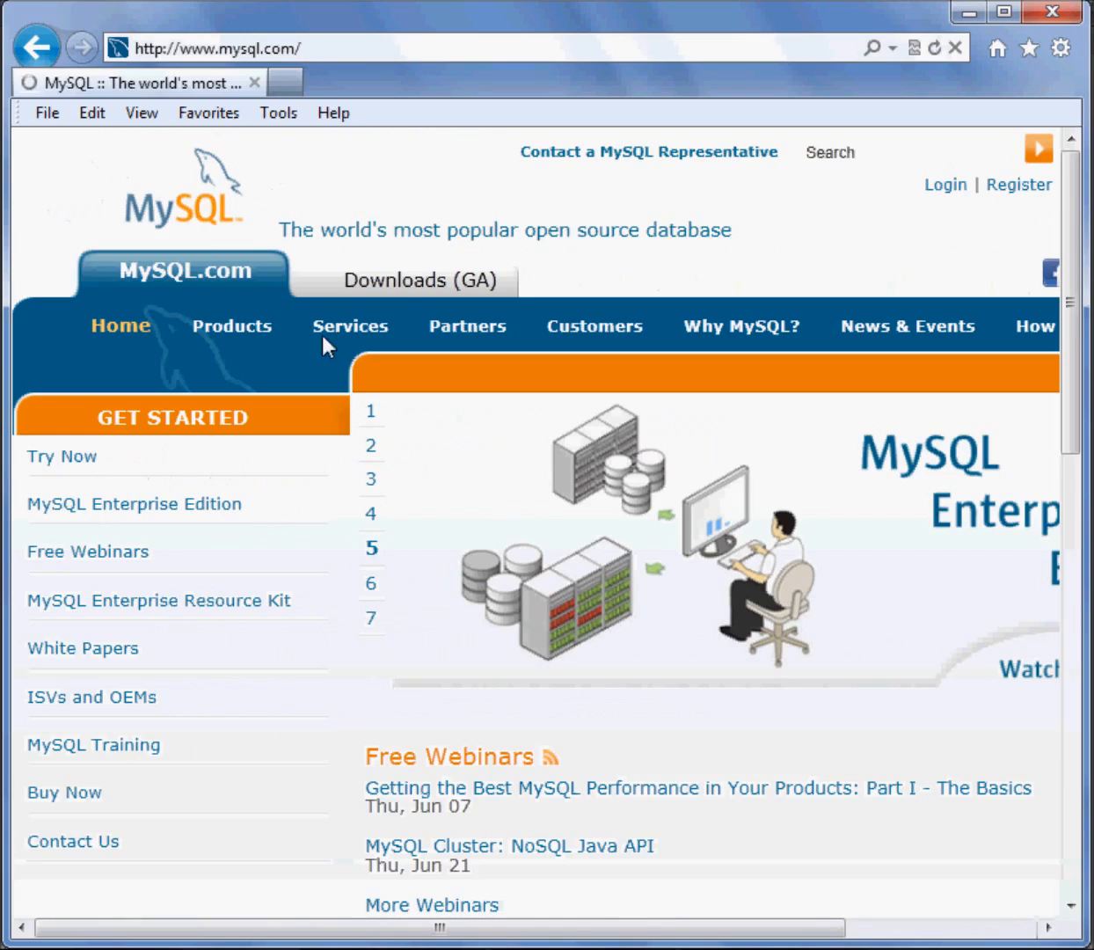
pyautogui.click(409, 289)
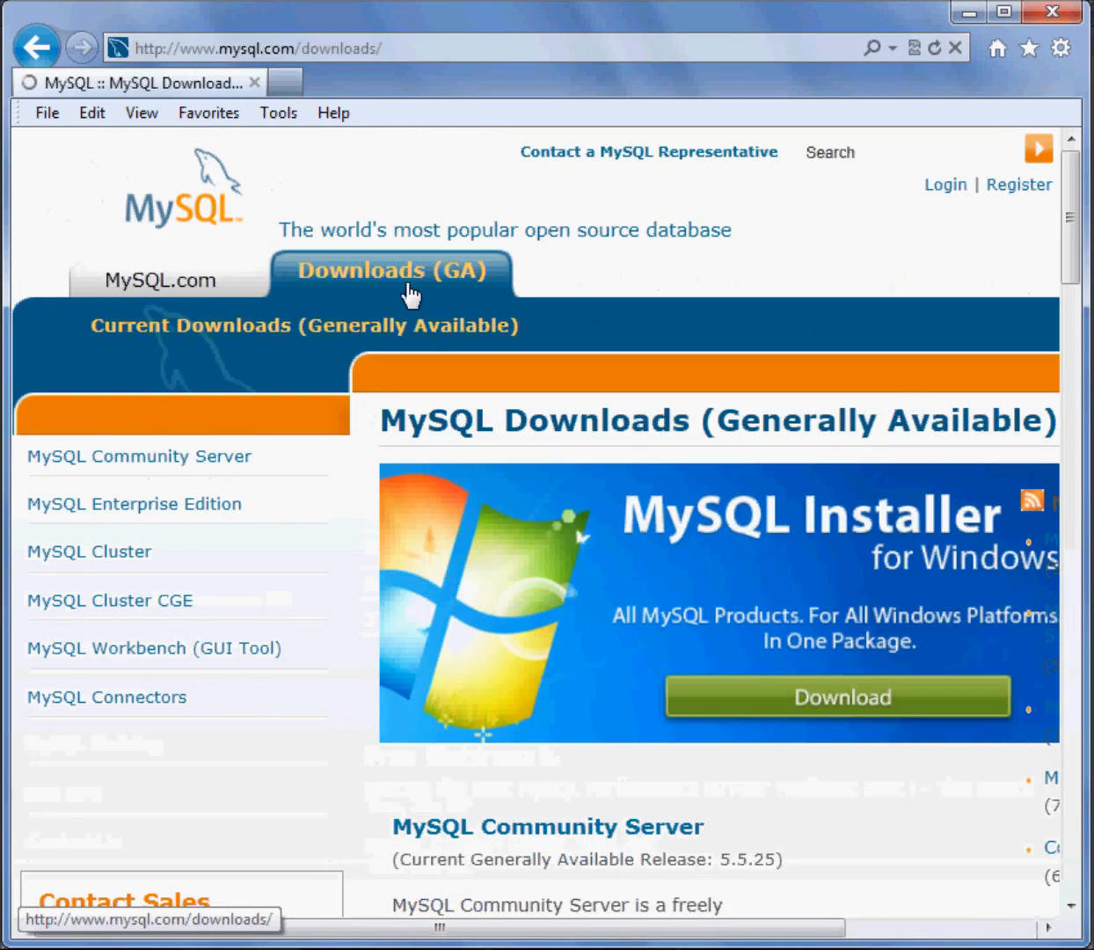
# Open the MySQL Enterprise Edition page and view its components with their download links
pyautogui.scroll(-10, 520, 492)
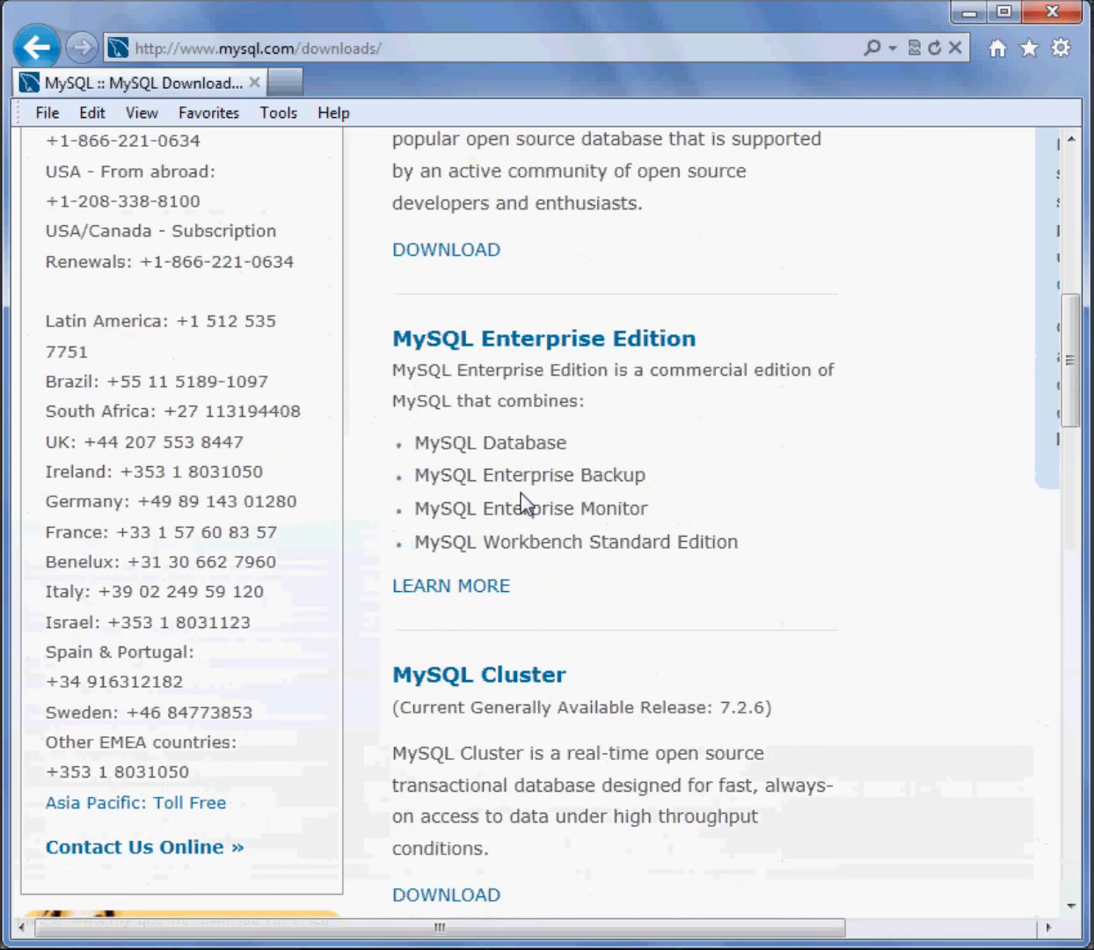
pyautogui.click(576, 348)
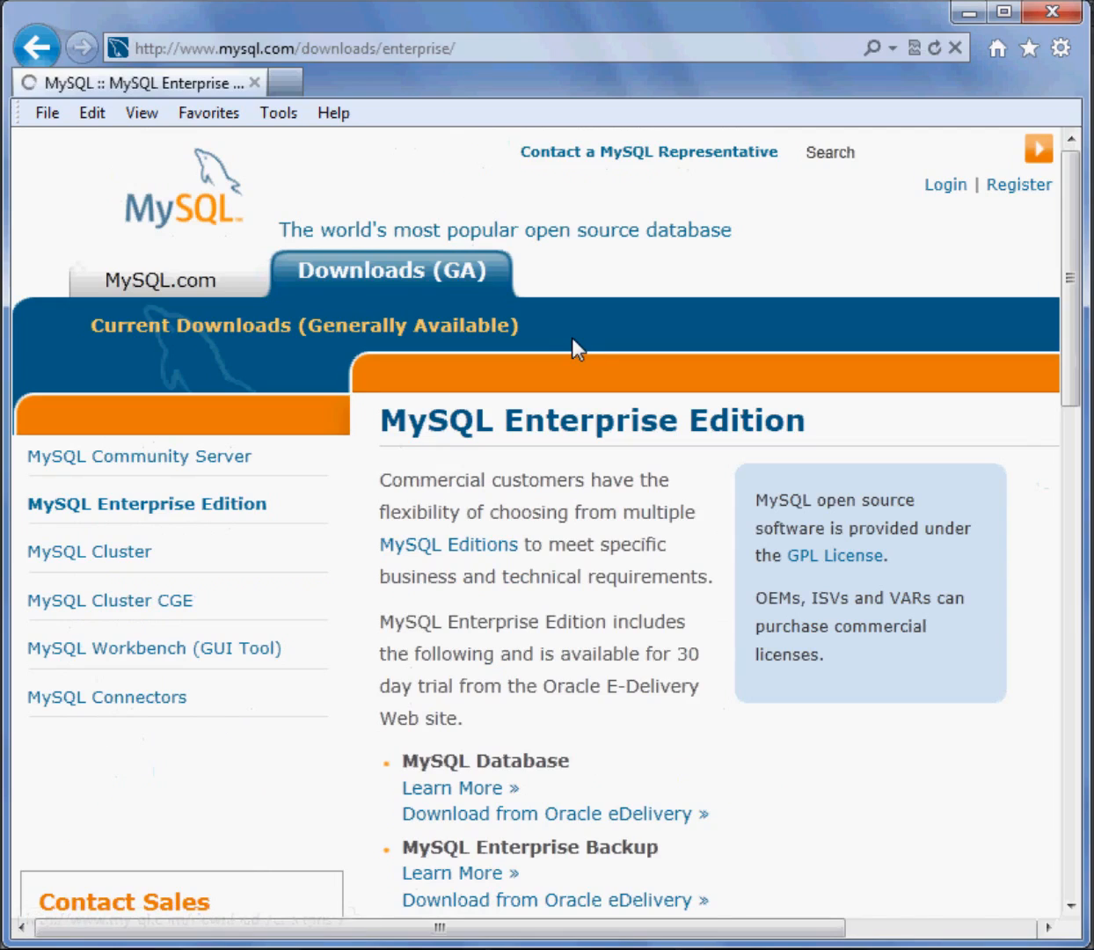
pyautogui.moveTo(500, 928); pyautogui.dragTo(560, 930)
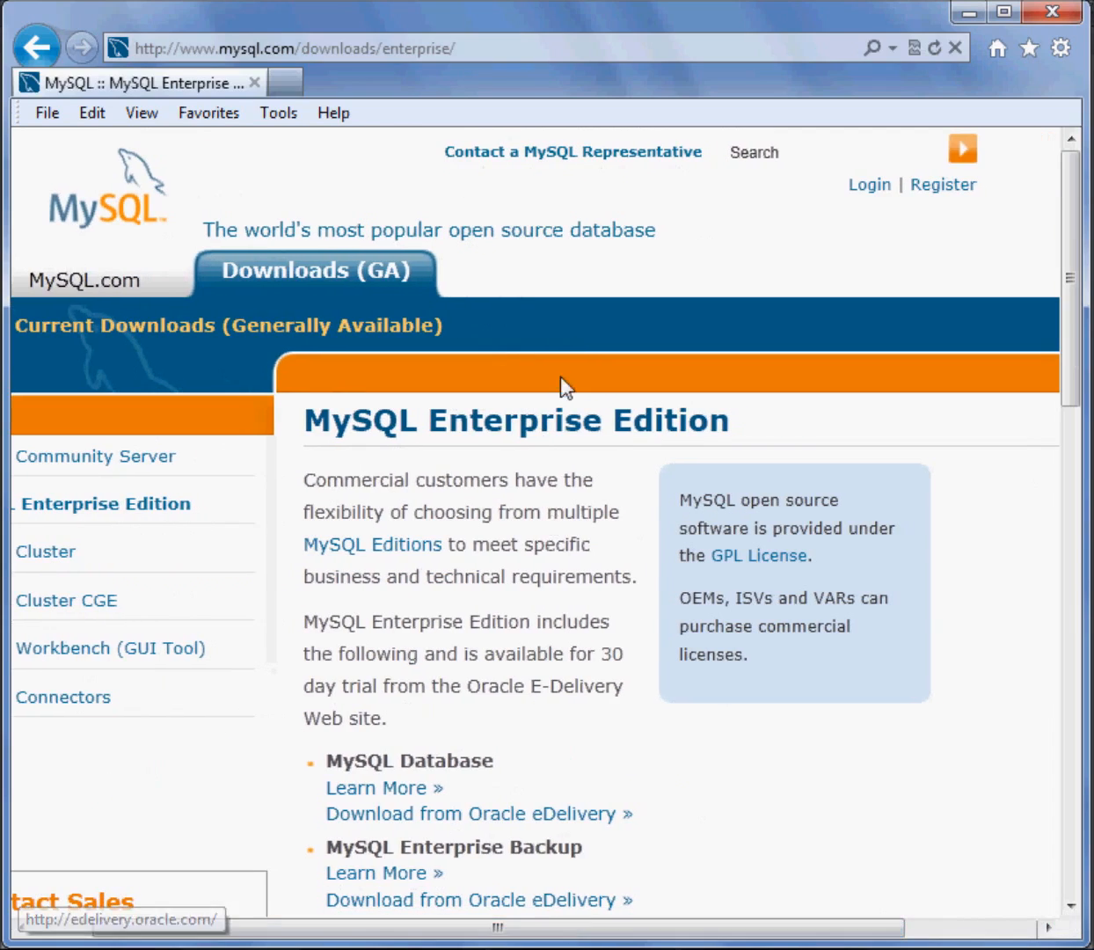
pyautogui.scroll(-3, 662, 506)
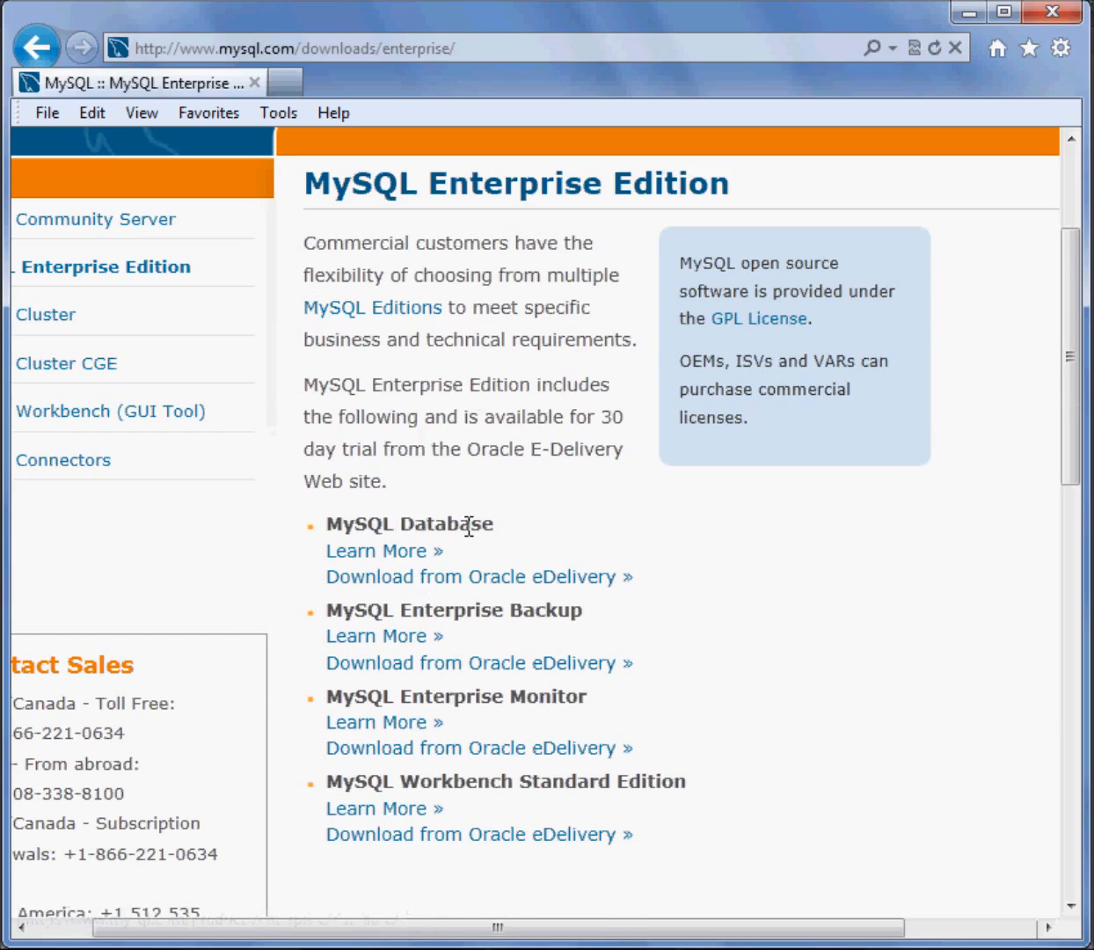
# Highlight the MySQL Database entry and the sentence about the 30-day trial from Oracle E-Delivery, clearing each selection
pyautogui.moveTo(330, 521); pyautogui.dragTo(495, 538)
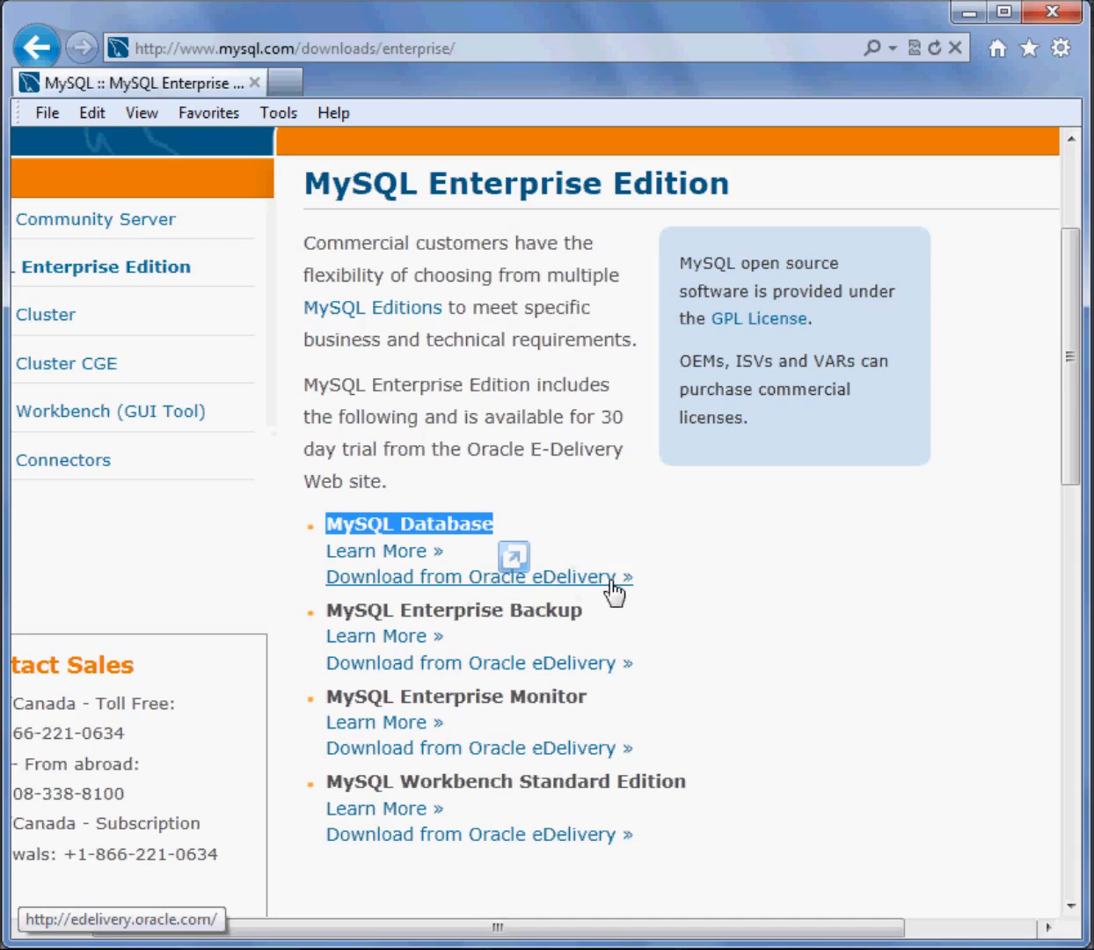
pyautogui.click(444, 417)
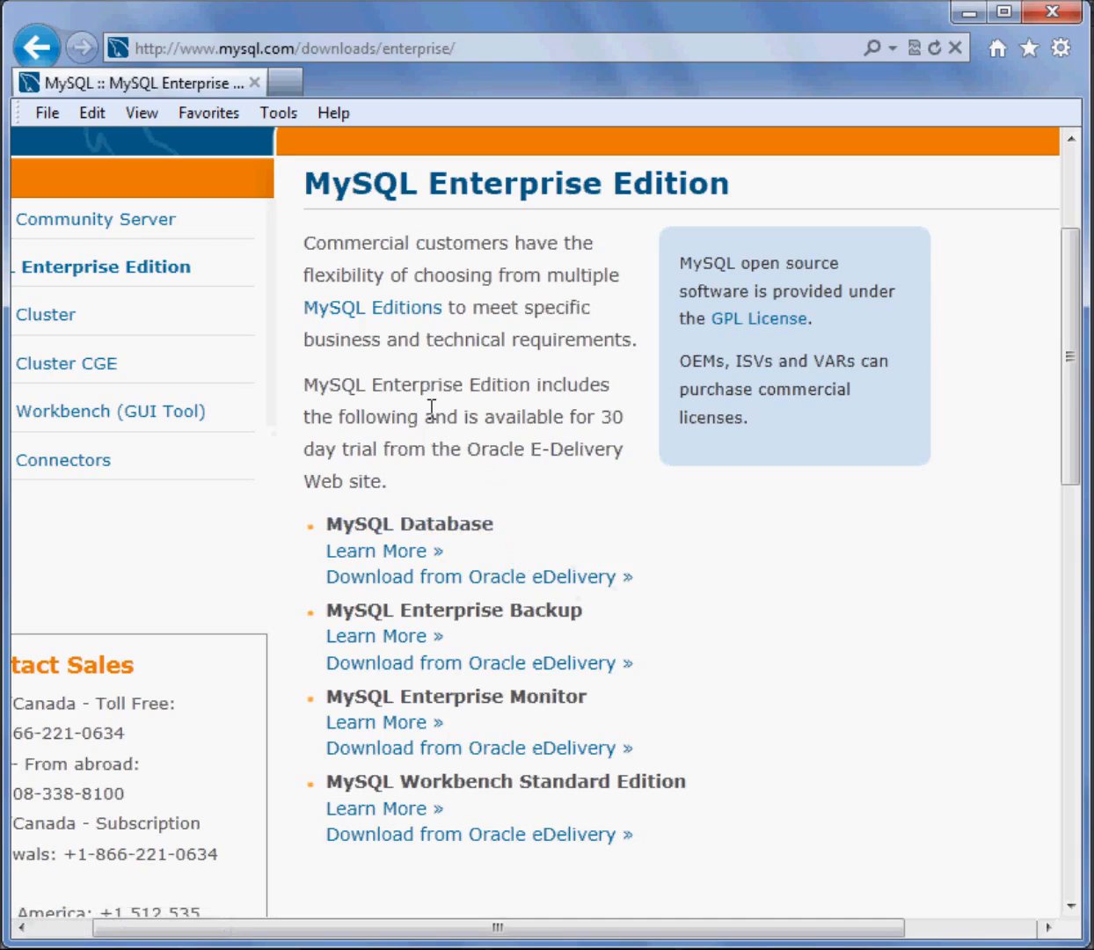
pyautogui.moveTo(307, 387); pyautogui.dragTo(627, 450)
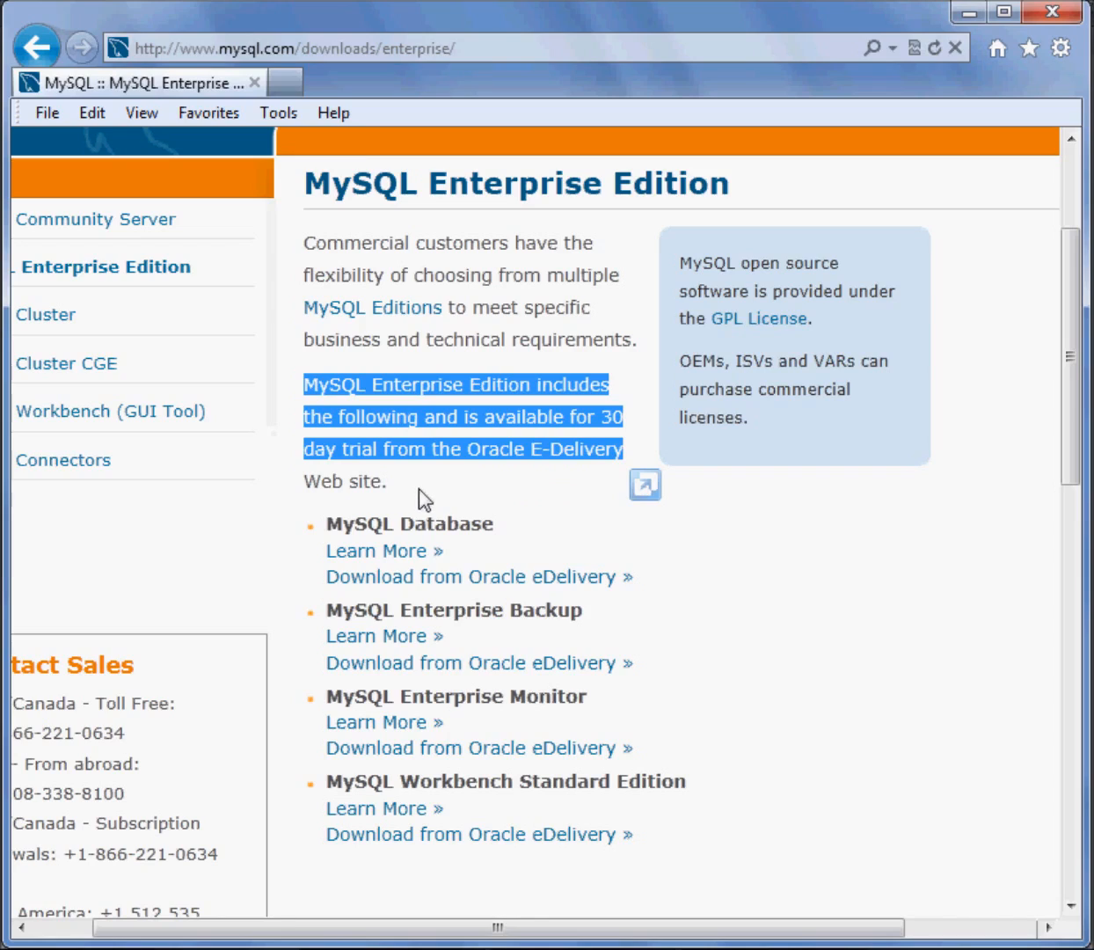
pyautogui.click(517, 488)
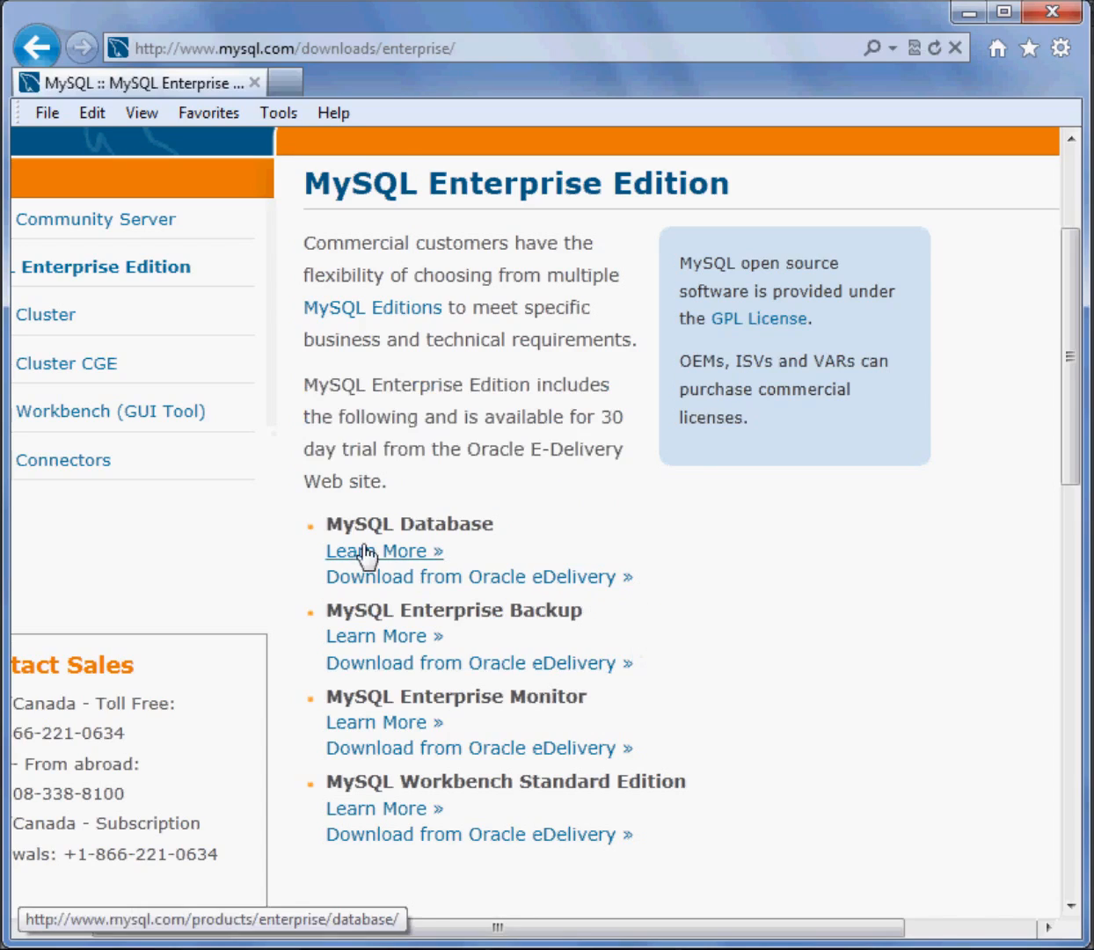
# Follow the Oracle eDelivery download of MySQL Database to the Oracle sign-in form and return to the Enterprise Edition page
pyautogui.click(572, 578)
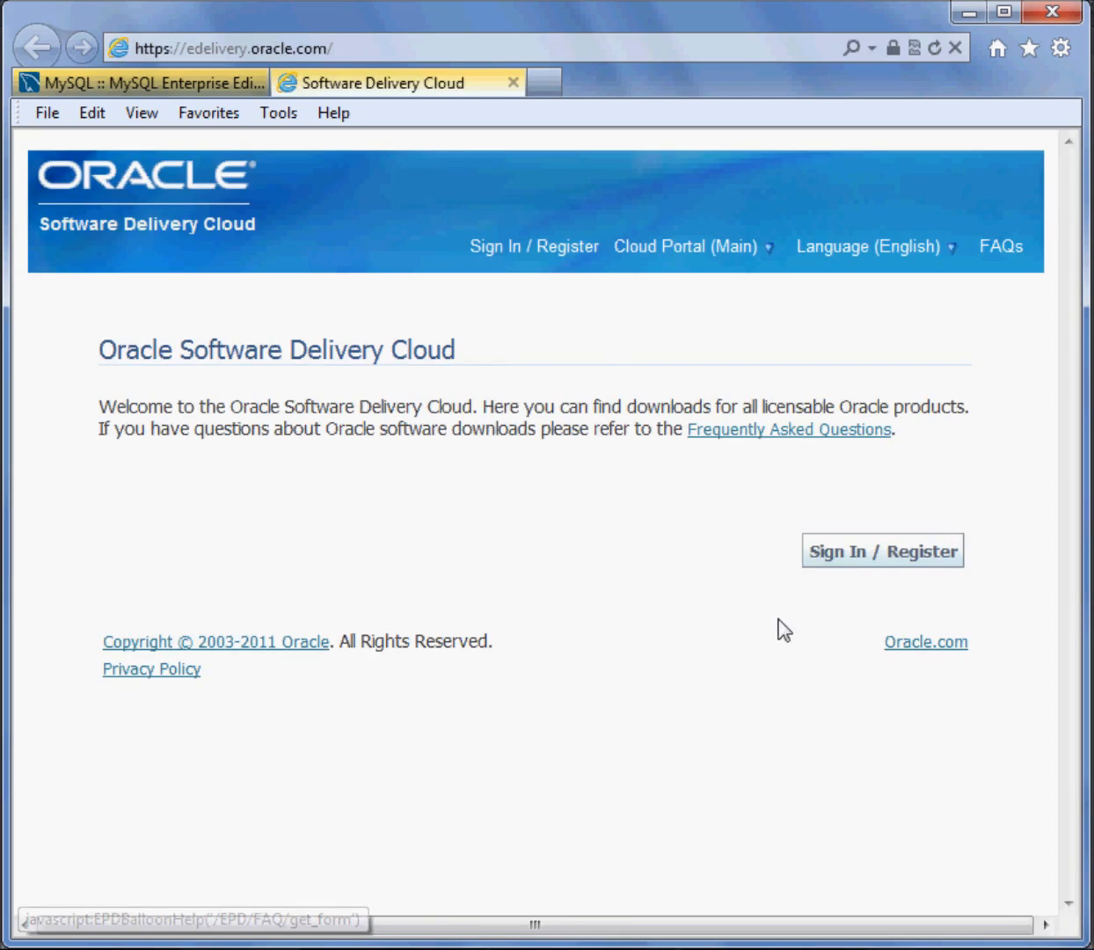
pyautogui.click(882, 556)
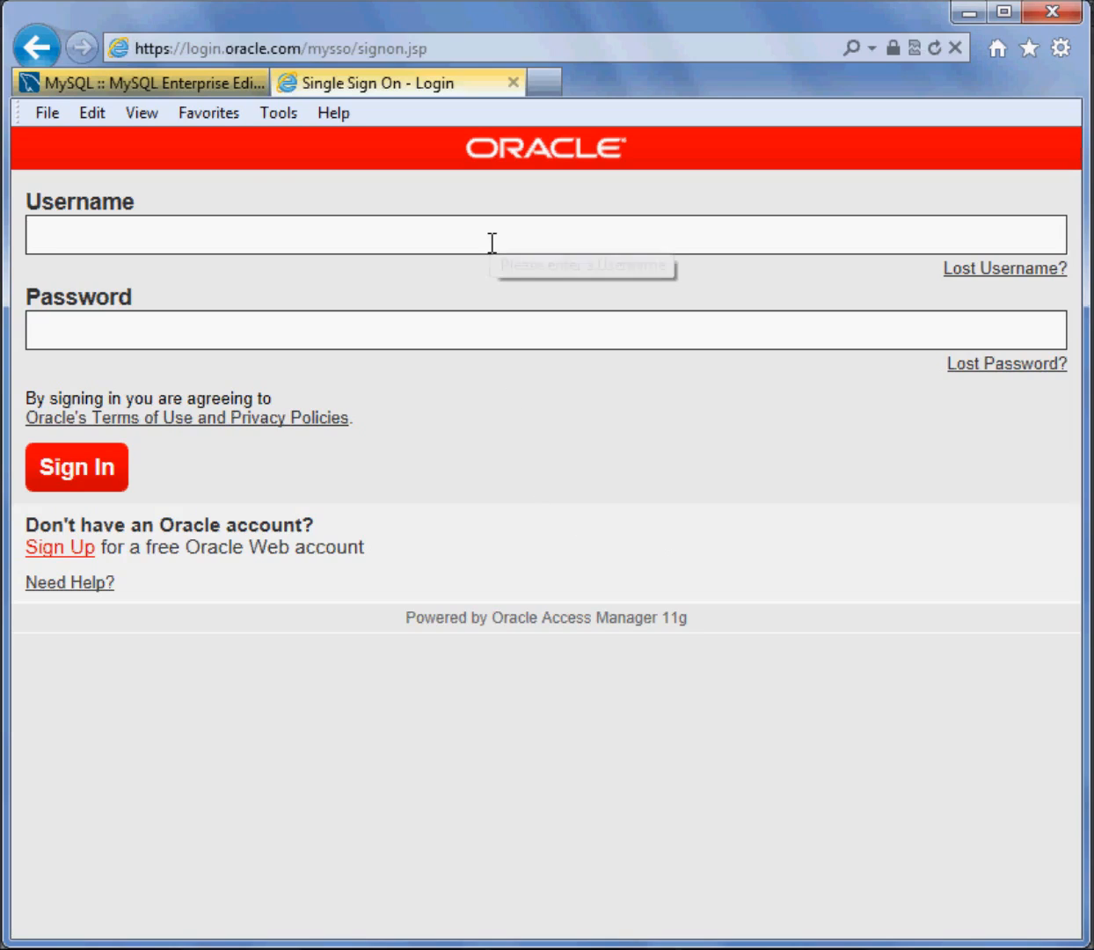
pyautogui.click(194, 81)
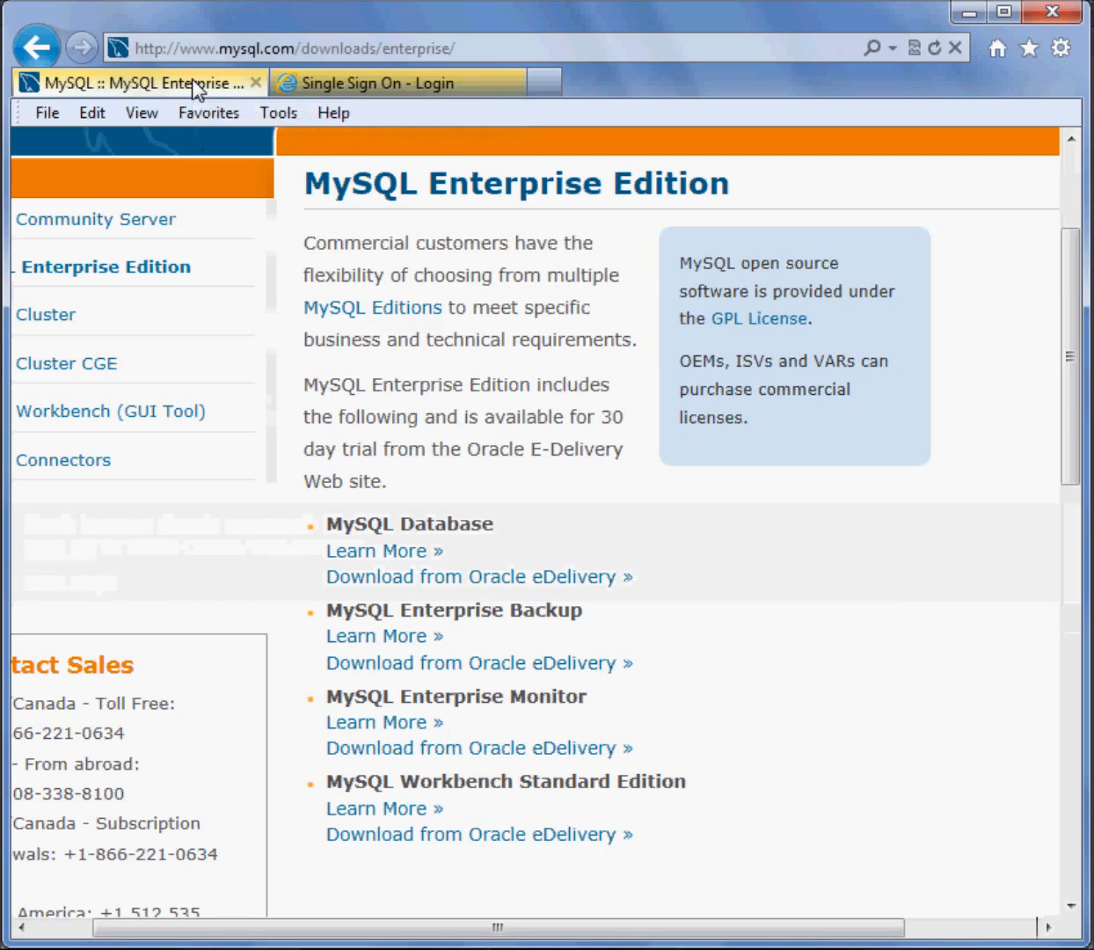
# Look over the rest of the Enterprise Edition page and go back to the MySQL Downloads page
pyautogui.scroll(3, 515, 545)
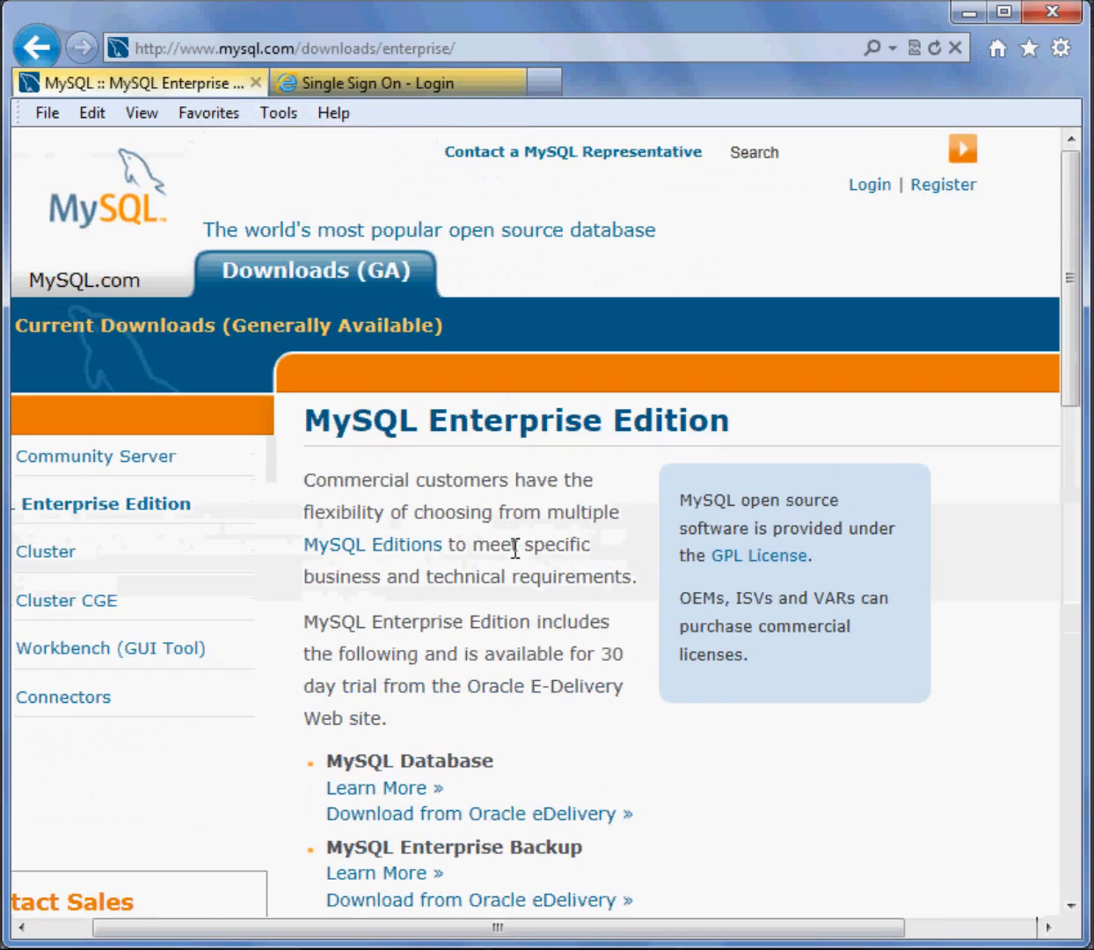
pyautogui.scroll(-7, 566, 510)
pyautogui.scroll(-5, 563, 514)
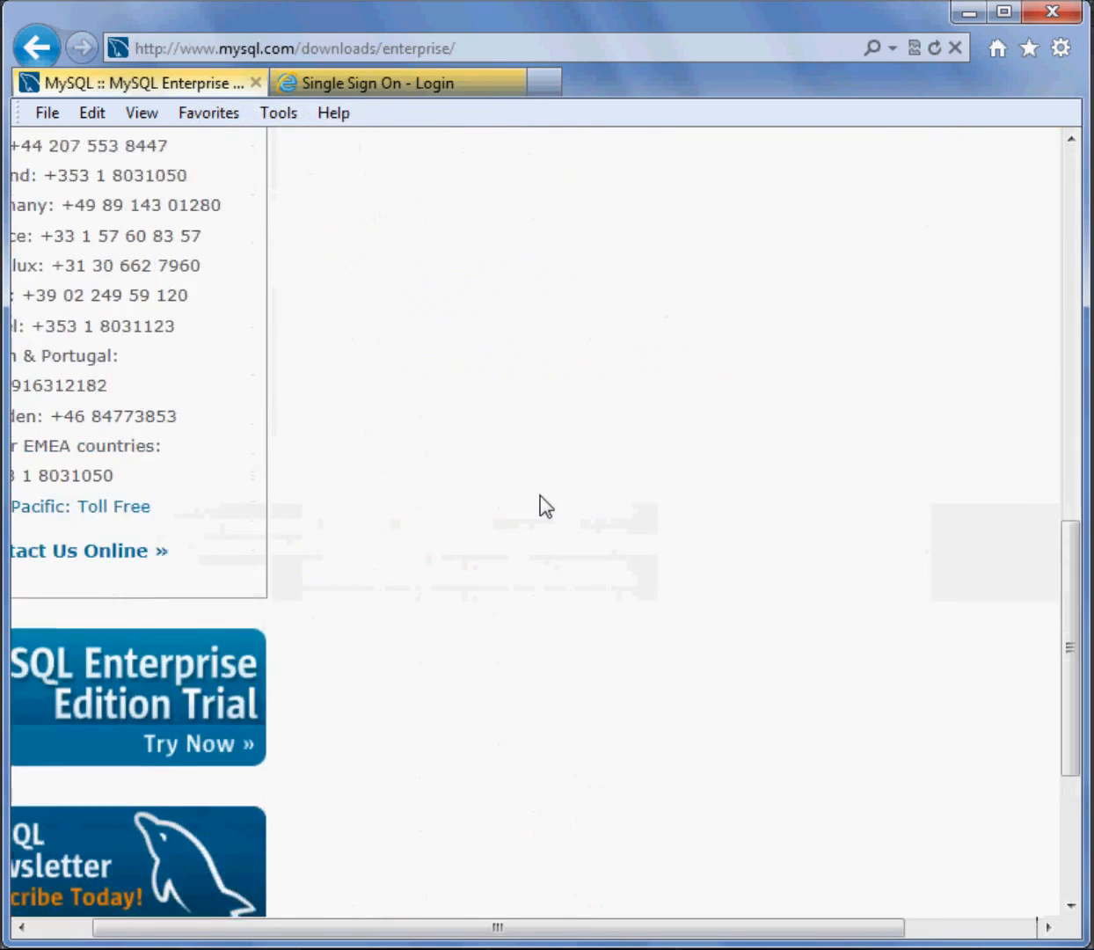
pyautogui.scroll(10, 540, 506)
pyautogui.click(37, 47)
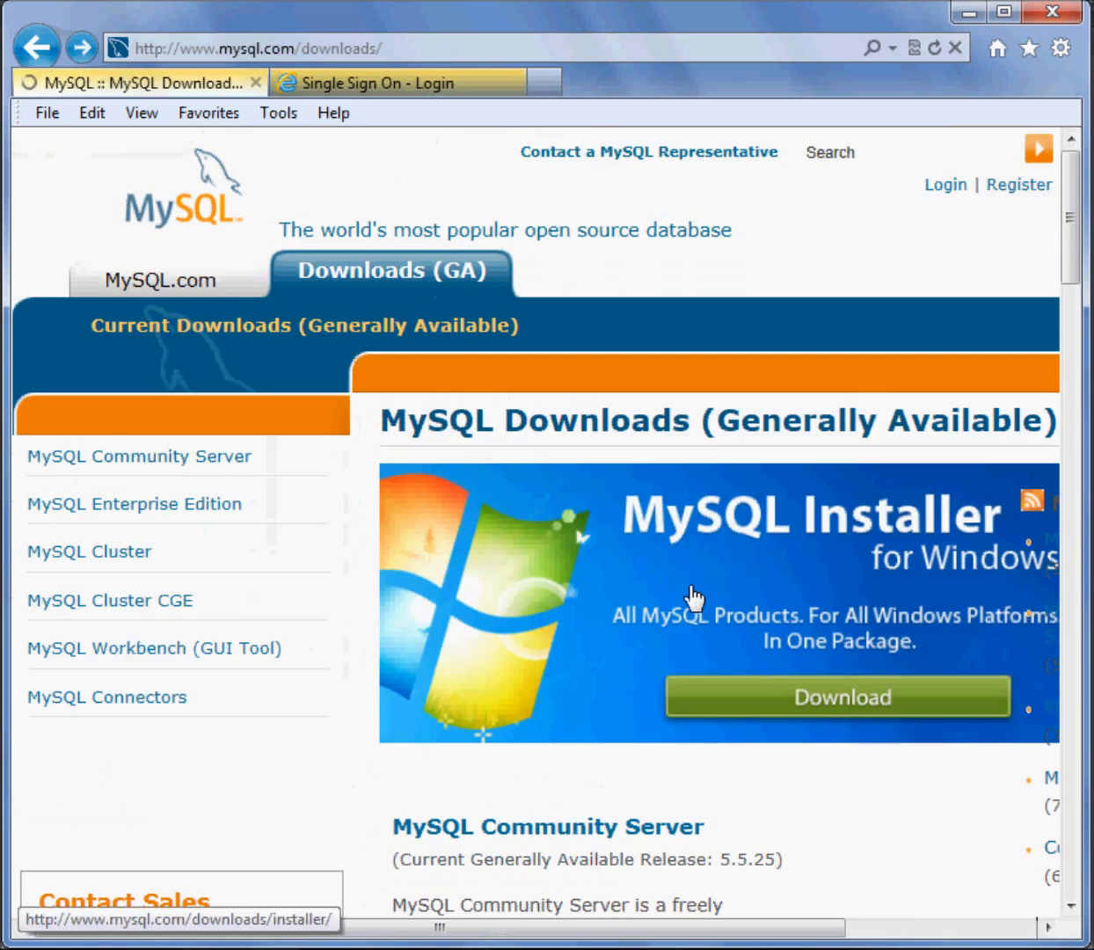
# Examine the list of downloads, from MySQL Community Server through Cluster, Cluster CGE and Workbench to the MySQL Connectors
pyautogui.scroll(-8, 691, 596)
pyautogui.scroll(2, 568, 359)
pyautogui.scroll(-4, 588, 373)
pyautogui.scroll(-4, 589, 386)
pyautogui.scroll(10, 588, 387)
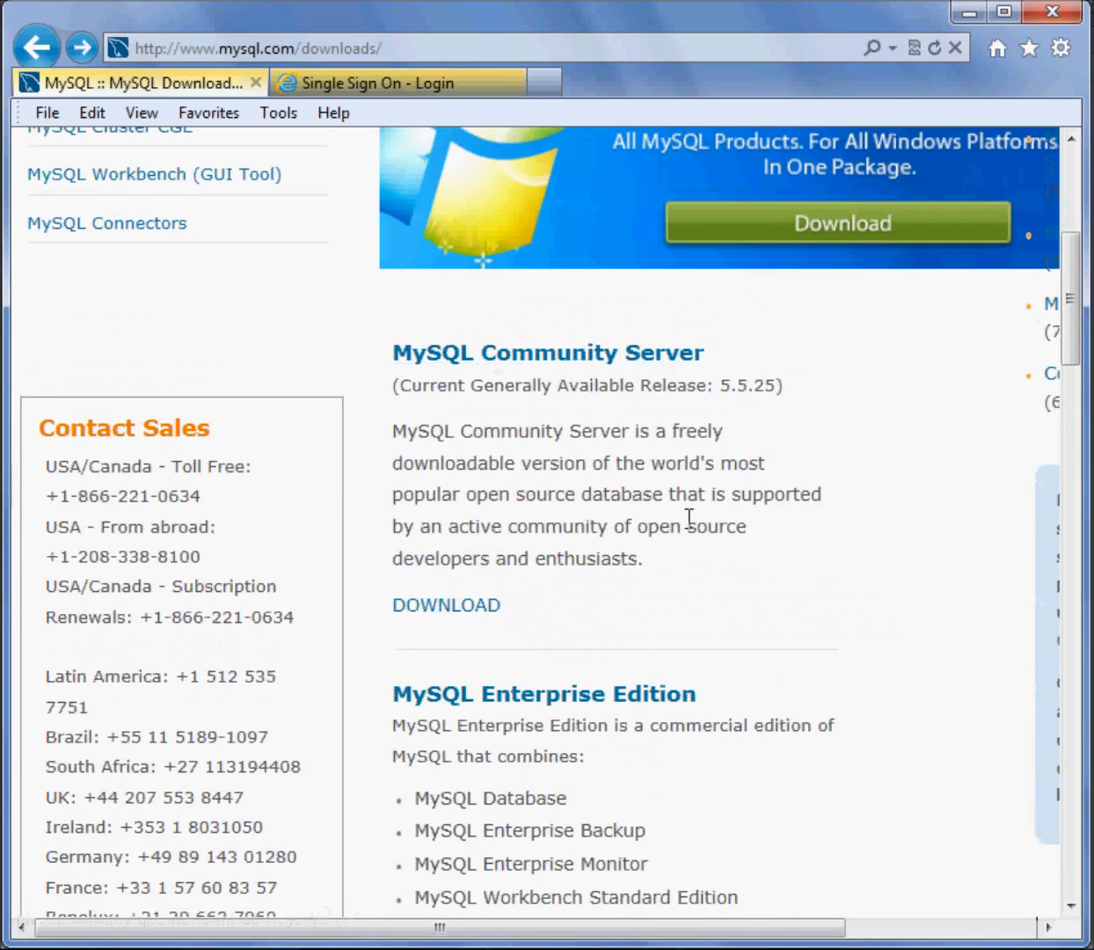
pyautogui.scroll(-5, 701, 519)
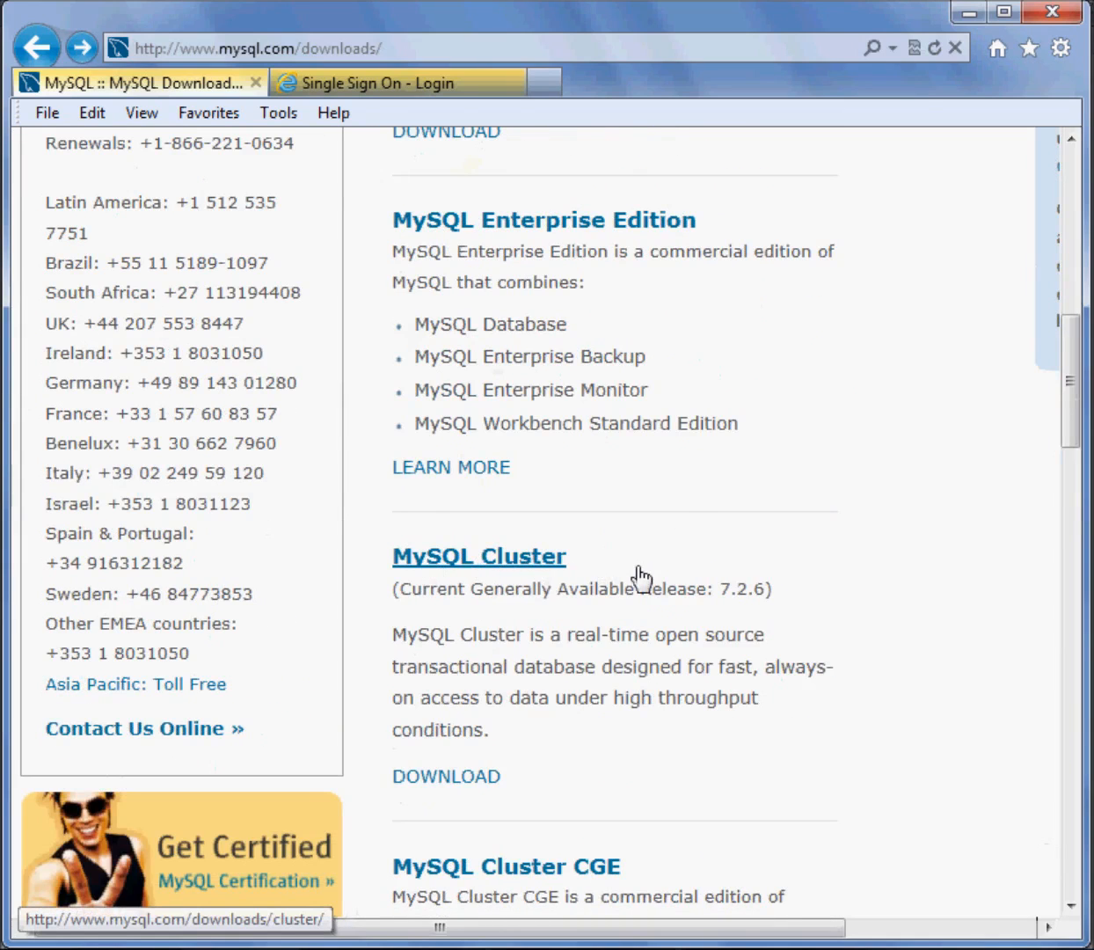
pyautogui.scroll(-3, 641, 578)
pyautogui.scroll(-2, 616, 563)
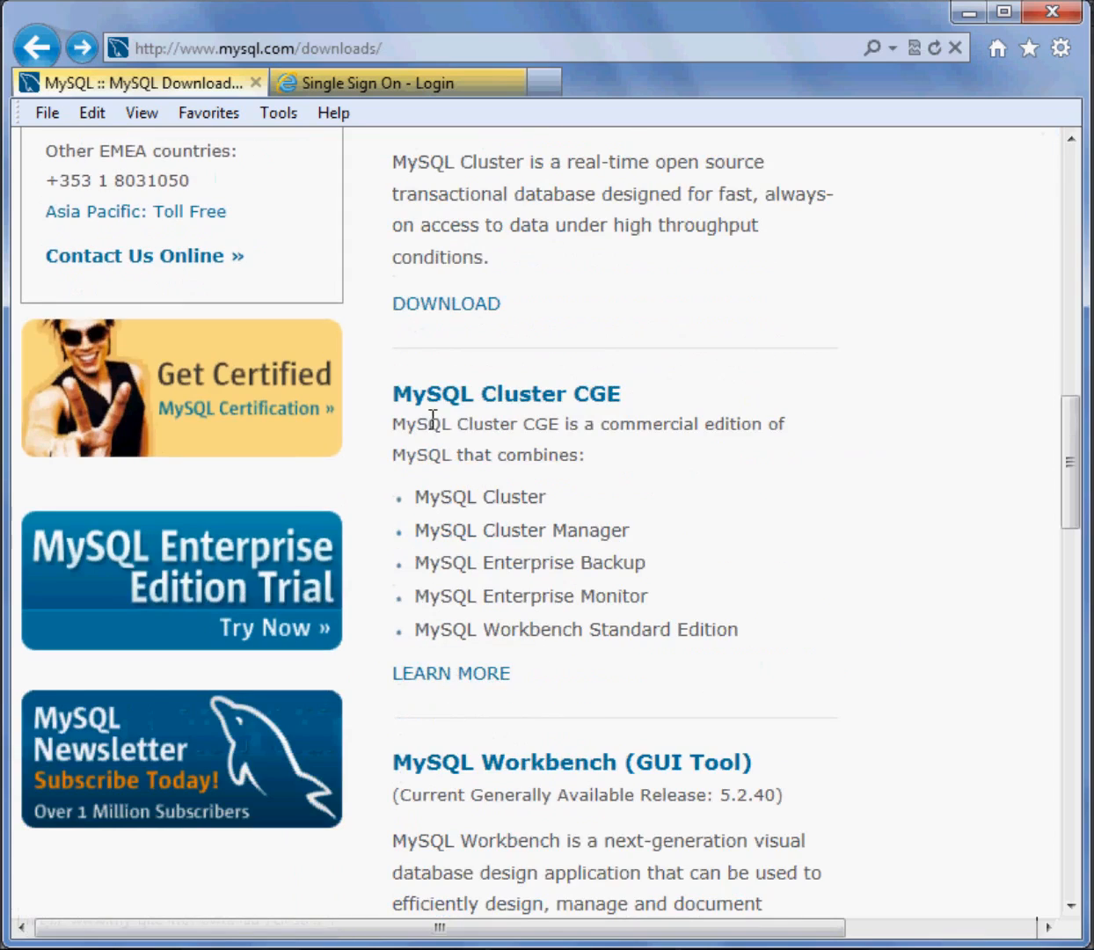
pyautogui.scroll(-5, 642, 452)
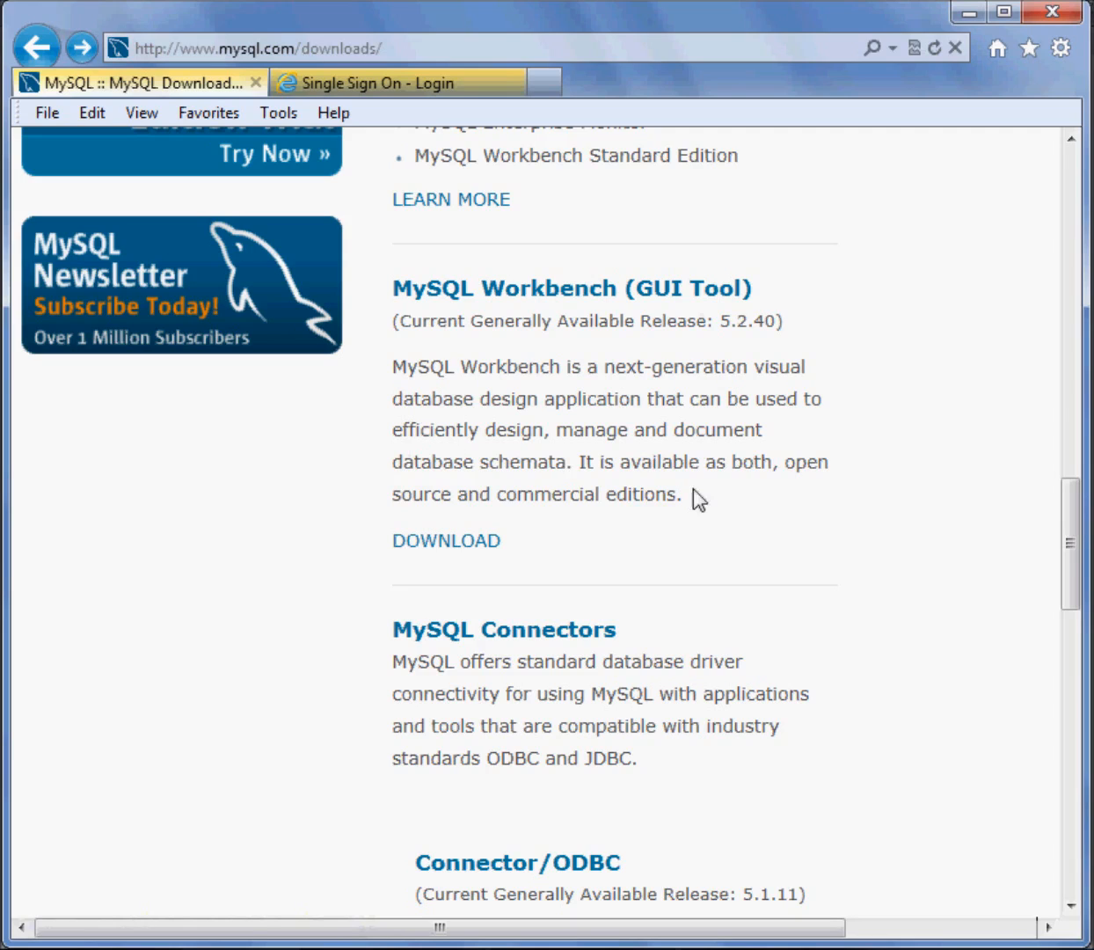
pyautogui.scroll(-3, 672, 538)
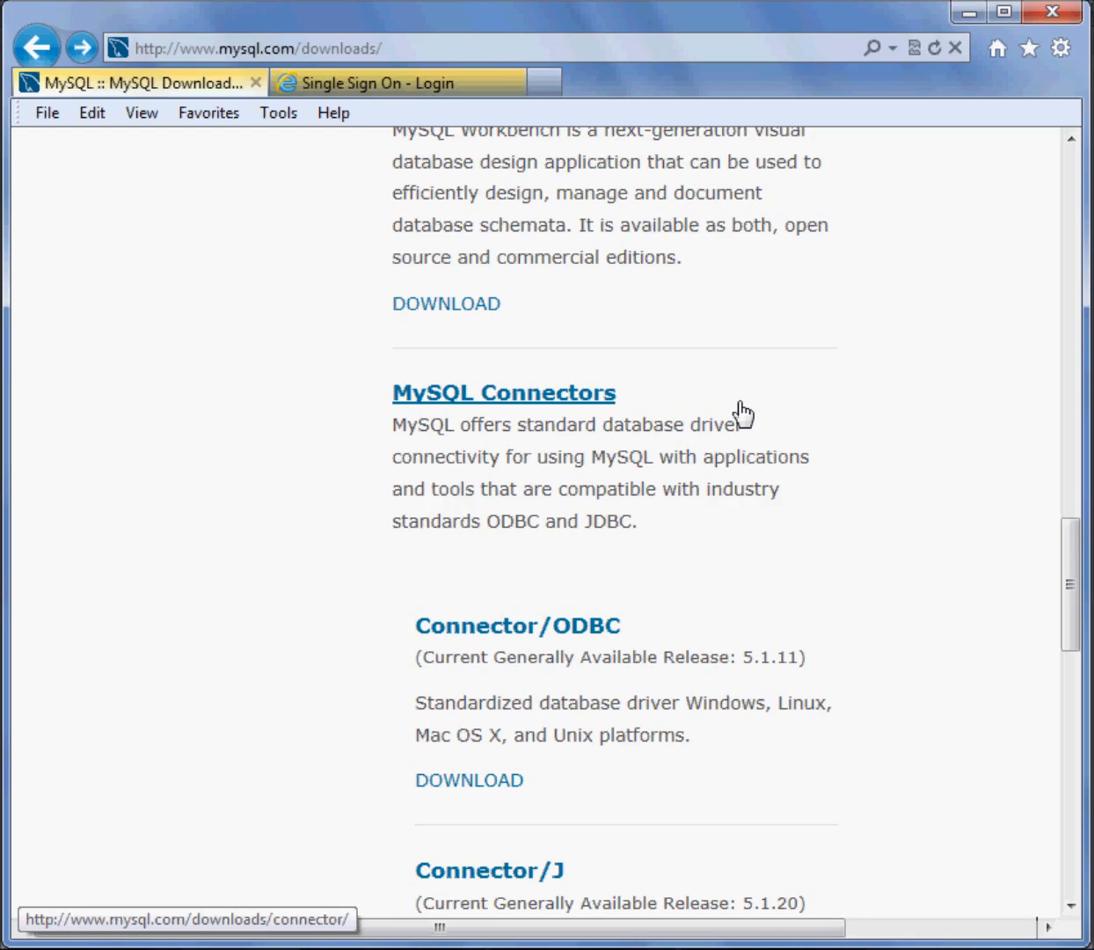
pyautogui.scroll(-3, 771, 624)
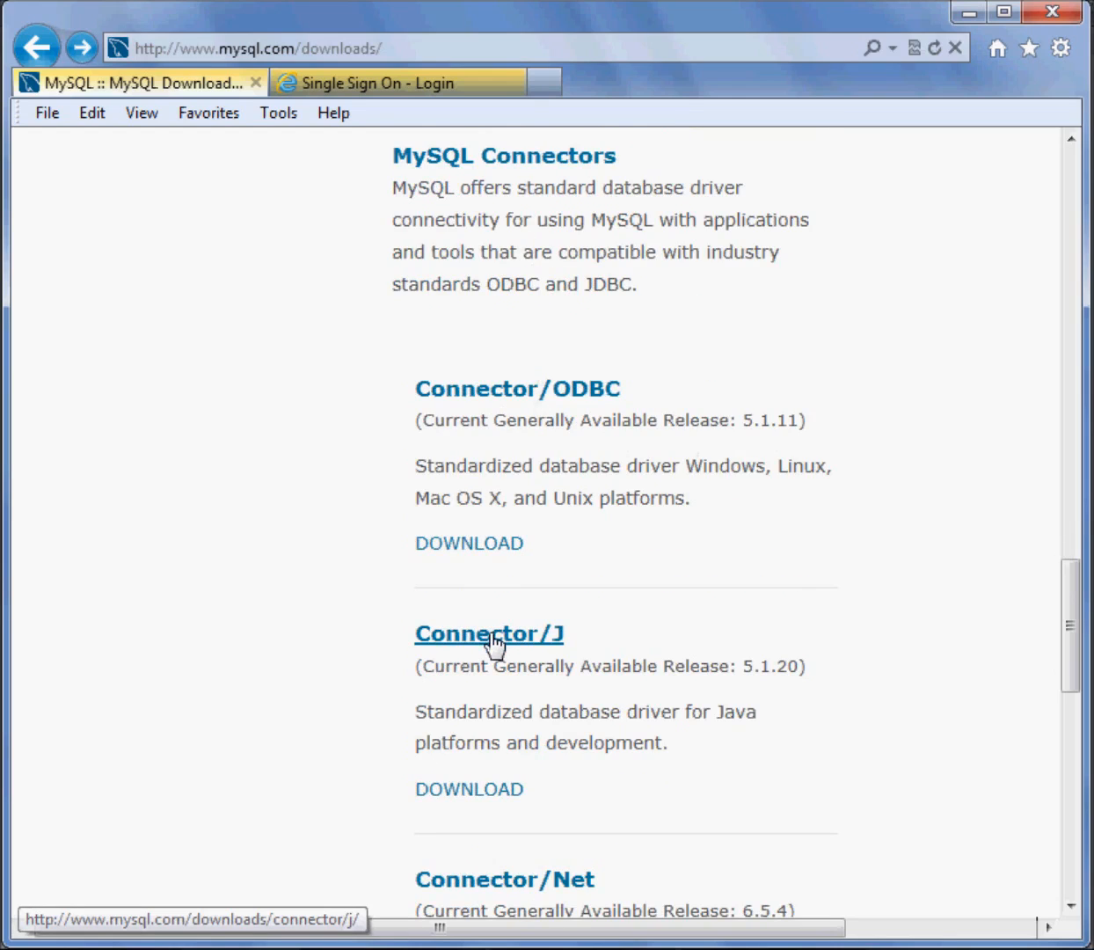
pyautogui.scroll(-6, 747, 656)
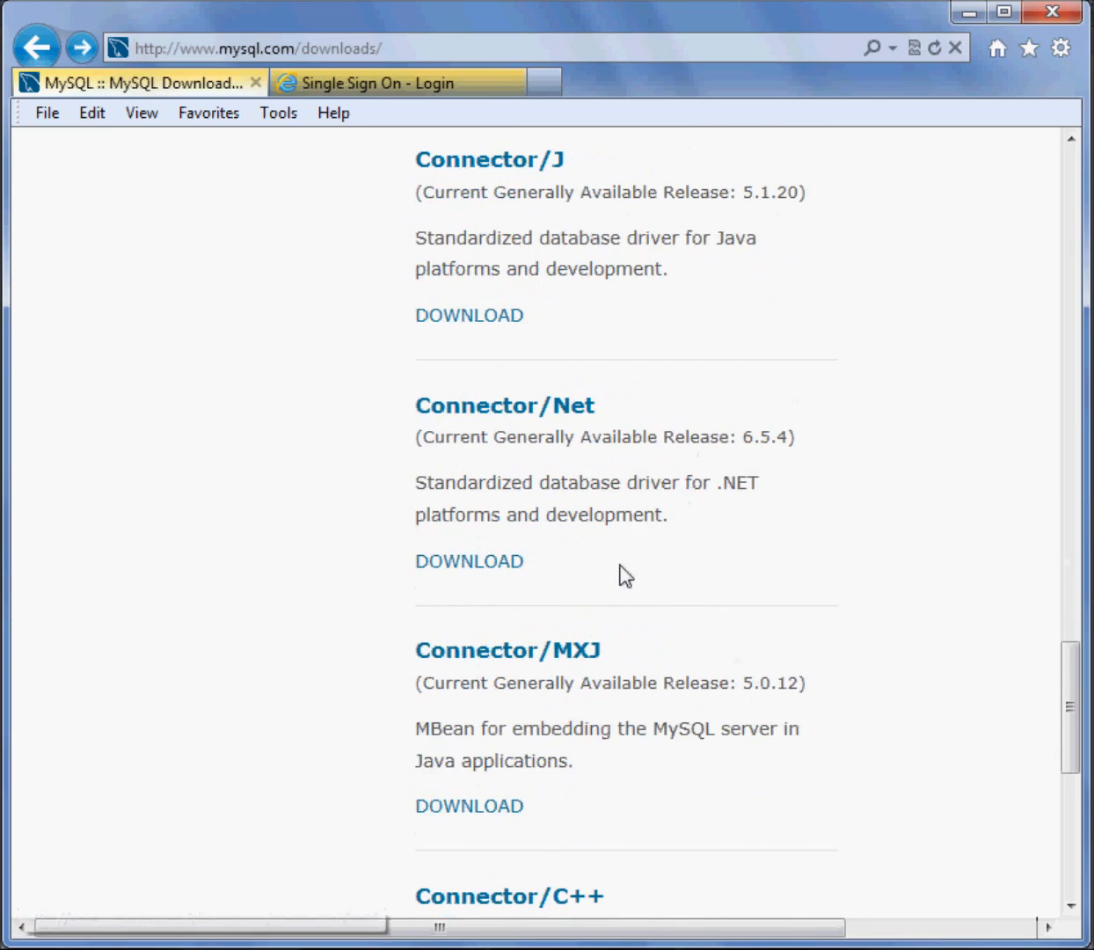
pyautogui.scroll(-4, 634, 580)
pyautogui.scroll(-4, 664, 606)
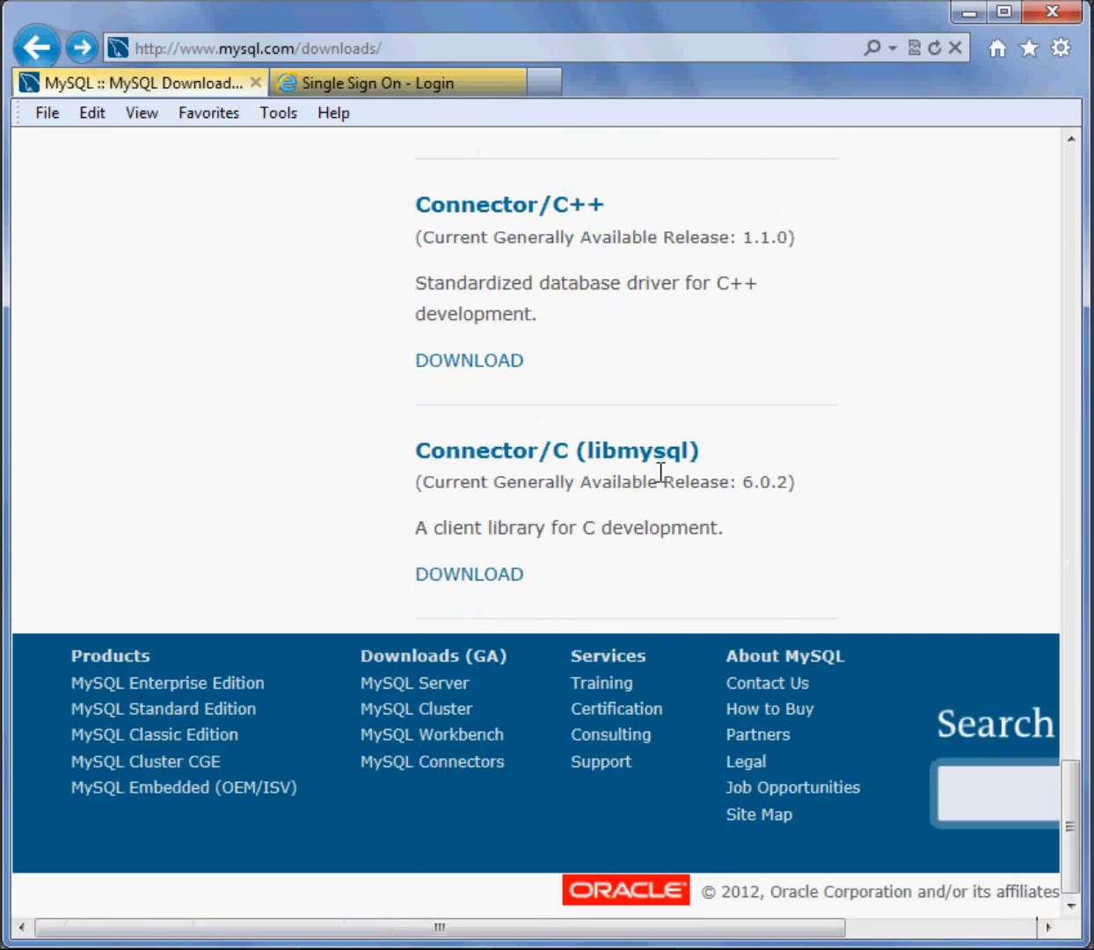
# Open the MySQL Community Server download page from the list of downloads
pyautogui.scroll(12, 770, 493)
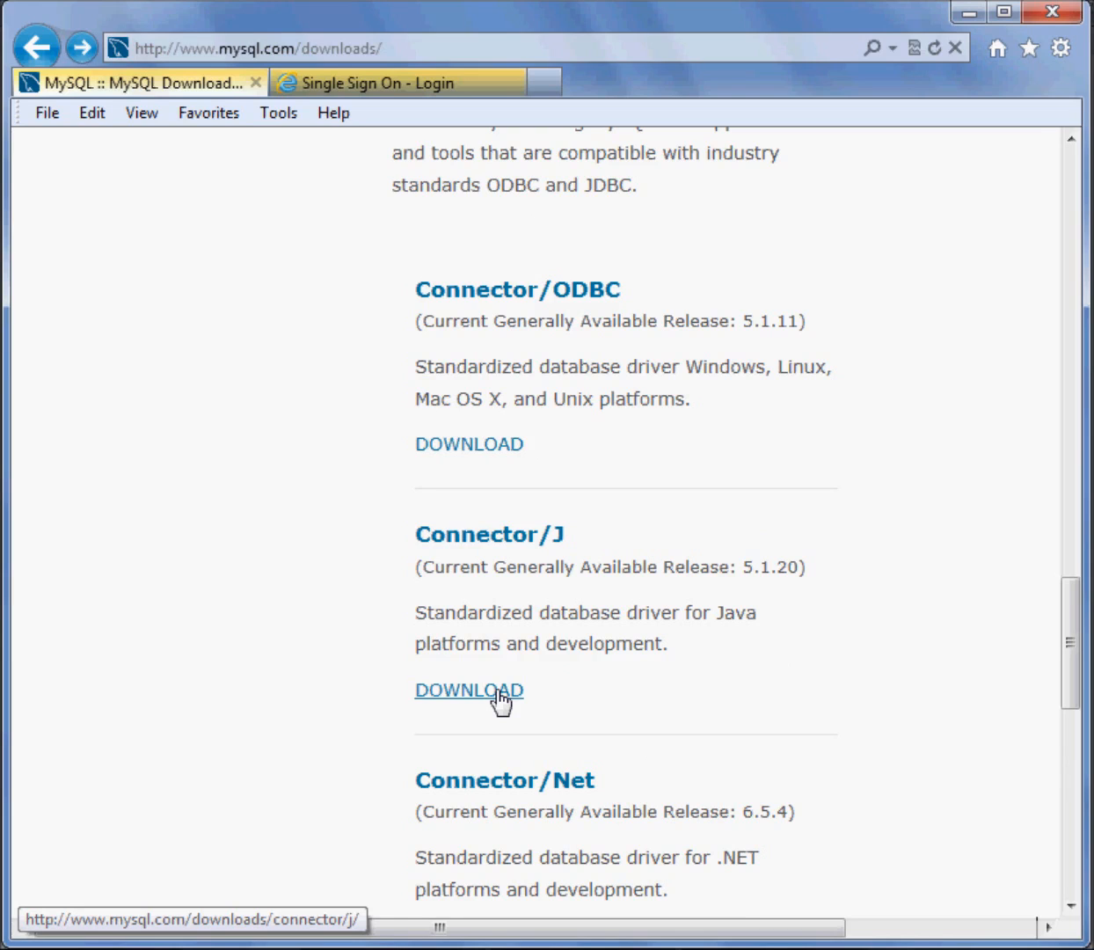
pyautogui.scroll(10, 318, 628)
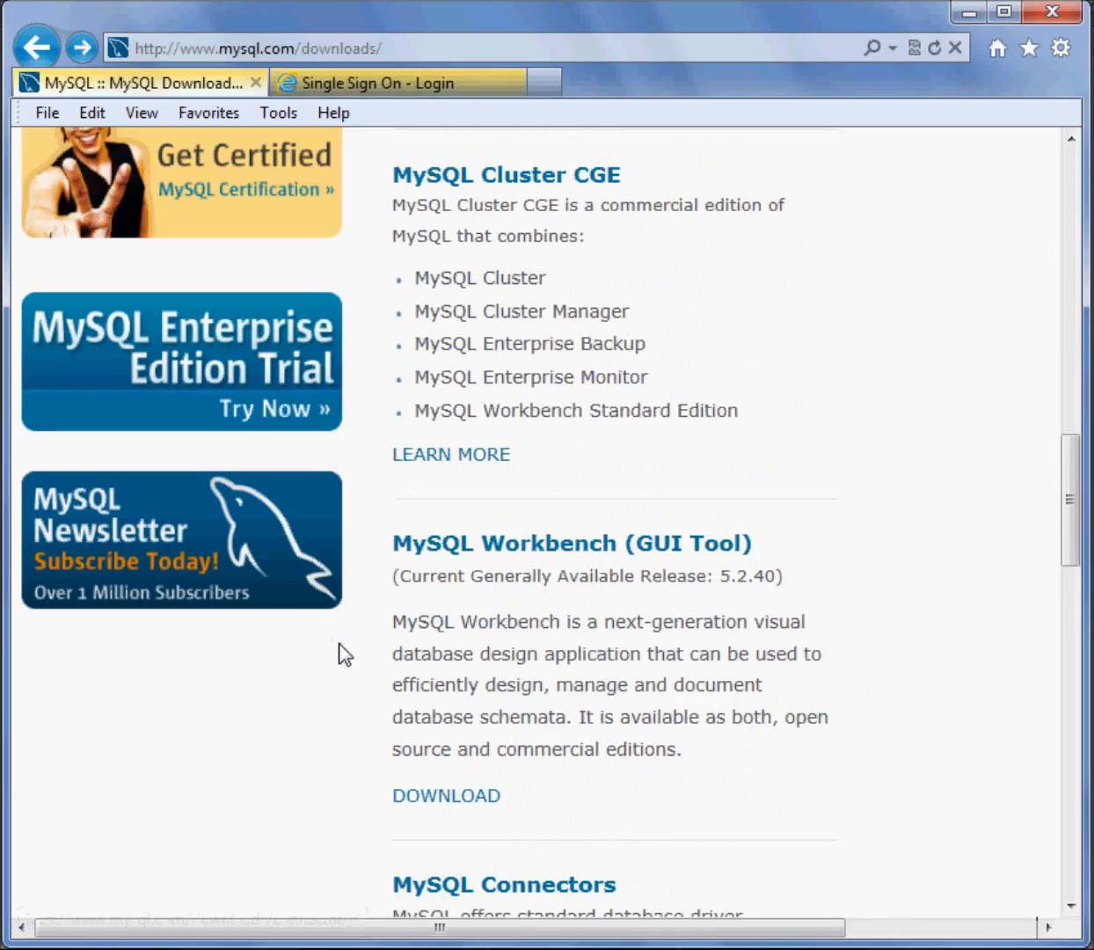
pyautogui.scroll(5, 607, 683)
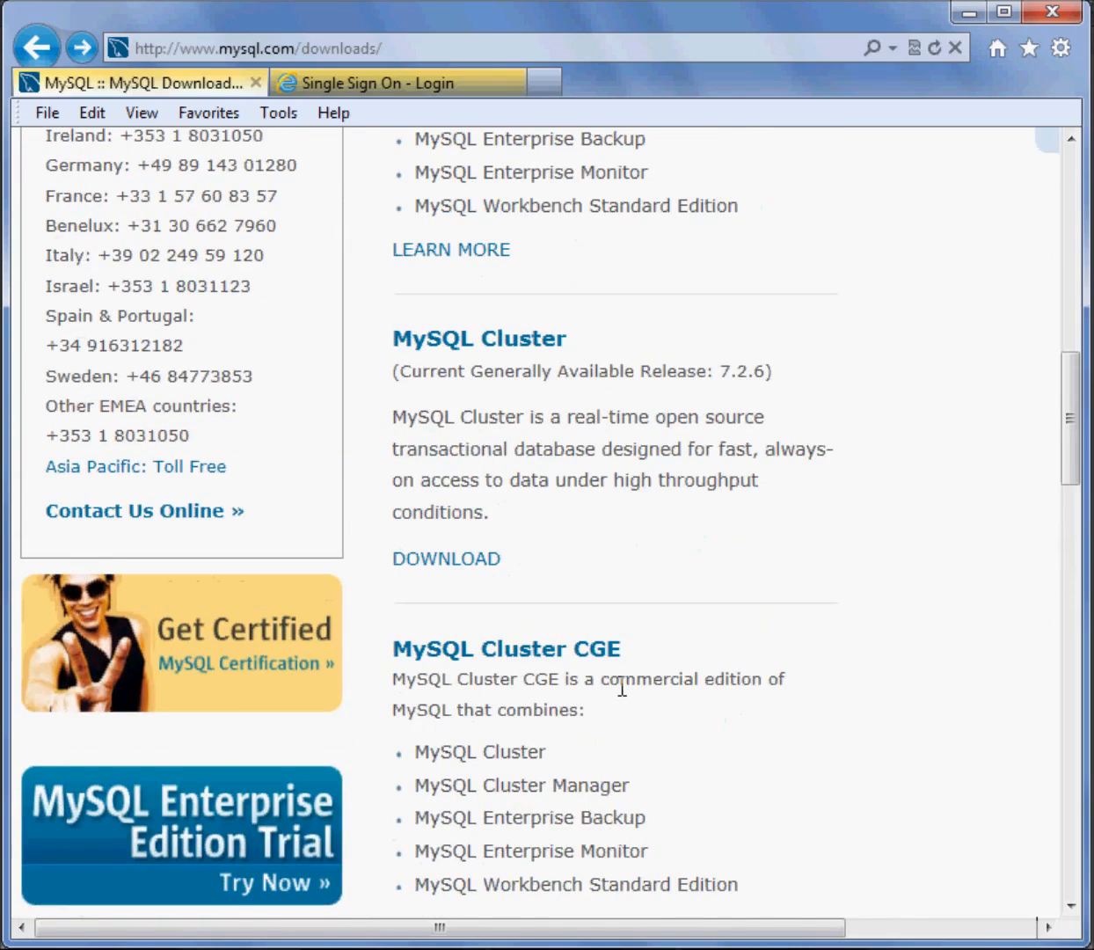
pyautogui.scroll(8, 621, 688)
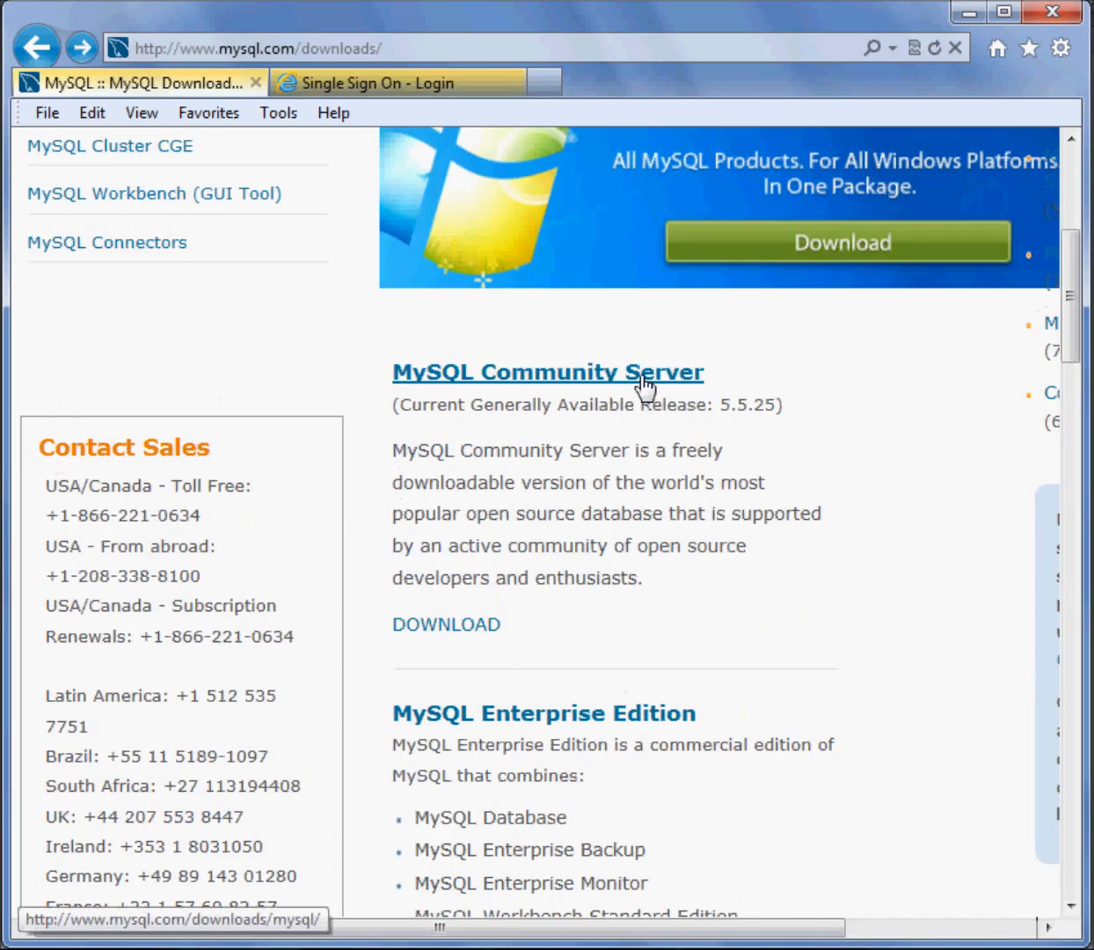
pyautogui.click(628, 383)
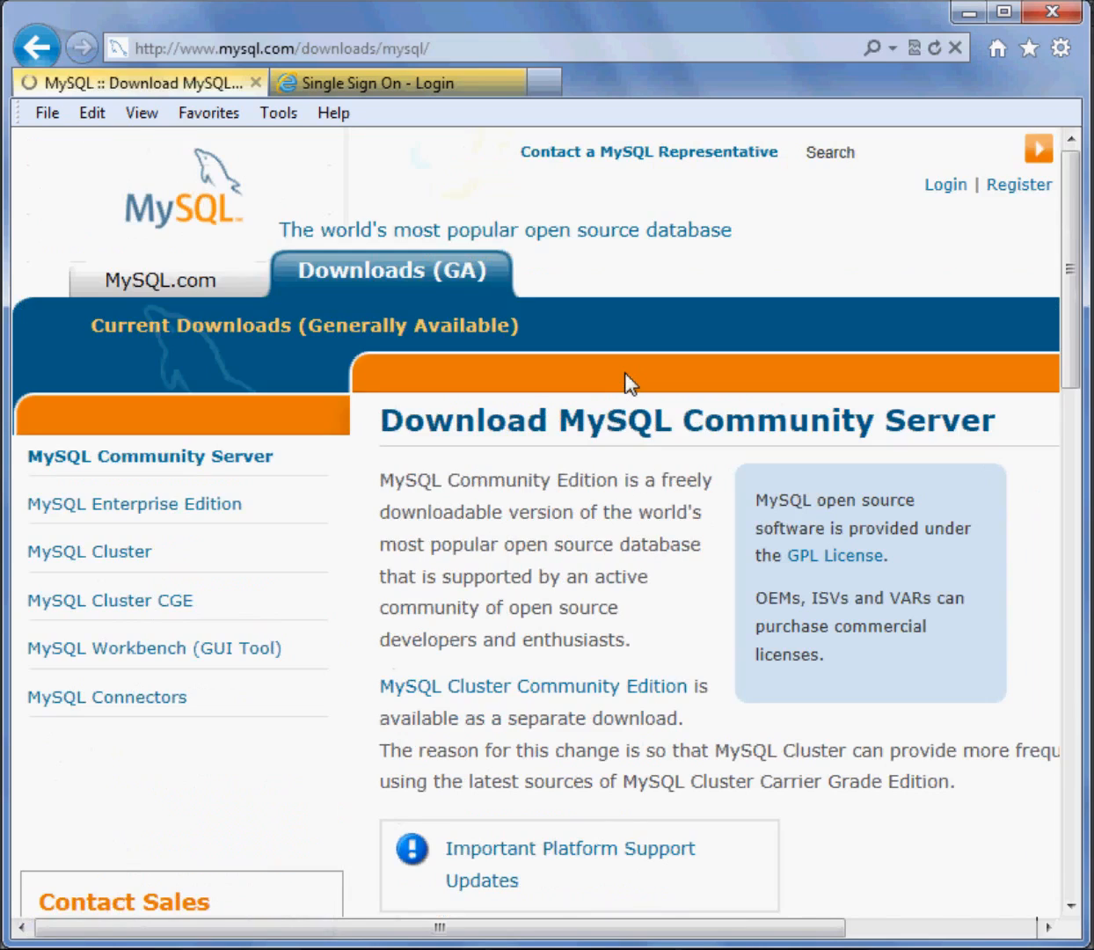
# Choose the Windows (x86, 64-bit) MSI Installer of MySQL Community Server 5.5.25 for download
pyautogui.scroll(-8, 639, 558)
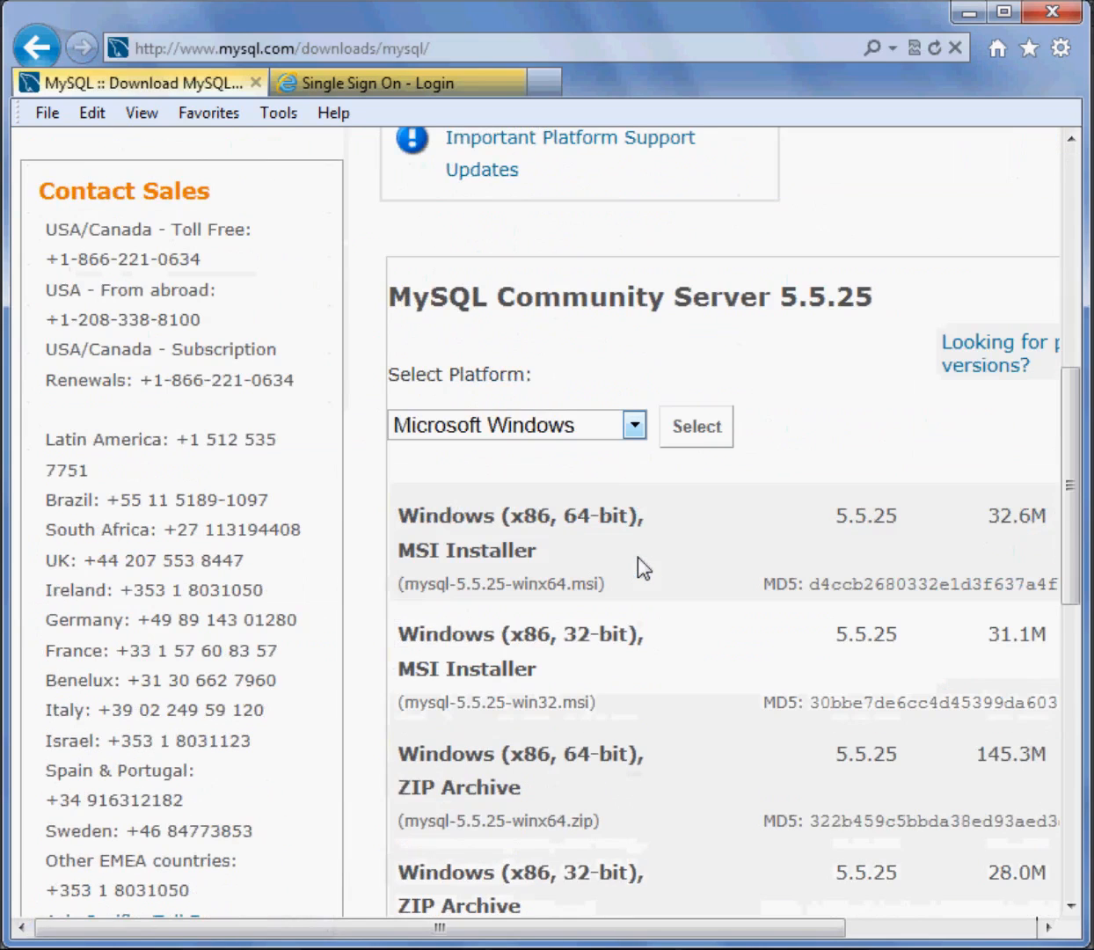
pyautogui.moveTo(480, 931); pyautogui.dragTo(654, 932)
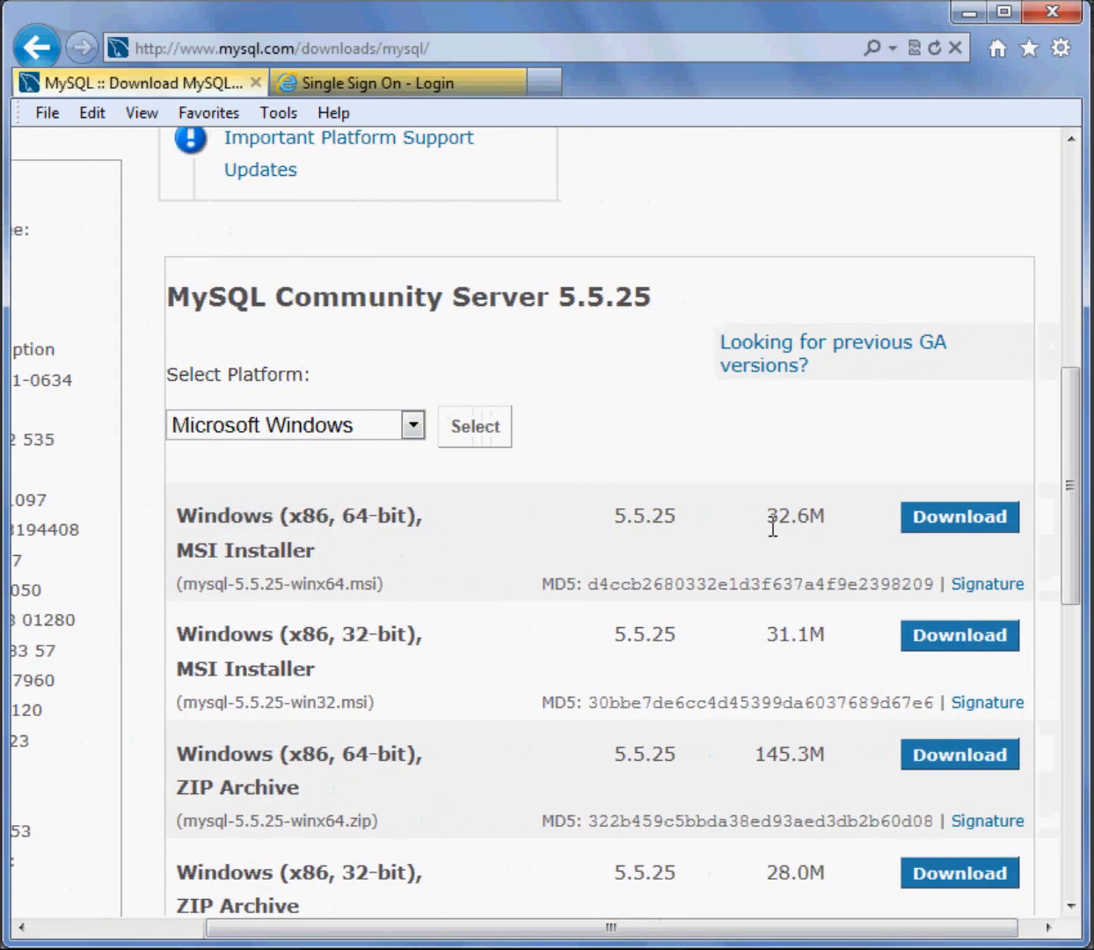
pyautogui.click(962, 525)
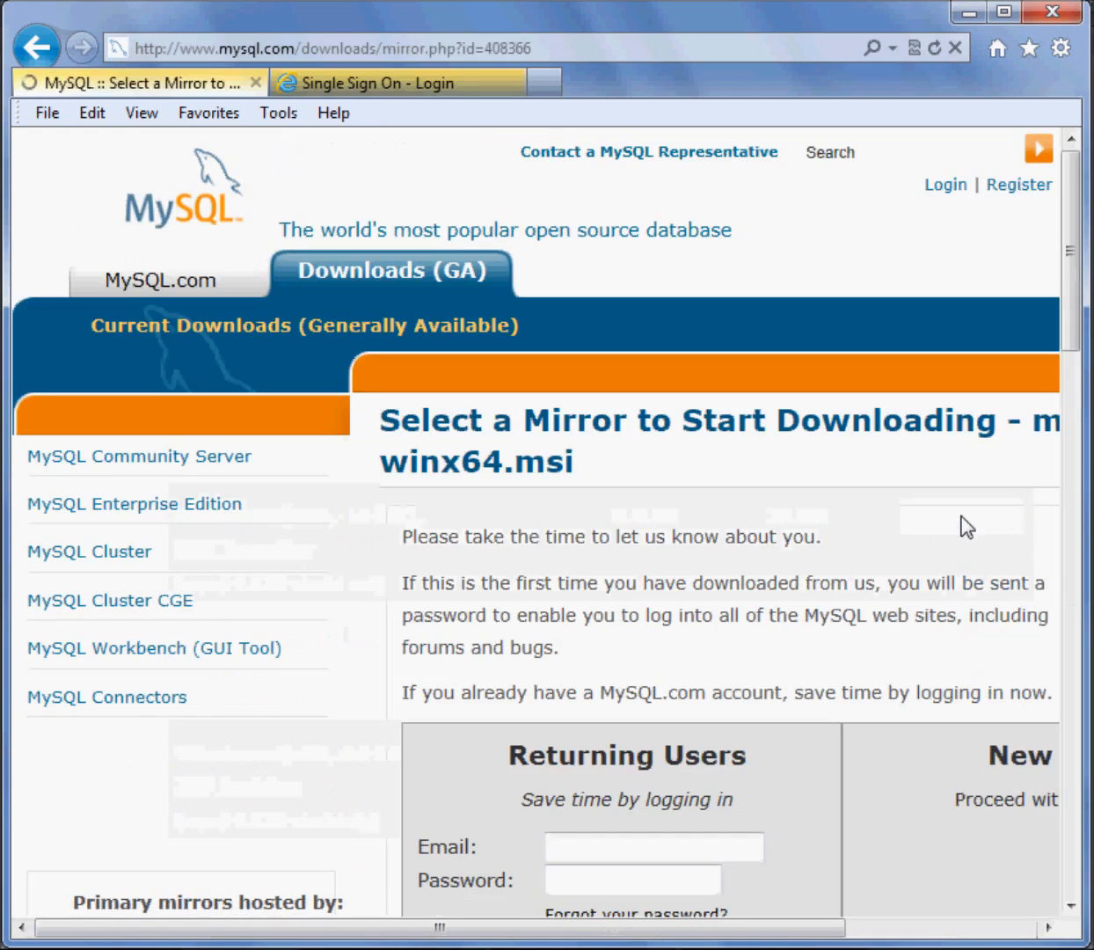
# Skip login and registration and continue to the list of mirrors for mysql-5.5.25-winx64.msi
pyautogui.scroll(-5, 785, 519)
pyautogui.scroll(1, 786, 525)
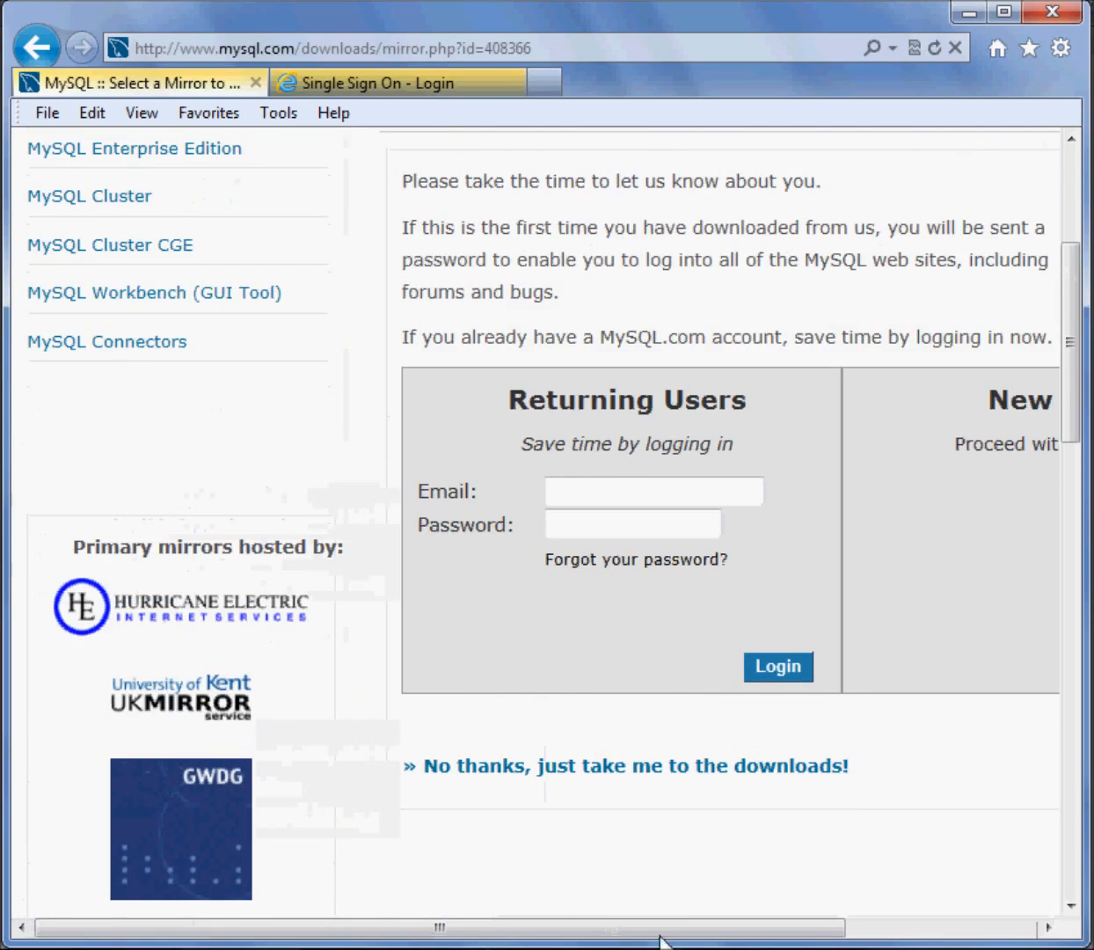
pyautogui.moveTo(661, 934); pyautogui.dragTo(842, 932)
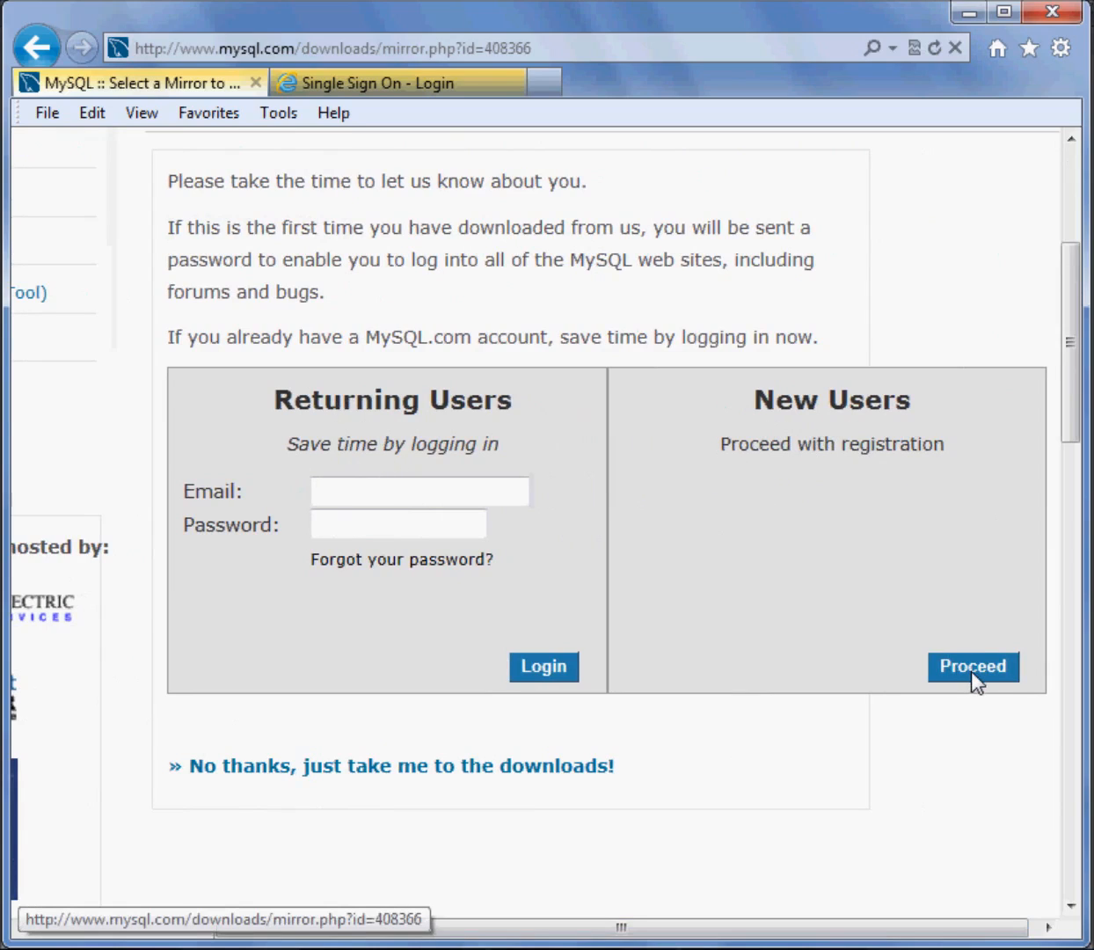
pyautogui.click(431, 499)
pyautogui.click(417, 526)
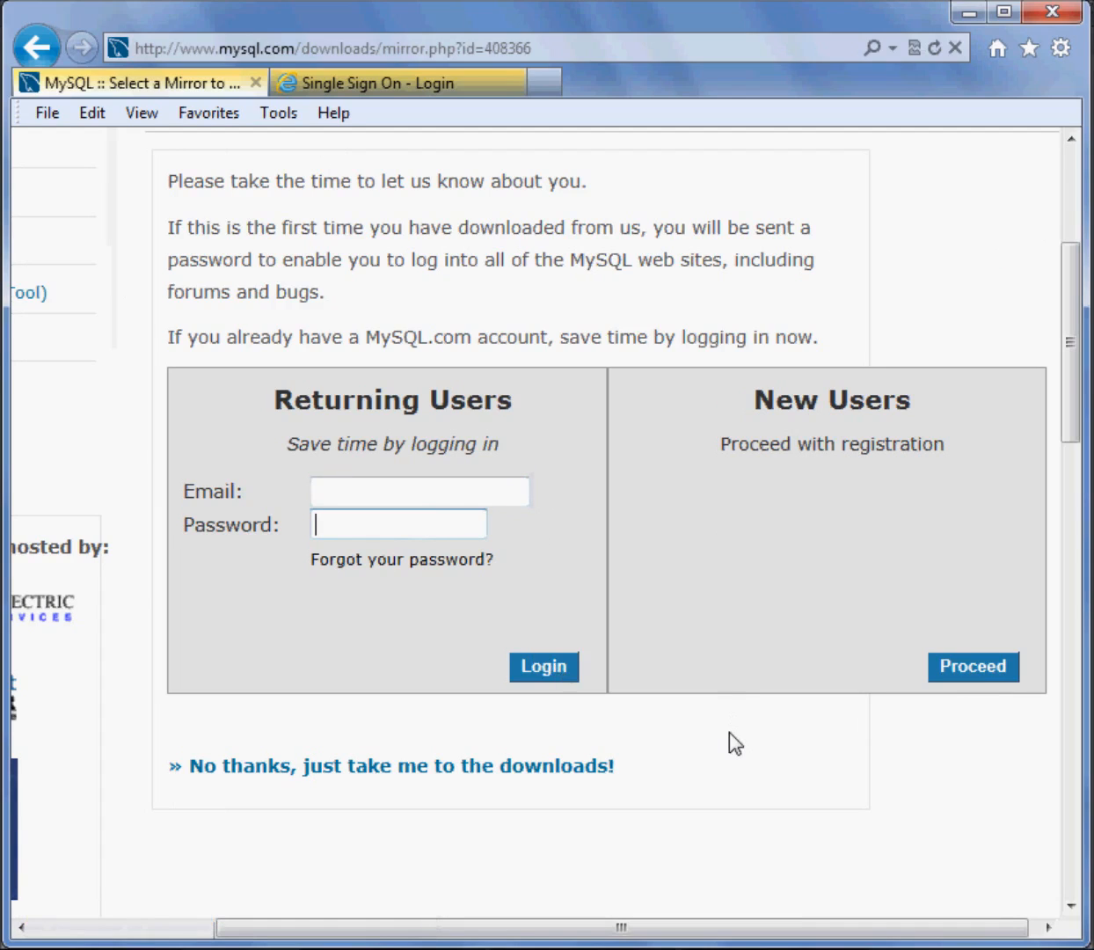
pyautogui.scroll(-3, 729, 732)
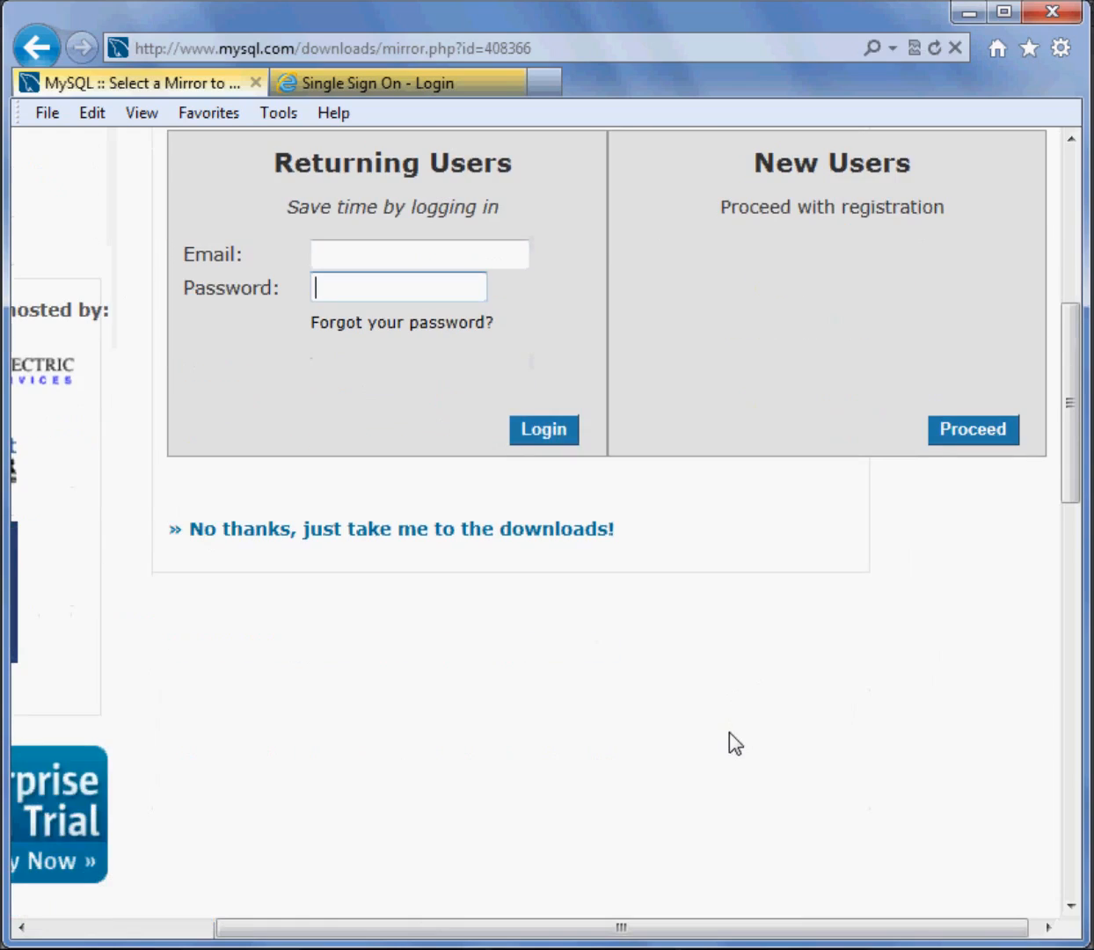
pyautogui.click(455, 531)
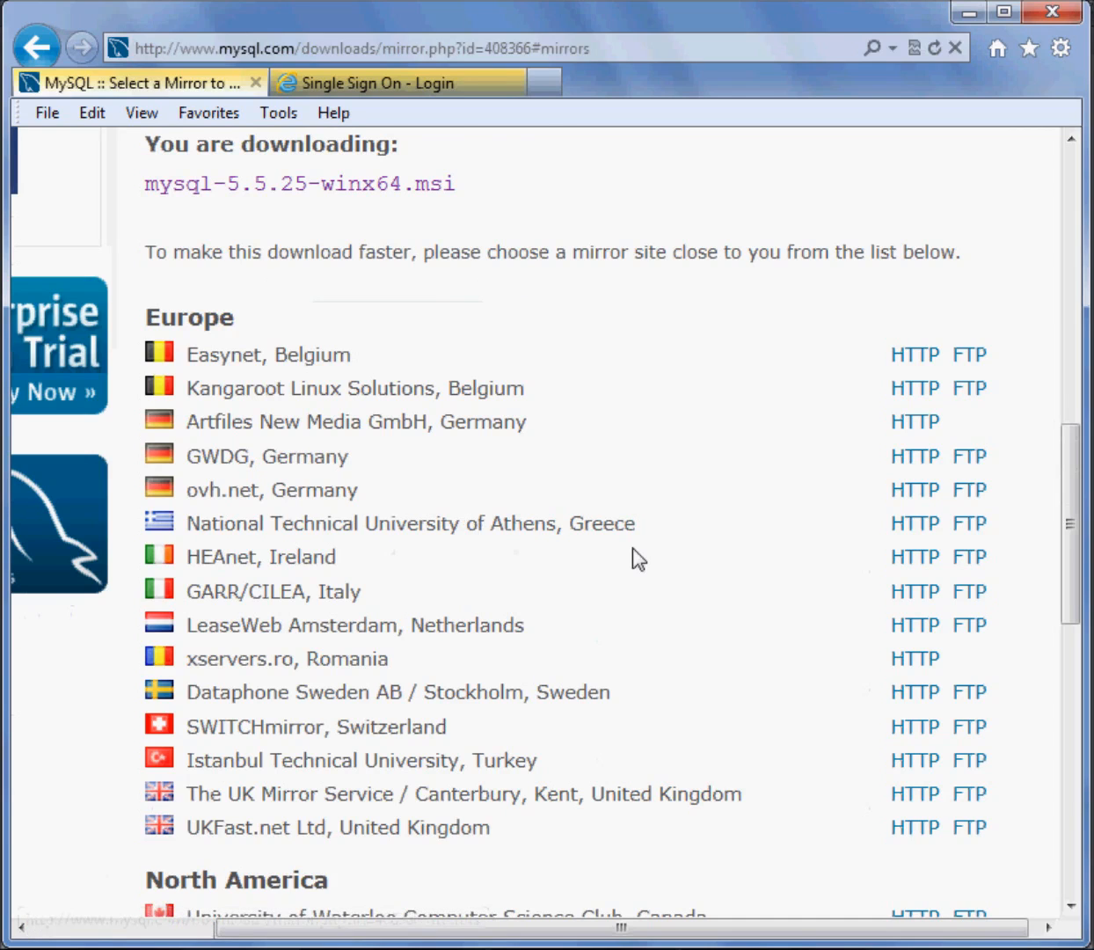
# Download mysql-5.5.25-winx64.msi over HTTP from the Hoobly Classifieds mirror in Chicago and save the file
pyautogui.scroll(4, 632, 560)
pyautogui.moveTo(211, 538); pyautogui.dragTo(462, 542)
pyautogui.scroll(1, 623, 540)
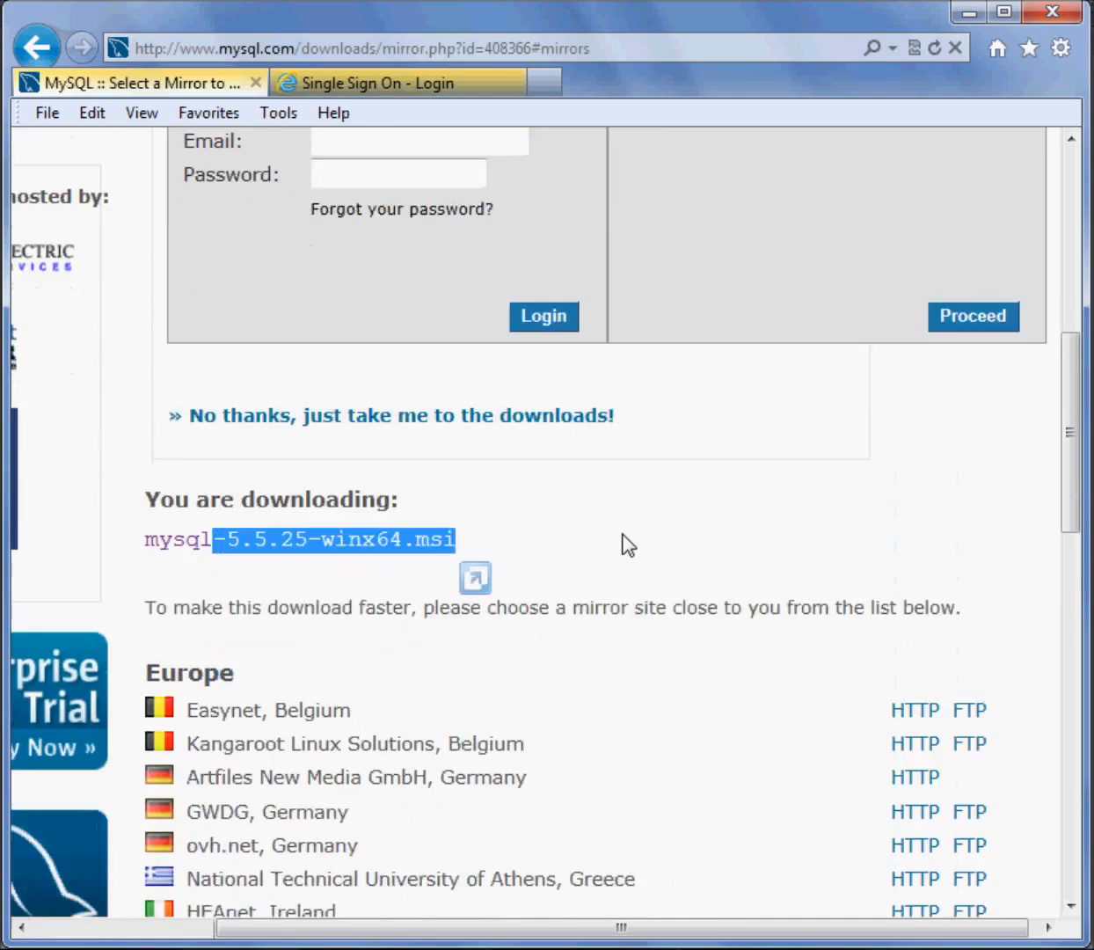
pyautogui.scroll(-8, 622, 540)
pyautogui.scroll(3, 740, 531)
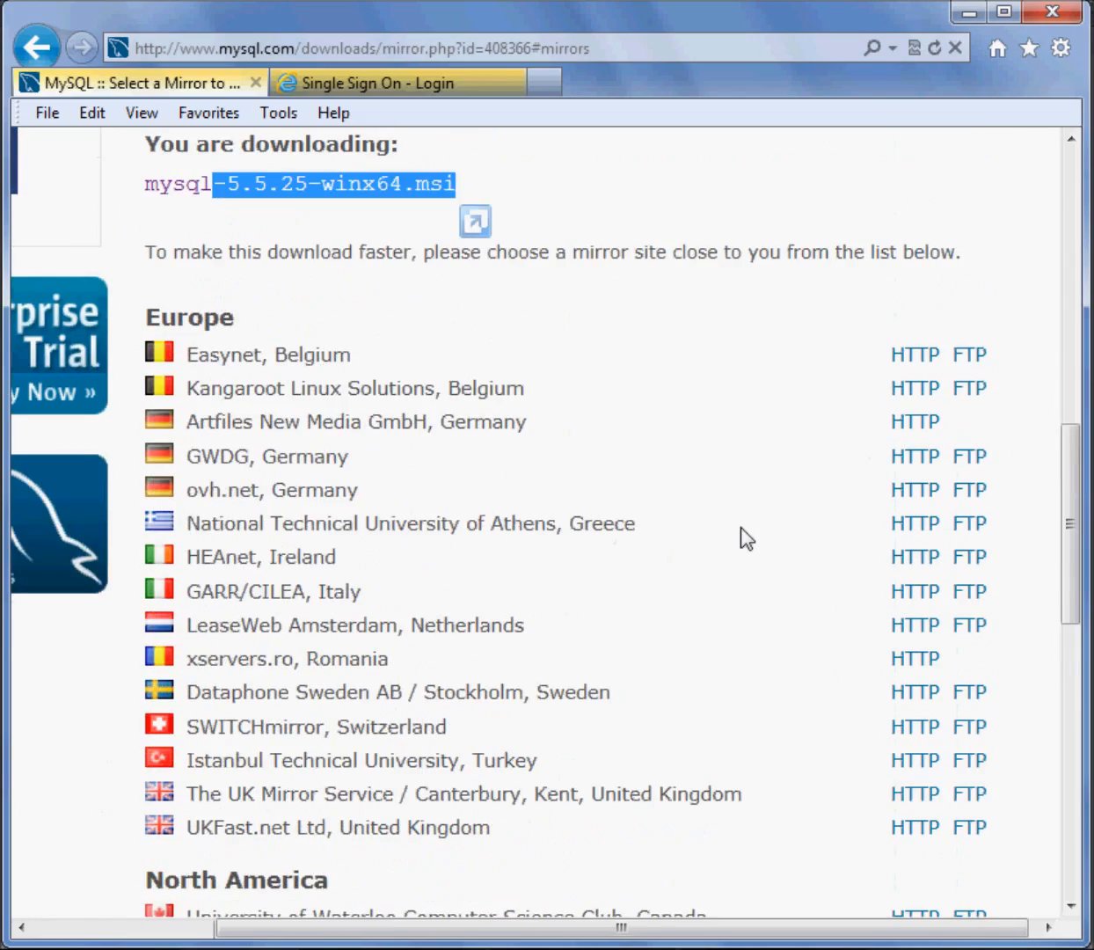
pyautogui.scroll(-5, 740, 529)
pyautogui.scroll(-6, 746, 538)
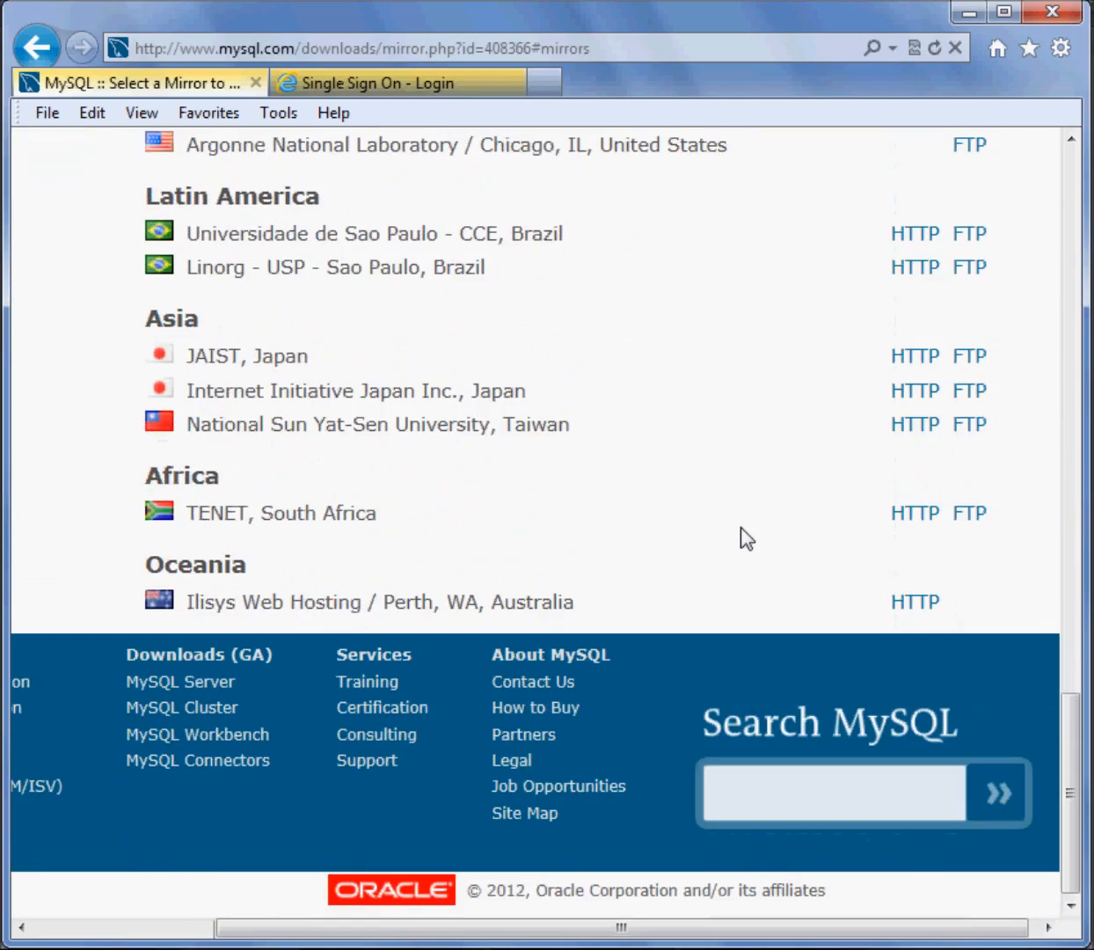
pyautogui.scroll(7, 844, 558)
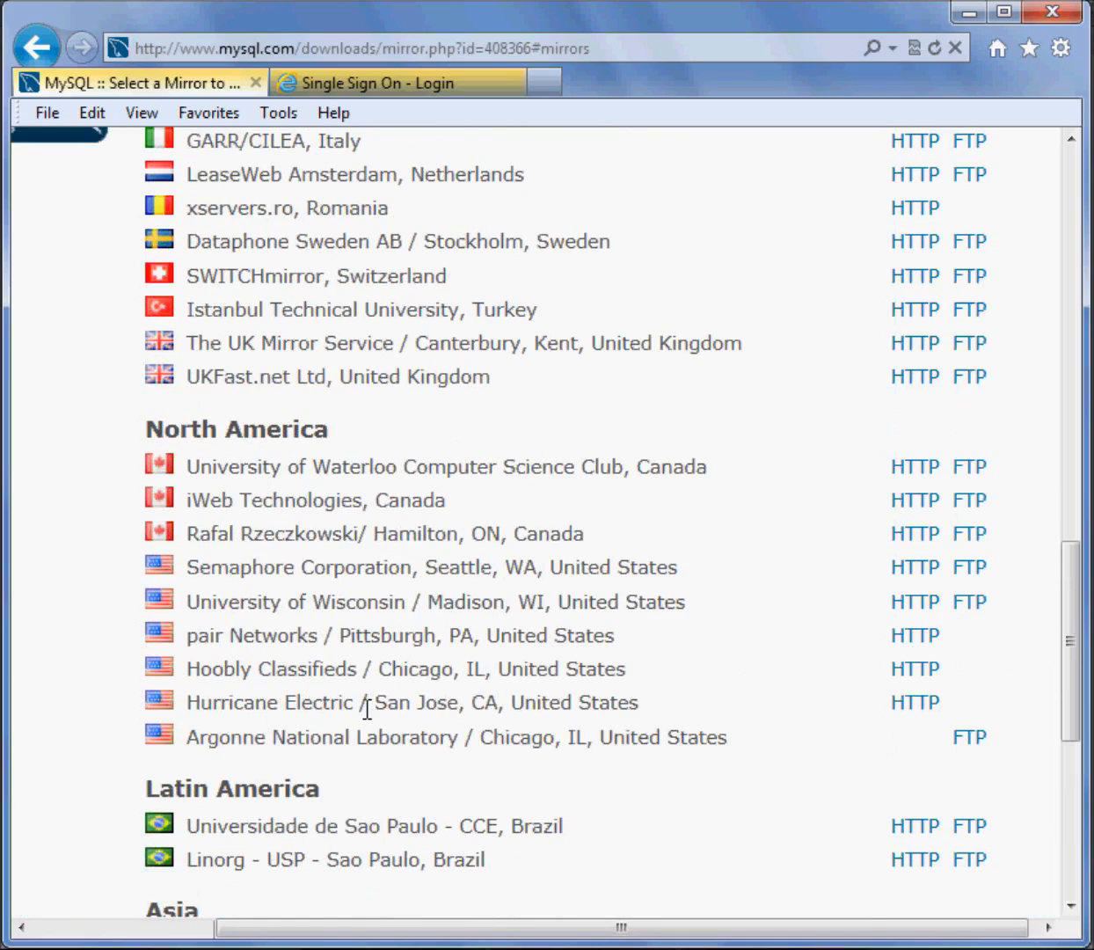
pyautogui.click(917, 673)
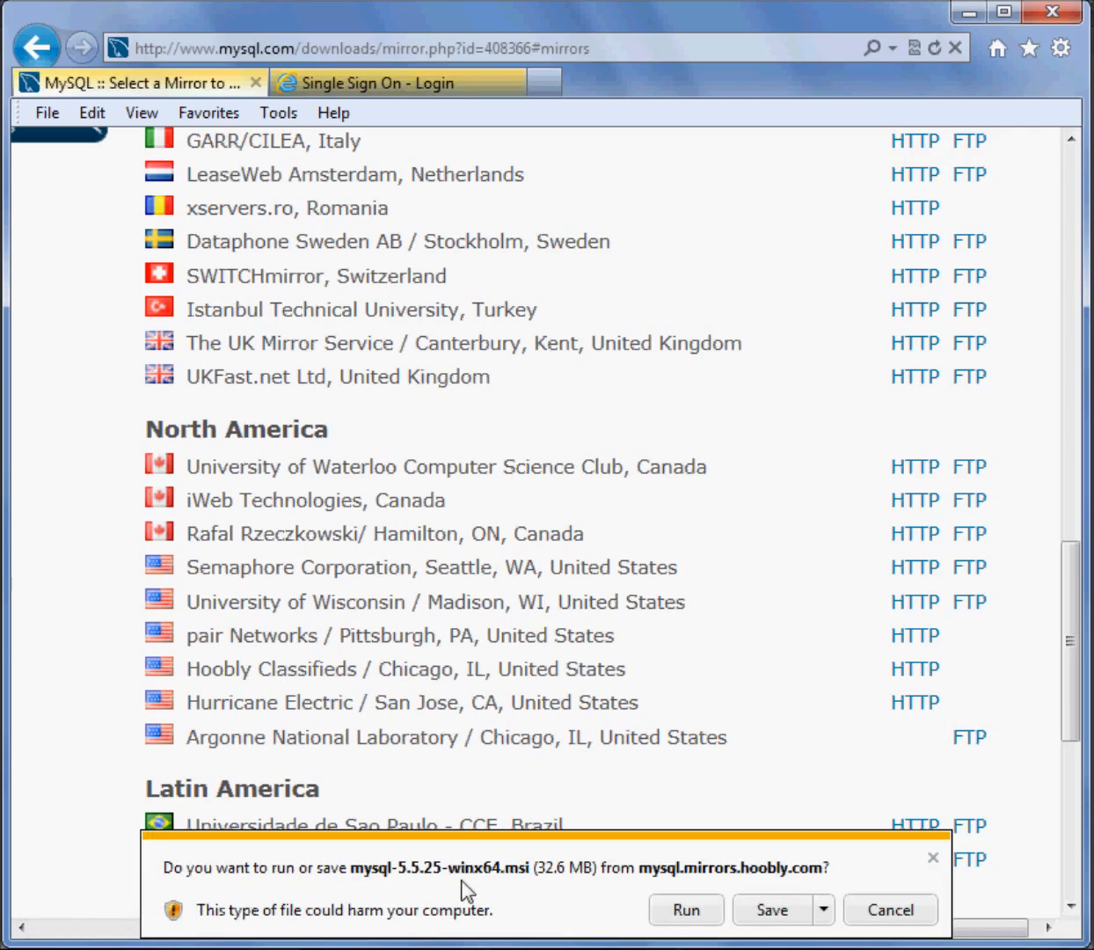
pyautogui.click(782, 908)
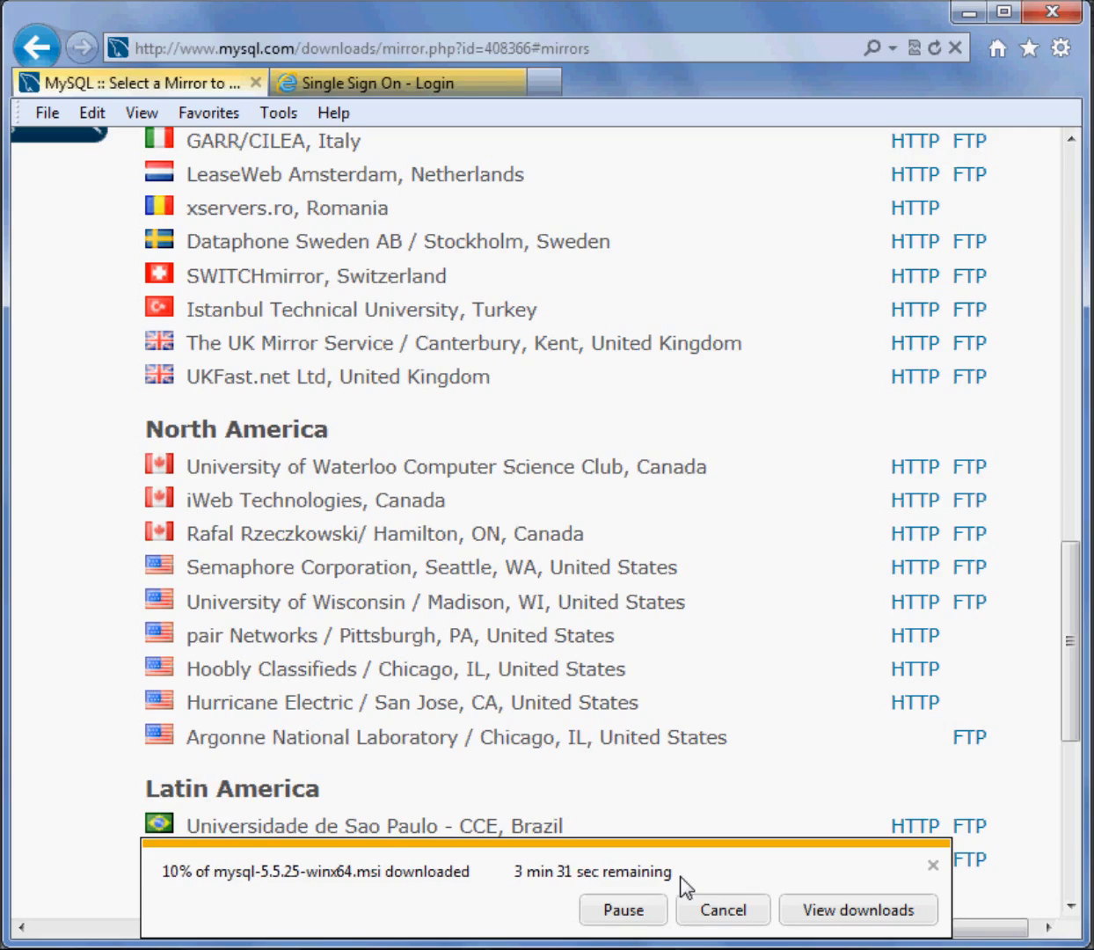
# Return to the MySQL Community Server download page and check the size of the Windows (x86, 64-bit) MSI Installer
pyautogui.scroll(6, 706, 596)
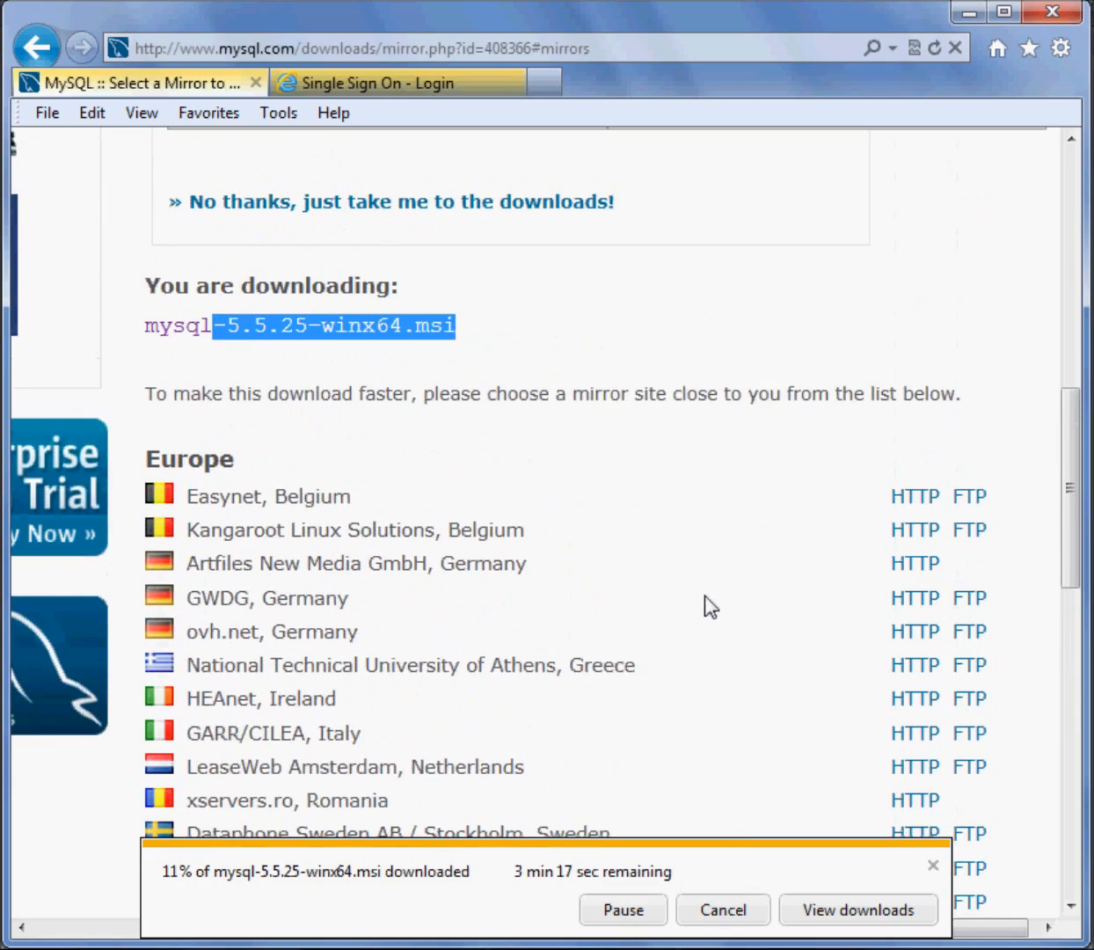
pyautogui.scroll(3, 709, 606)
pyautogui.click(580, 582)
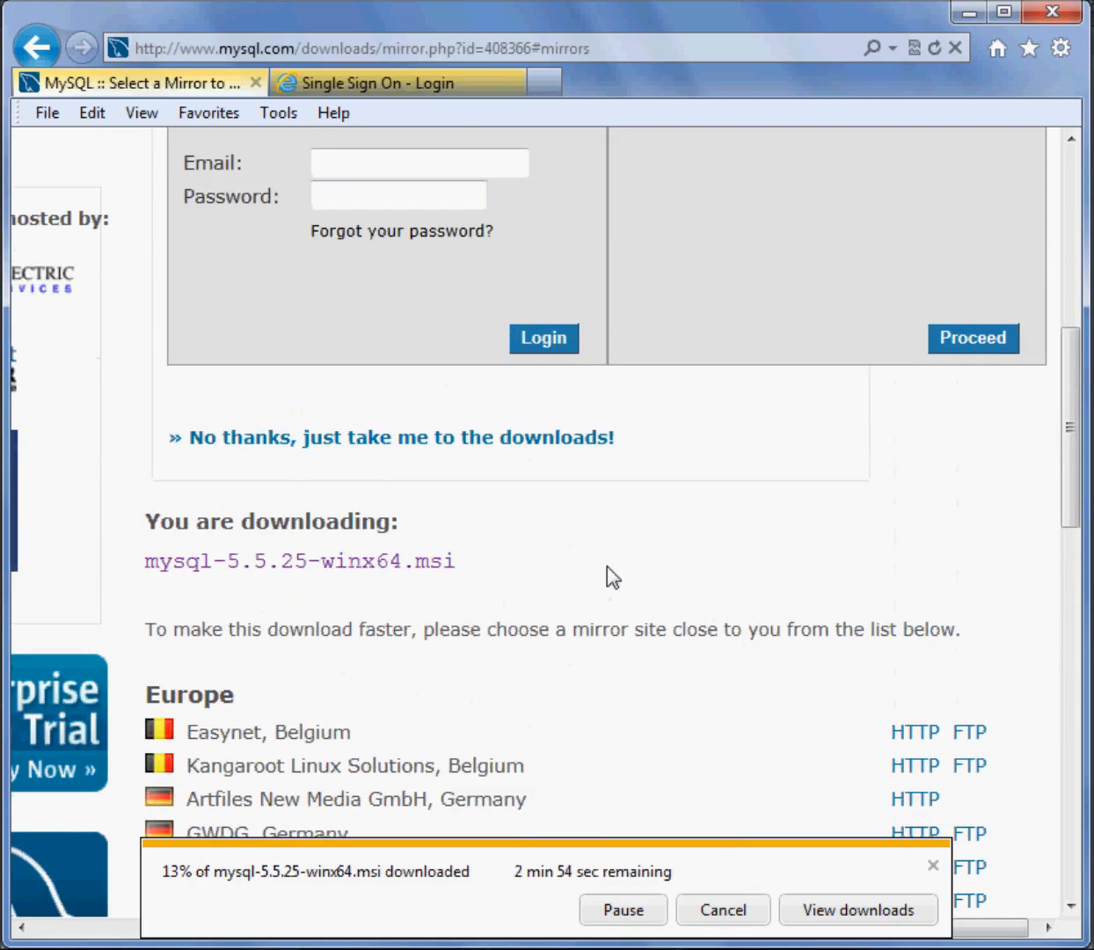
pyautogui.scroll(5, 609, 576)
pyautogui.scroll(-3, 613, 576)
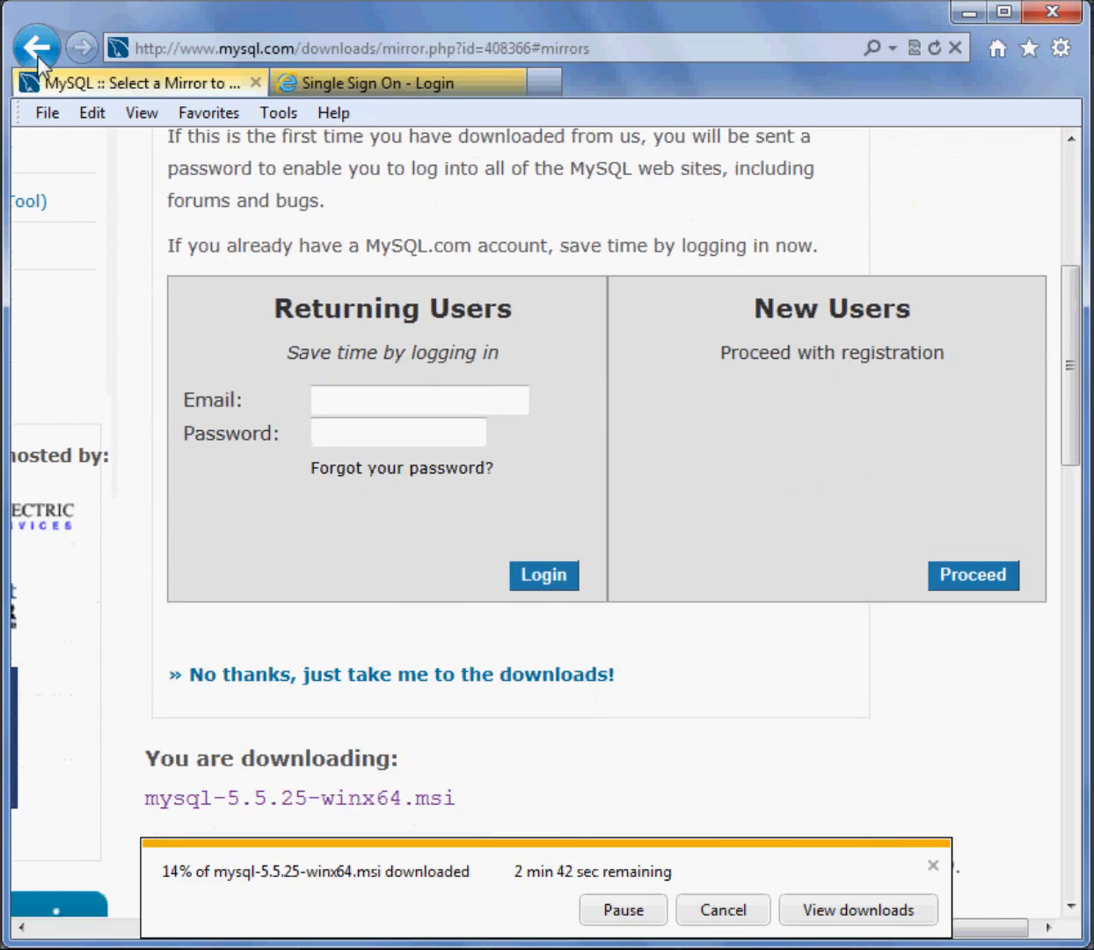
pyautogui.click(38, 55)
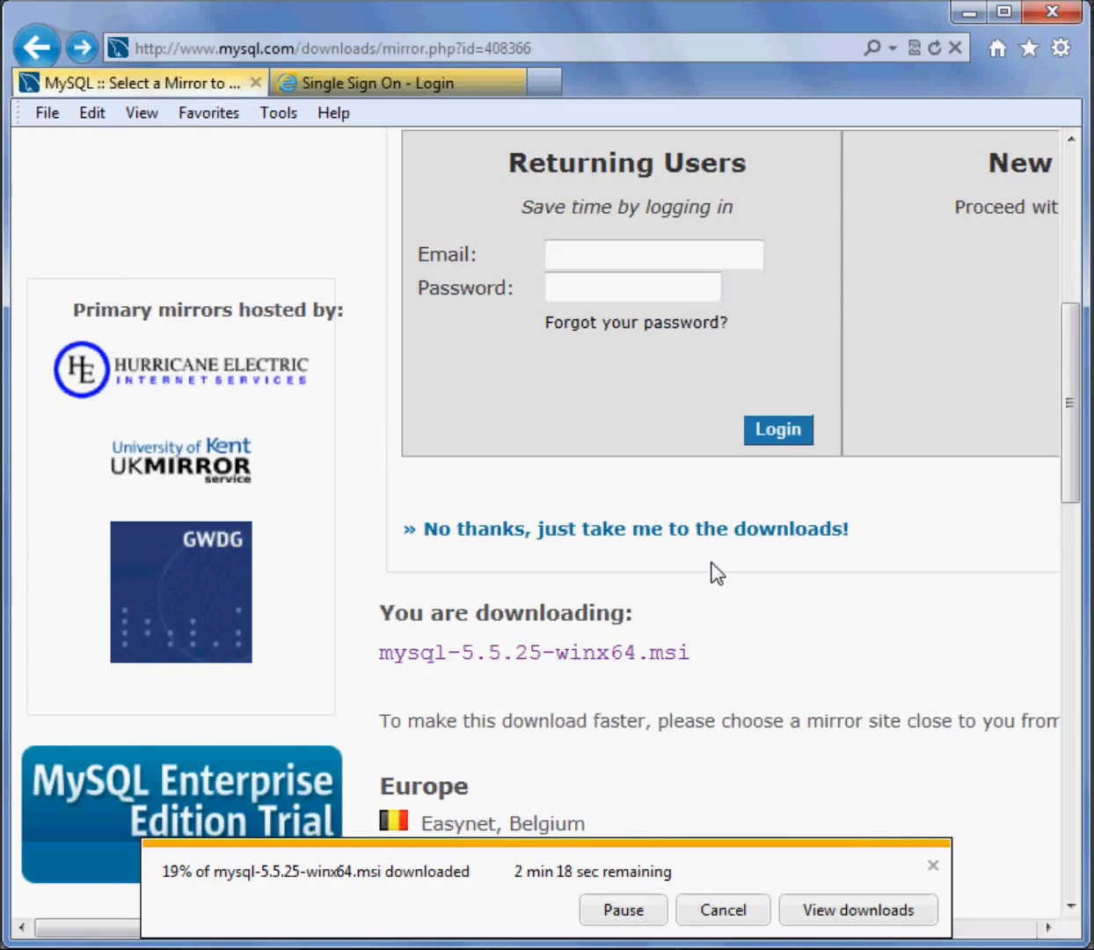
pyautogui.scroll(6, 714, 570)
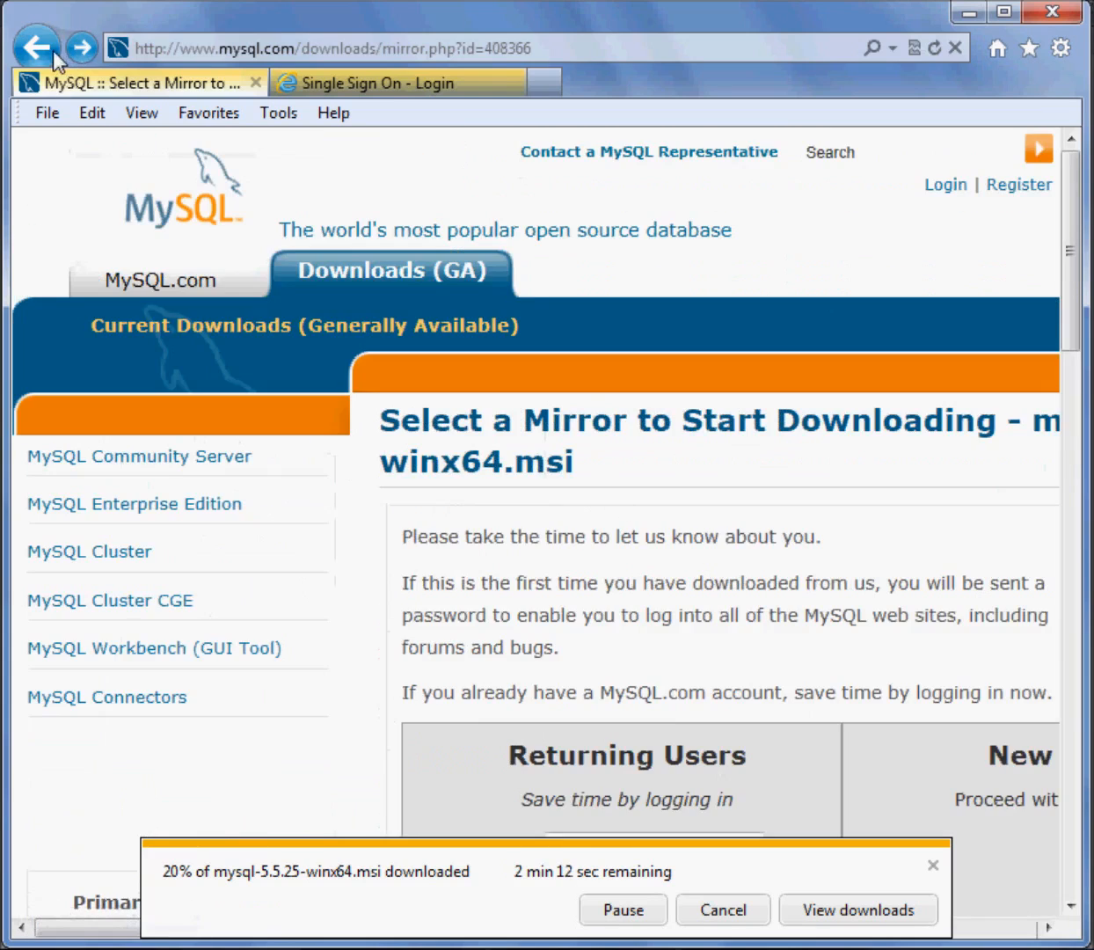
pyautogui.click(36, 47)
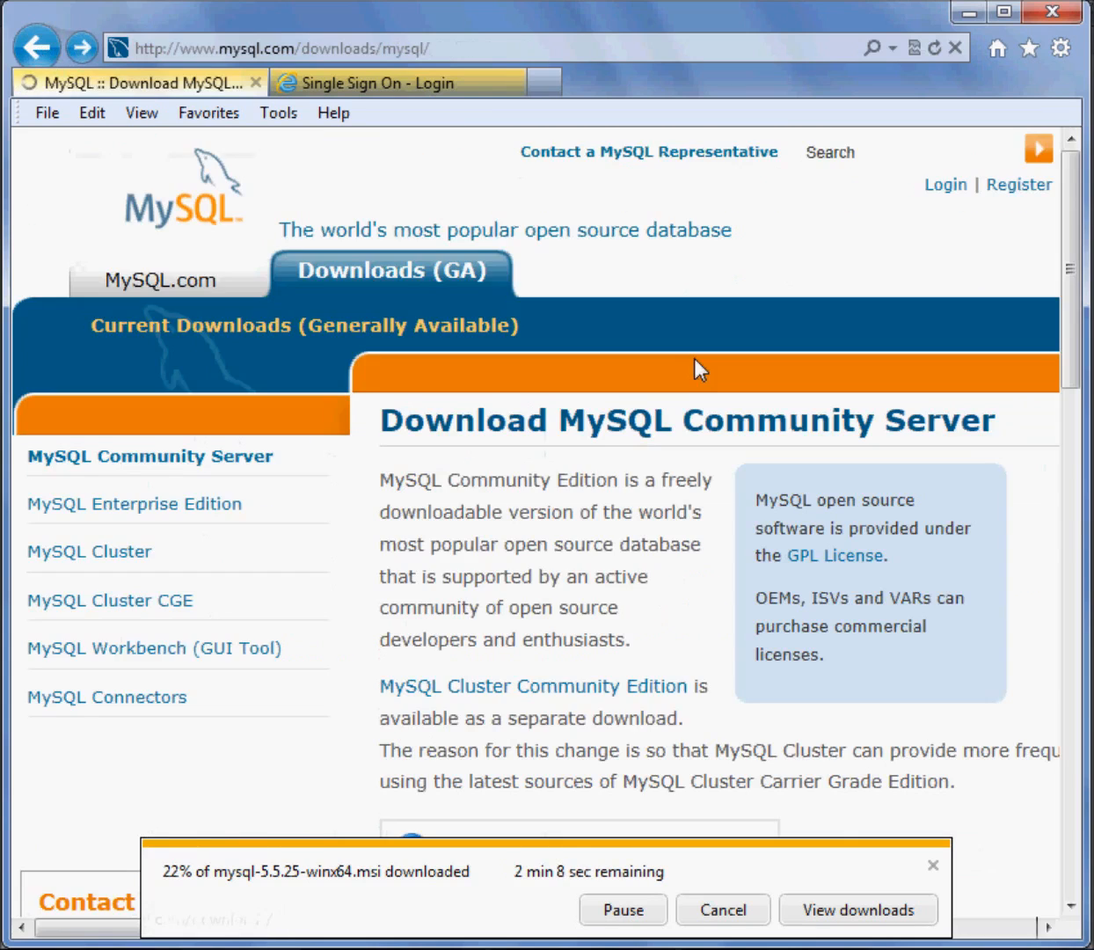
pyautogui.scroll(-8, 704, 380)
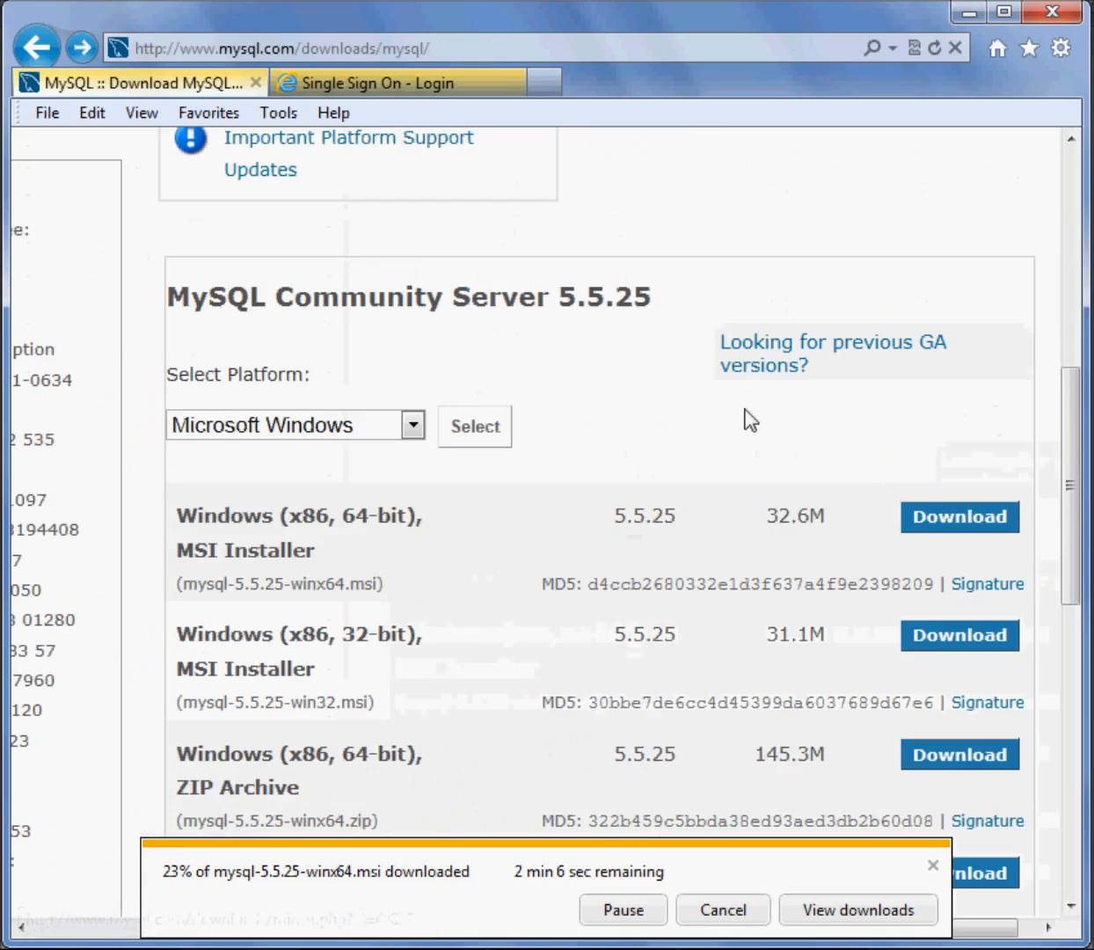
pyautogui.doubleClick(779, 516)
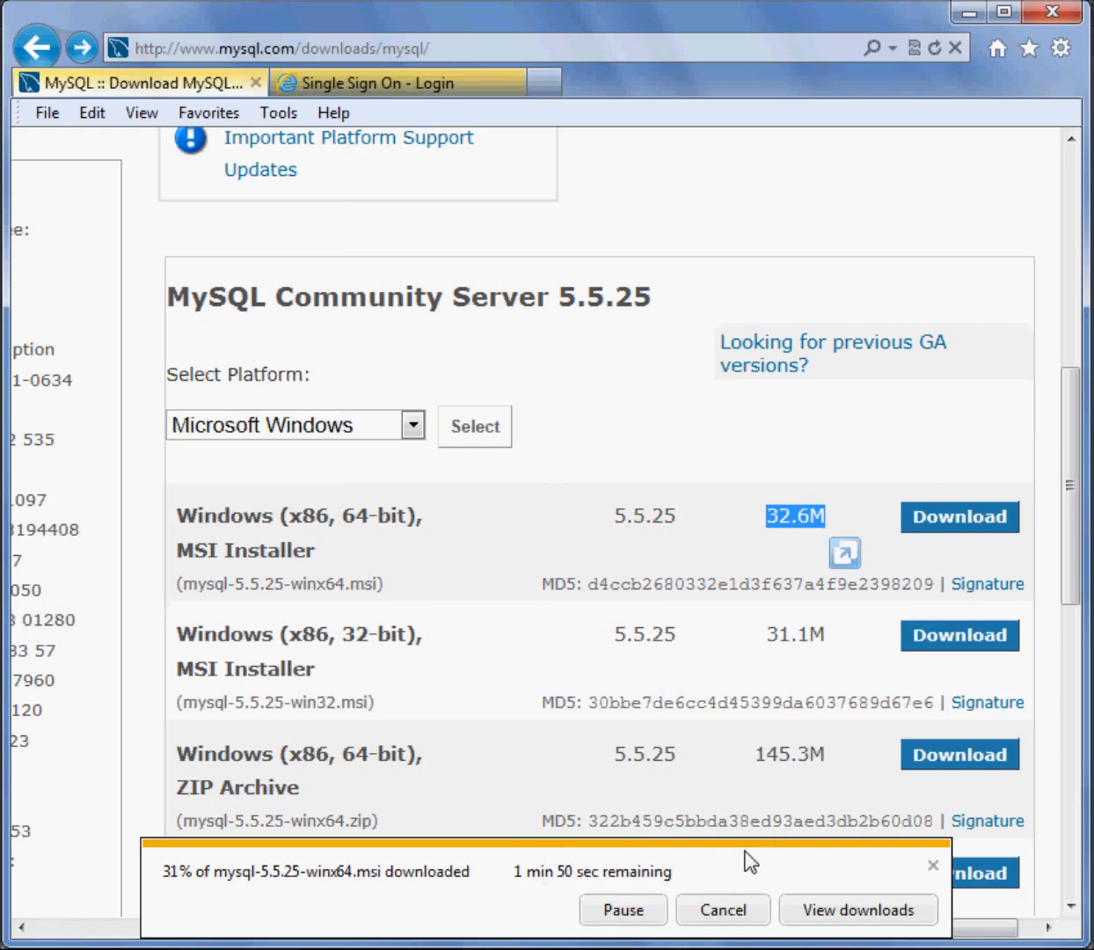
# Open the MySQL Certification page from the Services links in the page footer
pyautogui.scroll(-10, 725, 456)
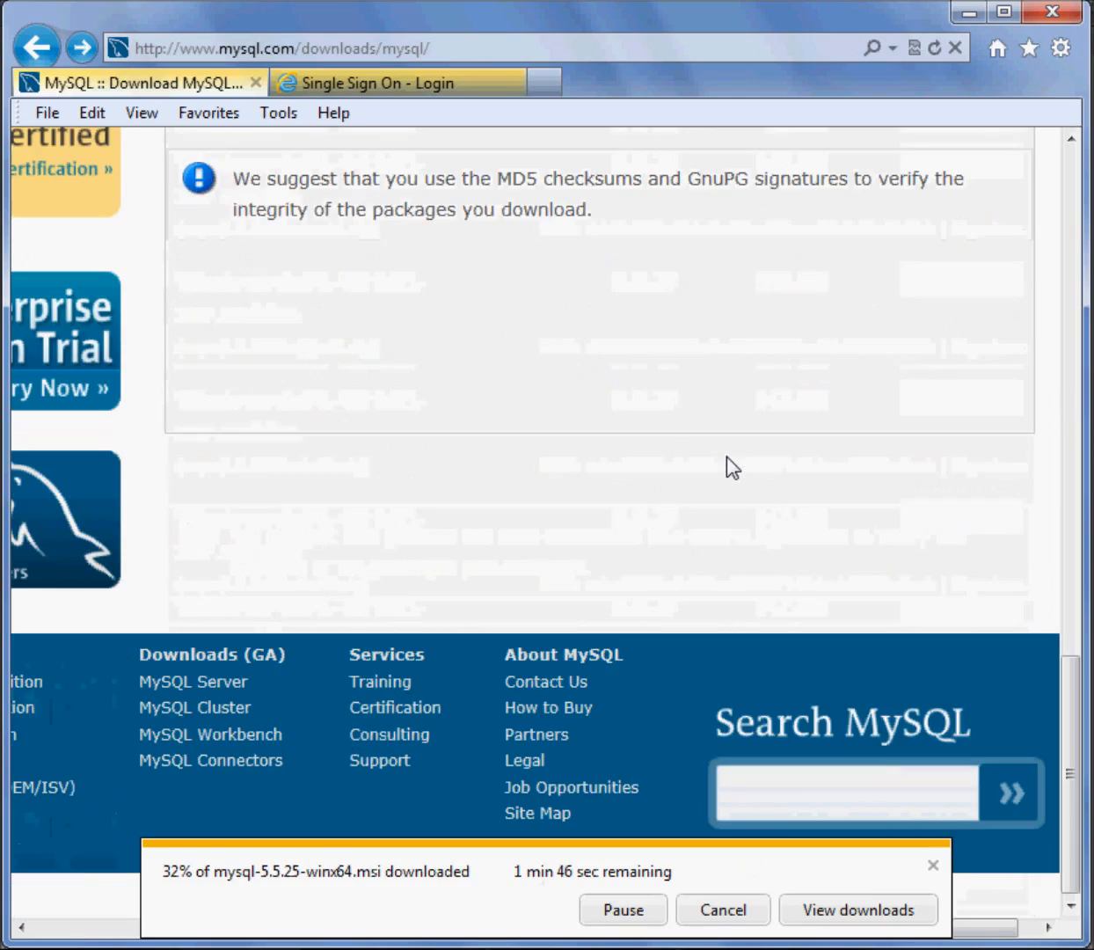
pyautogui.click(72, 935)
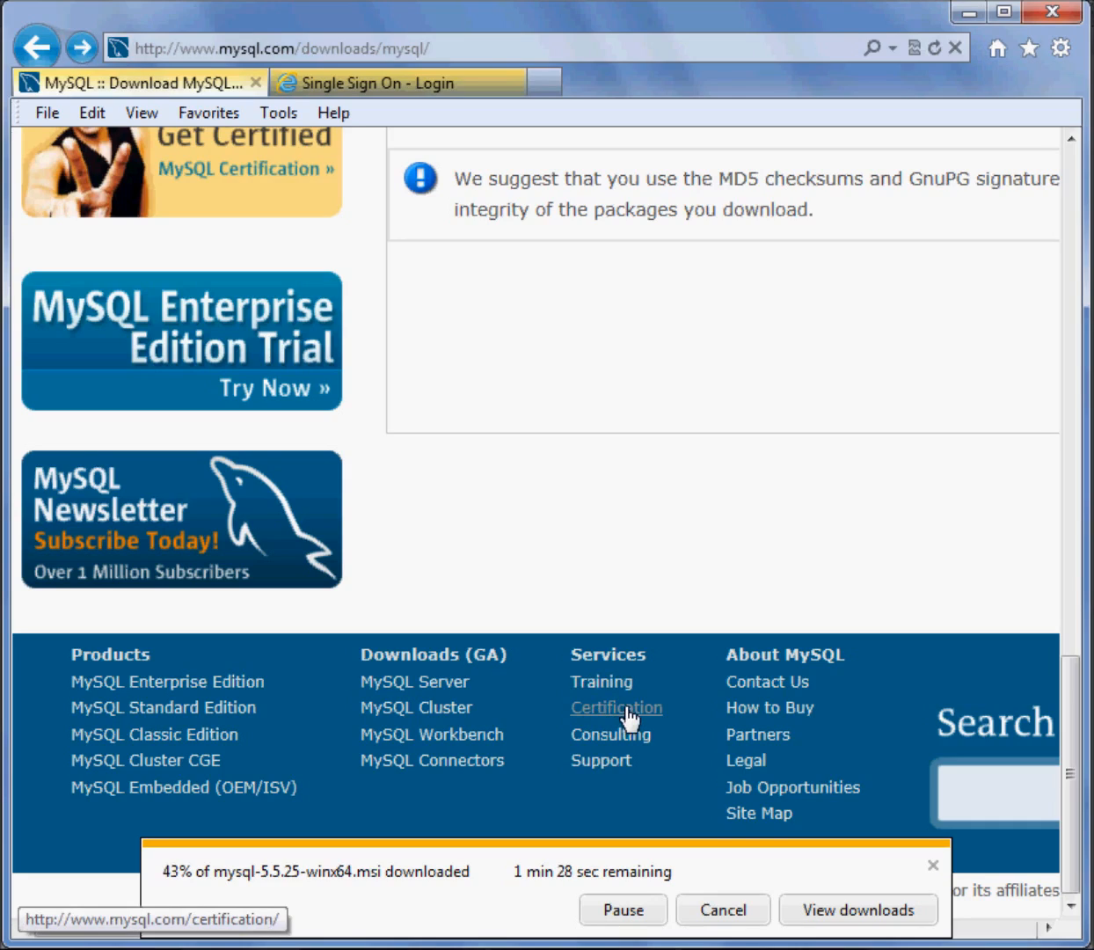
pyautogui.click(626, 711)
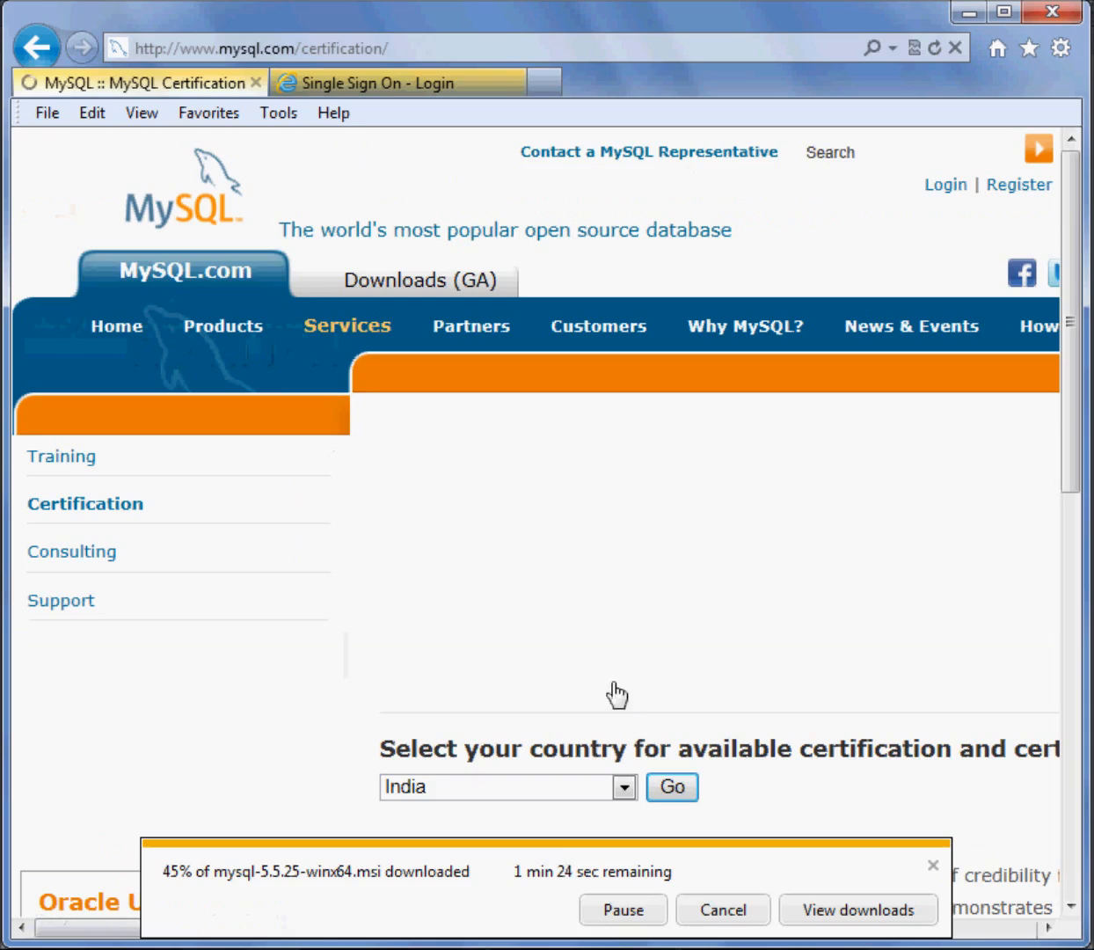
# Examine the available MySQL certifications, the Certification Value Packages and the country selection for certification
pyautogui.scroll(-3, 875, 668)
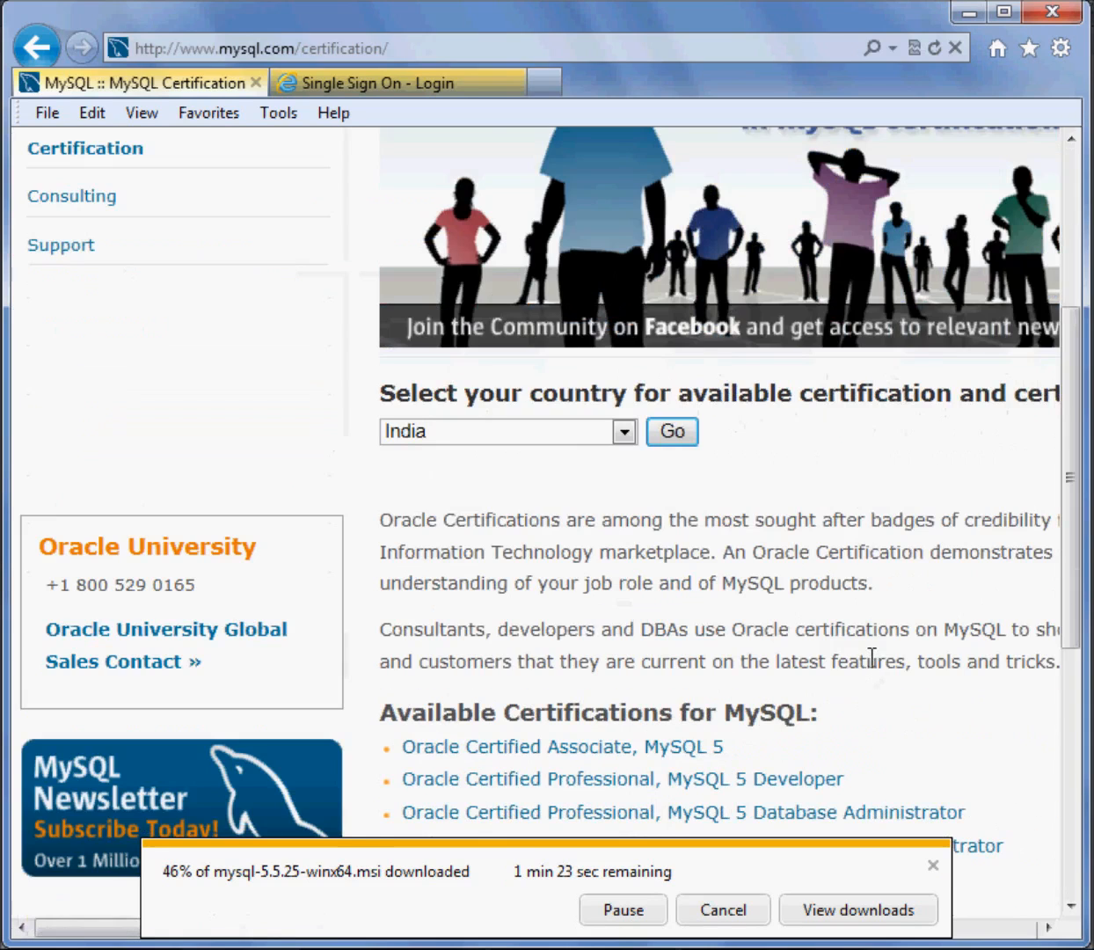
pyautogui.scroll(-2, 872, 663)
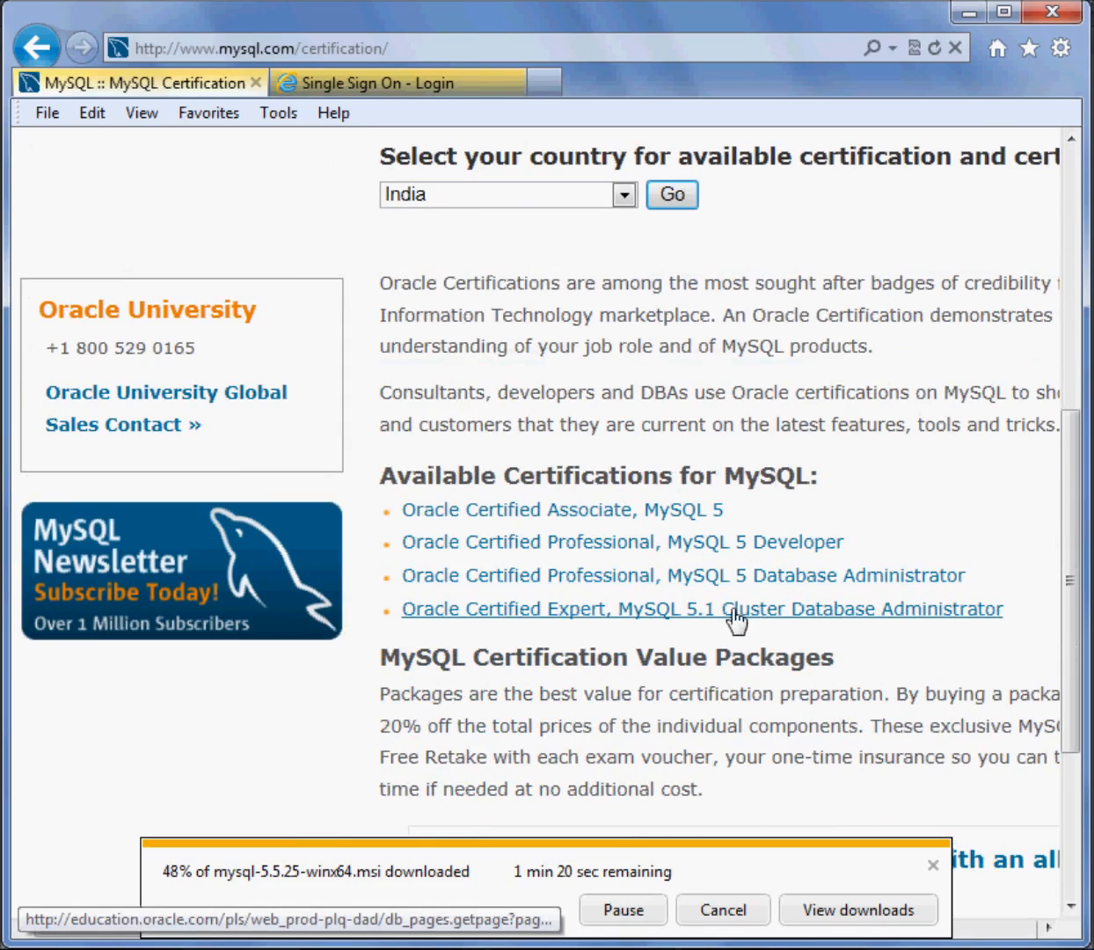
pyautogui.scroll(-2, 906, 671)
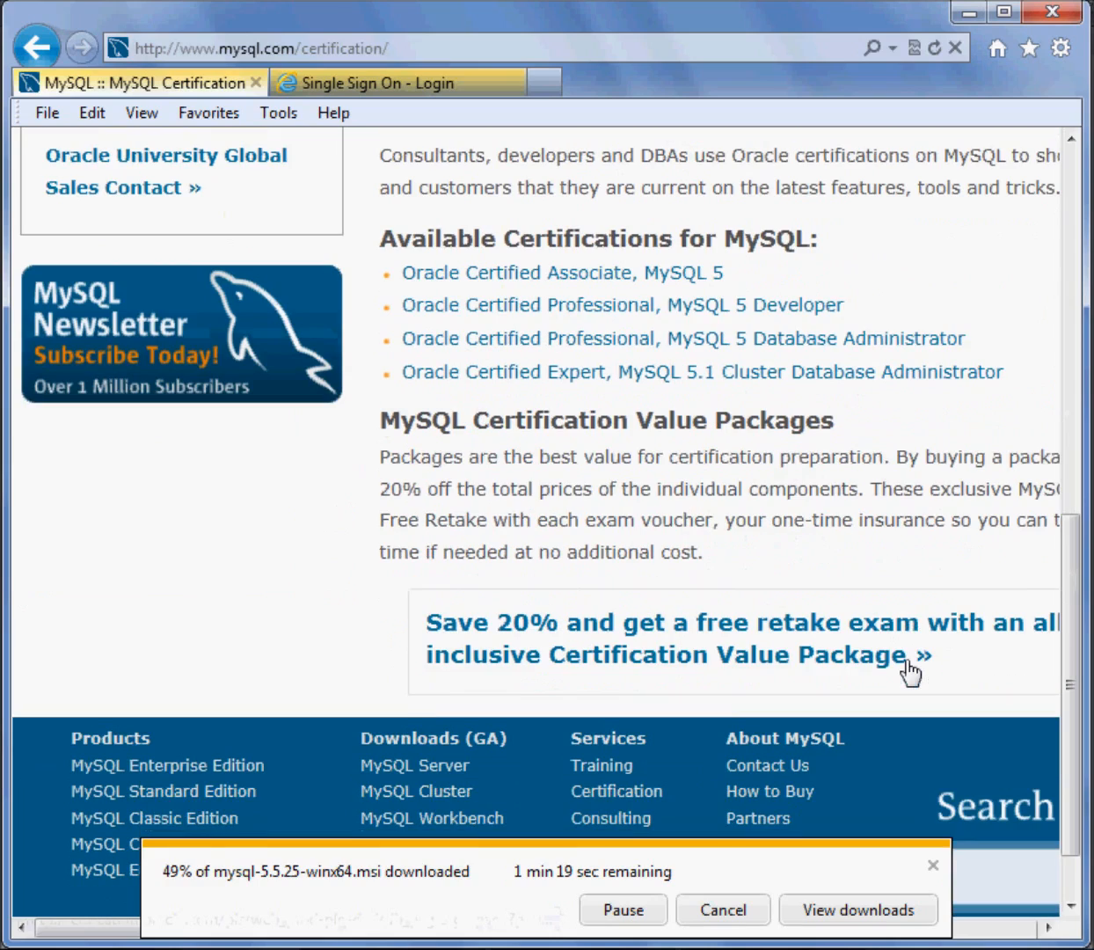
pyautogui.scroll(2, 896, 560)
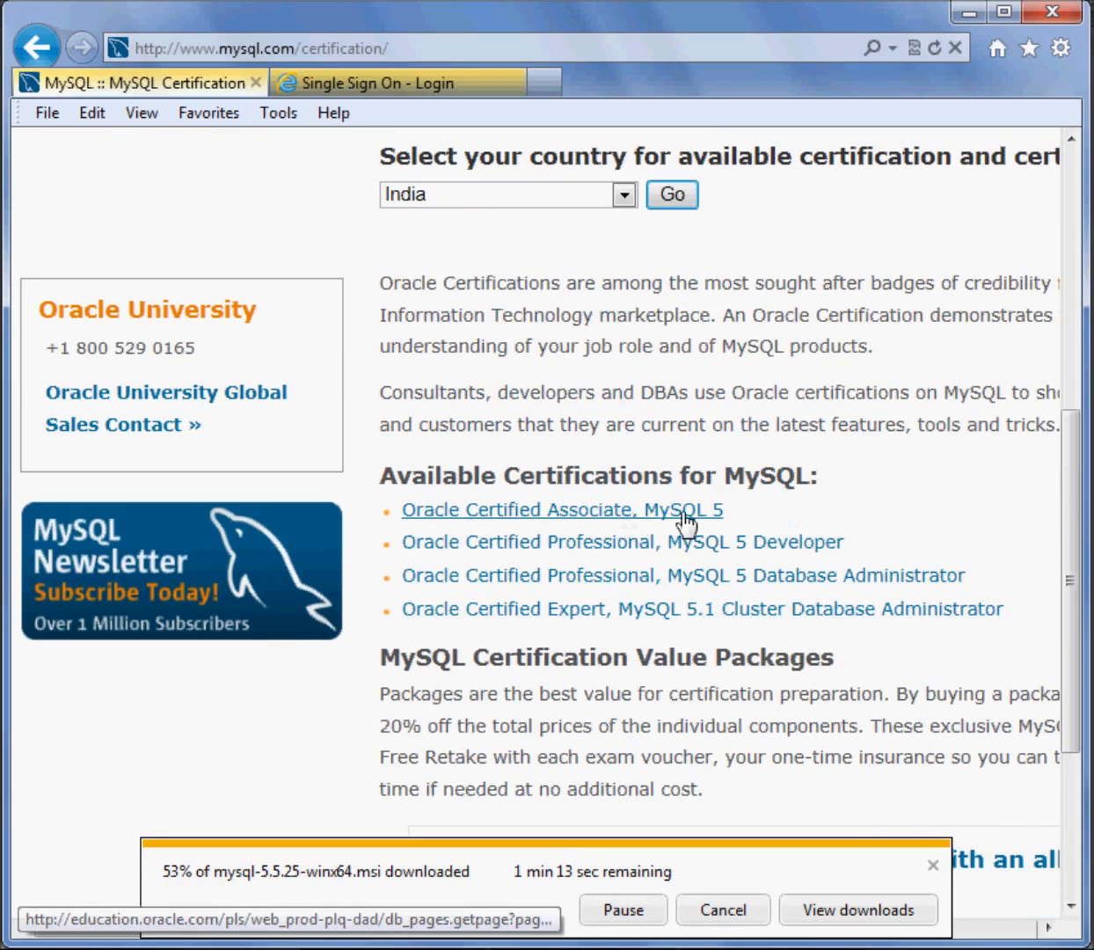
pyautogui.scroll(-1, 745, 528)
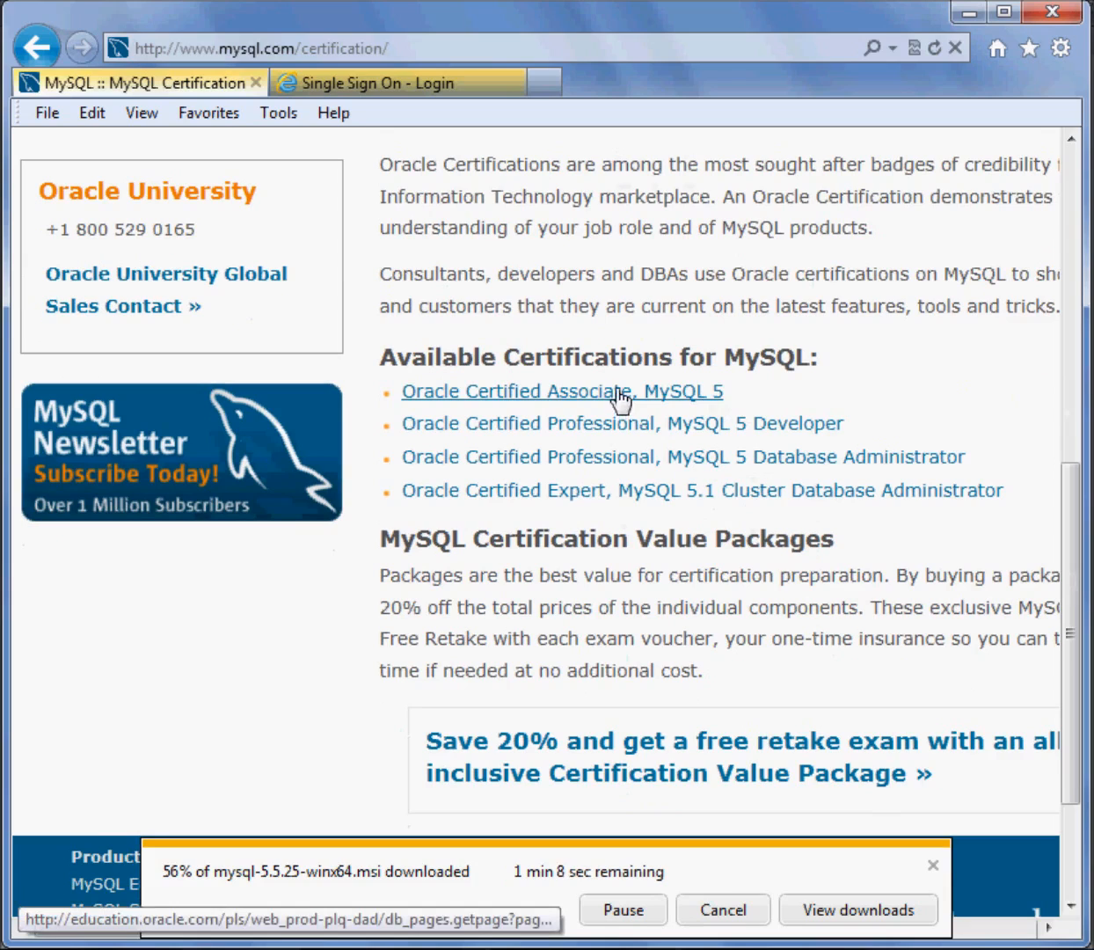
pyautogui.scroll(2, 869, 506)
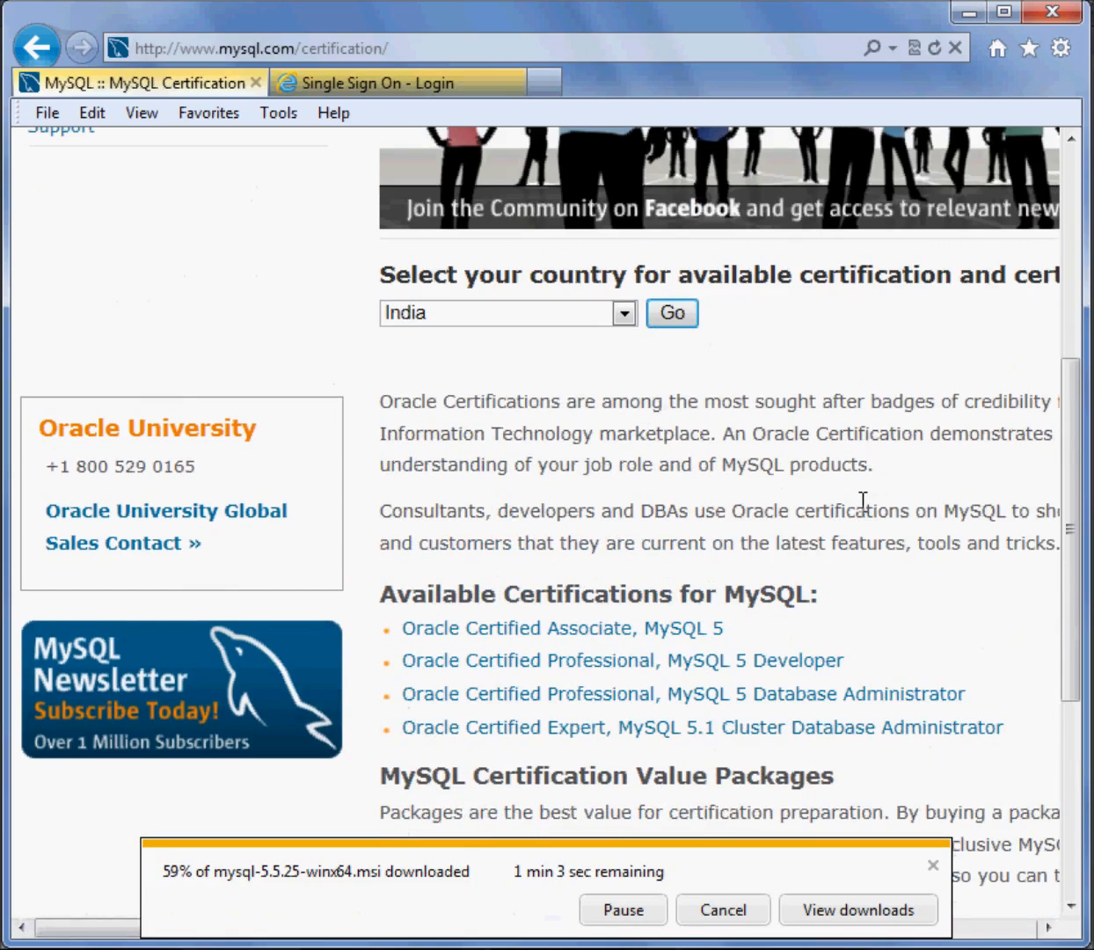
pyautogui.scroll(3, 863, 499)
pyautogui.scroll(-7, 861, 511)
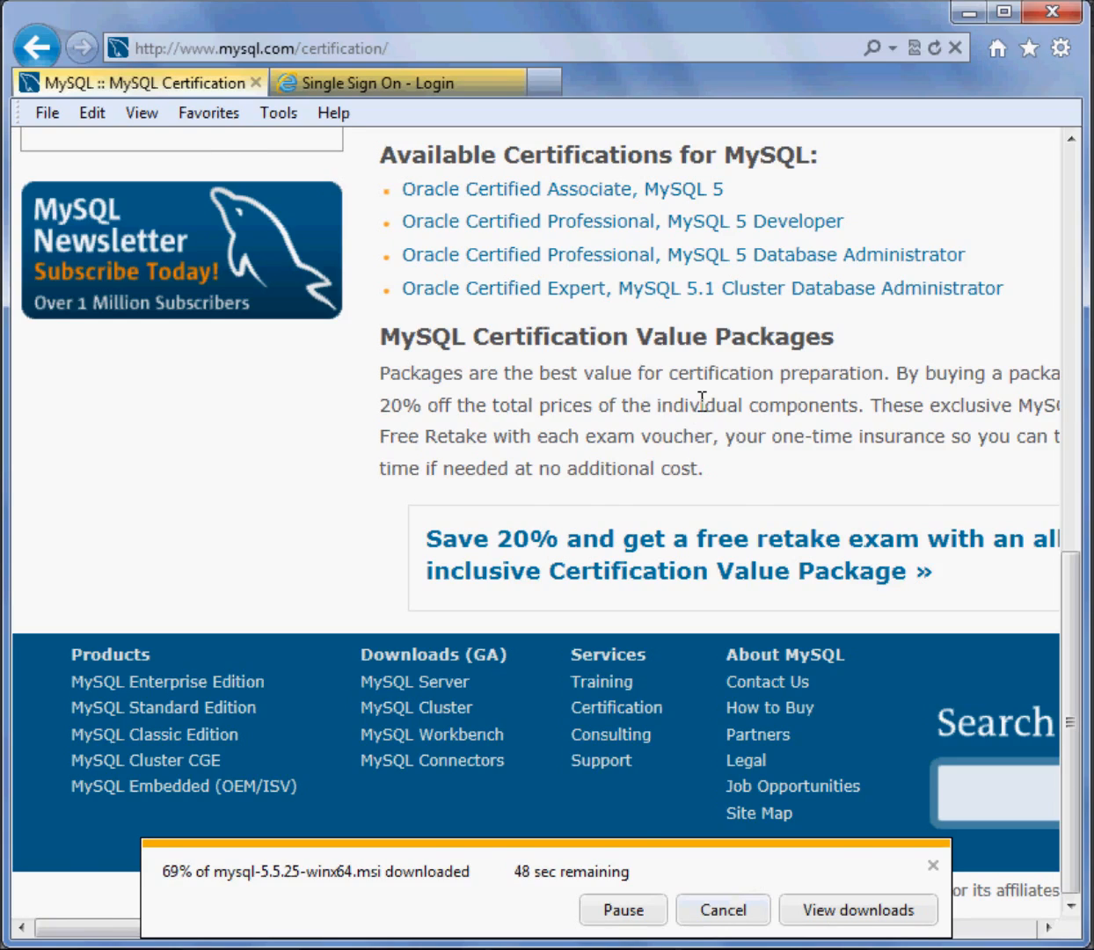
pyautogui.scroll(5, 702, 405)
pyautogui.scroll(-5, 702, 405)
pyautogui.moveTo(1066, 868)
pyautogui.mouseDown()
pyautogui.moveTo(1083, 748)
pyautogui.moveTo(1069, 884)
pyautogui.mouseUp()
pyautogui.scroll(10, 374, 532)
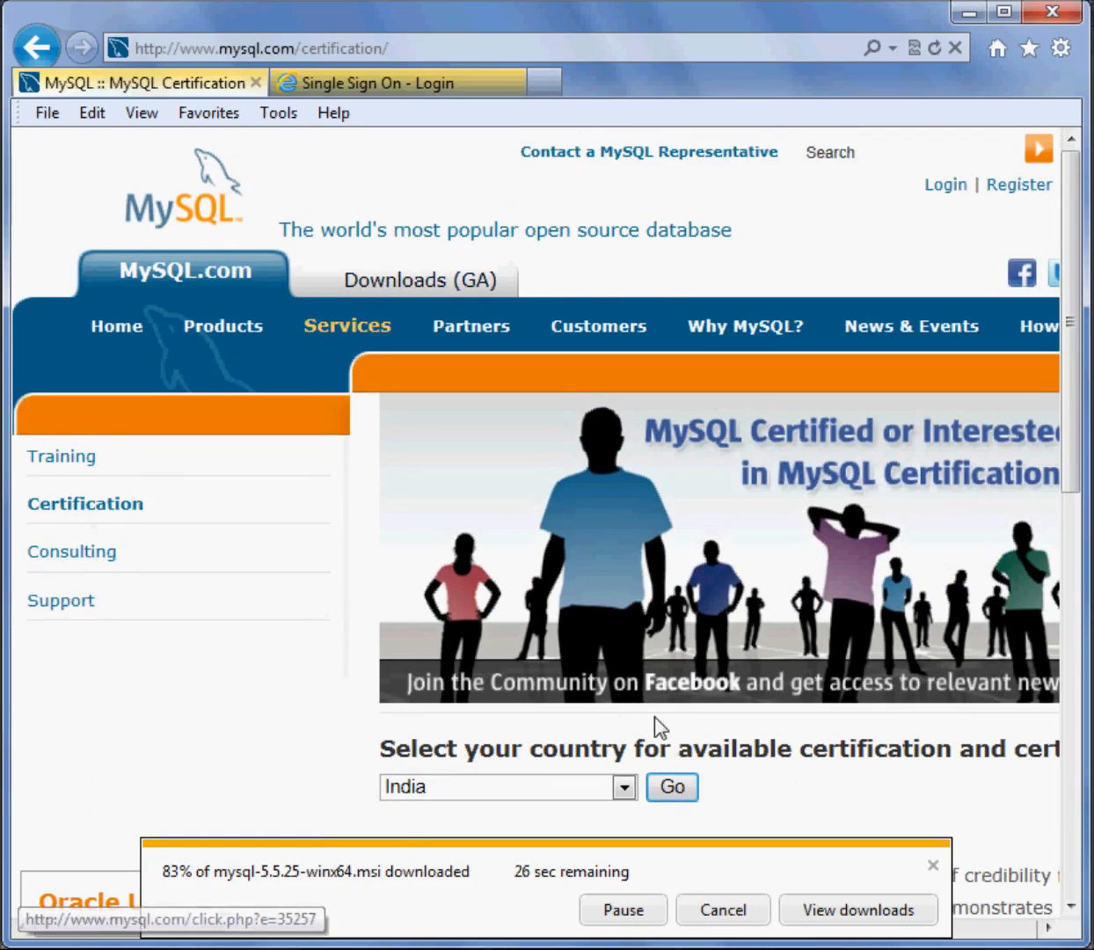
# Open the certification information for India, look over the Oracle India page, and return to the MySQL Certification page
pyautogui.click(675, 790)
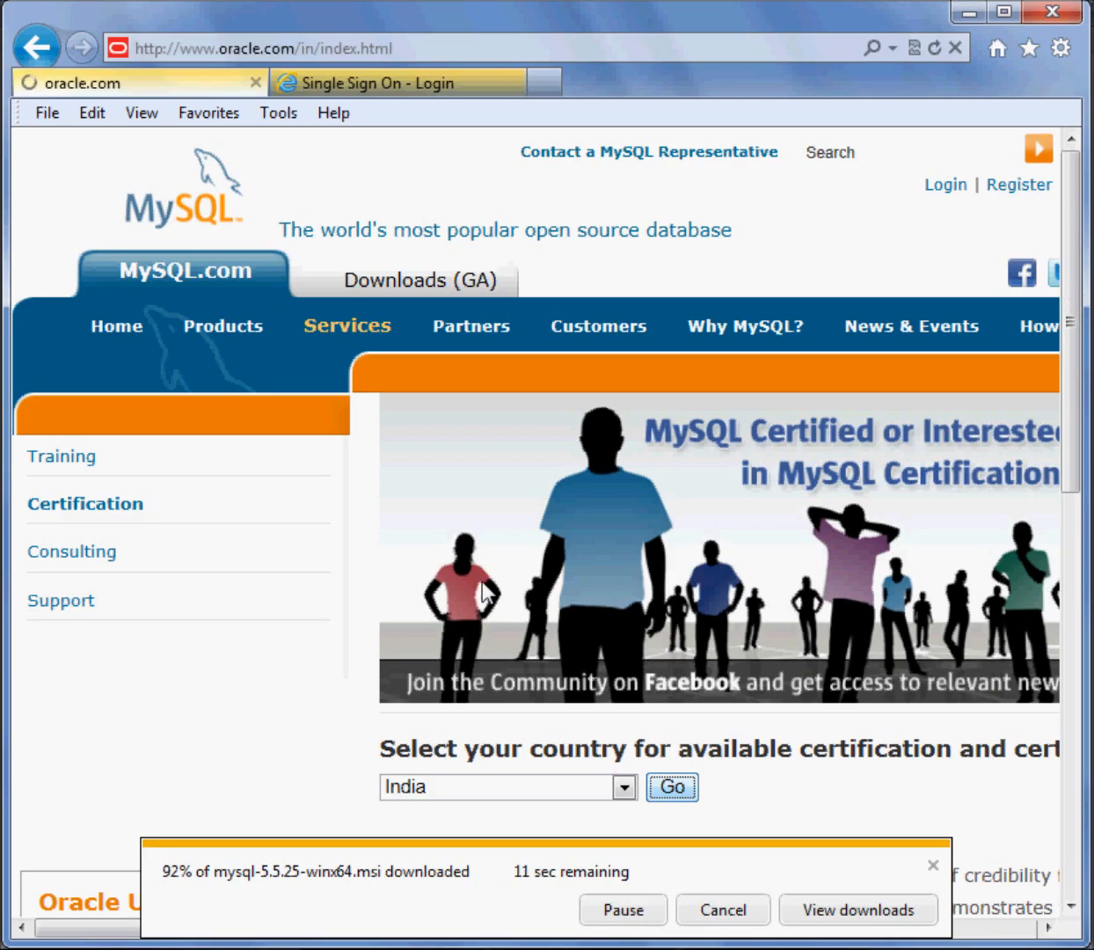
pyautogui.click(331, 90)
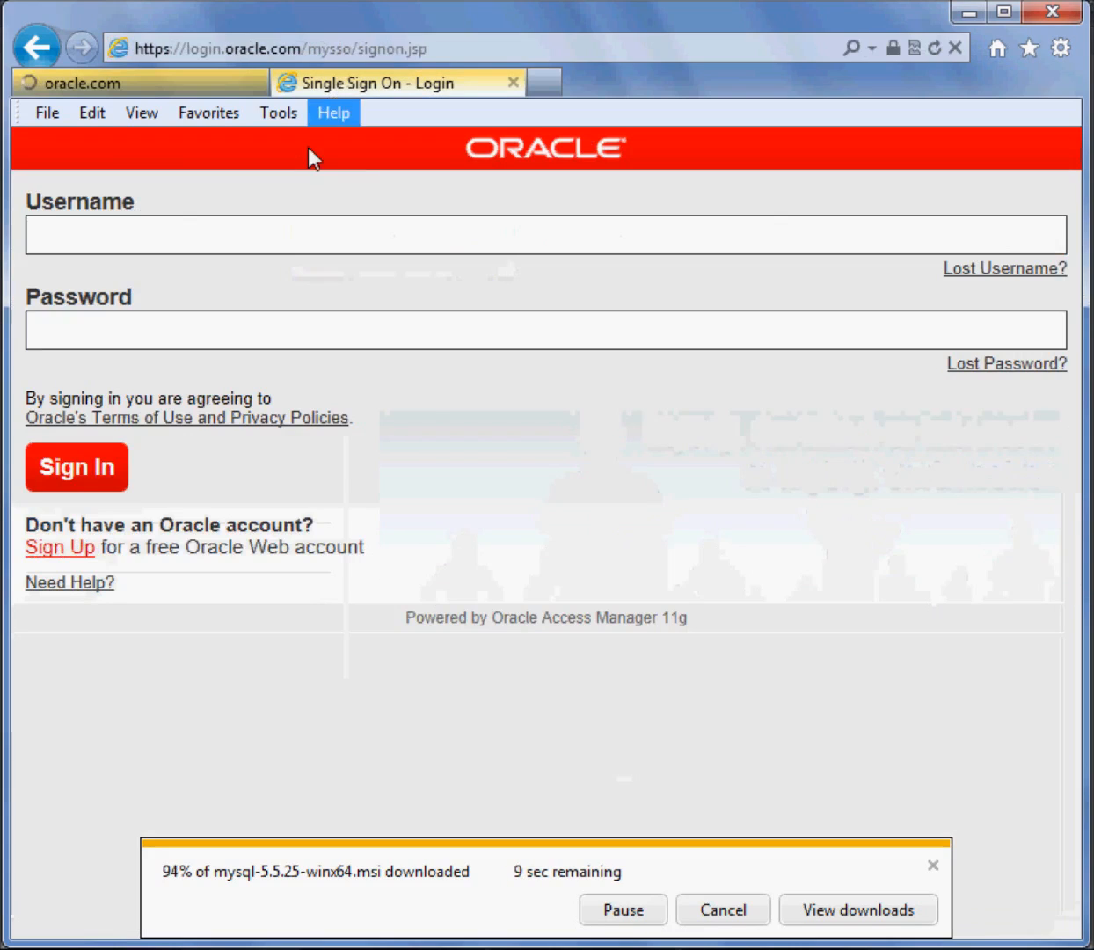
pyautogui.click(159, 83)
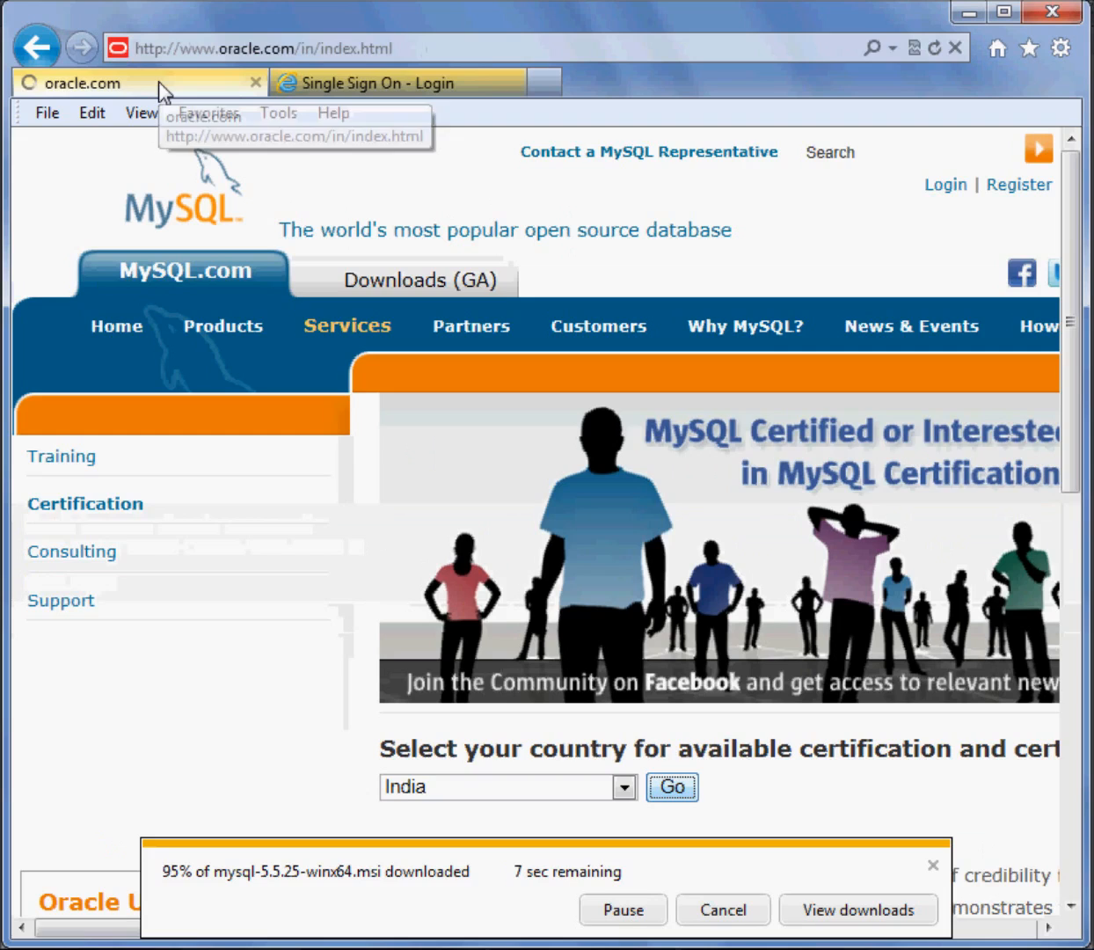
pyautogui.scroll(-1, 796, 546)
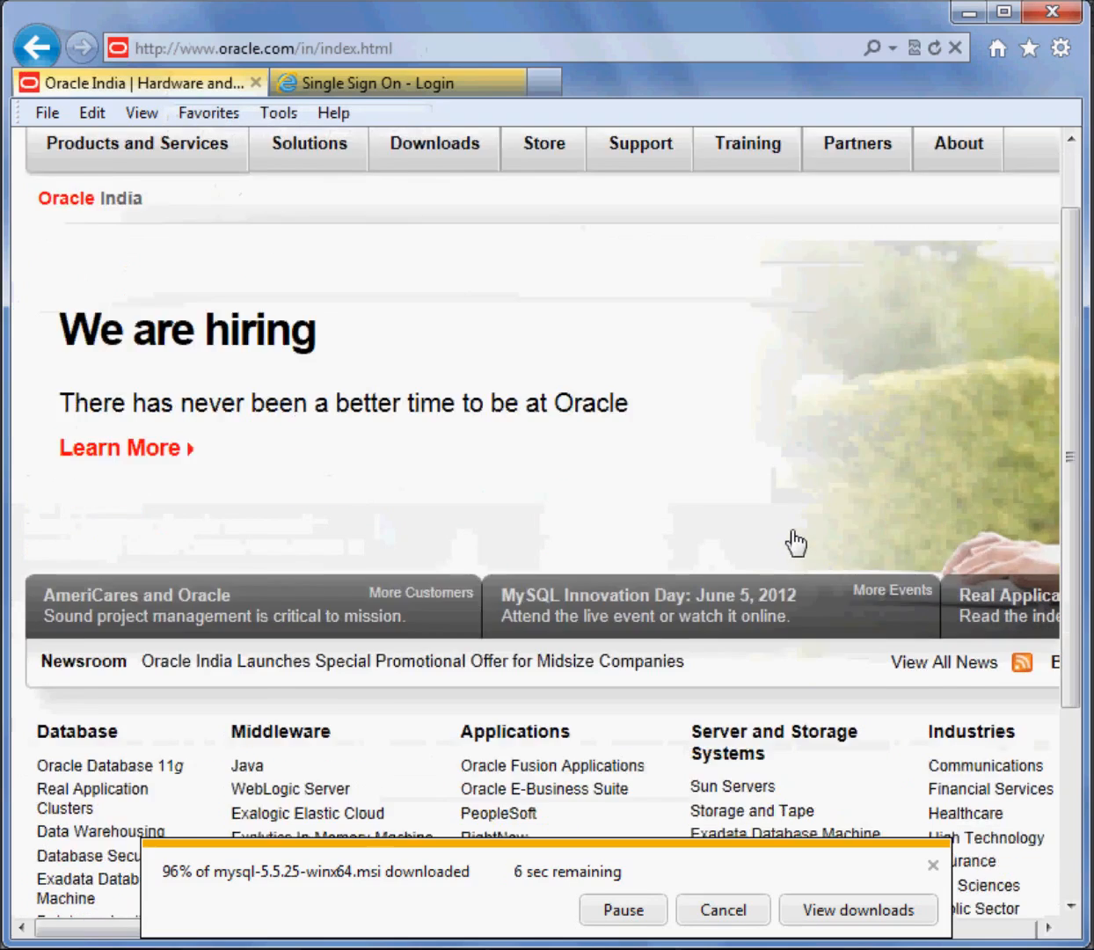
pyautogui.scroll(-3, 796, 543)
pyautogui.scroll(4, 796, 543)
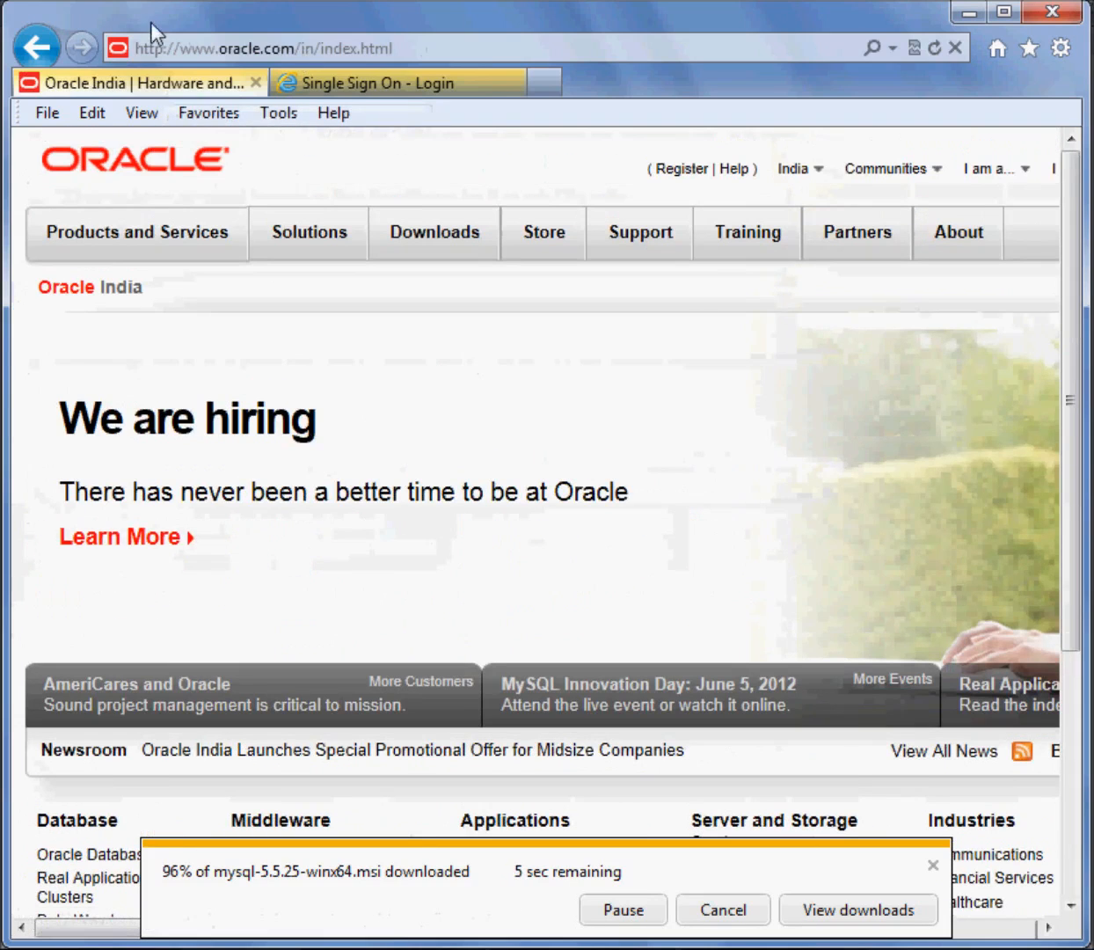
pyautogui.click(333, 83)
pyautogui.click(189, 84)
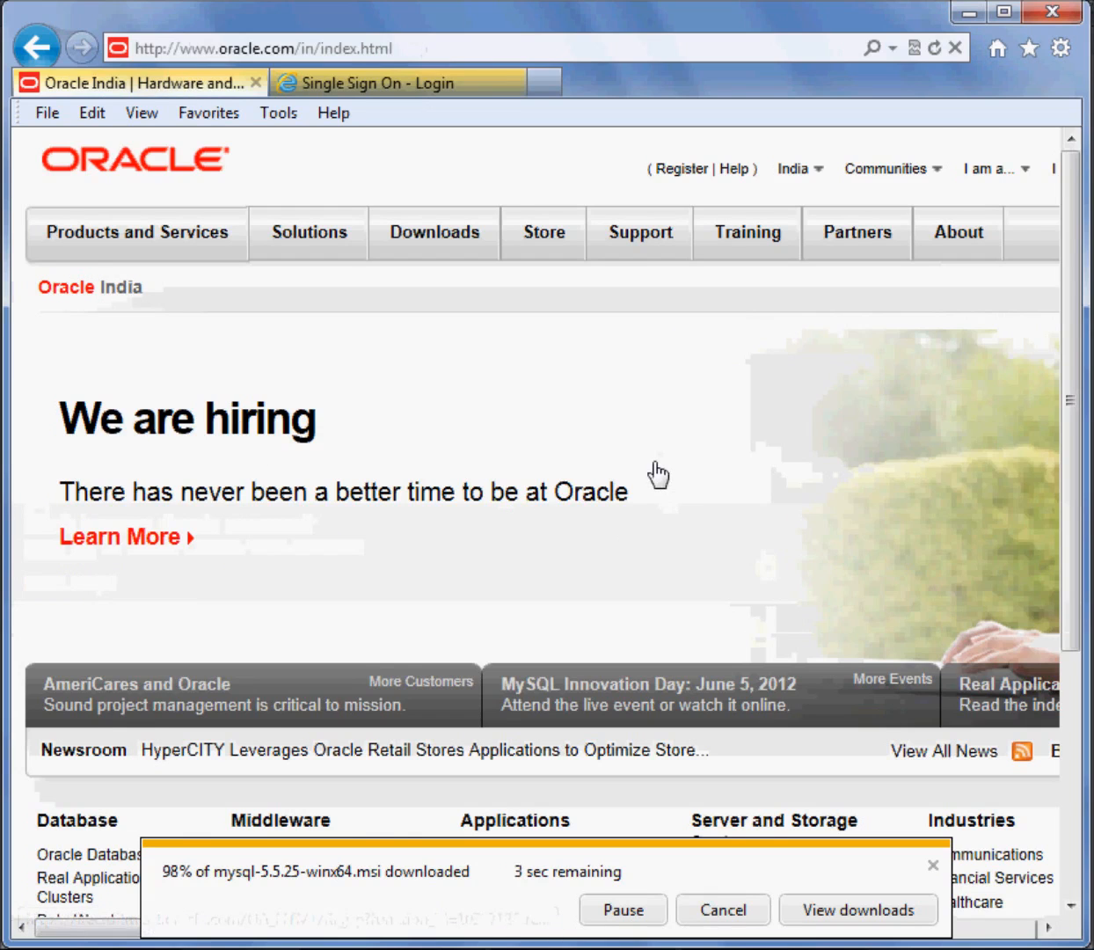
pyautogui.scroll(-3, 656, 472)
pyautogui.scroll(3, 607, 487)
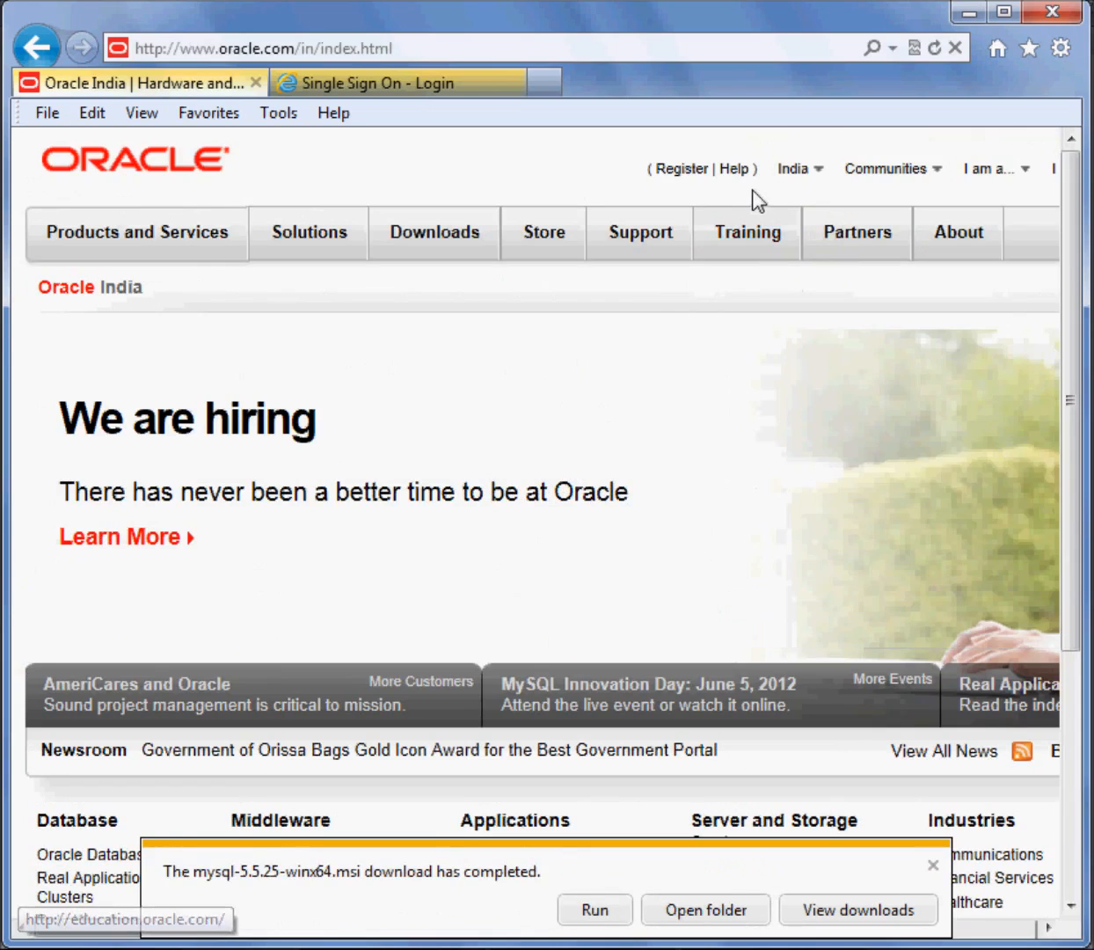
pyautogui.click(36, 49)
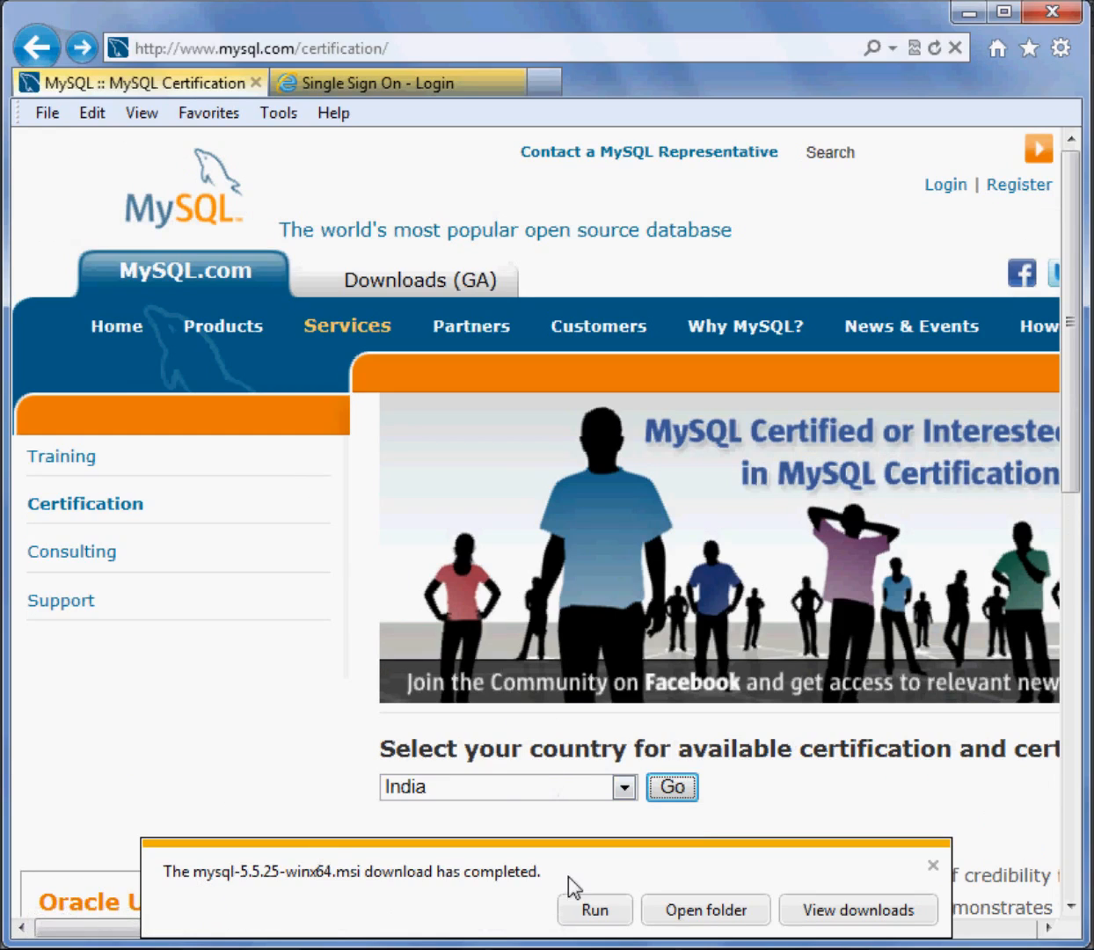
# Open the folder containing the downloaded mysql-5.5.25-winx64.msi, restore its window to a smaller size and bring the installer into view
pyautogui.click(733, 912)
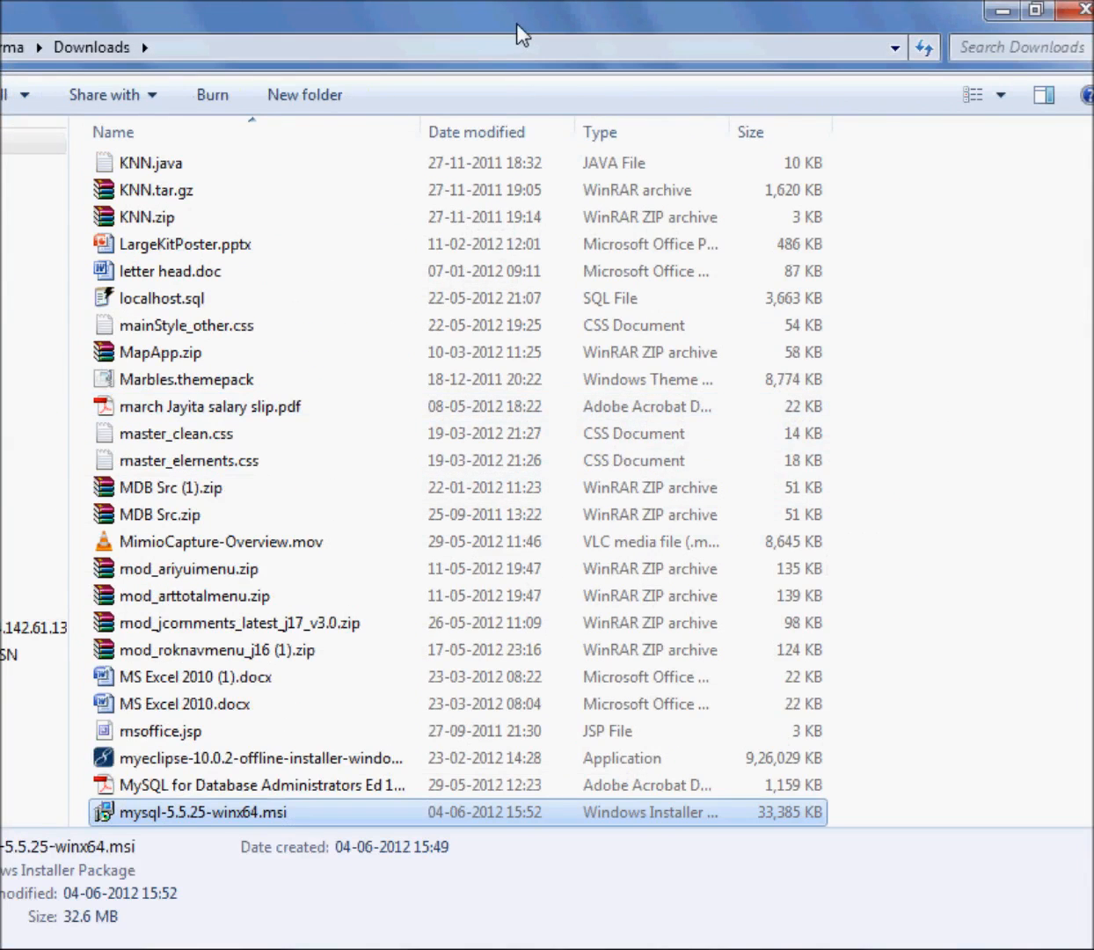
pyautogui.doubleClick(516, 22)
pyautogui.moveTo(515, 48); pyautogui.dragTo(684, 173)
pyautogui.scroll(-5, 334, 435)
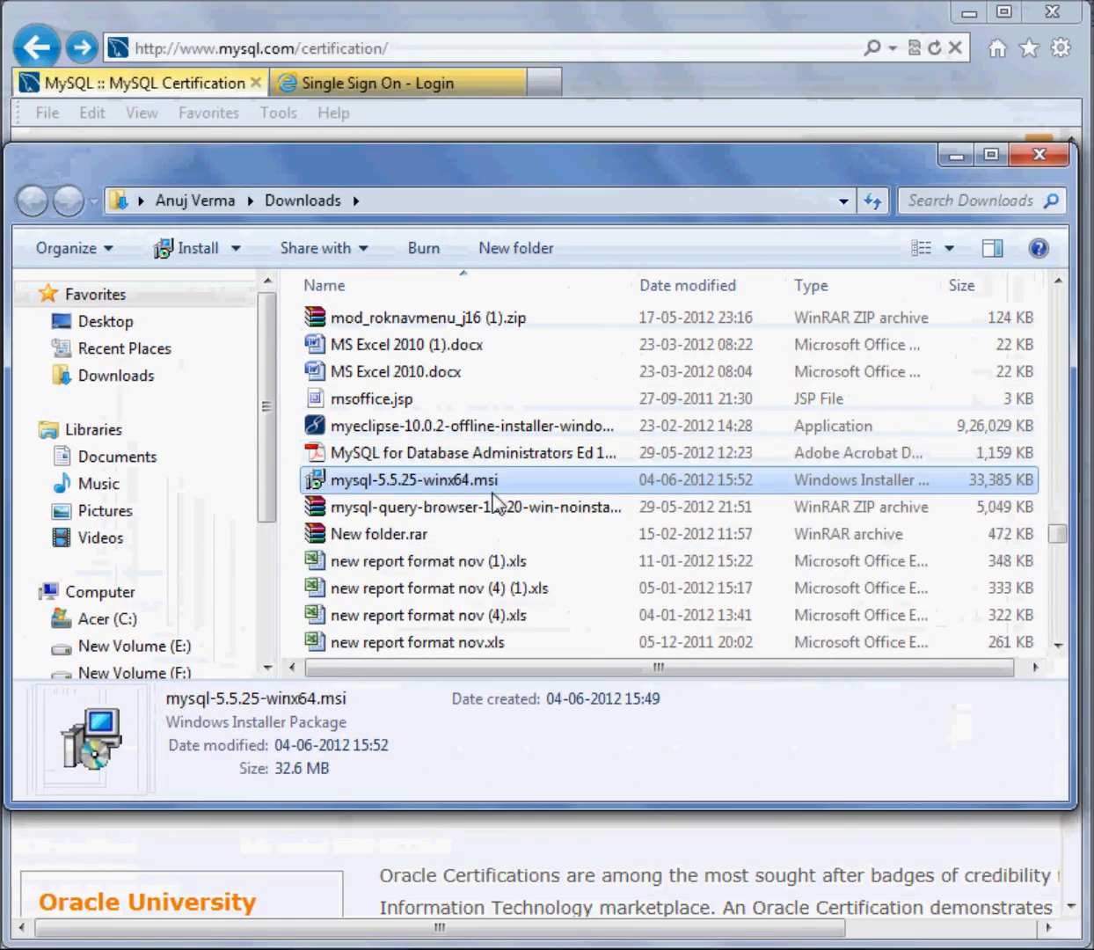
pyautogui.click(469, 481)
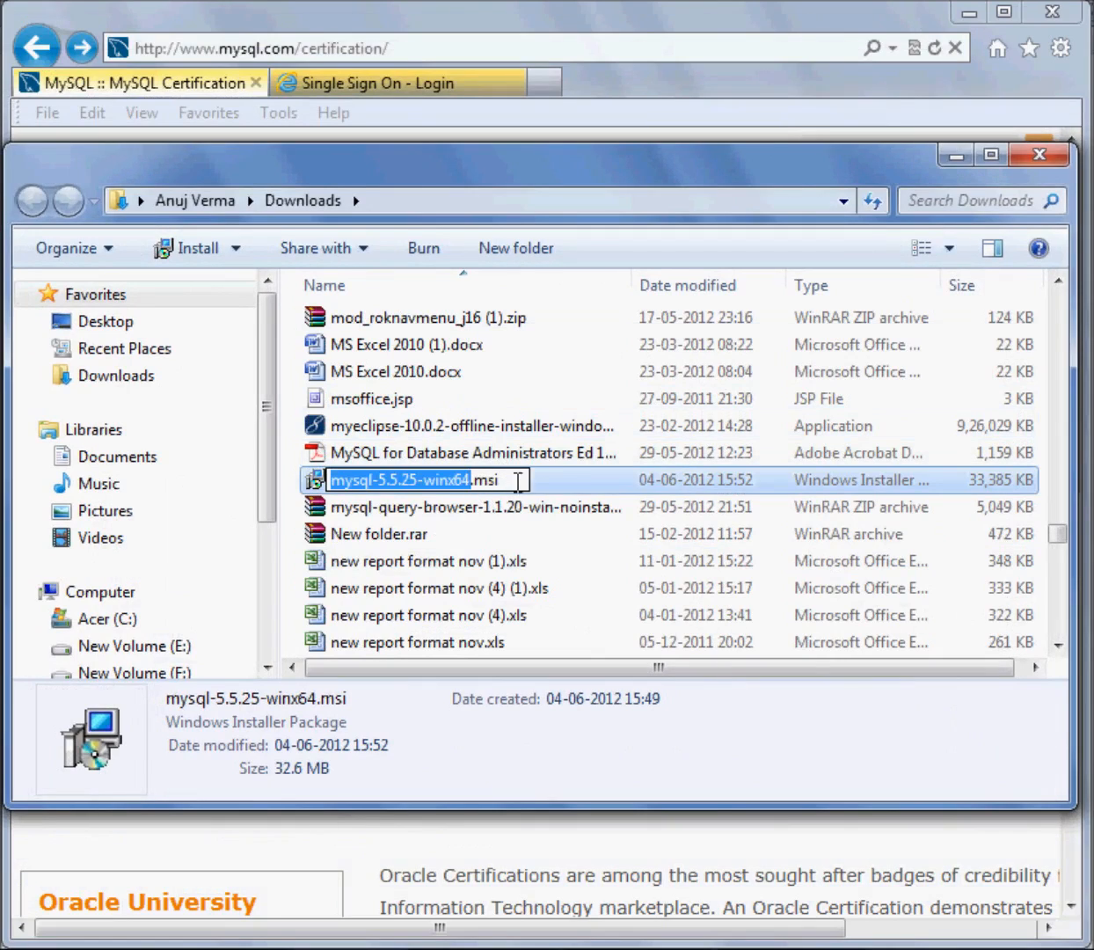
pyautogui.click(535, 482)
pyautogui.click(451, 490)
pyautogui.click(314, 480)
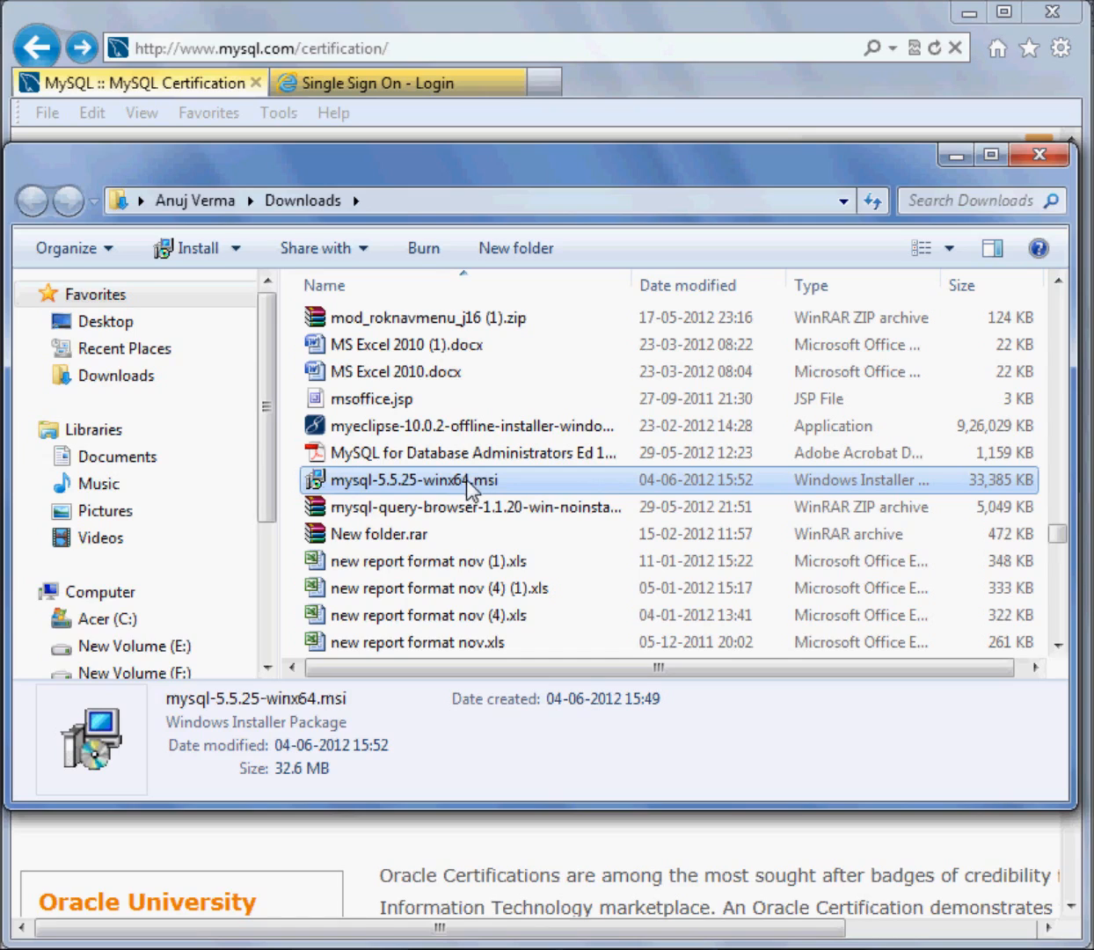
# Launch mysql-5.5.25-winx64.msi, allow it to run, and proceed past the setup wizard's welcome page
pyautogui.doubleClick(466, 480)
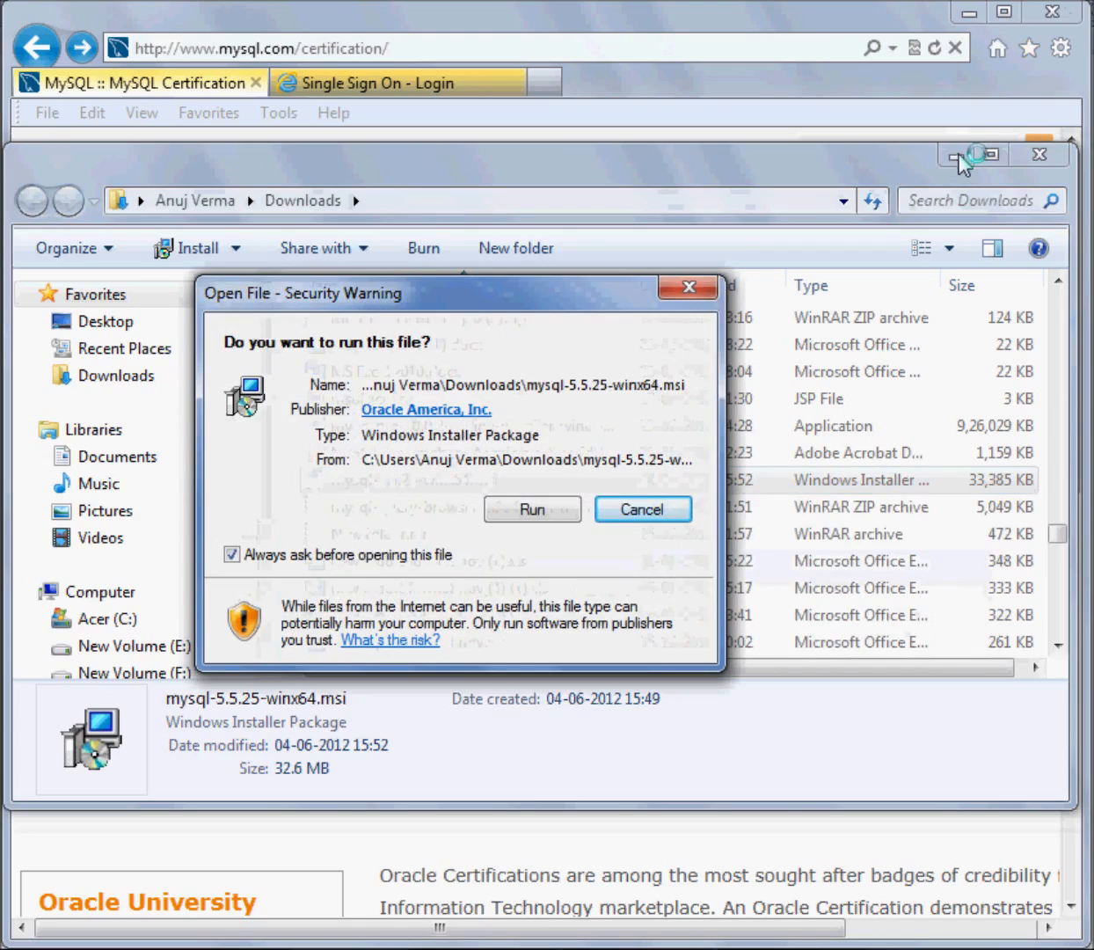
pyautogui.click(533, 510)
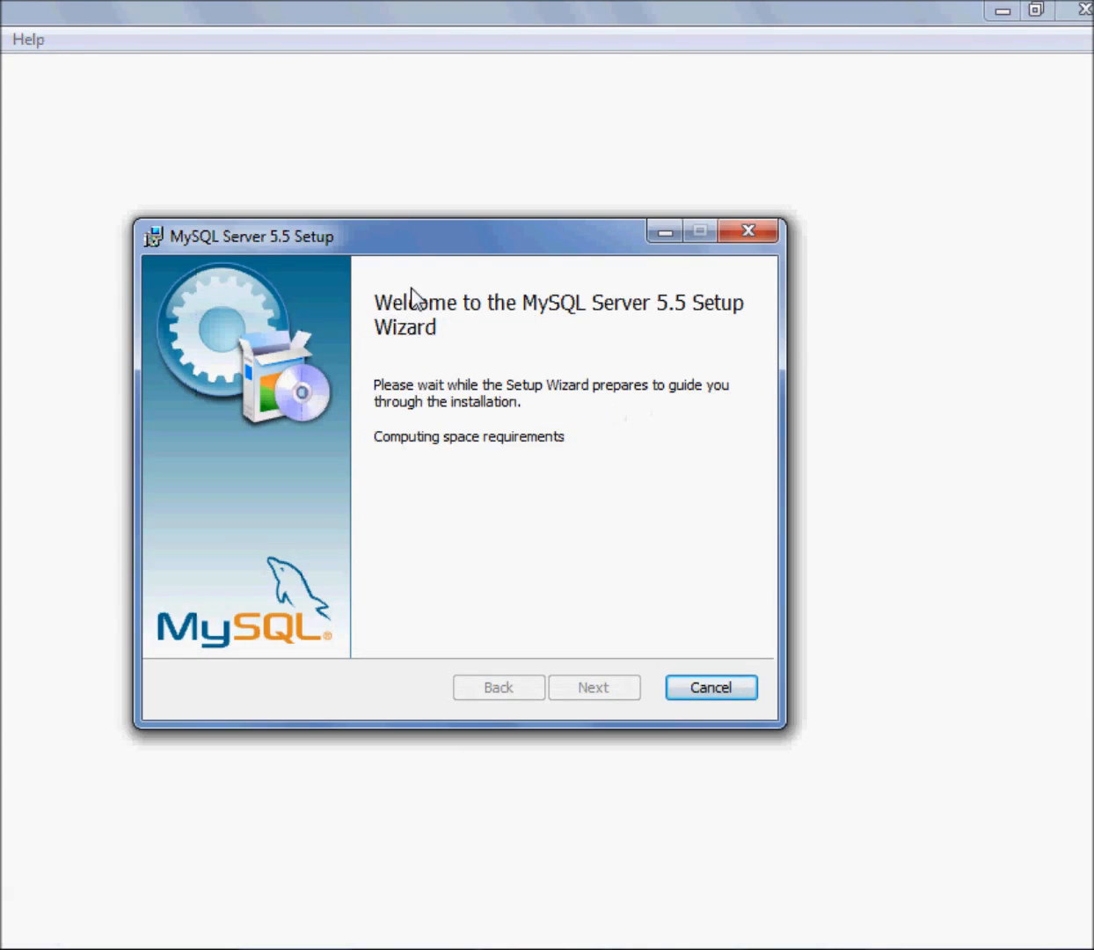
pyautogui.moveTo(416, 237); pyautogui.dragTo(465, 205)
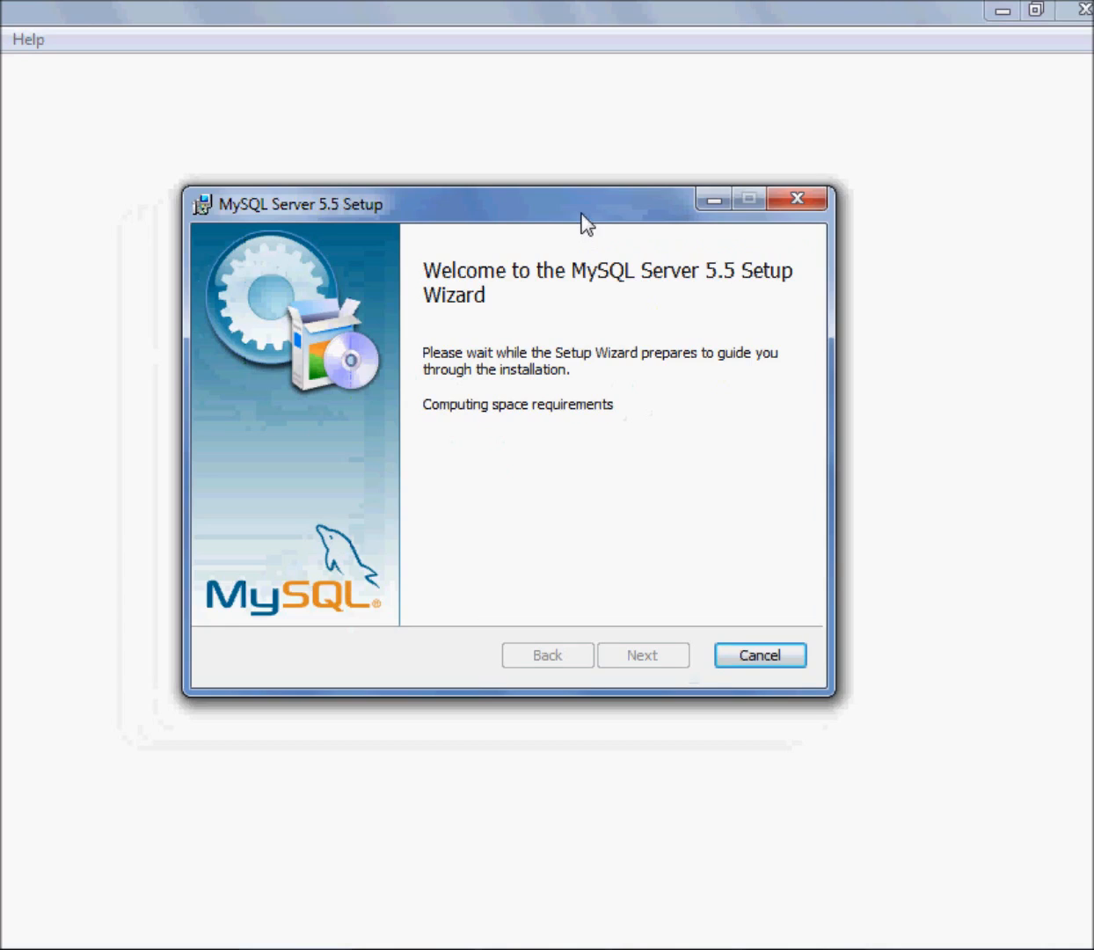
pyautogui.moveTo(581, 220); pyautogui.dragTo(582, 236)
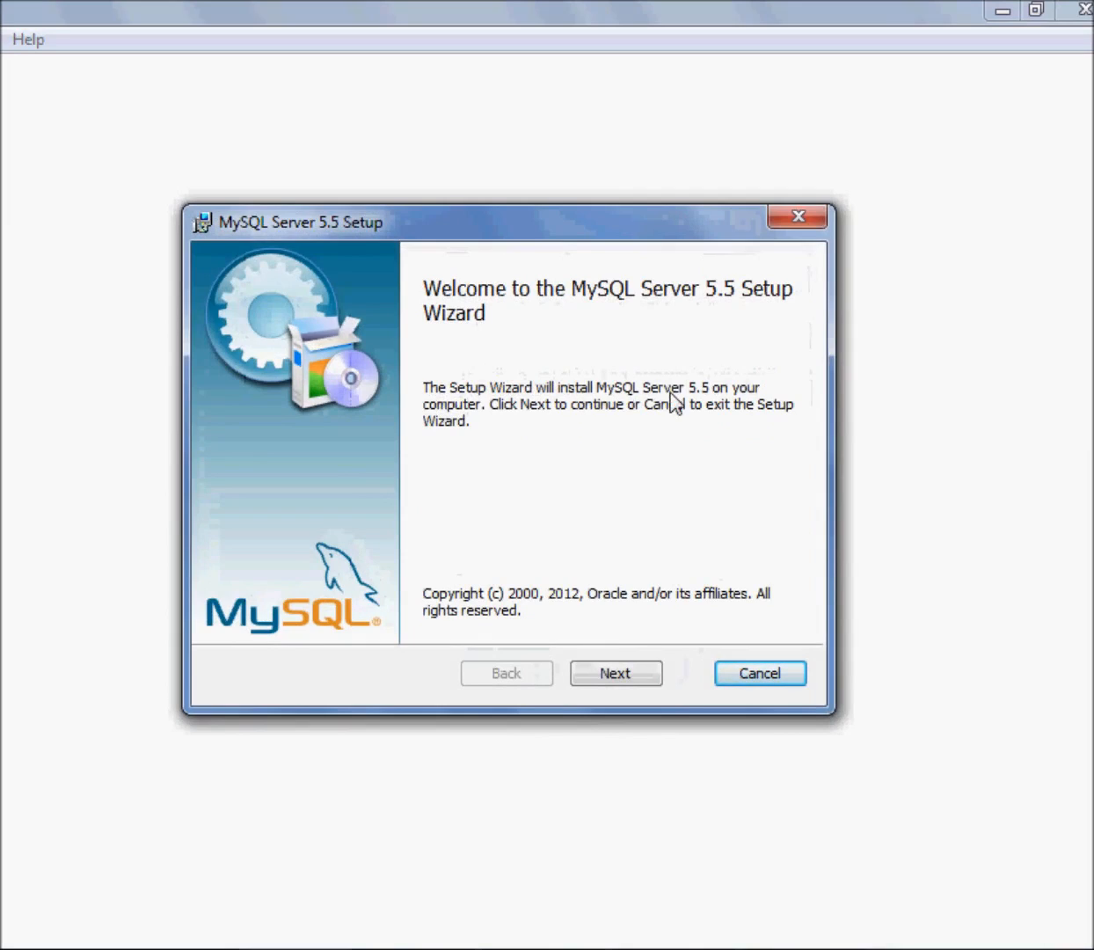
pyautogui.click(652, 675)
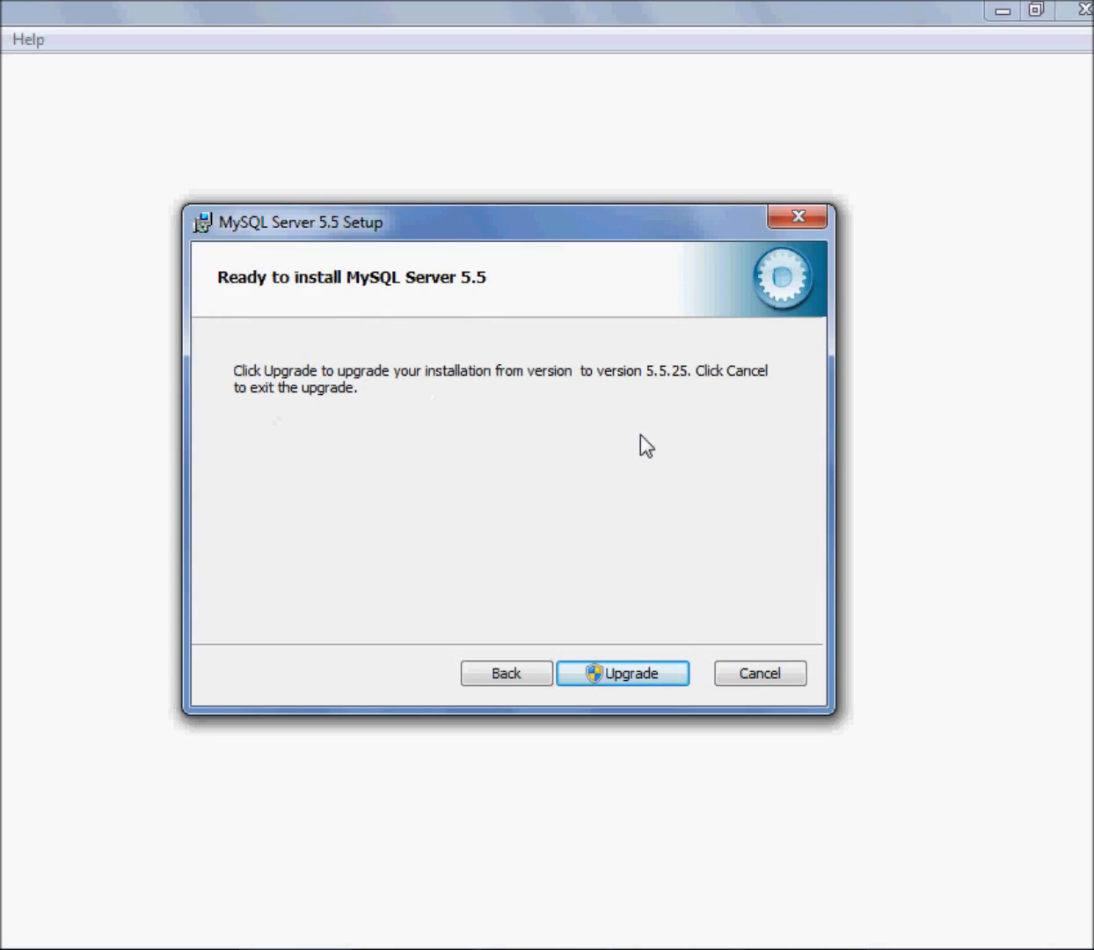
pyautogui.moveTo(440, 235); pyautogui.dragTo(445, 247)
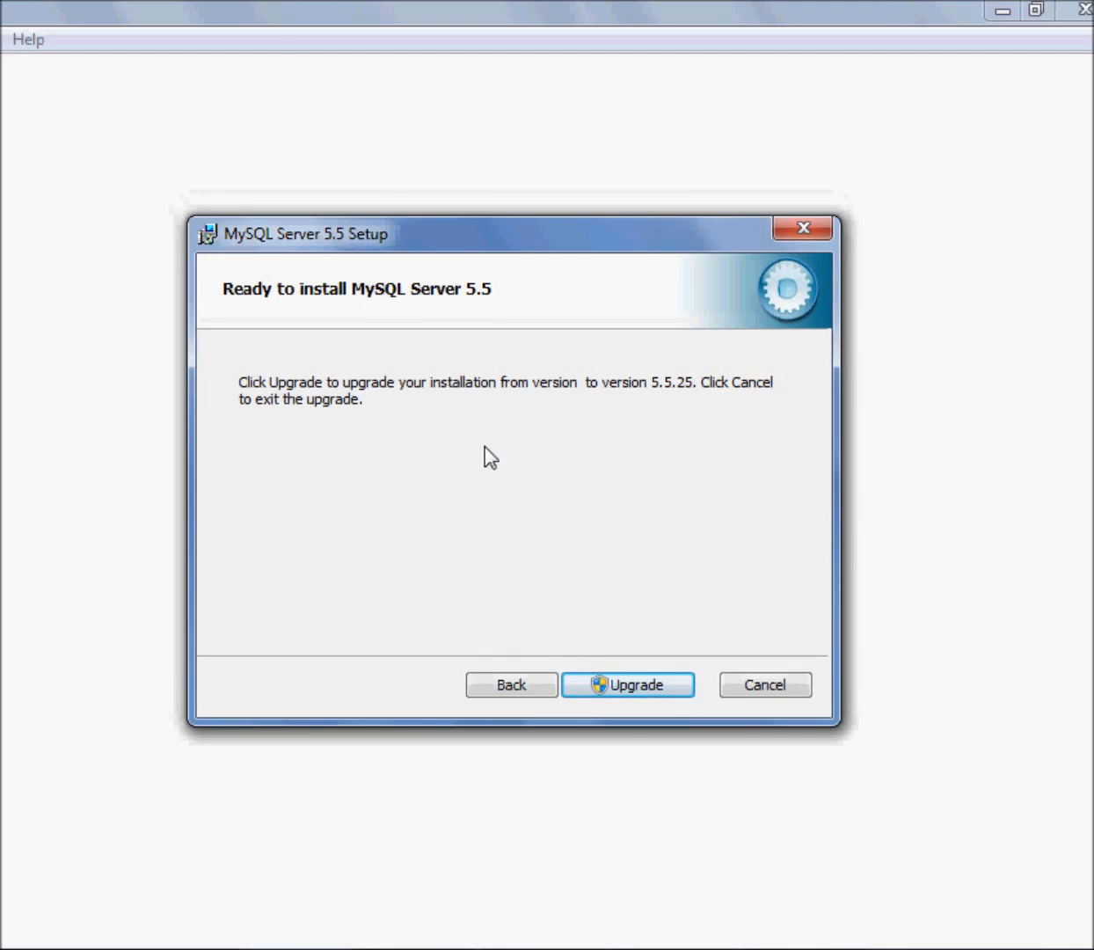
pyautogui.click(783, 695)
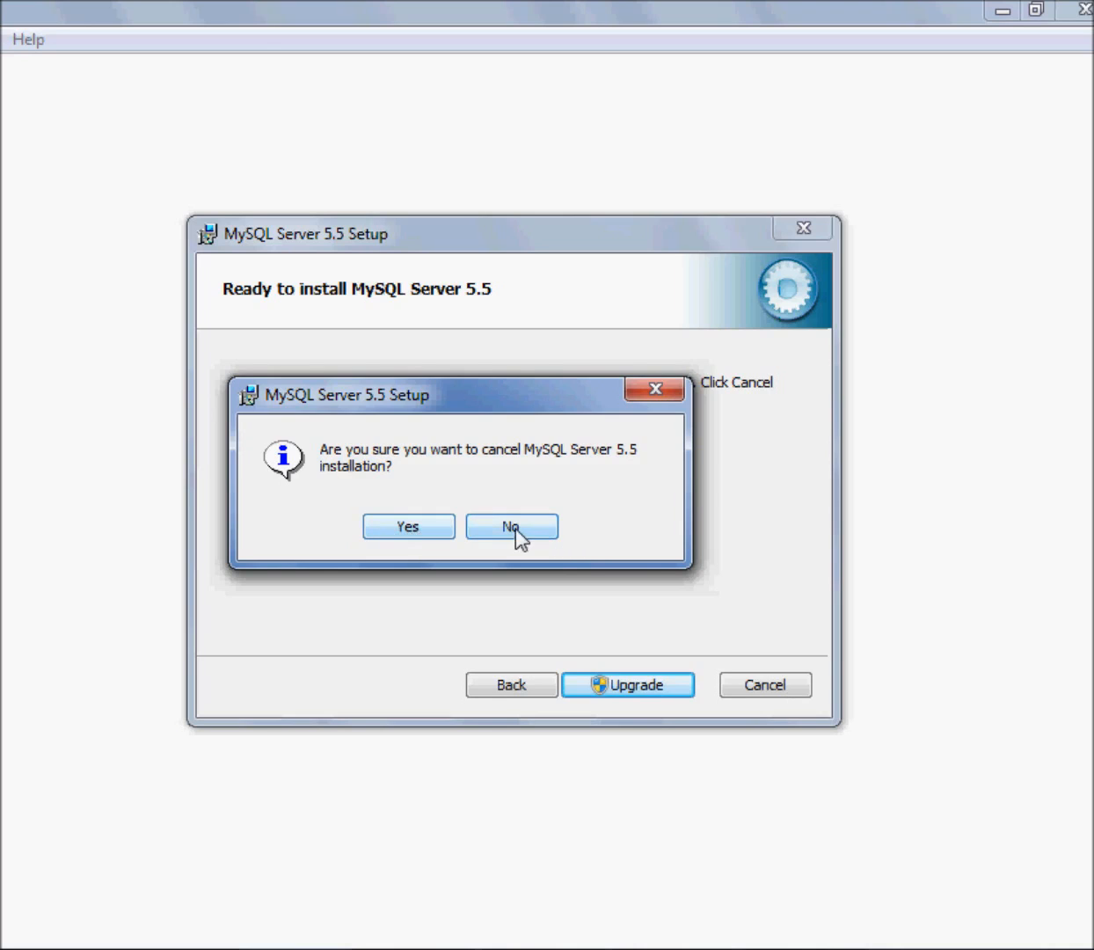
pyautogui.moveTo(515, 404); pyautogui.dragTo(501, 466)
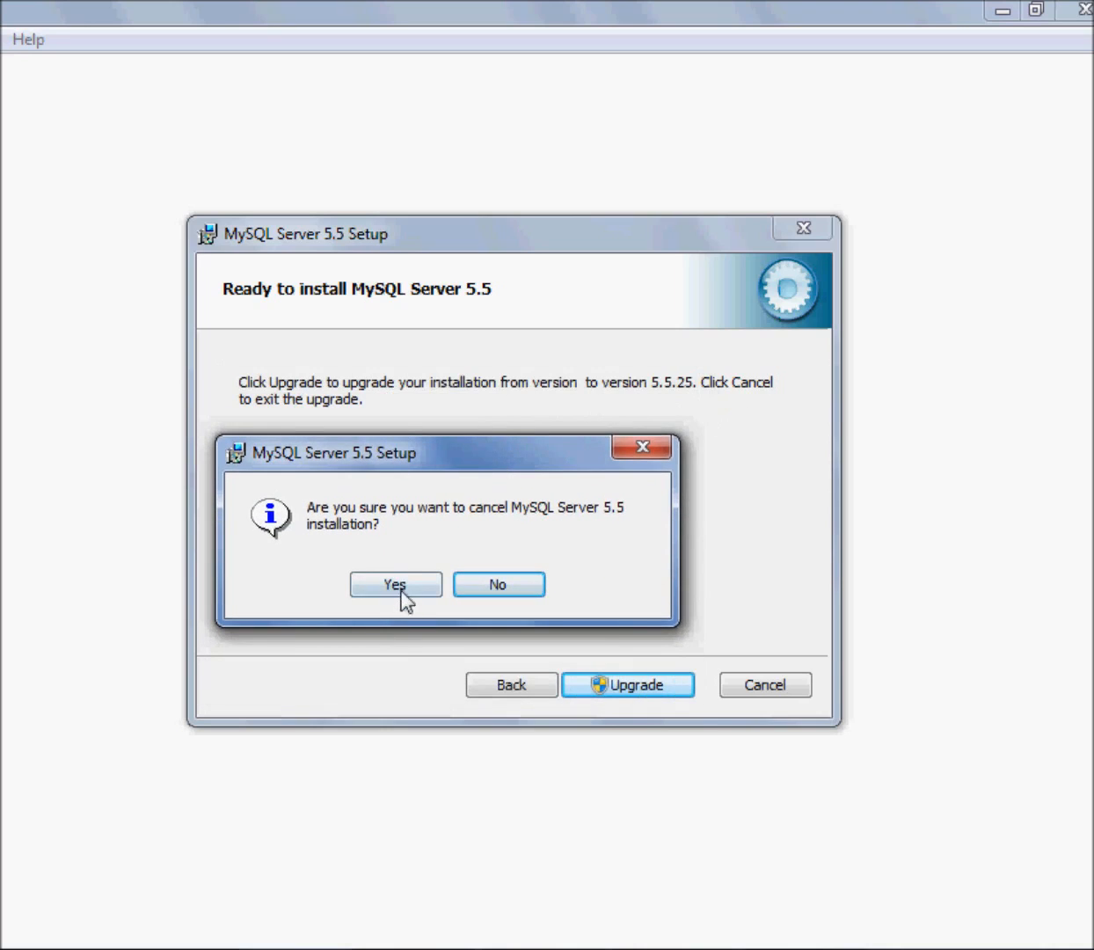
pyautogui.click(497, 588)
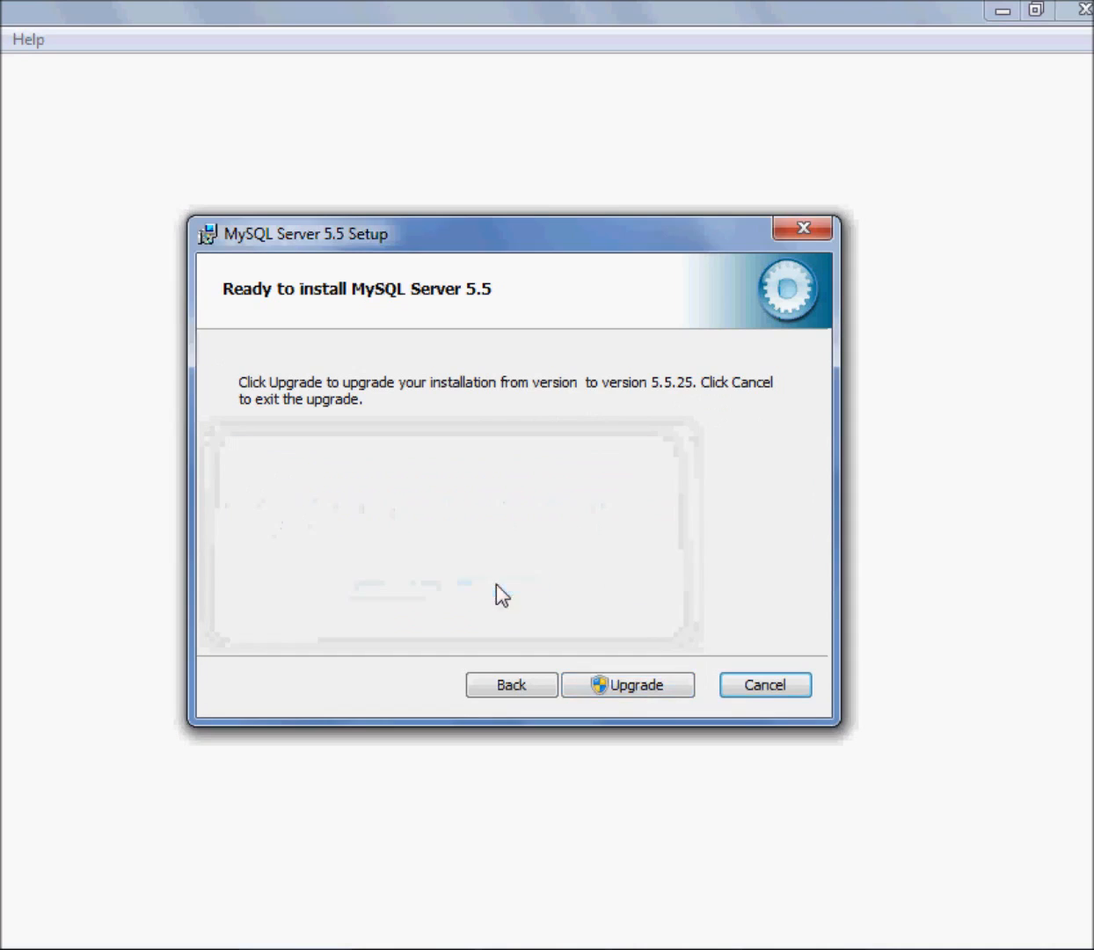
pyautogui.click(511, 685)
pyautogui.click(649, 685)
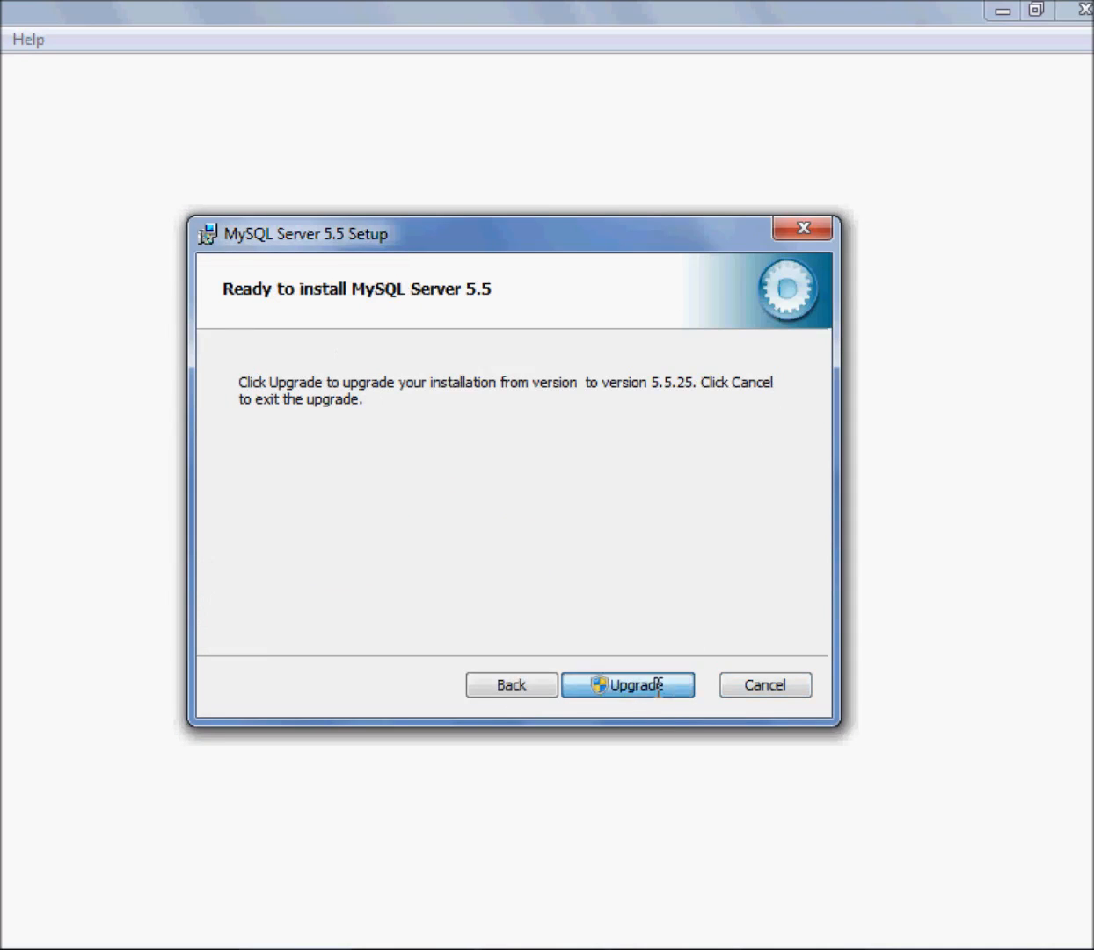
# Start the upgrade to version 5.5.25 and have setup close the applications using its files and attempt to restart them
pyautogui.click(658, 685)
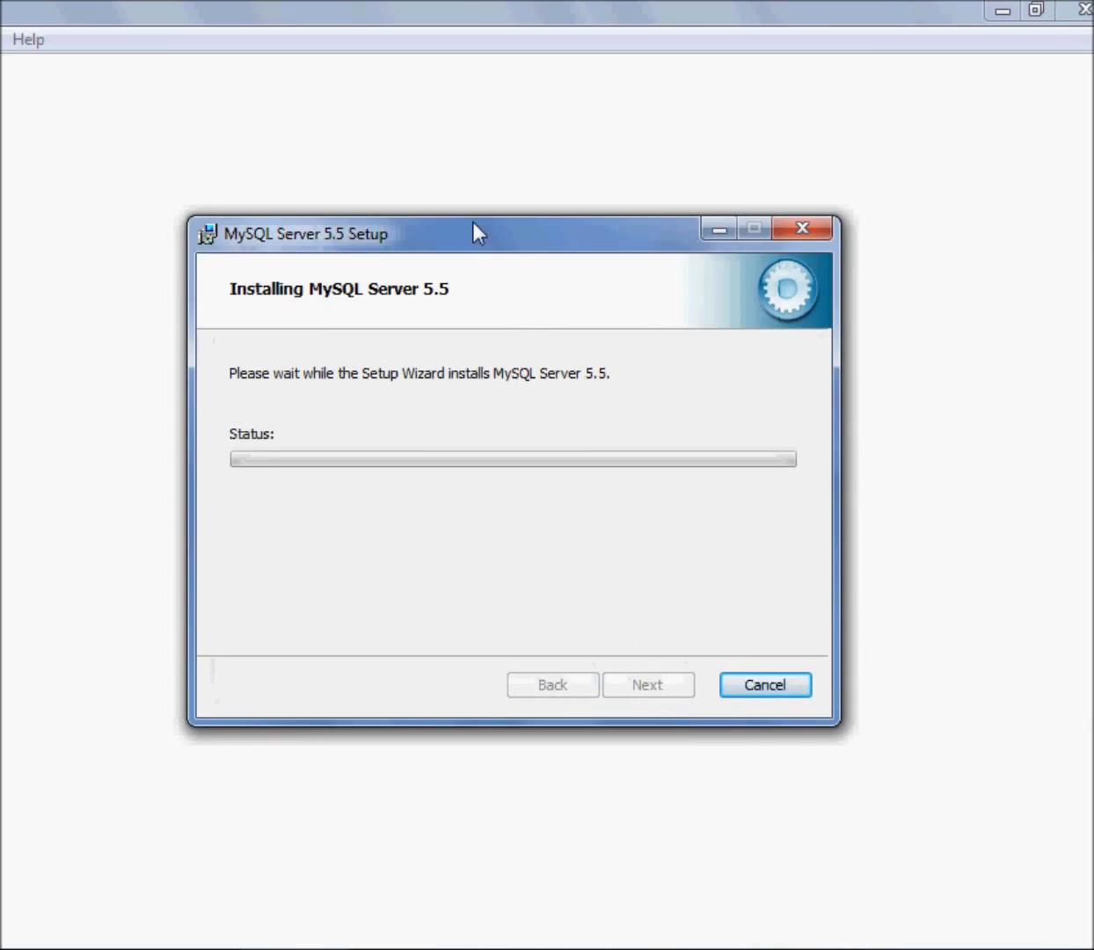
pyautogui.moveTo(472, 238); pyautogui.dragTo(482, 219)
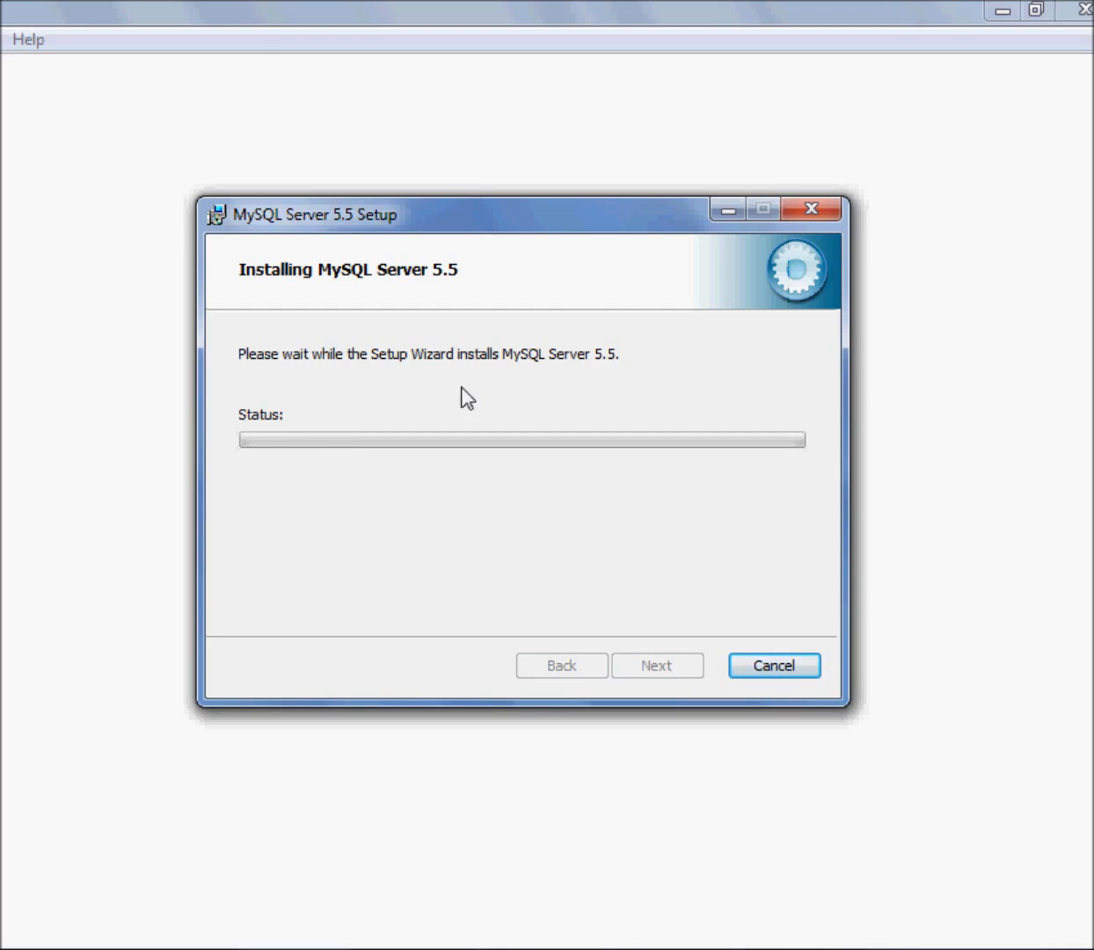
pyautogui.moveTo(603, 224); pyautogui.dragTo(603, 222)
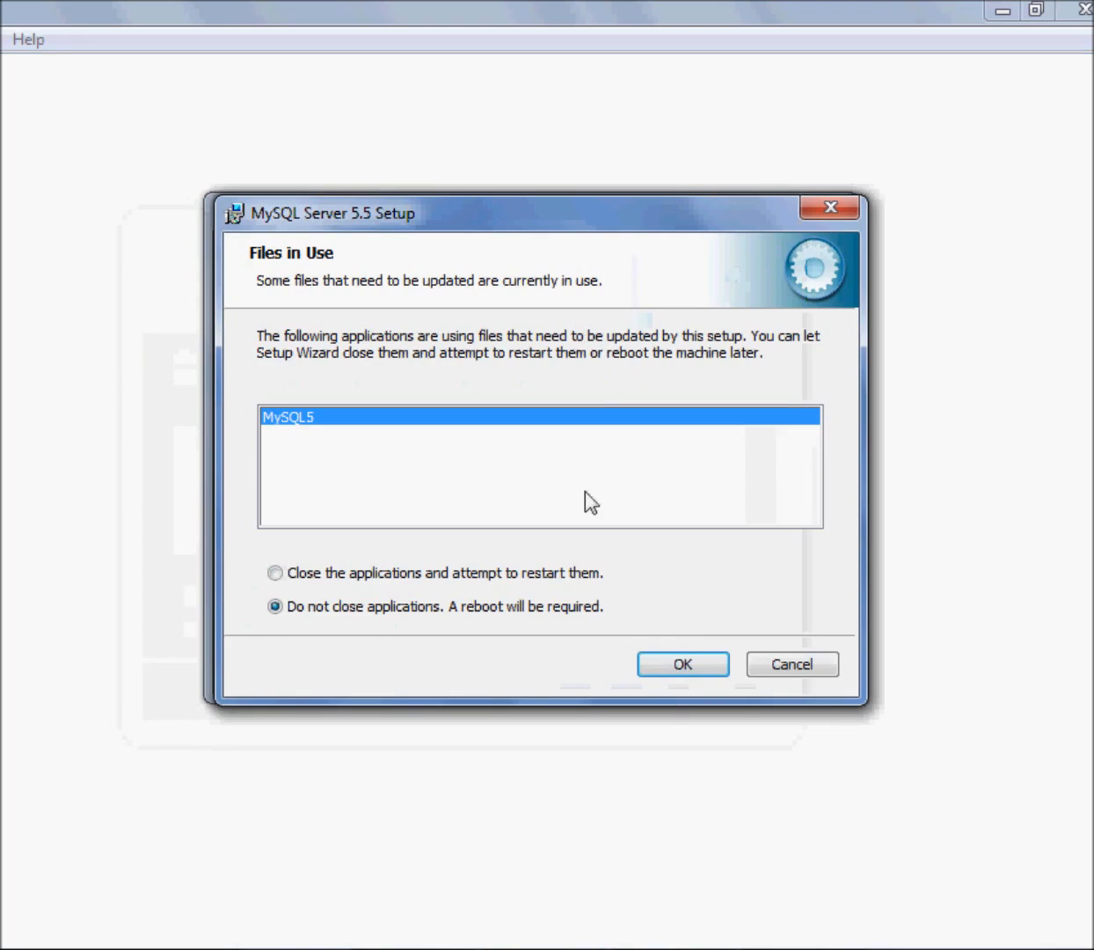
pyautogui.click(278, 574)
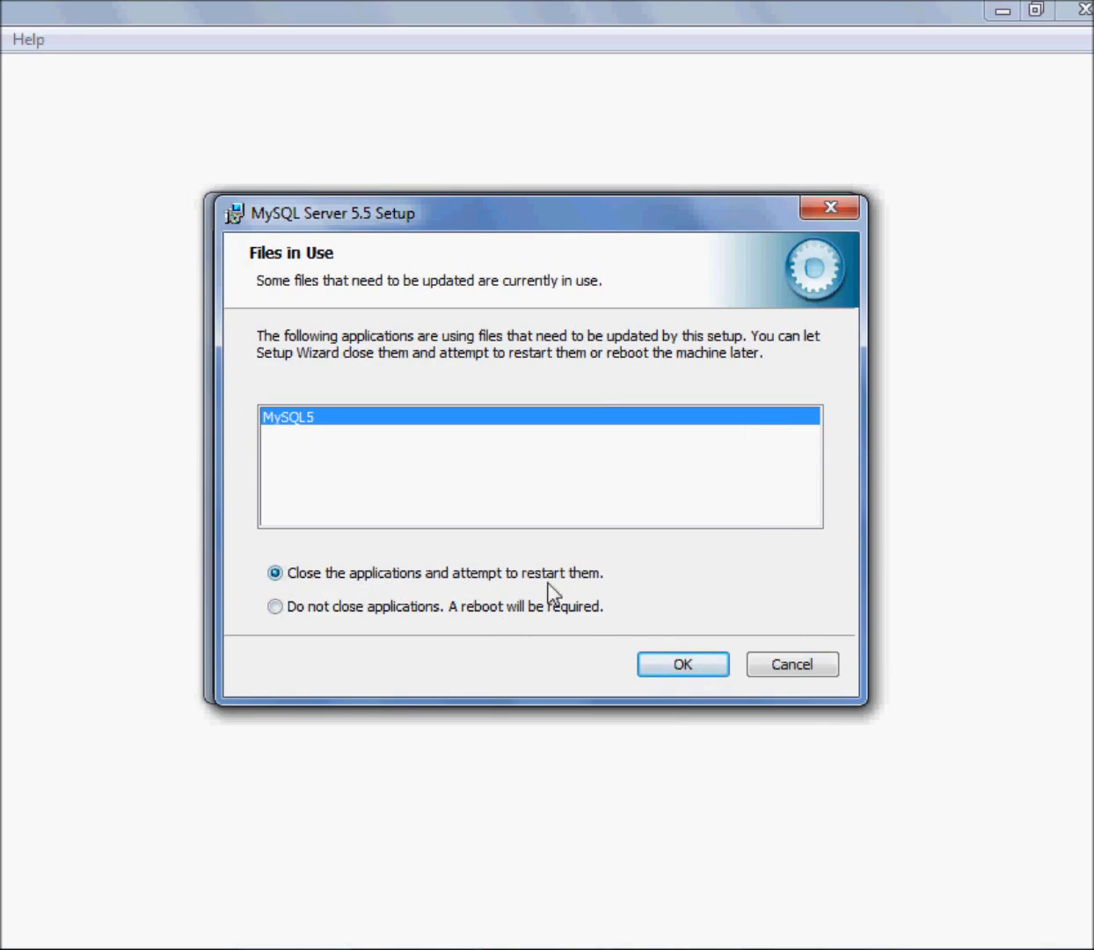
pyautogui.click(699, 670)
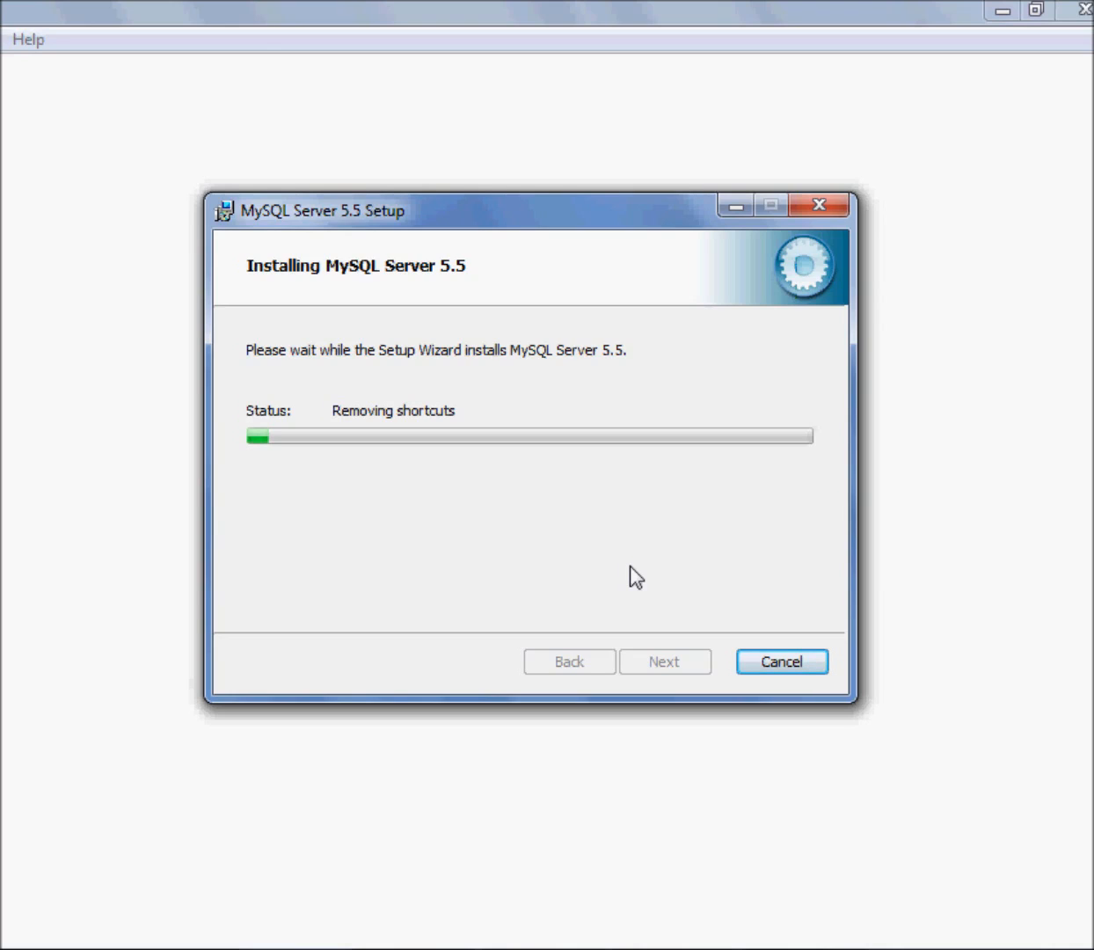
# Go through the MySQL Enterprise information pages and finish the setup with the MySQL Instance Configuration Wizard set to launch
pyautogui.moveTo(478, 217); pyautogui.dragTo(440, 192)
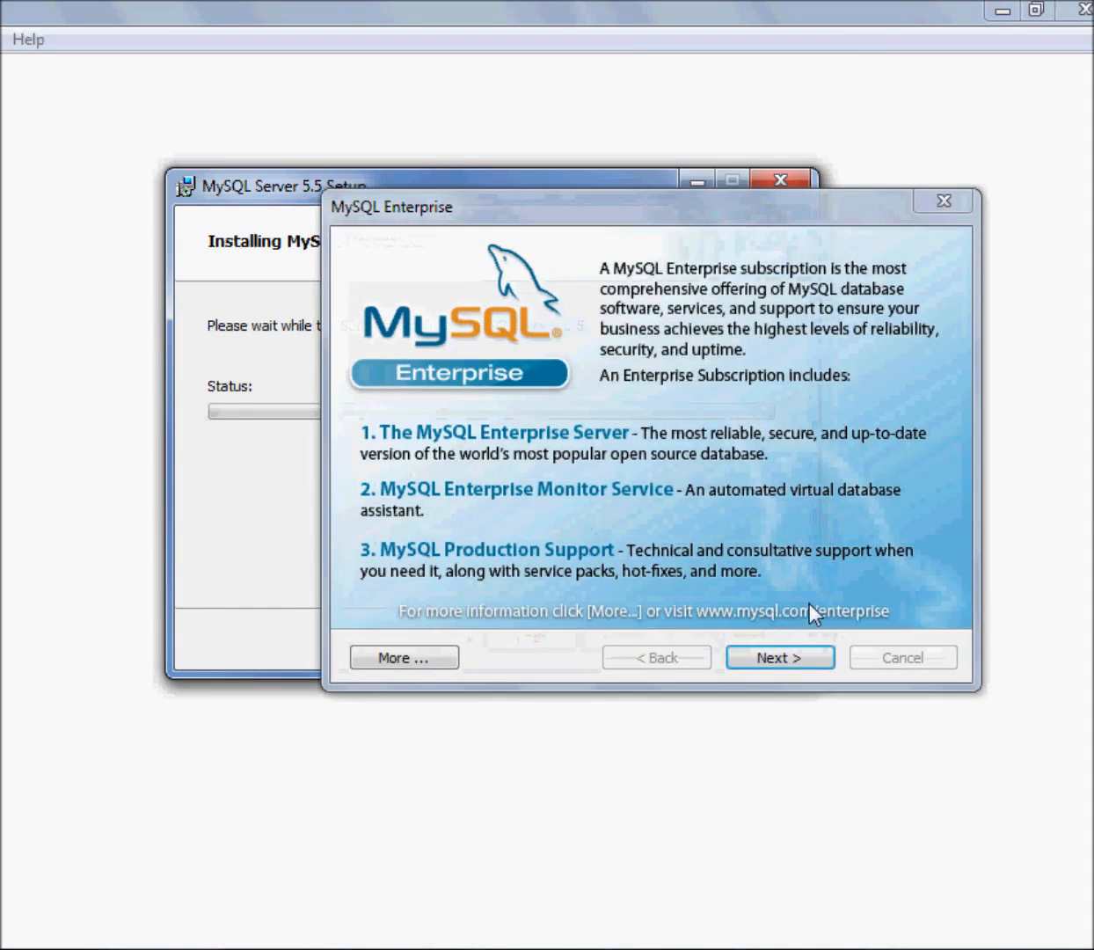
pyautogui.click(813, 659)
pyautogui.click(813, 658)
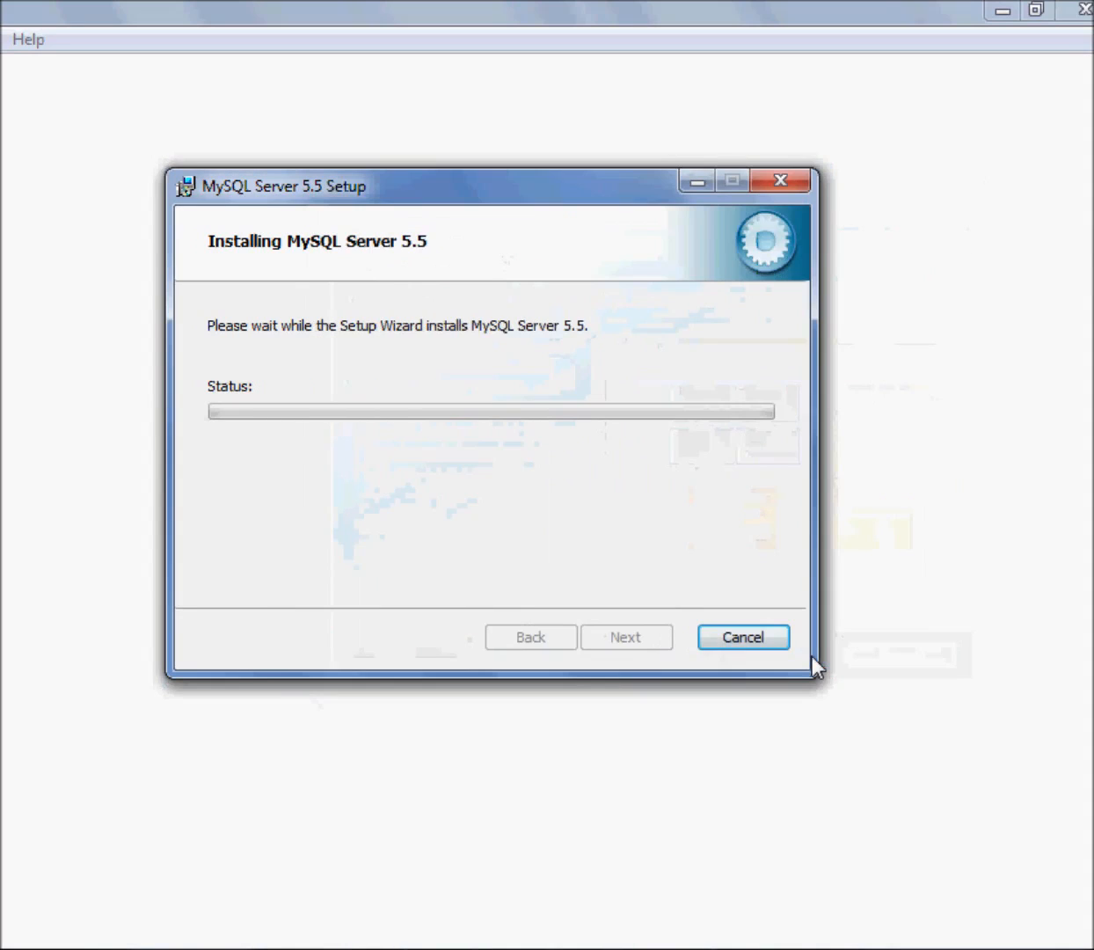
pyautogui.moveTo(428, 204); pyautogui.dragTo(474, 188)
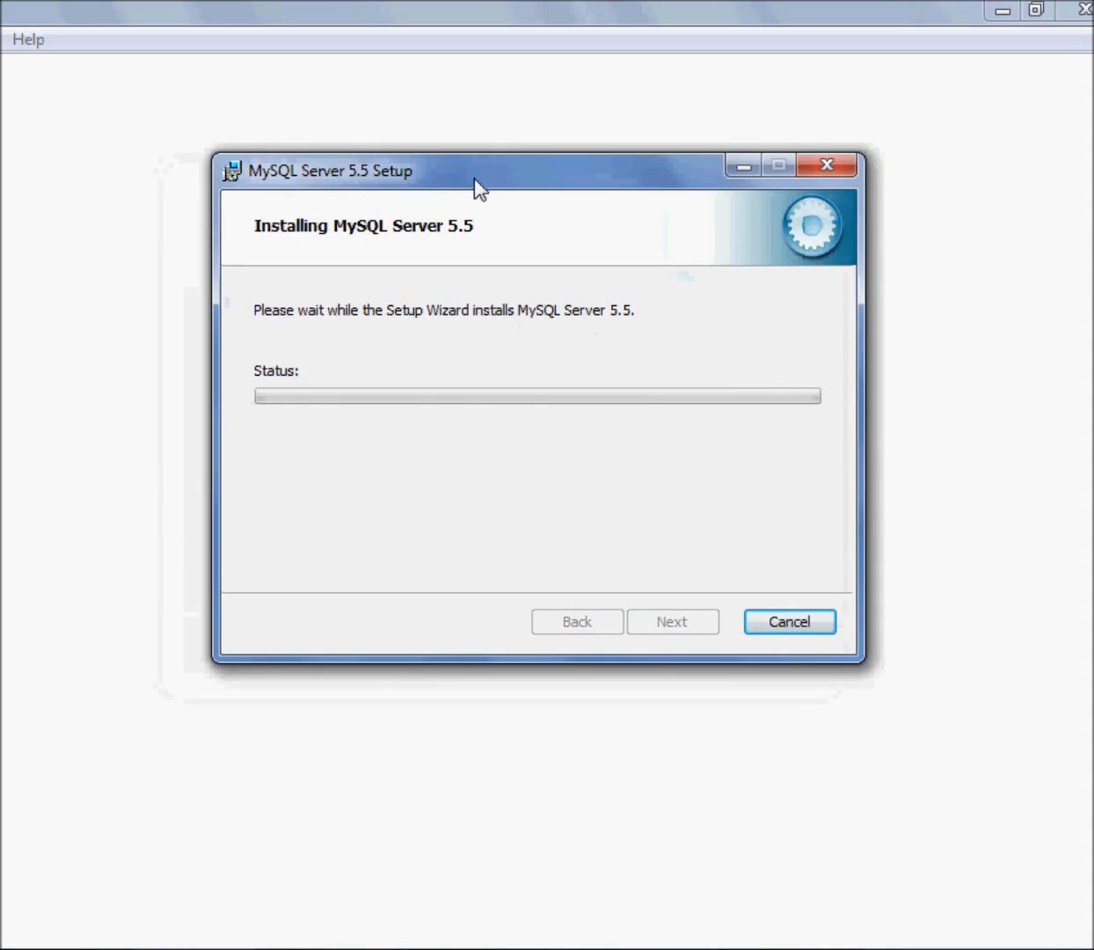
pyautogui.moveTo(474, 188); pyautogui.dragTo(483, 203)
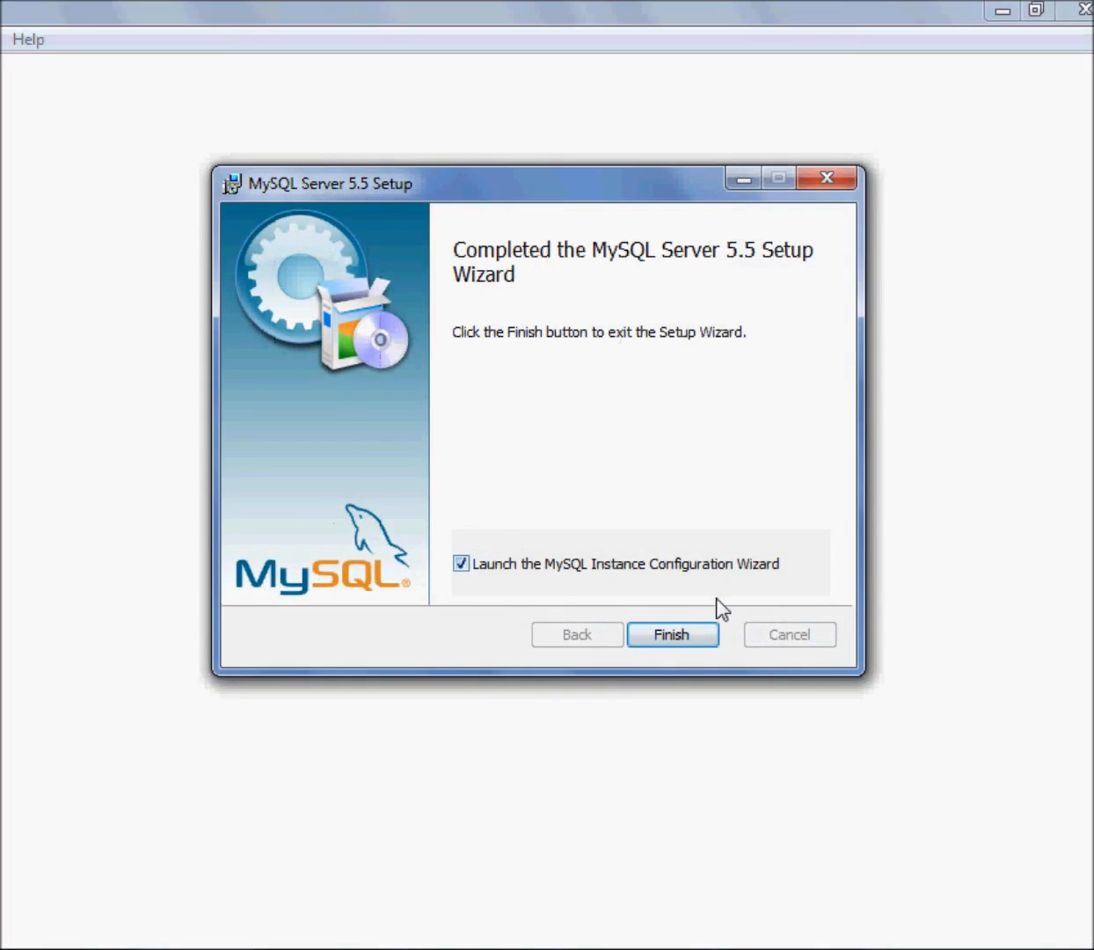
pyautogui.click(692, 637)
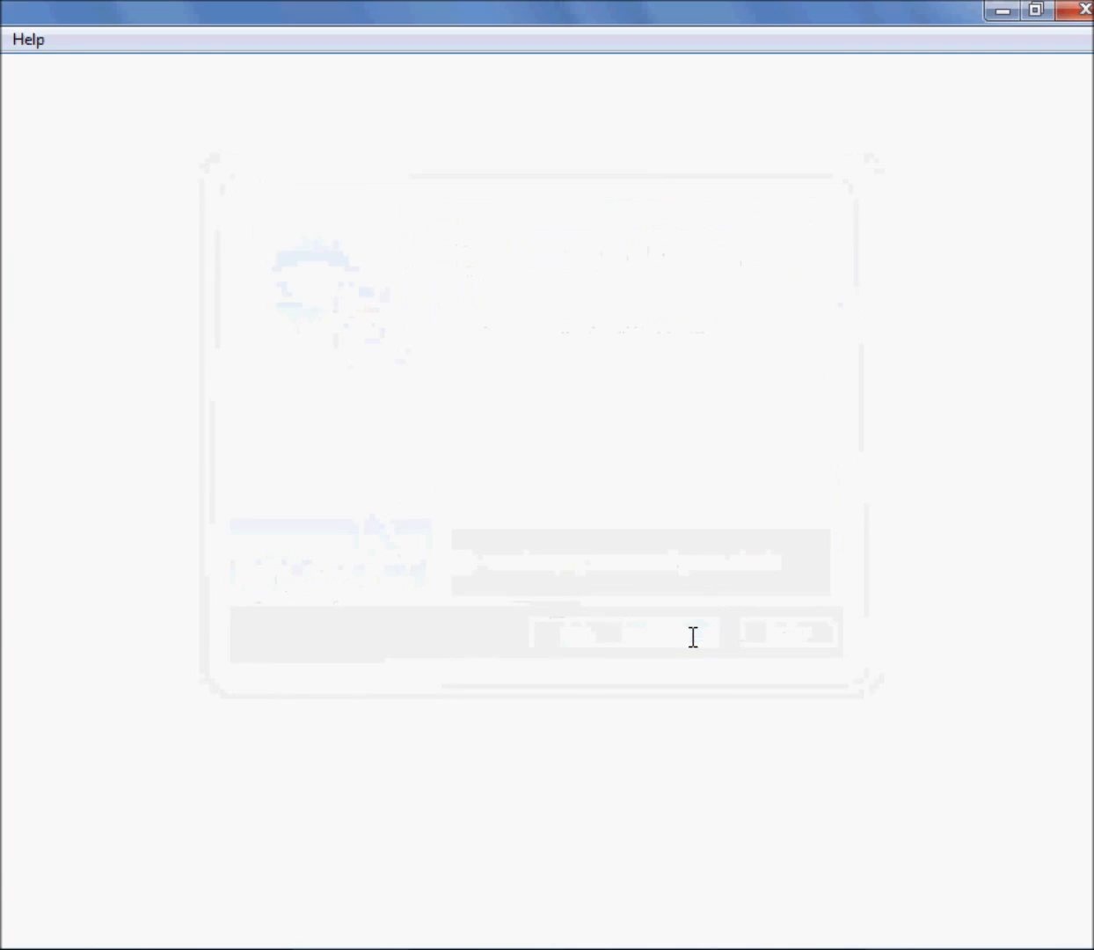
# Open the bin folder of the MySQL5.5 installation in Program Files (x86)
pyautogui.press('super')
pyautogui.press('Escape')
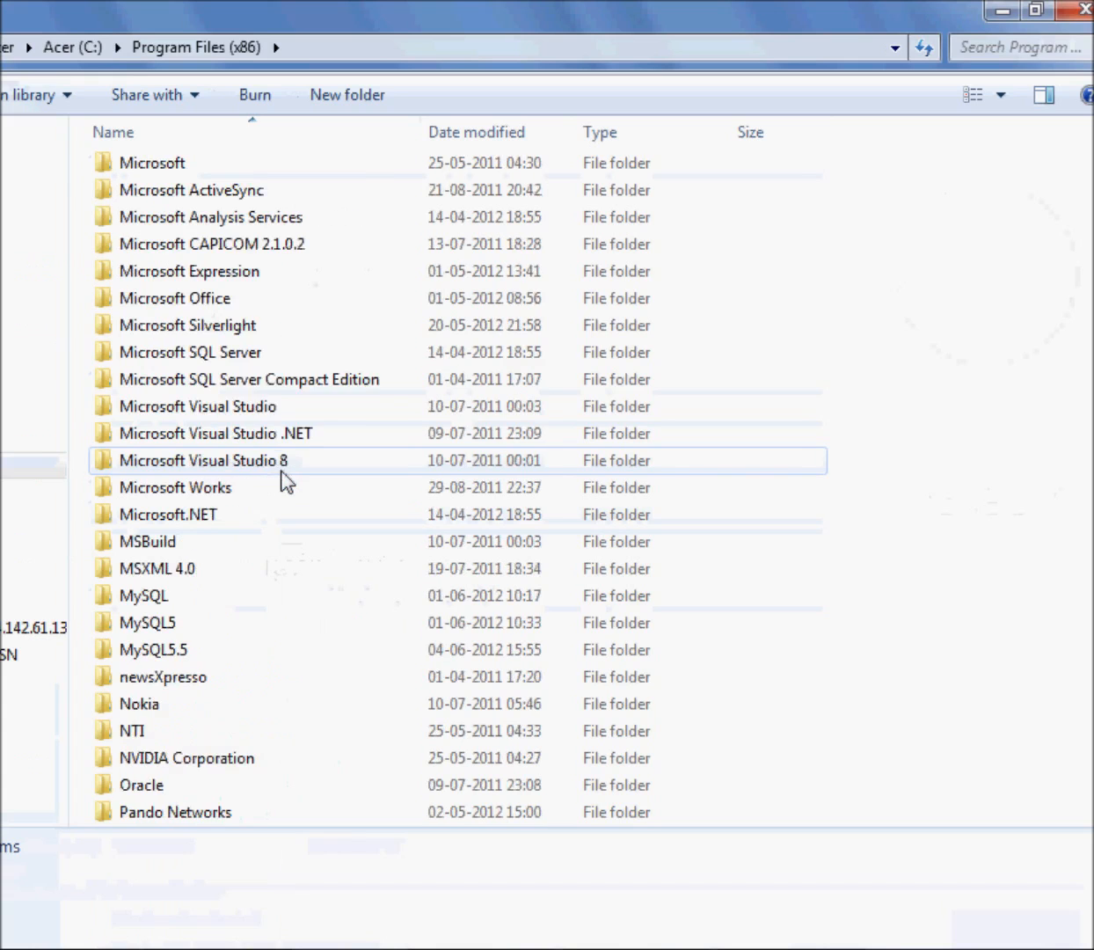
pyautogui.scroll(-1, 280, 481)
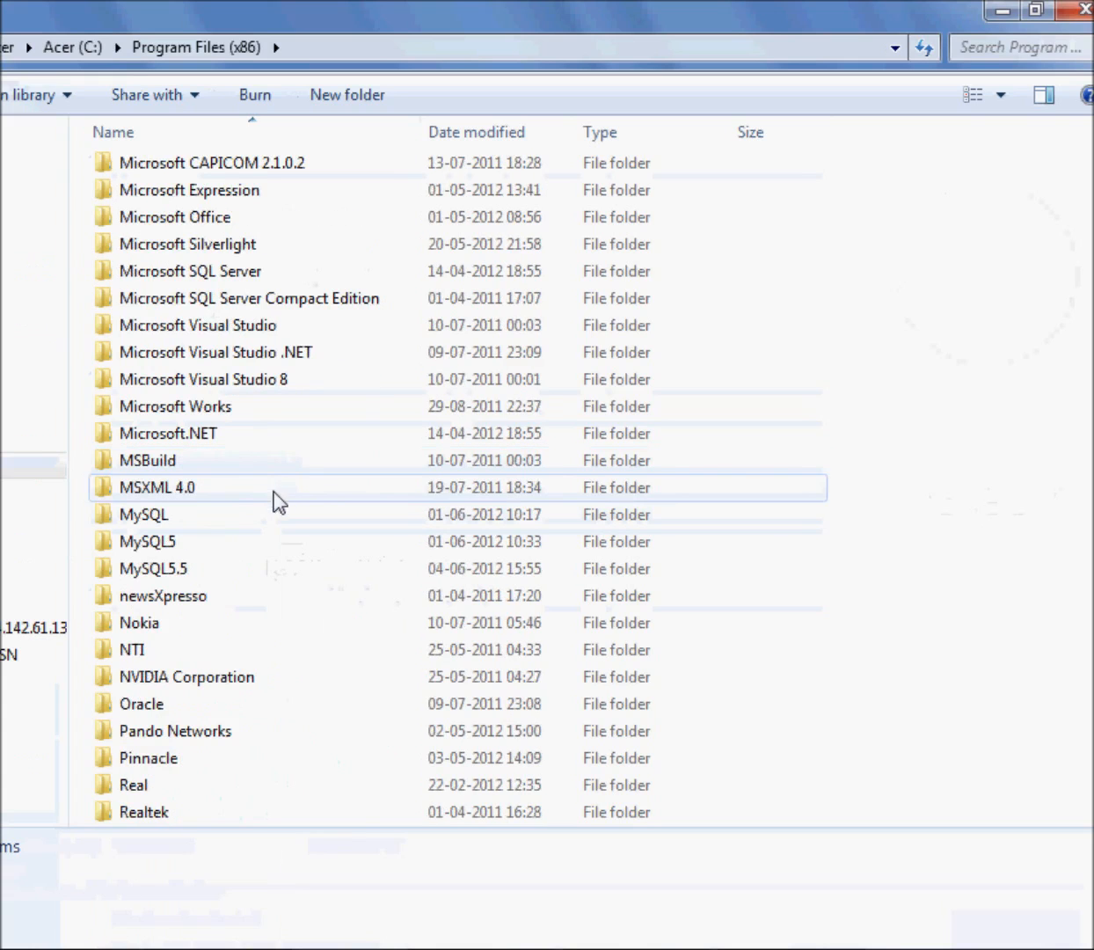
pyautogui.doubleClick(222, 571)
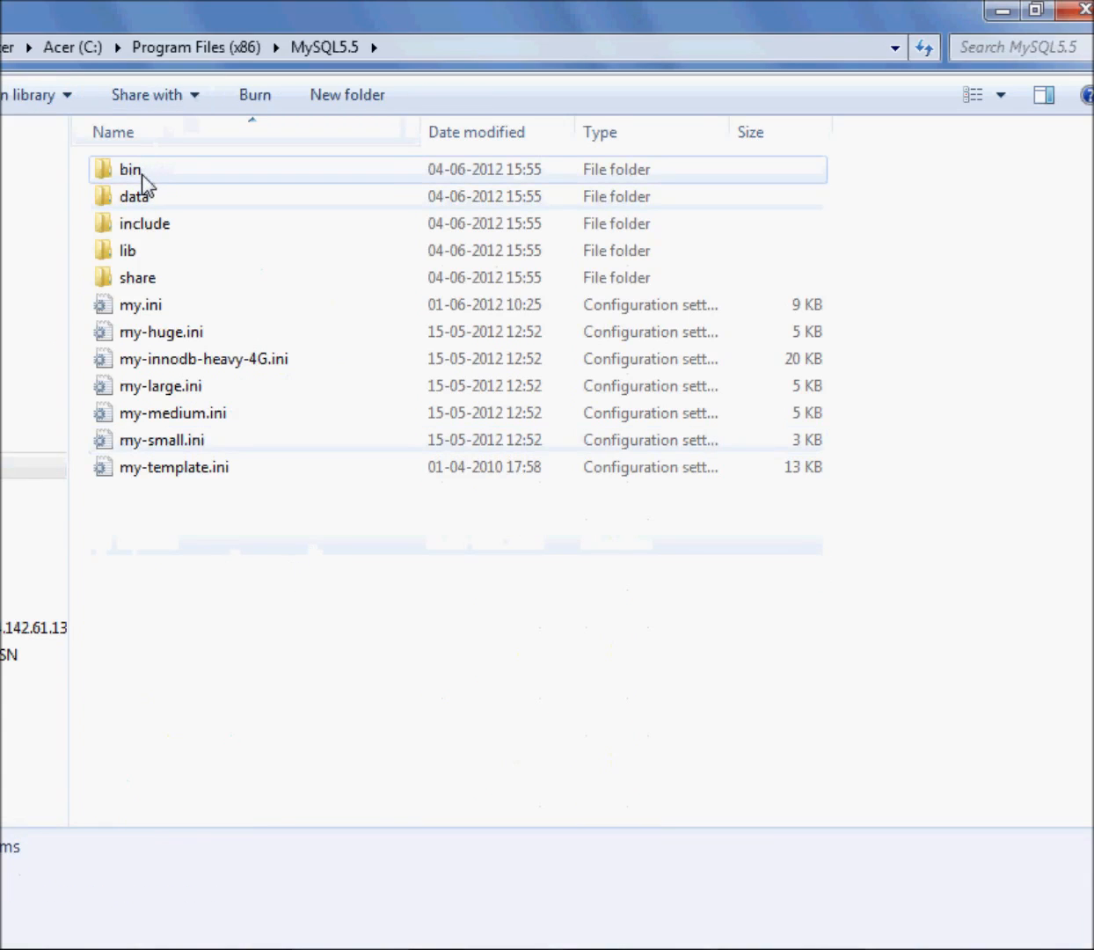
pyautogui.click(154, 305)
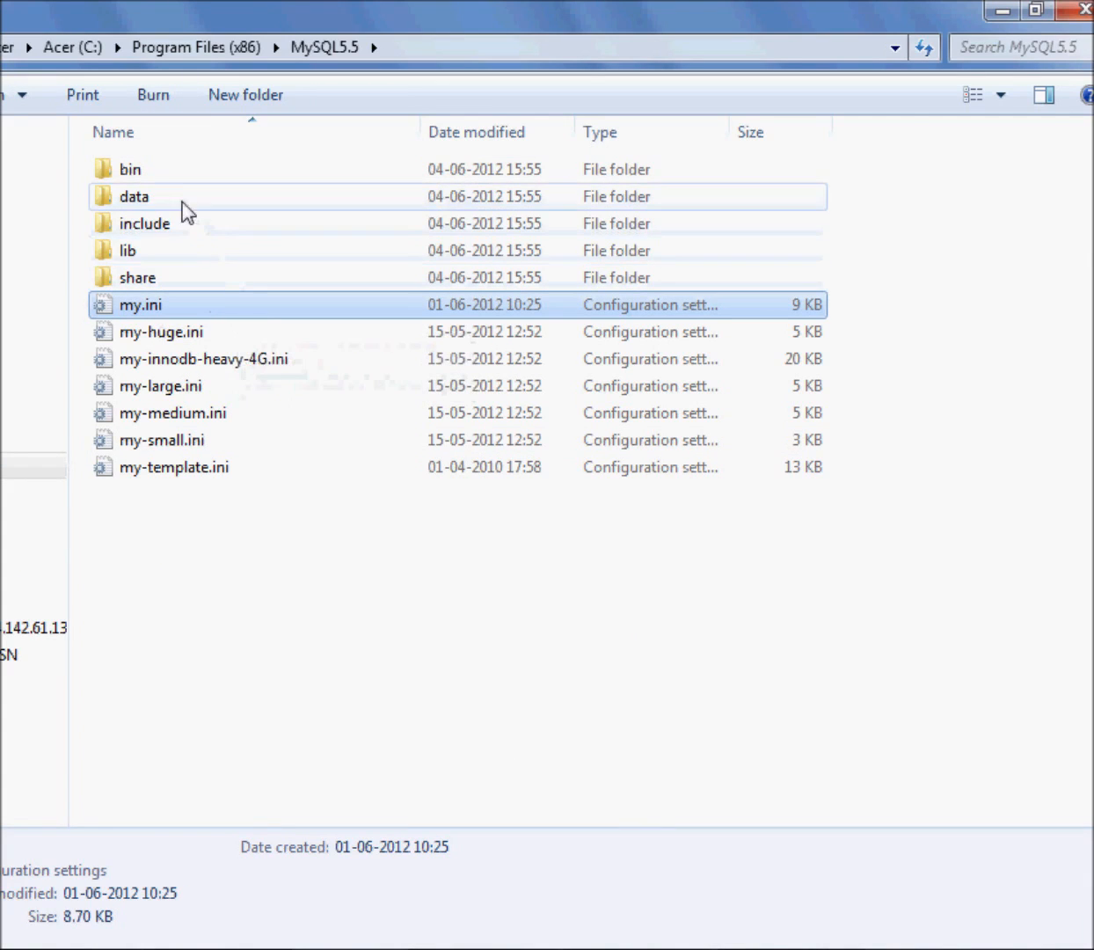
pyautogui.doubleClick(175, 174)
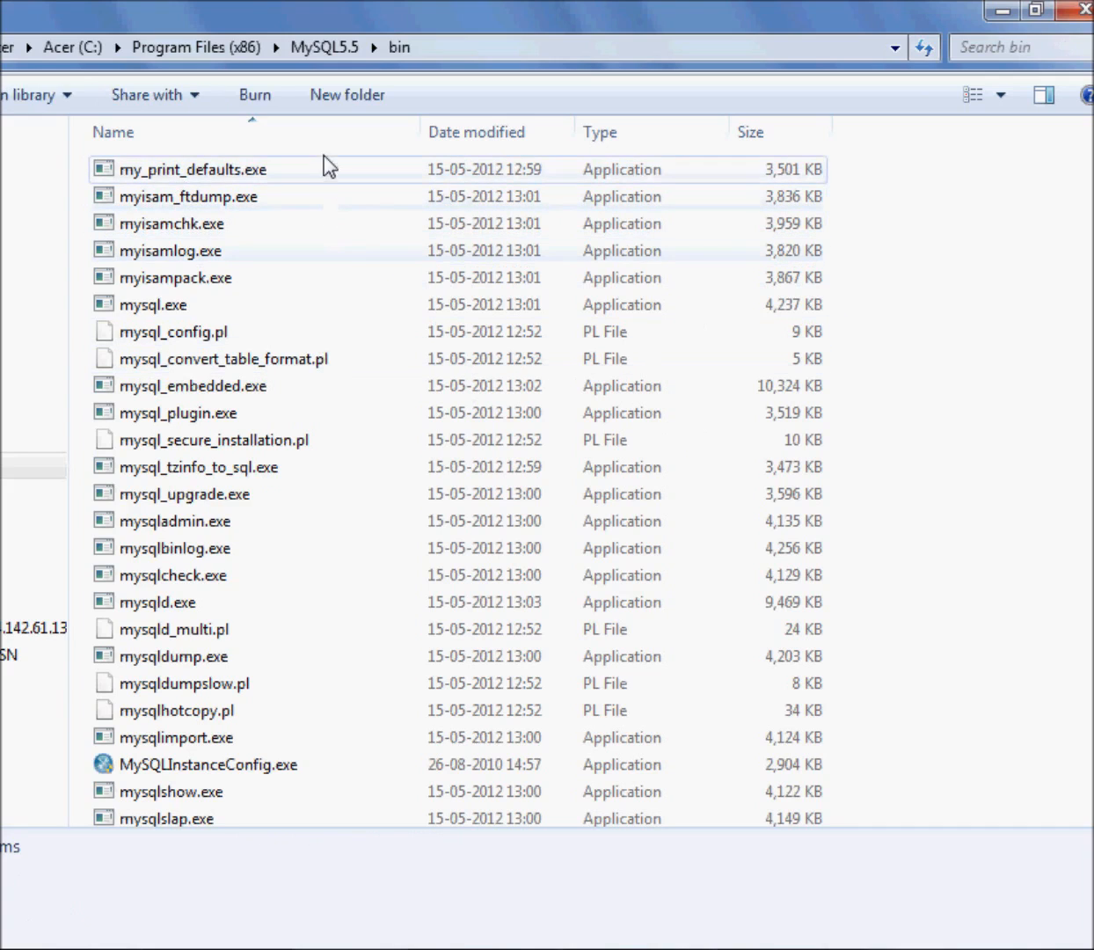
# Look over mysqld.exe and mysql.exe among the installed programs and launch MySQLInstanceConfig.exe
pyautogui.scroll(-1, 330, 469)
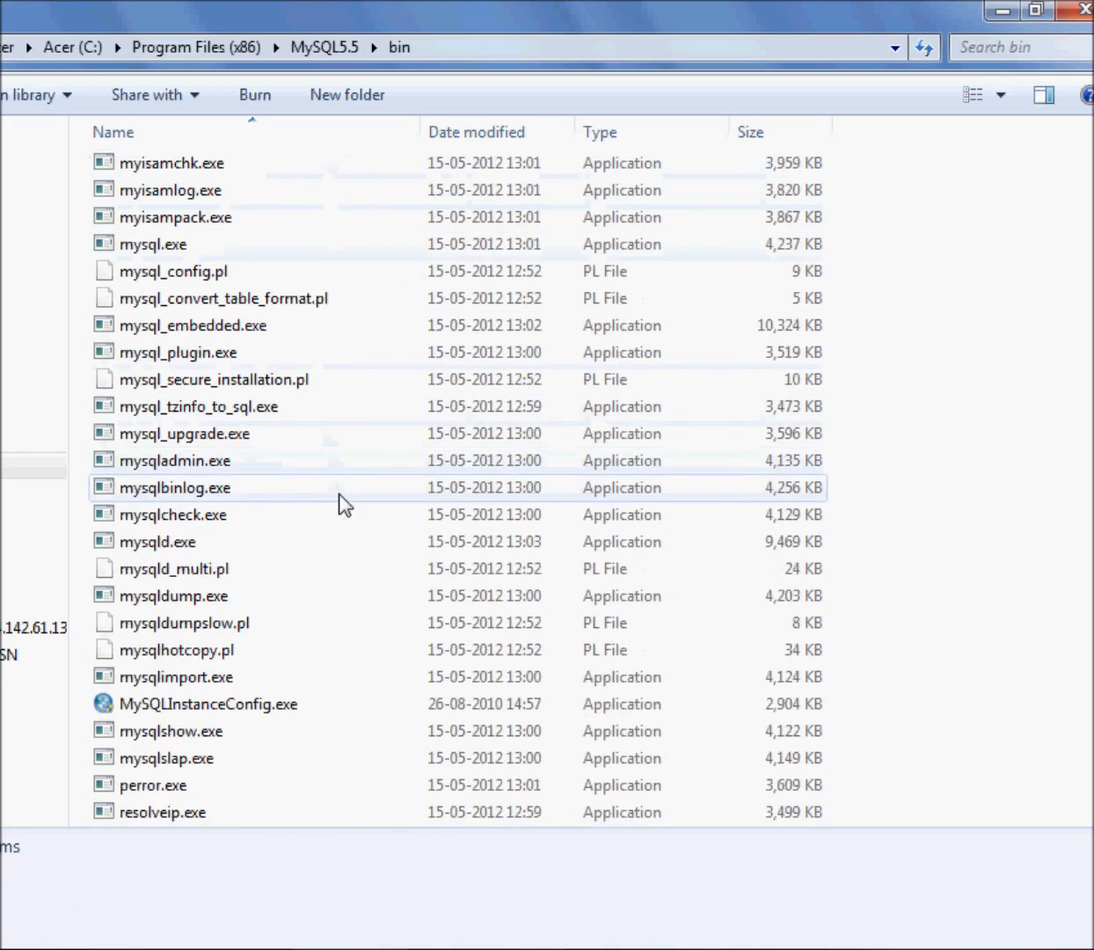
pyautogui.click(182, 544)
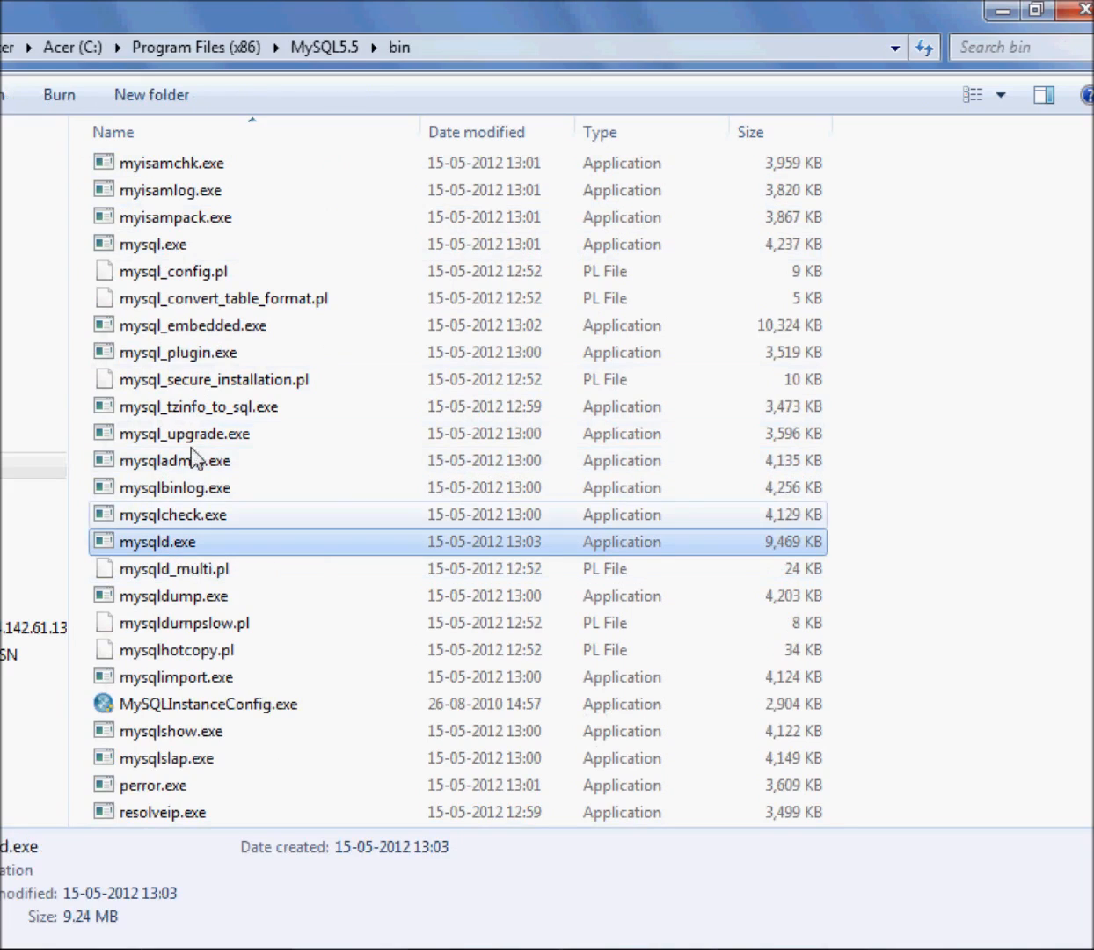
pyautogui.click(181, 245)
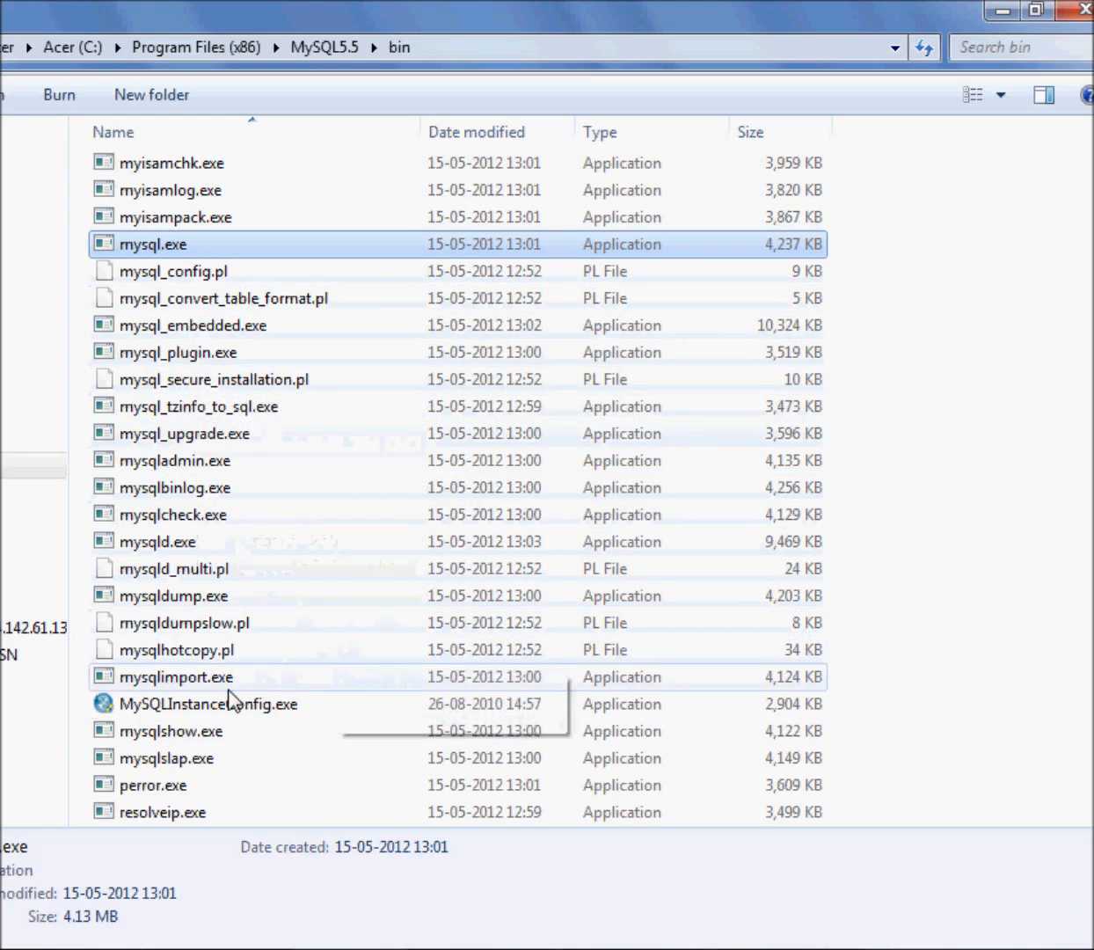
pyautogui.click(204, 708)
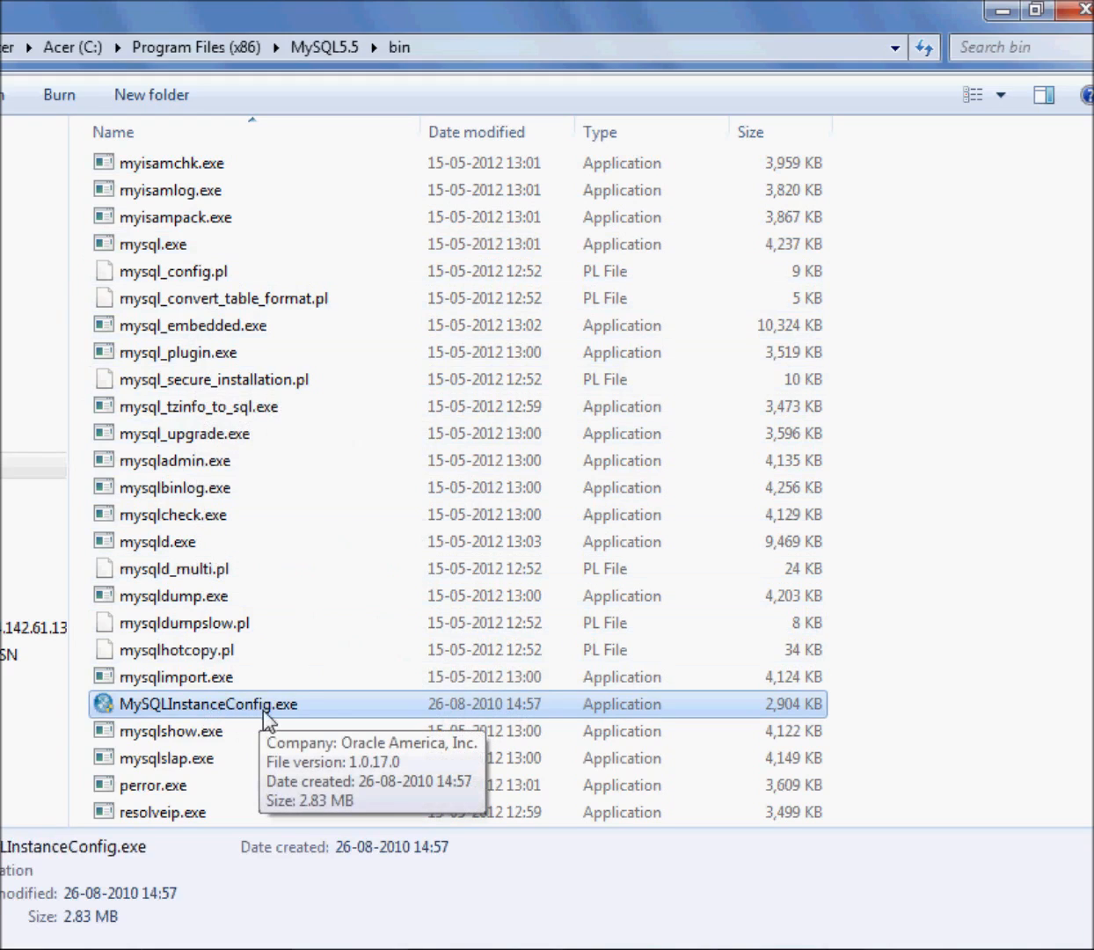
pyautogui.doubleClick(238, 711)
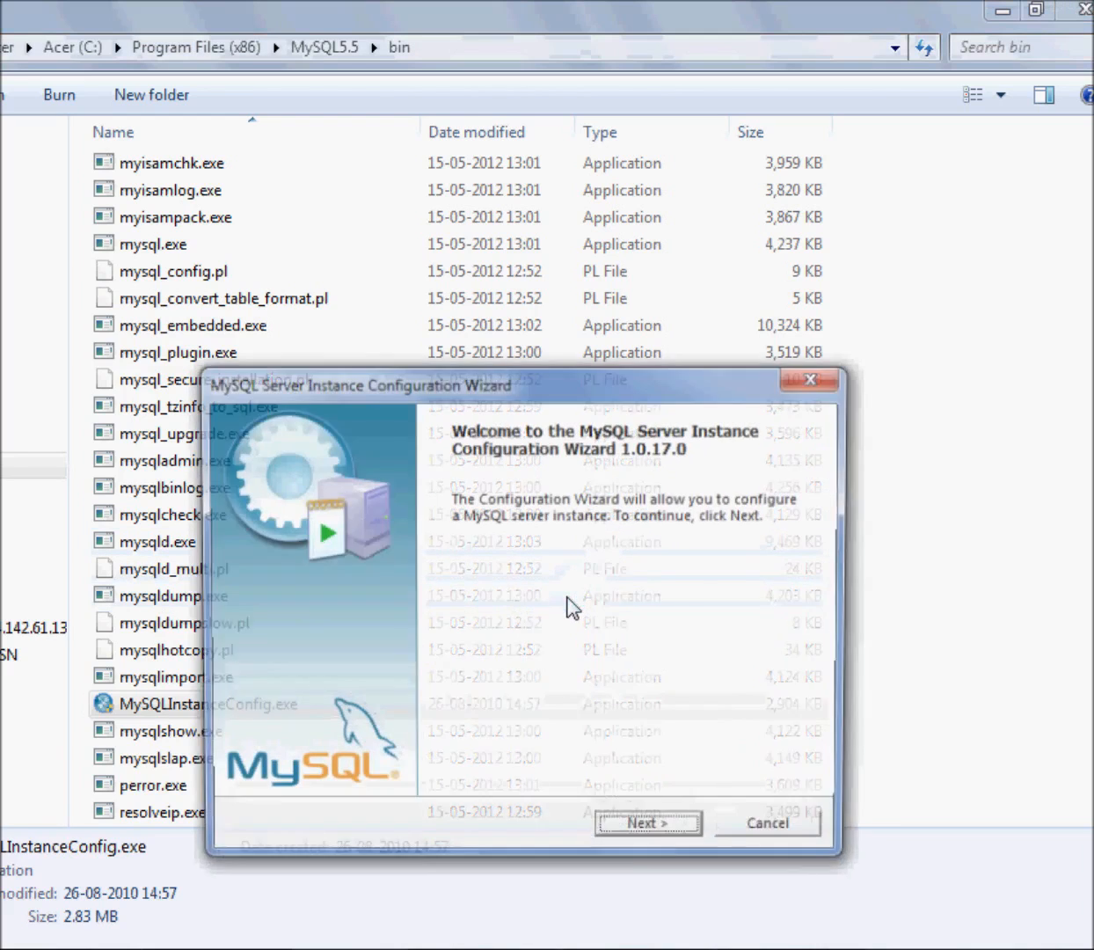
# Proceed past the configuration wizard's welcome page and select MySQL Server 5.5 as the server instance to alter
pyautogui.moveTo(593, 380); pyautogui.dragTo(556, 288)
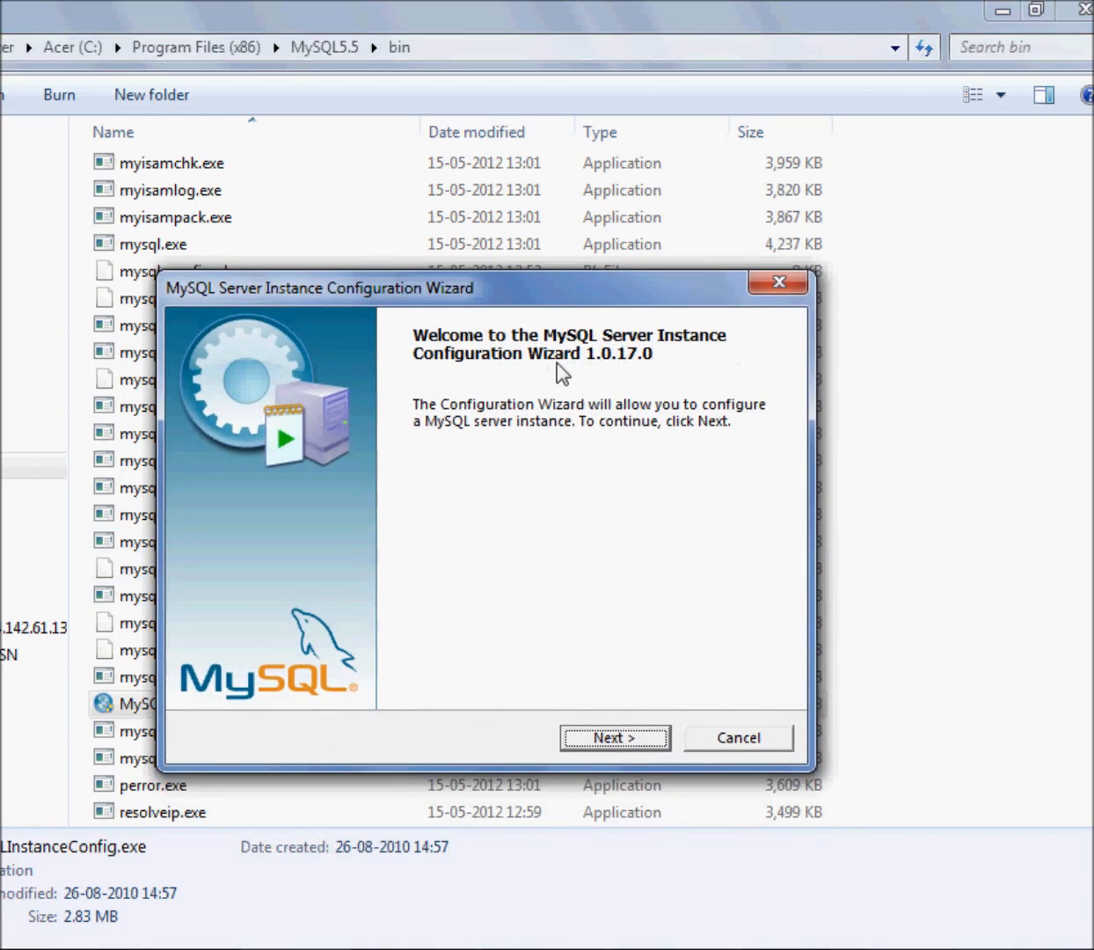
pyautogui.click(614, 740)
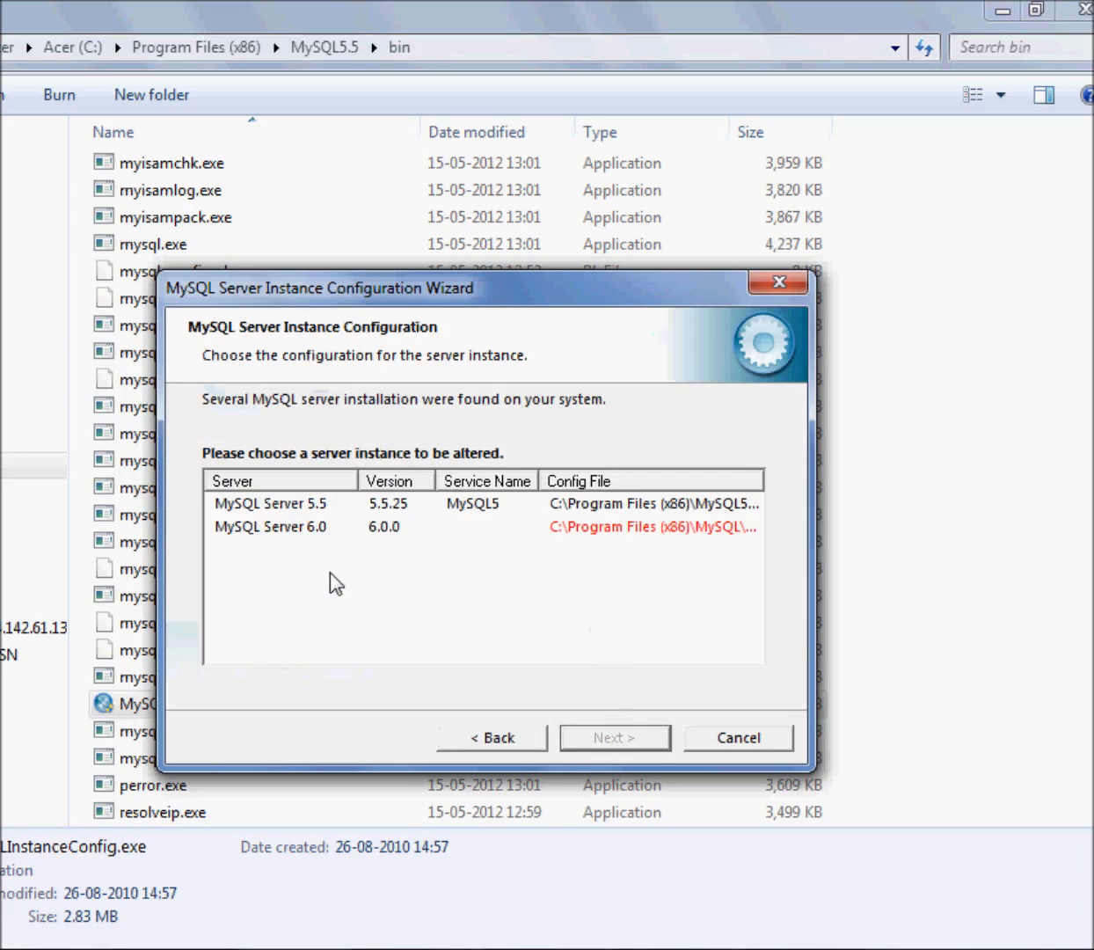
pyautogui.click(318, 503)
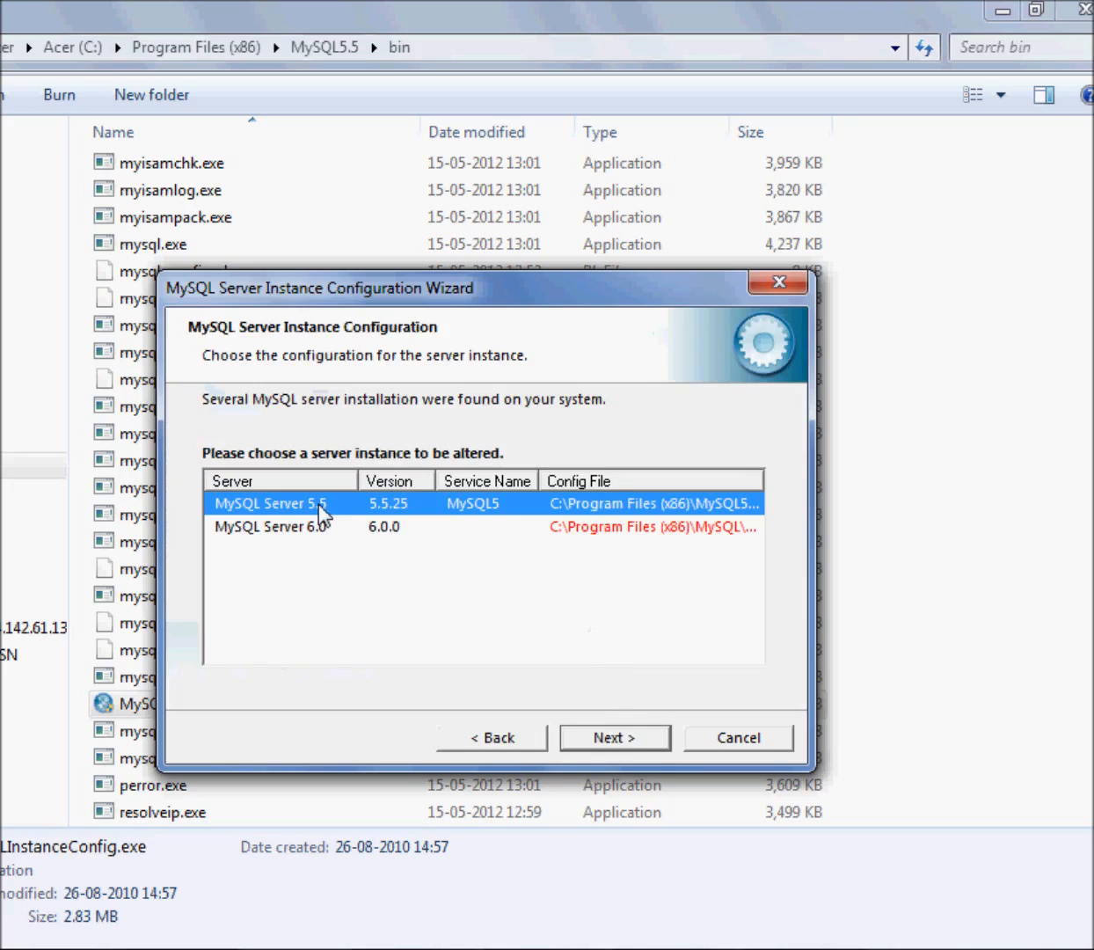
# Choose to reconfigure the MySQL Server 5.5 instance with the Detailed Configuration type
pyautogui.click(650, 739)
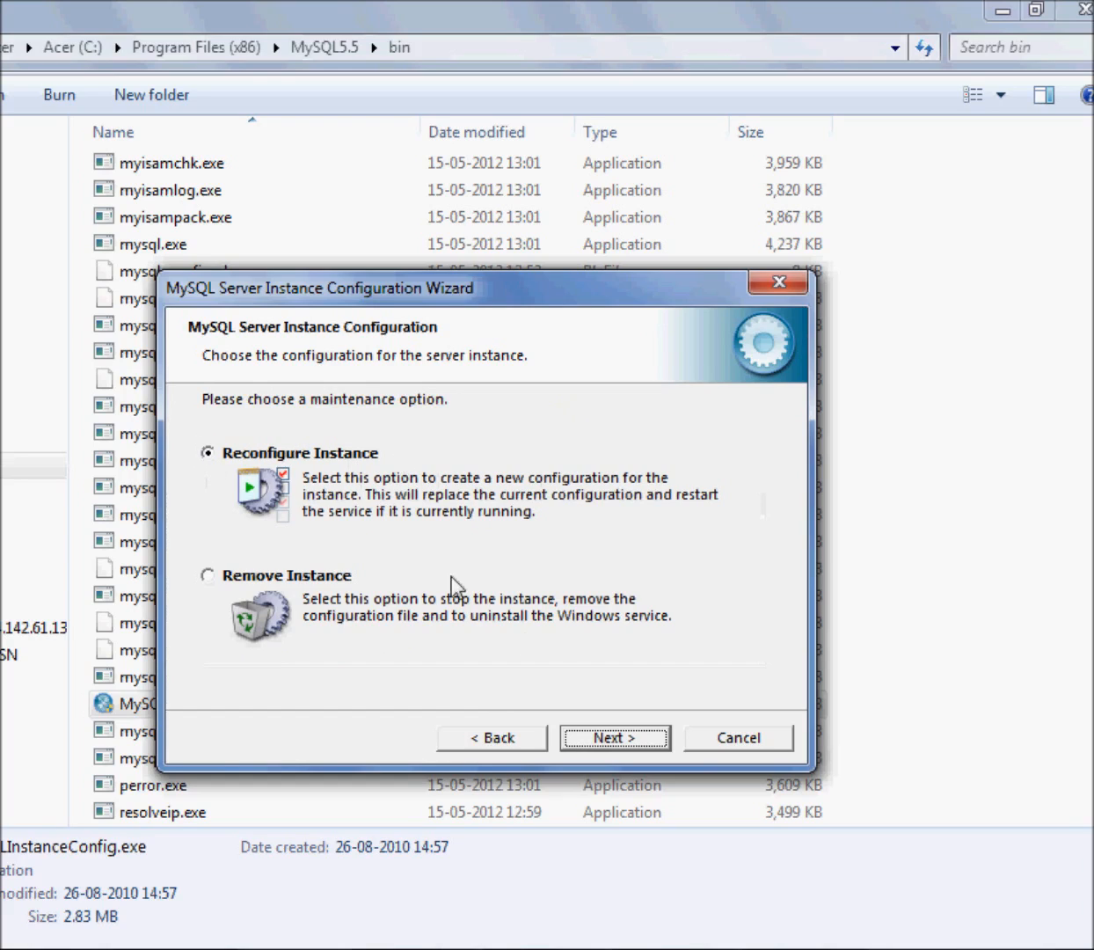
pyautogui.click(639, 746)
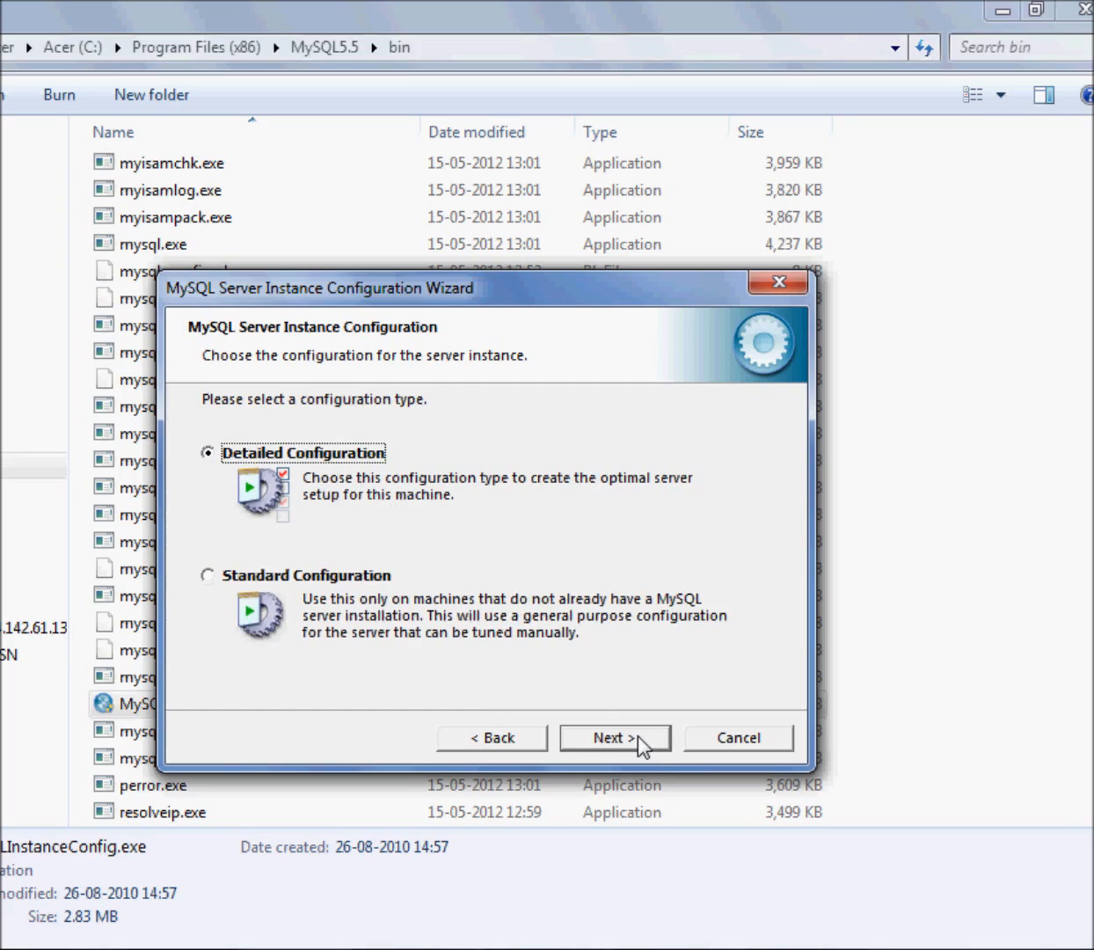
pyautogui.click(639, 742)
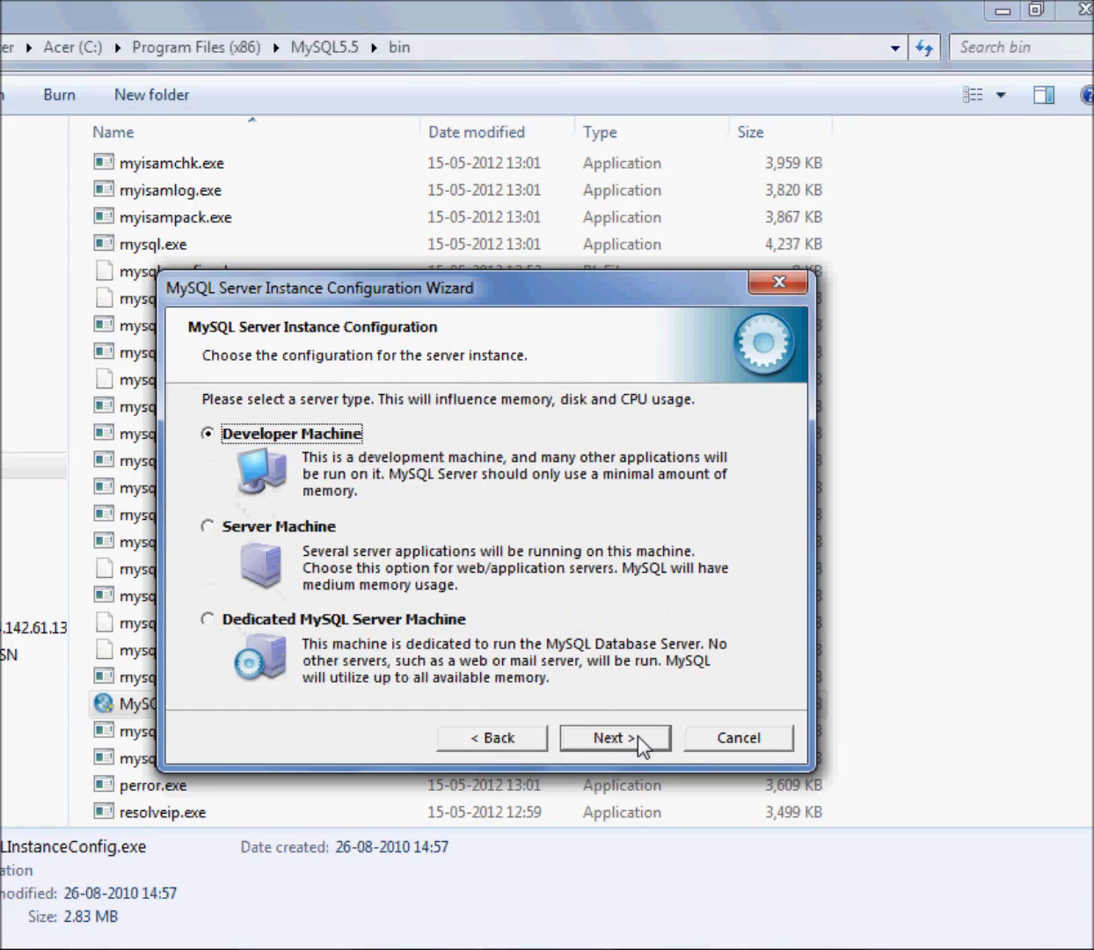
# Accept Developer Machine and Multifunctional Database, with the InnoDB tablespace in the Installation Path on drive C:
pyautogui.click(639, 743)
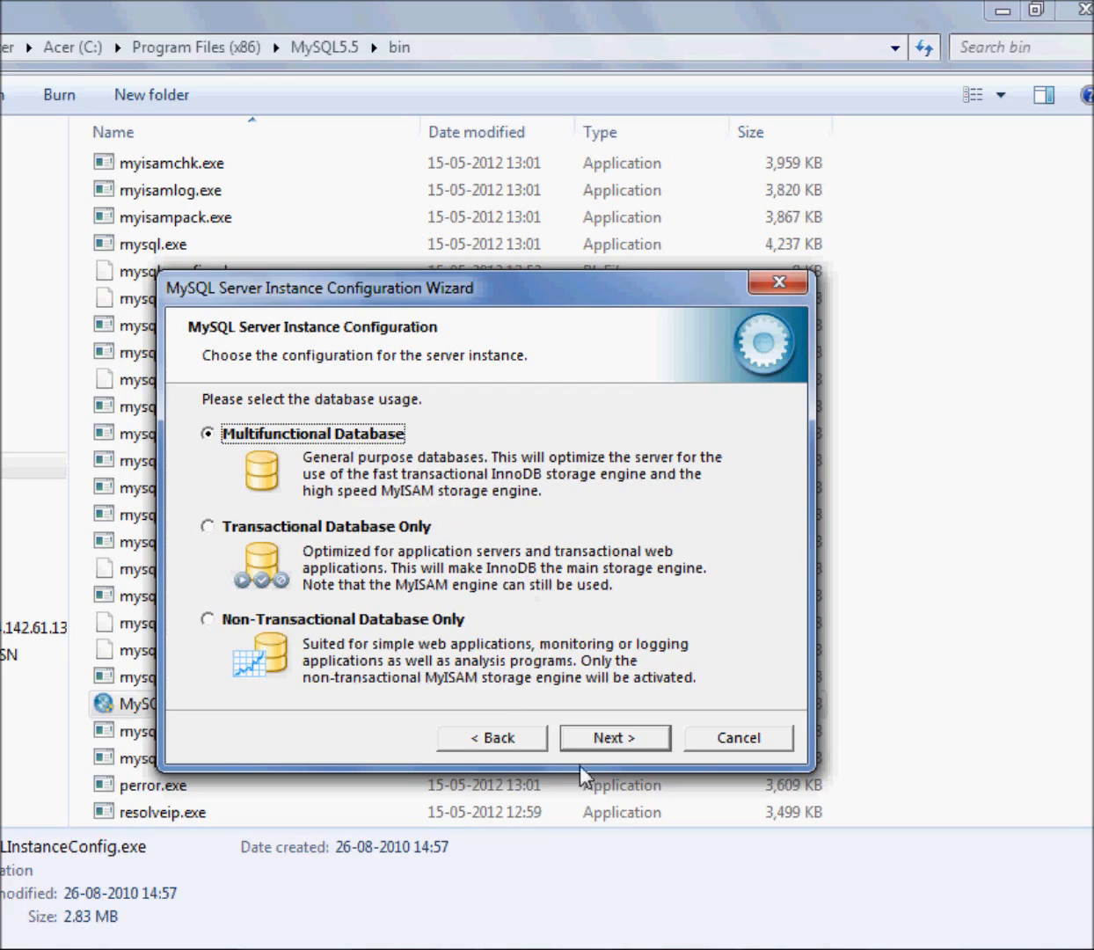
pyautogui.click(660, 743)
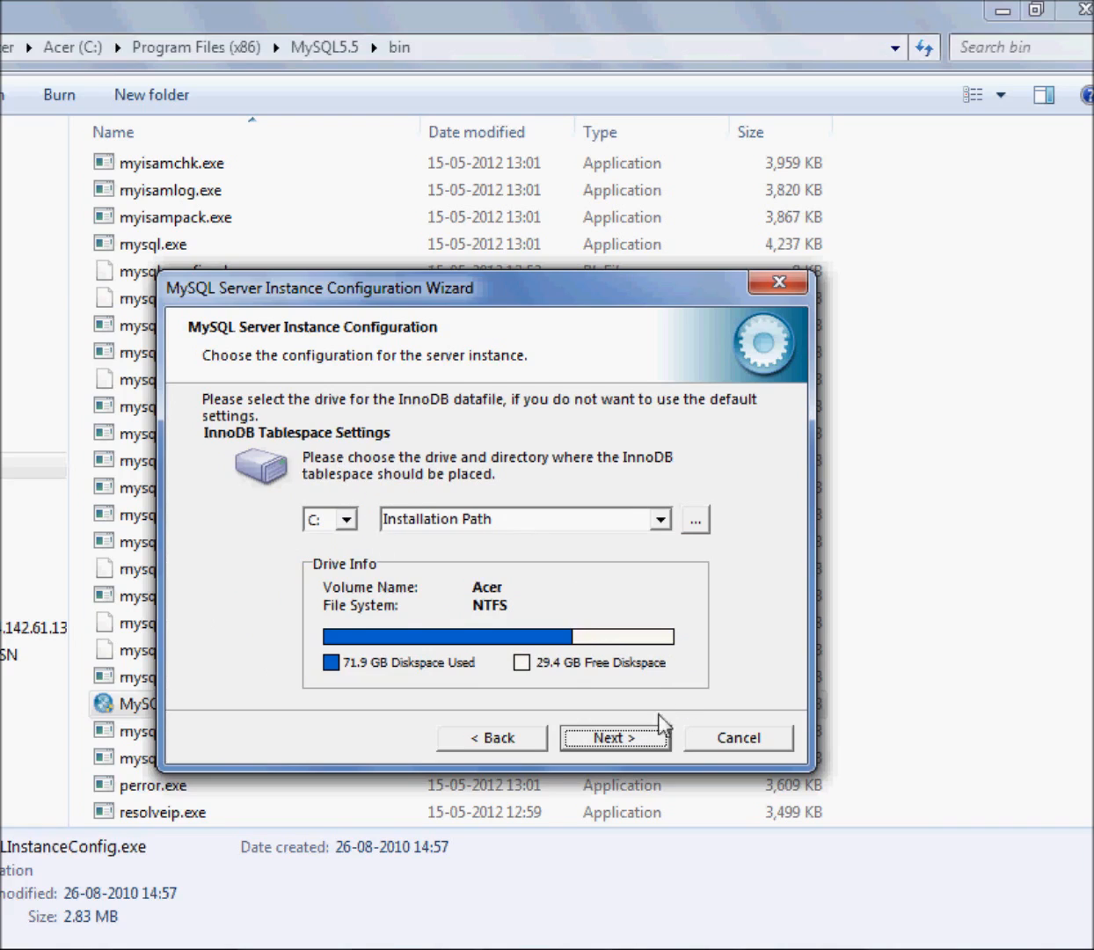
pyautogui.click(654, 740)
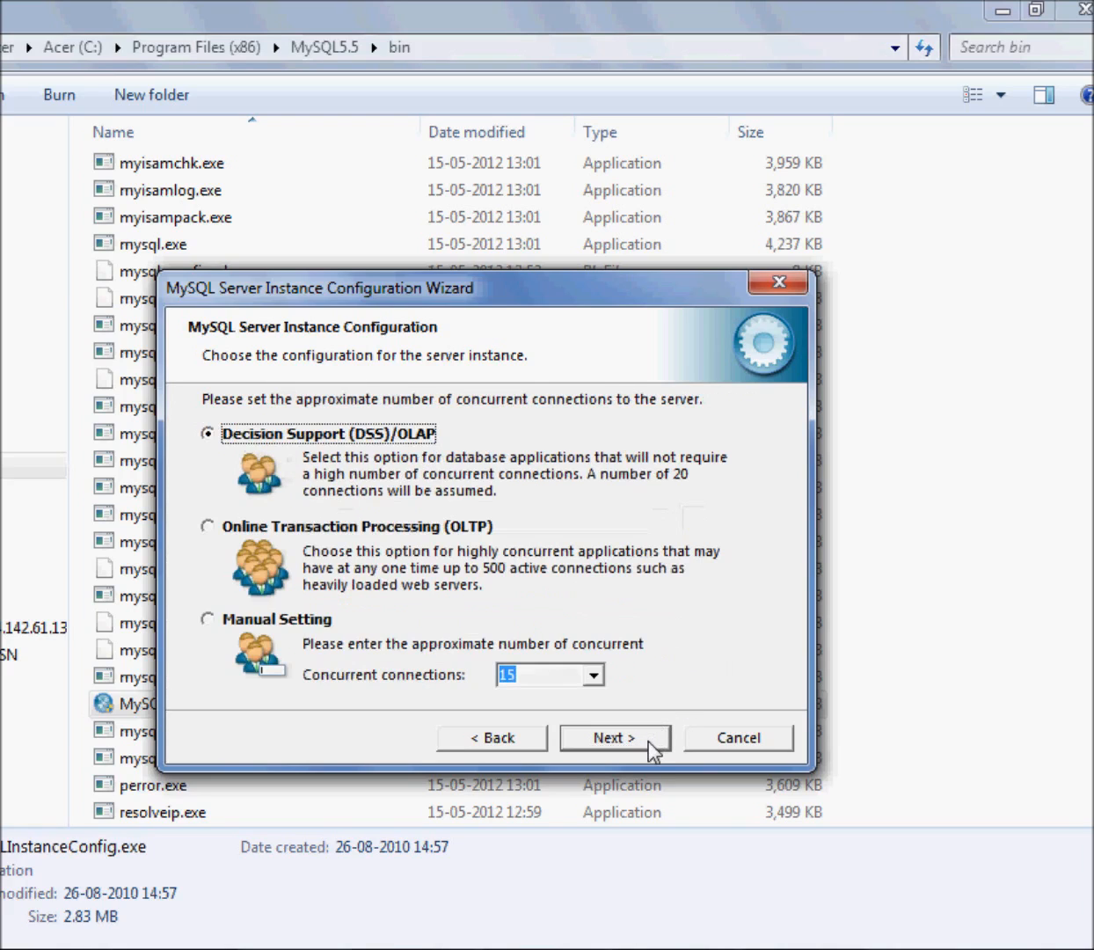
# Look through the available numbers of concurrent connections and proceed with the Decision Support (DSS)/OLAP option
pyautogui.click(594, 674)
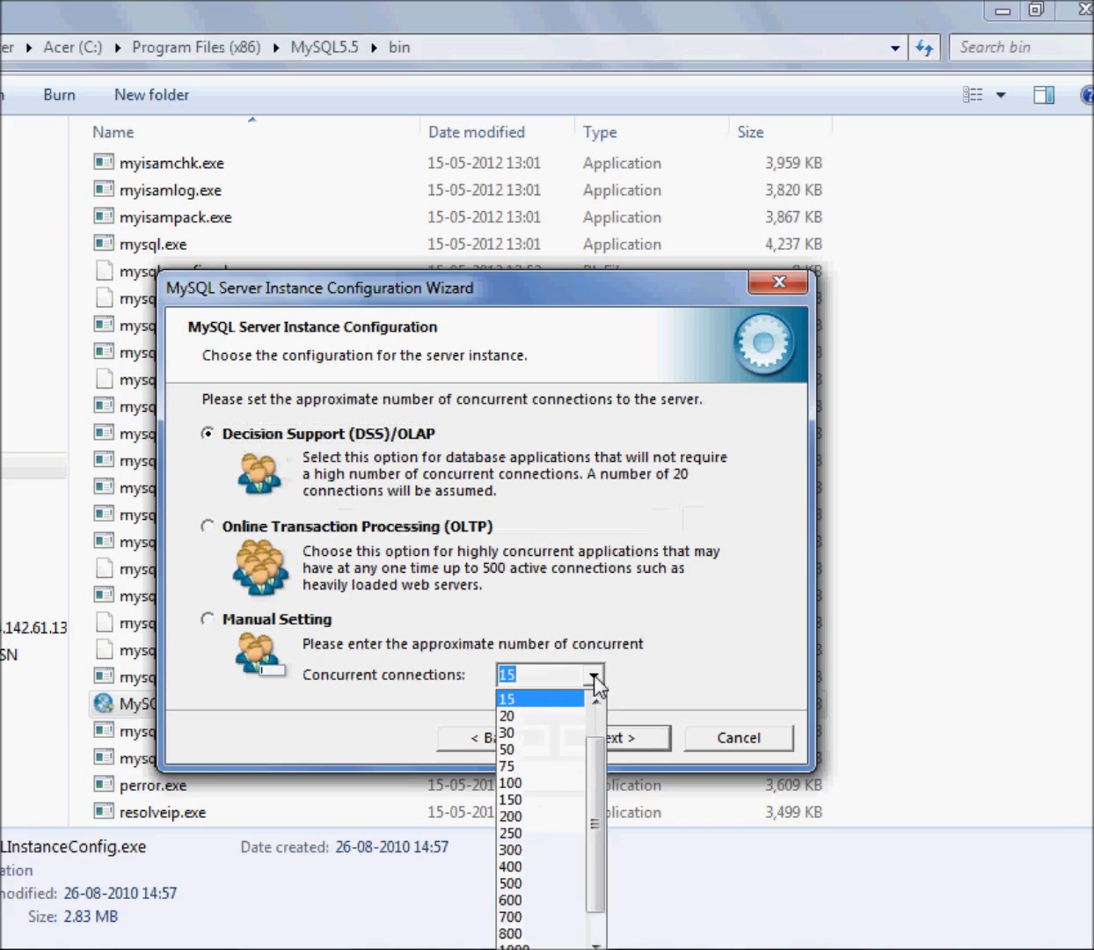
pyautogui.scroll(-2, 750, 654)
pyautogui.click(669, 179)
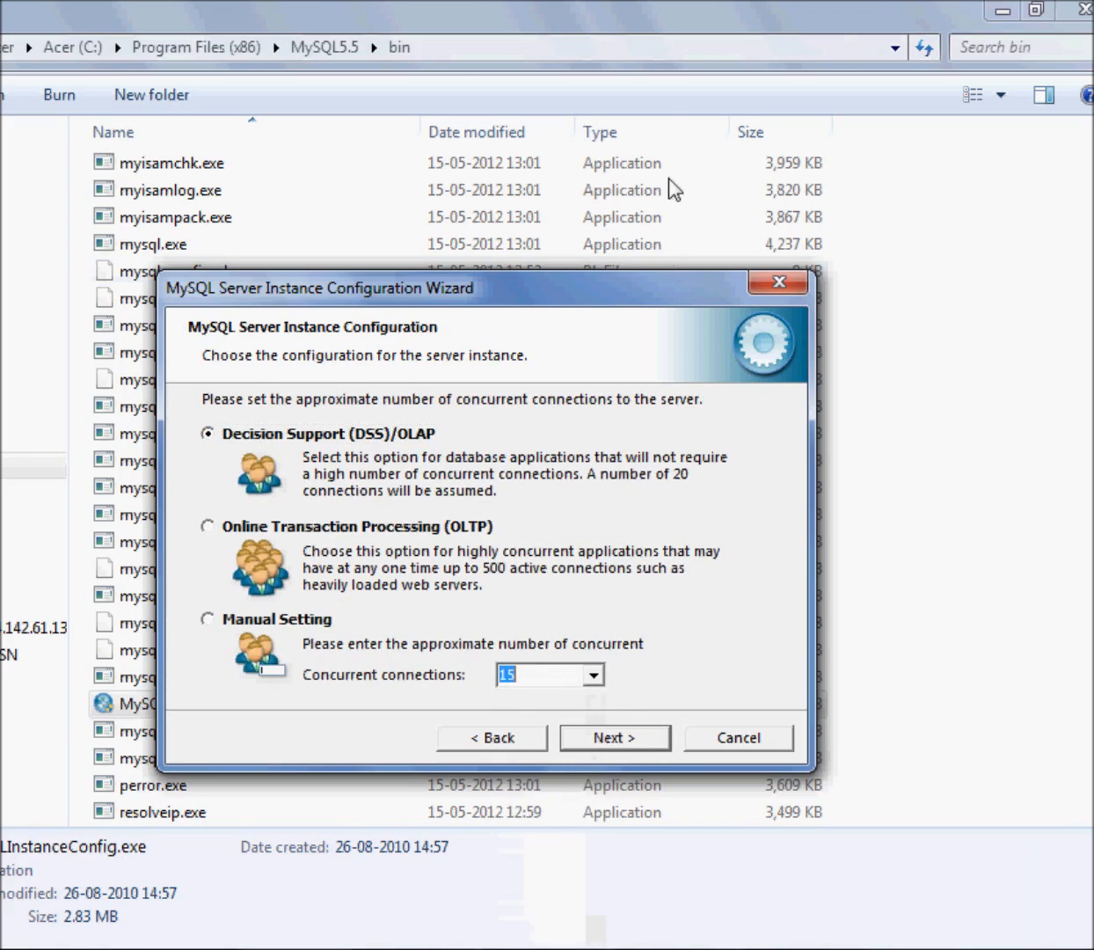
pyautogui.moveTo(672, 293); pyautogui.dragTo(673, 160)
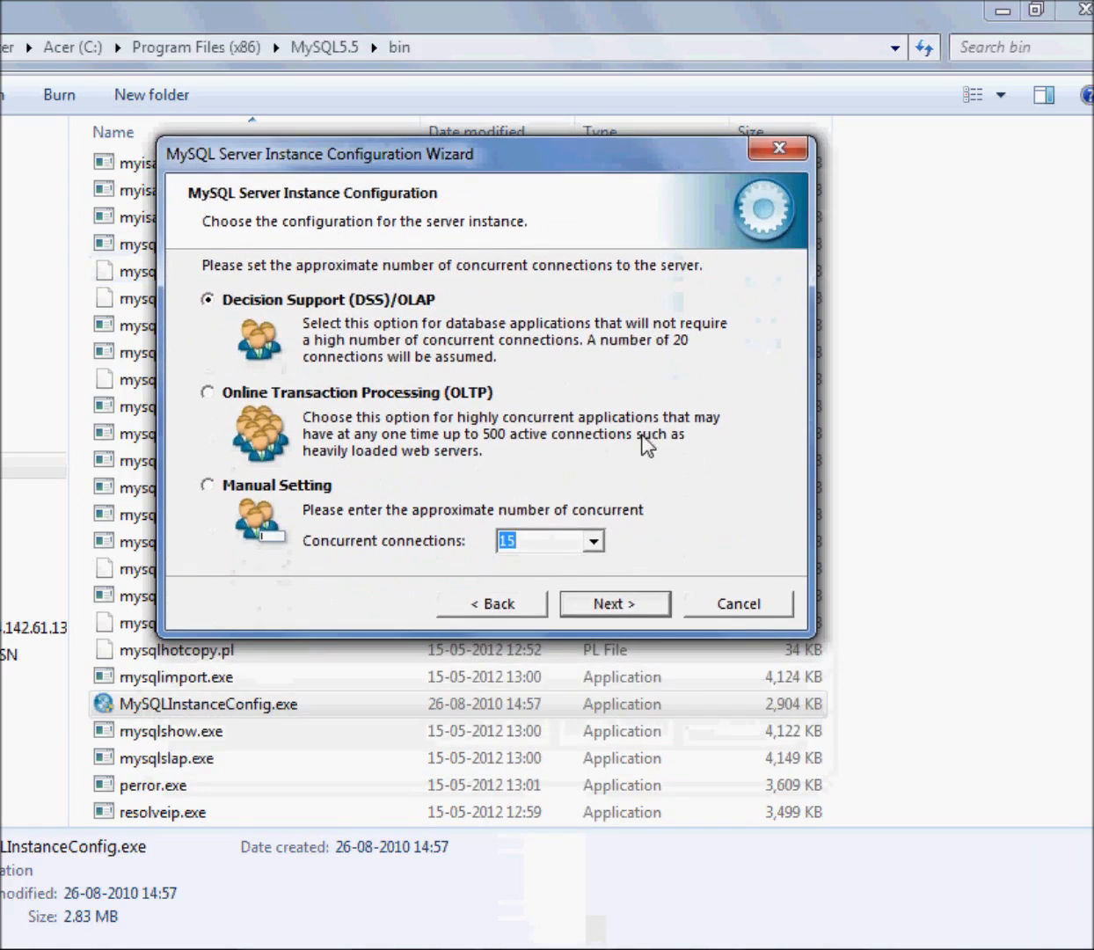
pyautogui.click(594, 541)
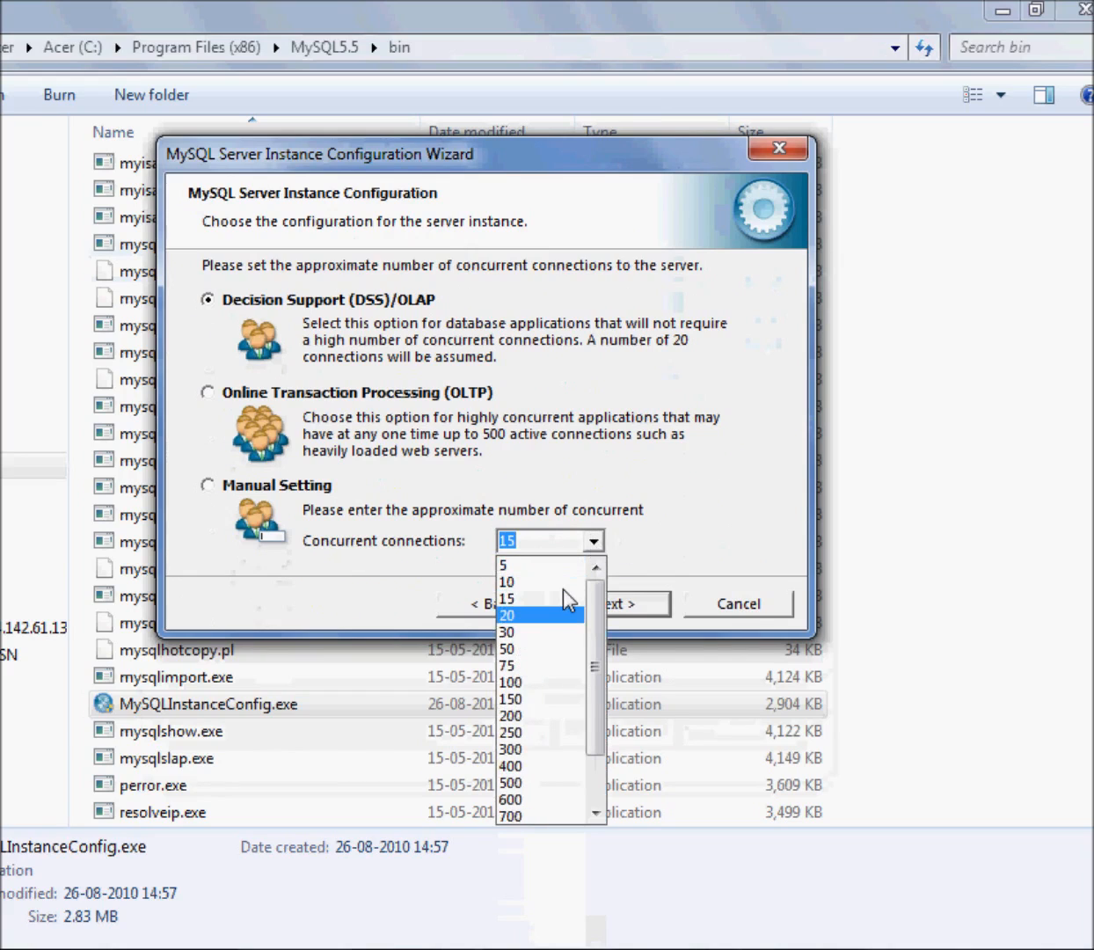
pyautogui.scroll(-2, 563, 615)
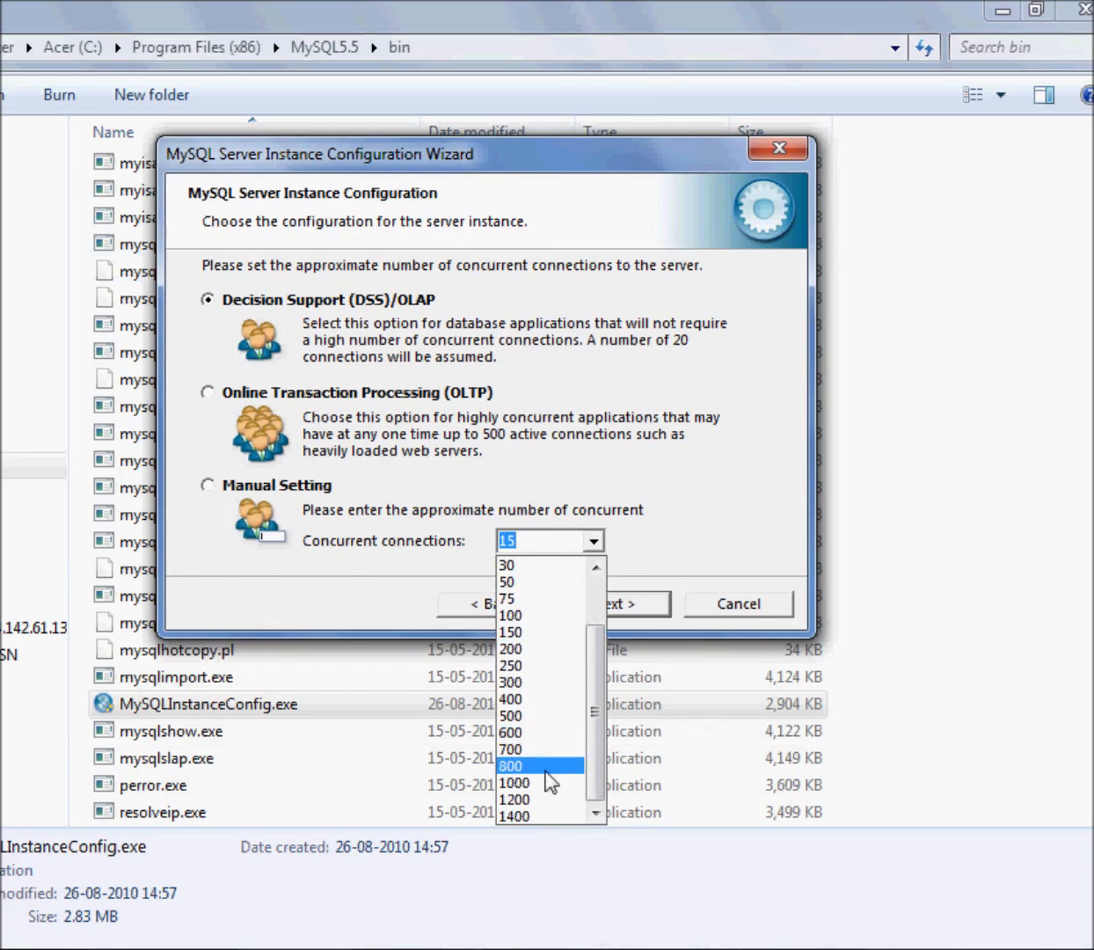
pyautogui.click(695, 523)
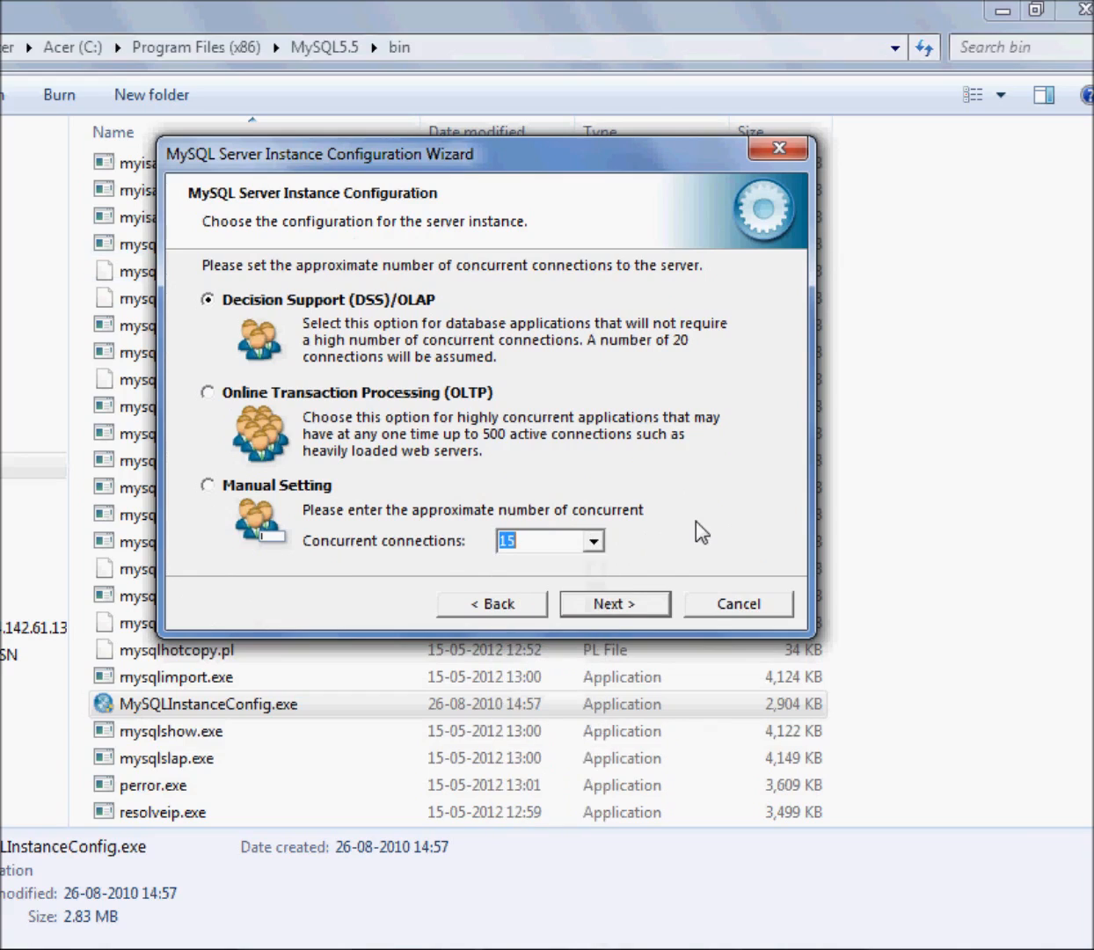
pyautogui.click(594, 541)
pyautogui.click(567, 580)
pyautogui.click(647, 607)
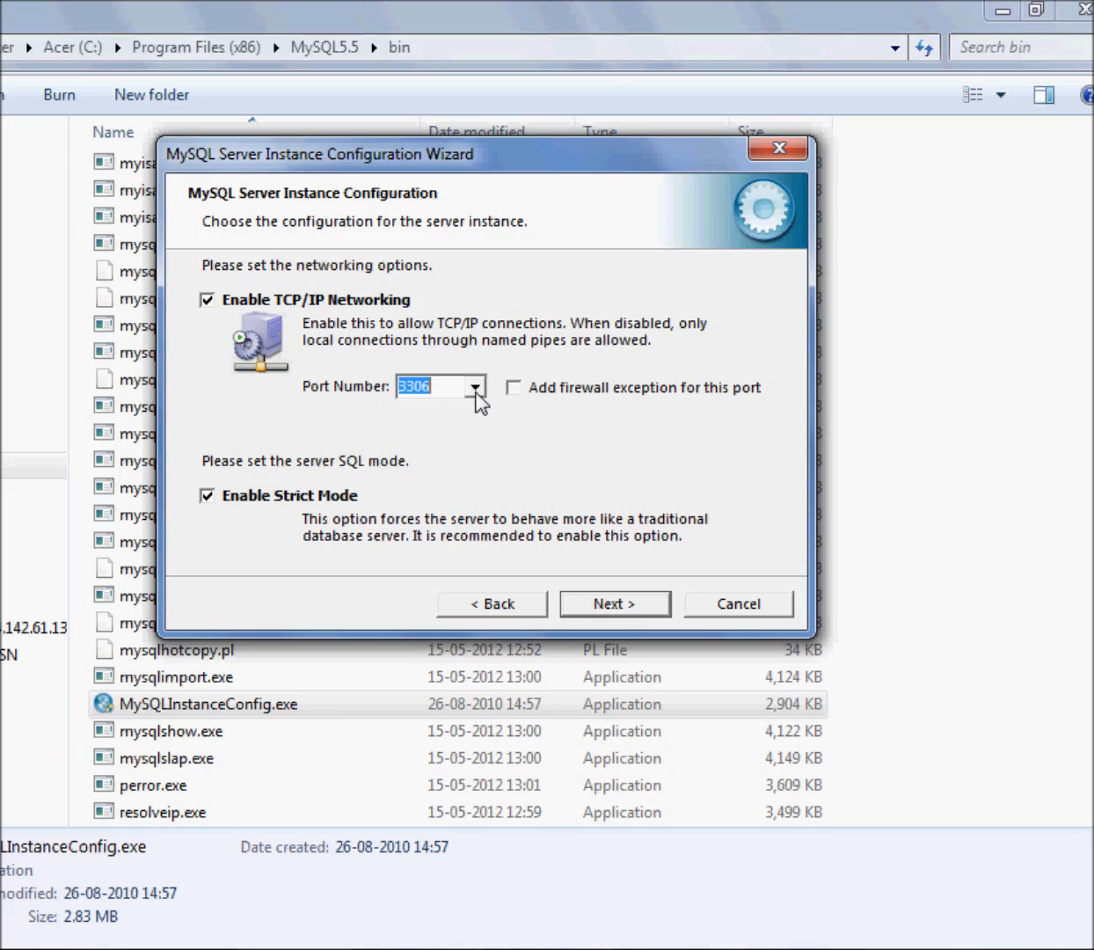
# Choose port number 3306 and accept the networking options with TCP/IP Networking and Strict Mode enabled
pyautogui.click(446, 388)
pyautogui.click(474, 387)
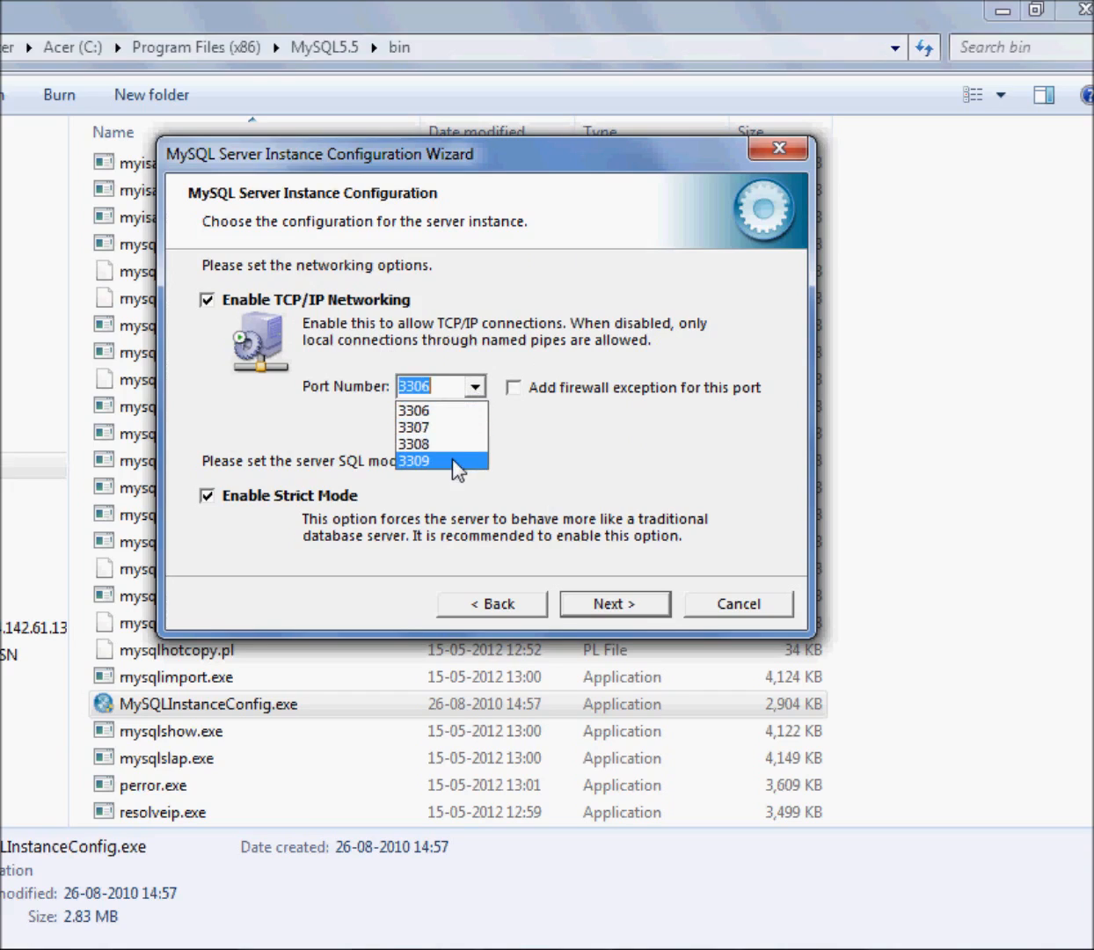
pyautogui.click(454, 413)
pyautogui.click(417, 384)
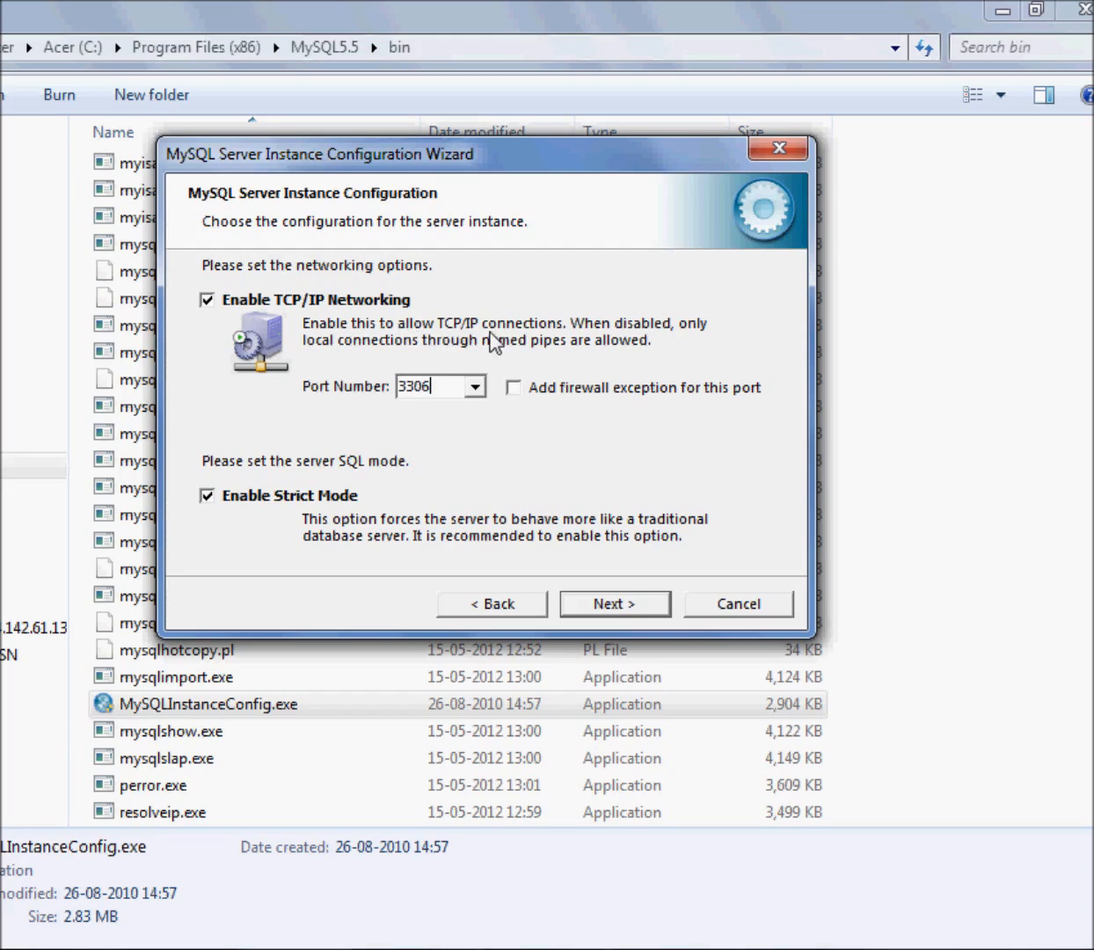
pyautogui.click(654, 607)
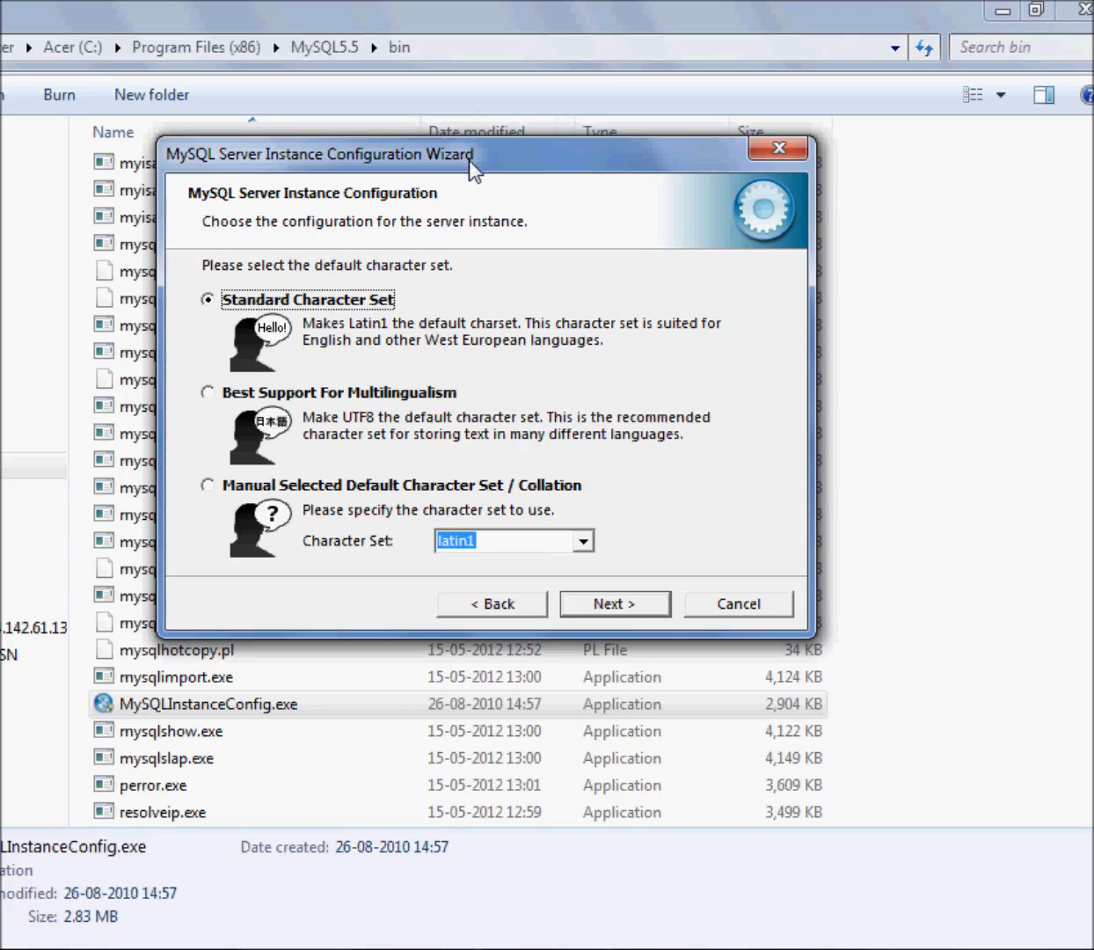
# Look through the list of manual character sets and proceed with the Standard Character Set as the default
pyautogui.moveTo(469, 152); pyautogui.dragTo(489, 188)
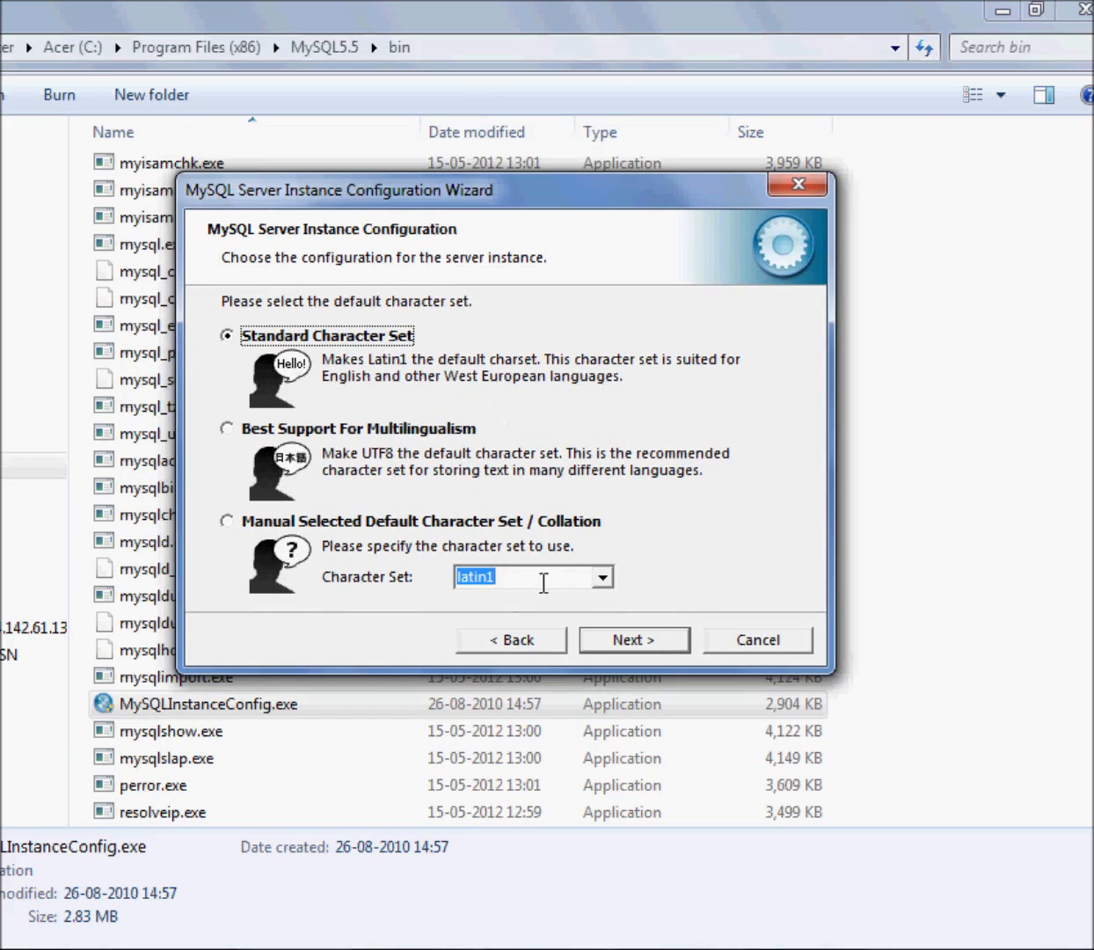
pyautogui.click(602, 577)
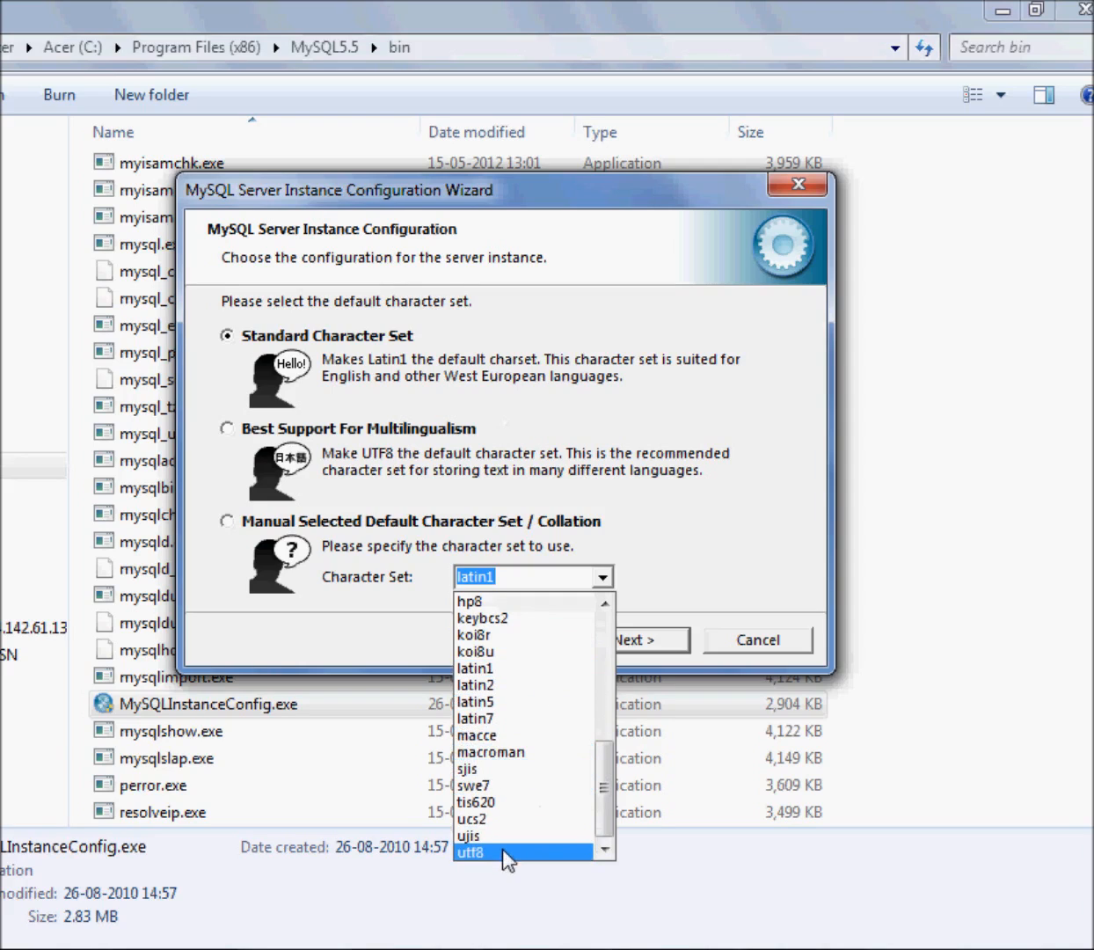
pyautogui.moveTo(591, 768); pyautogui.dragTo(633, 664)
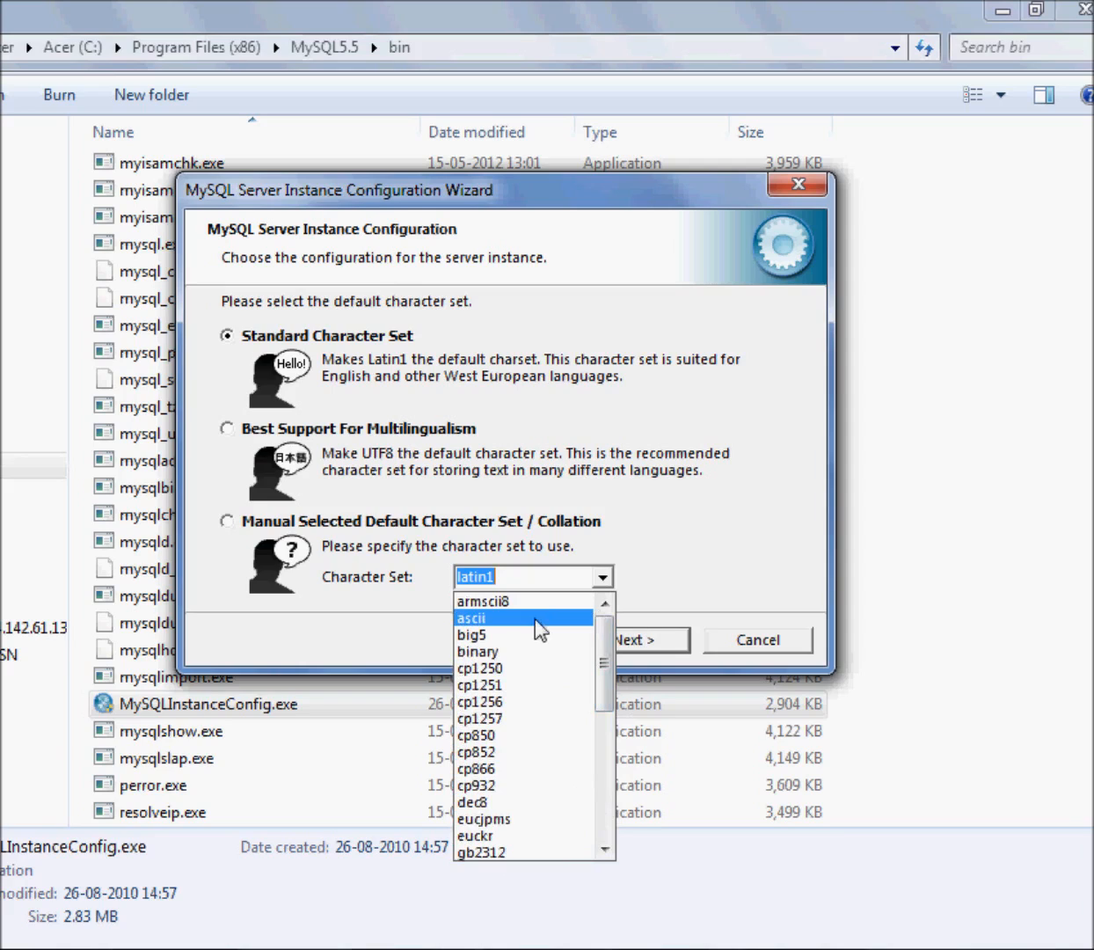
pyautogui.scroll(-7, 545, 641)
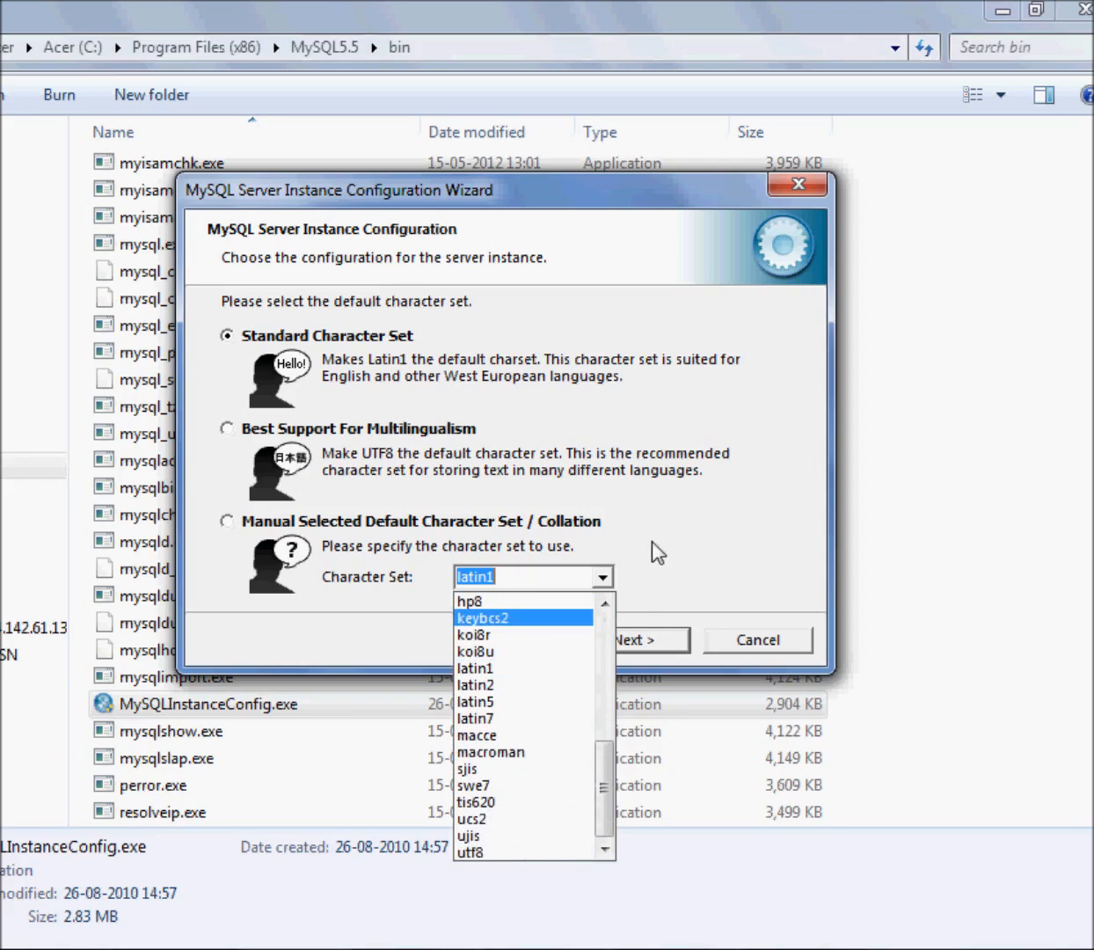
pyautogui.click(675, 545)
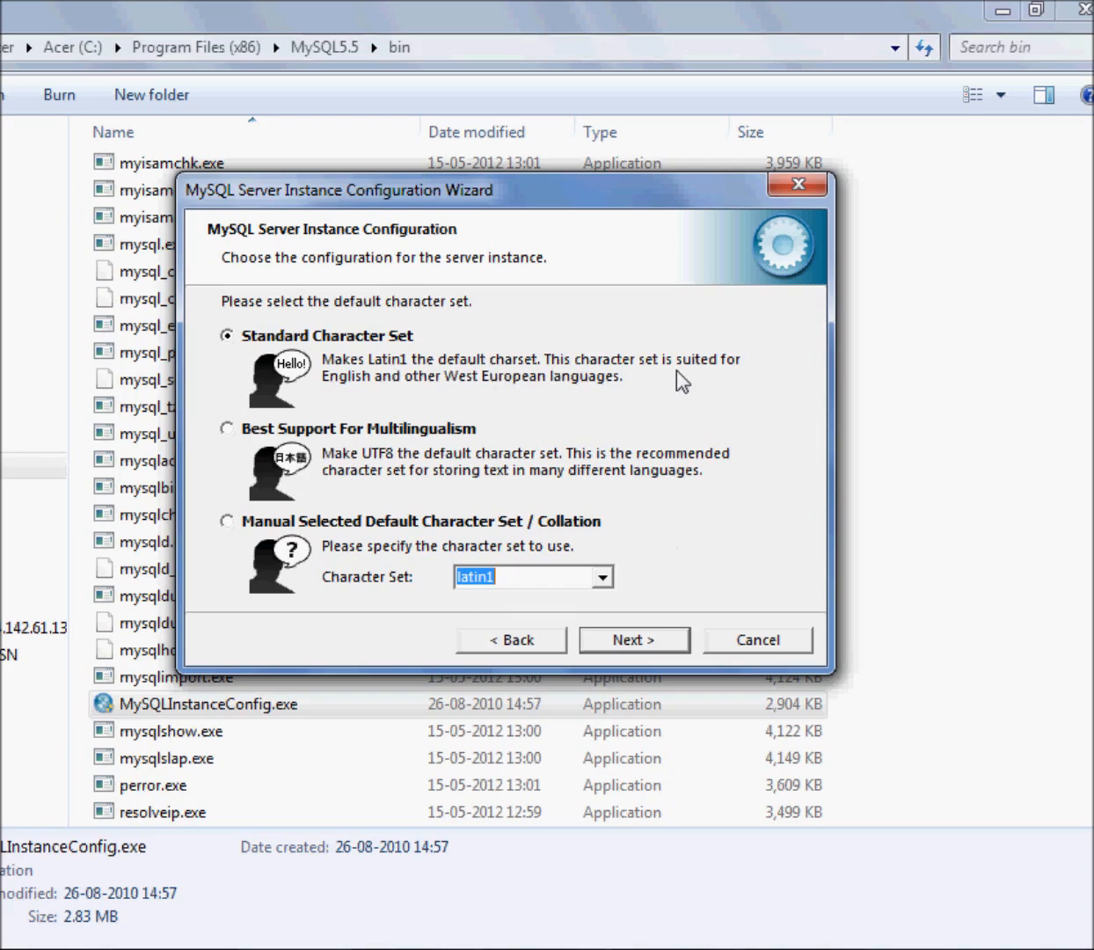
pyautogui.click(661, 646)
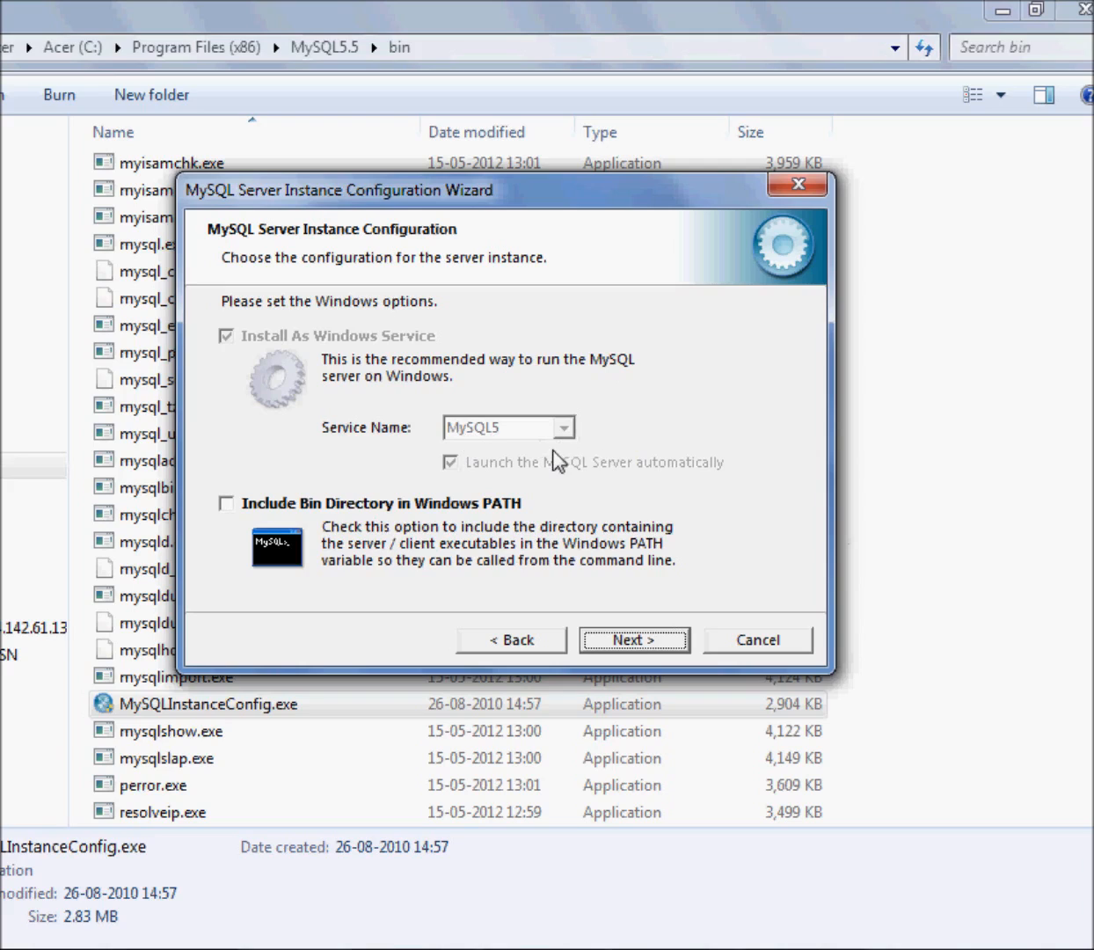
# Accept the Windows service options, then fill in the current root password and the new root password with its confirmation
pyautogui.click(625, 640)
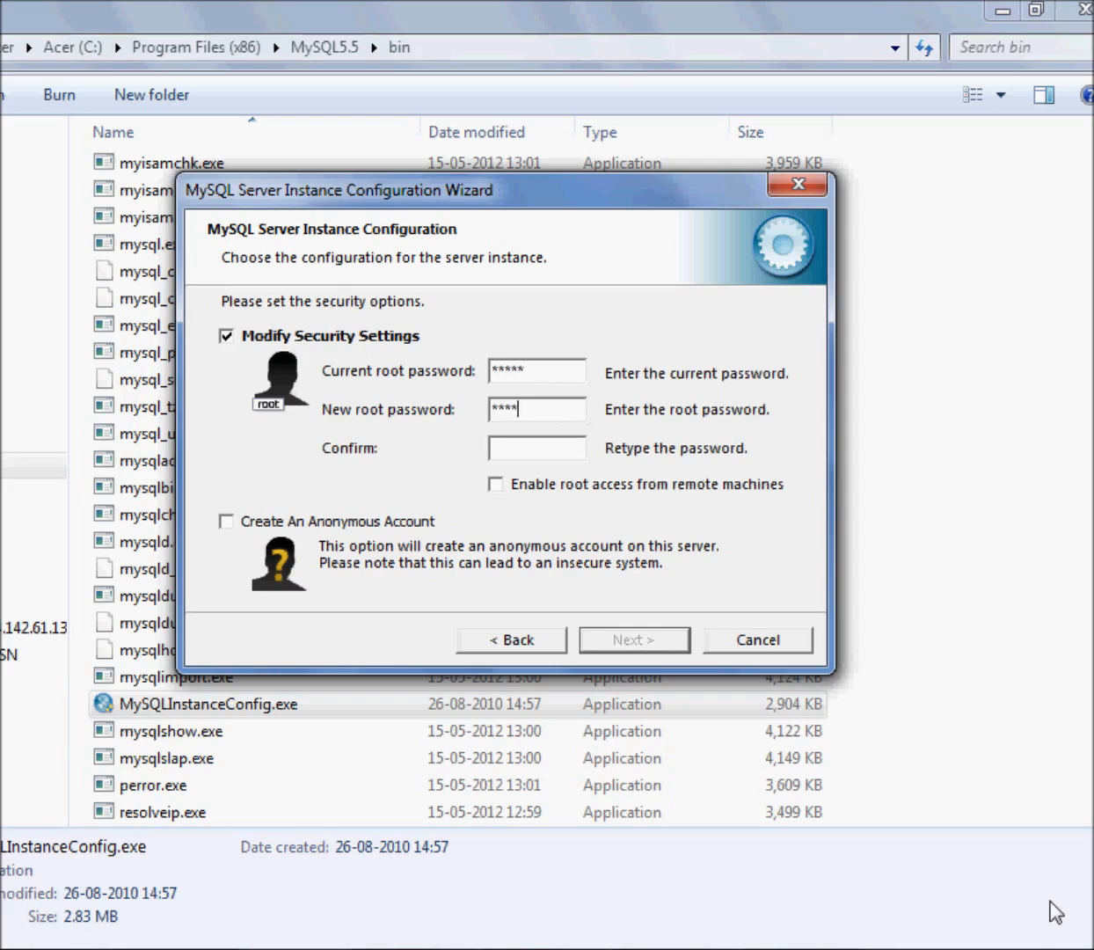
pyautogui.write('ql')
pyautogui.click(663, 647)
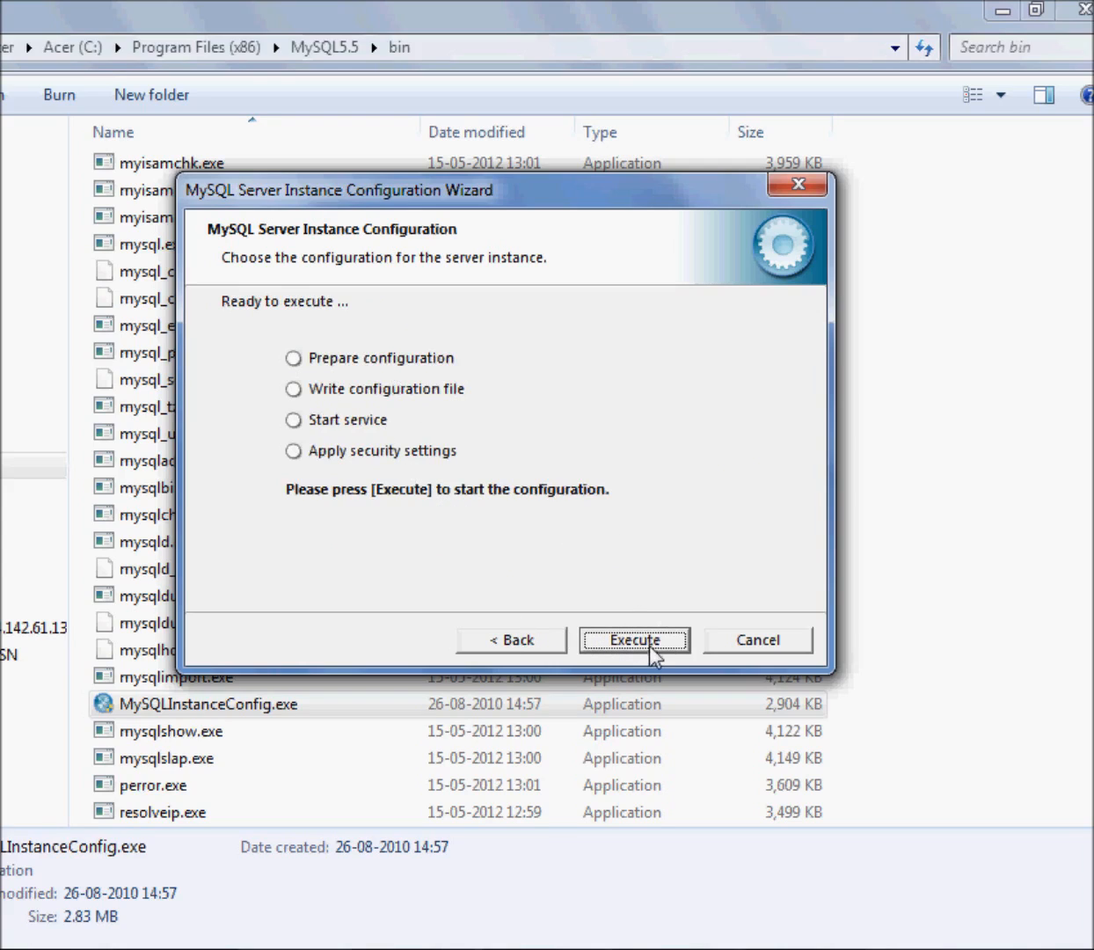
# Recheck the security settings, execute the instance configuration and close the wizard
pyautogui.click(524, 639)
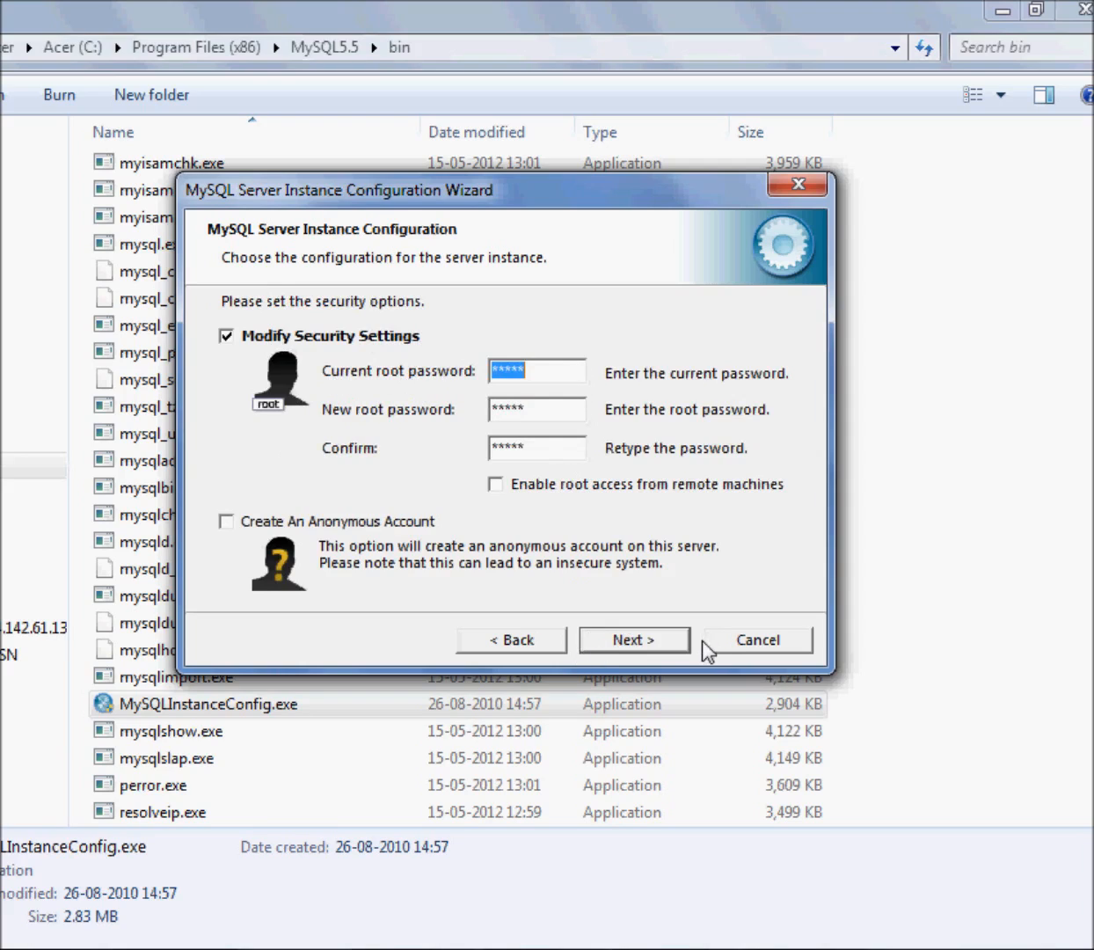
pyautogui.click(678, 640)
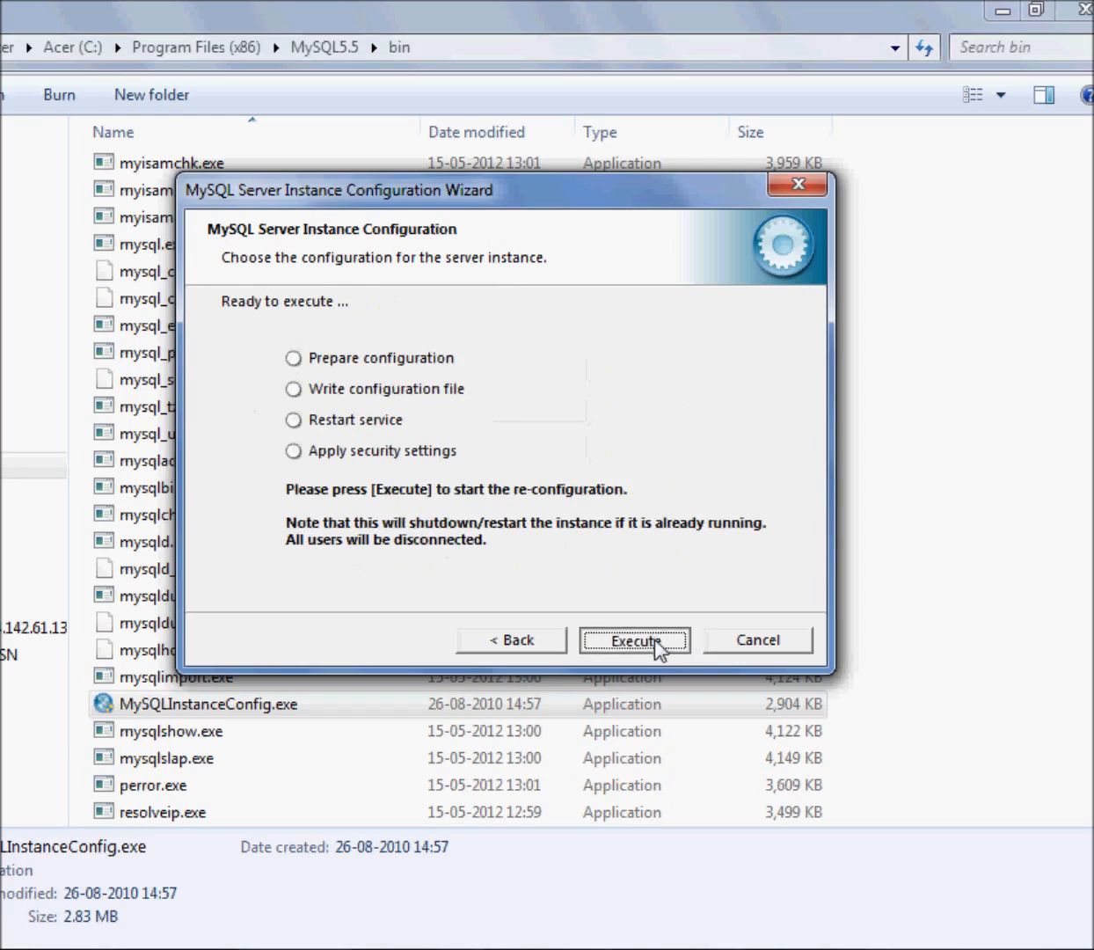
pyautogui.click(655, 648)
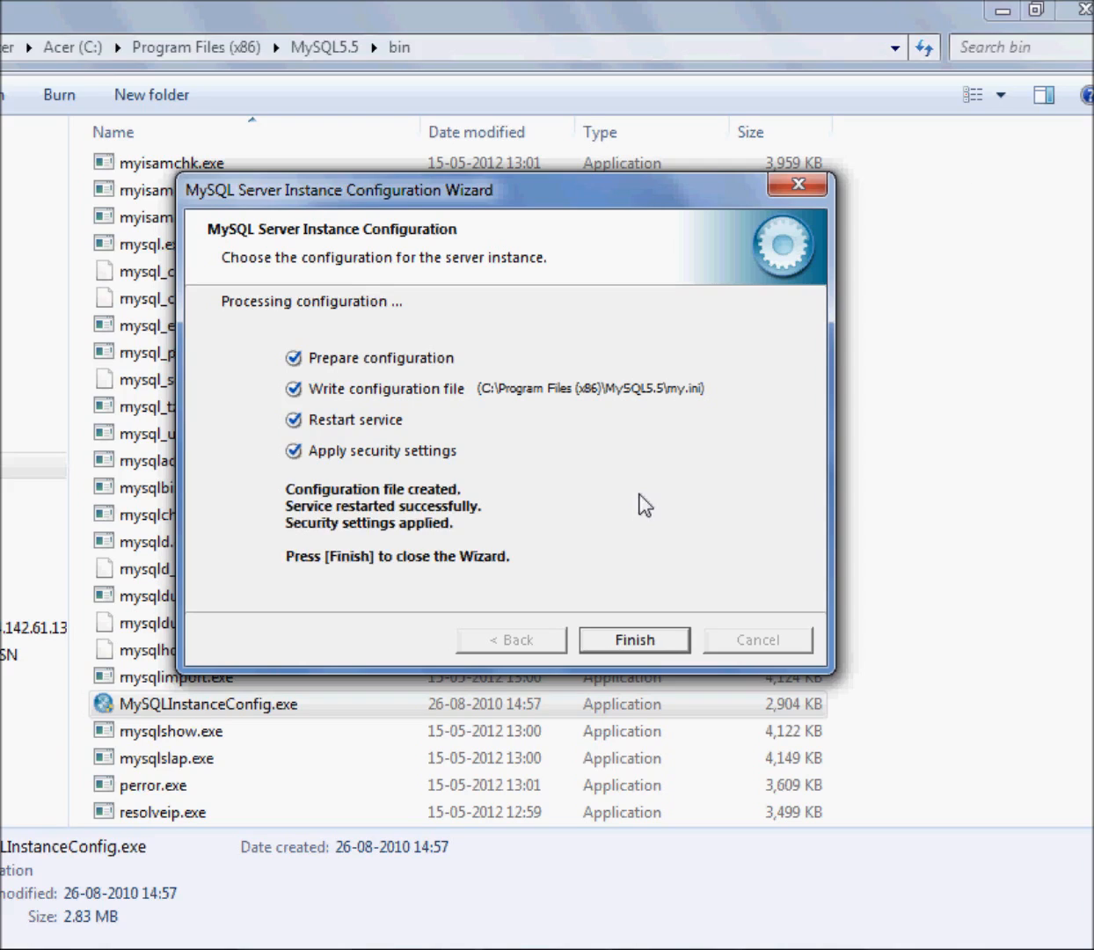
pyautogui.click(621, 645)
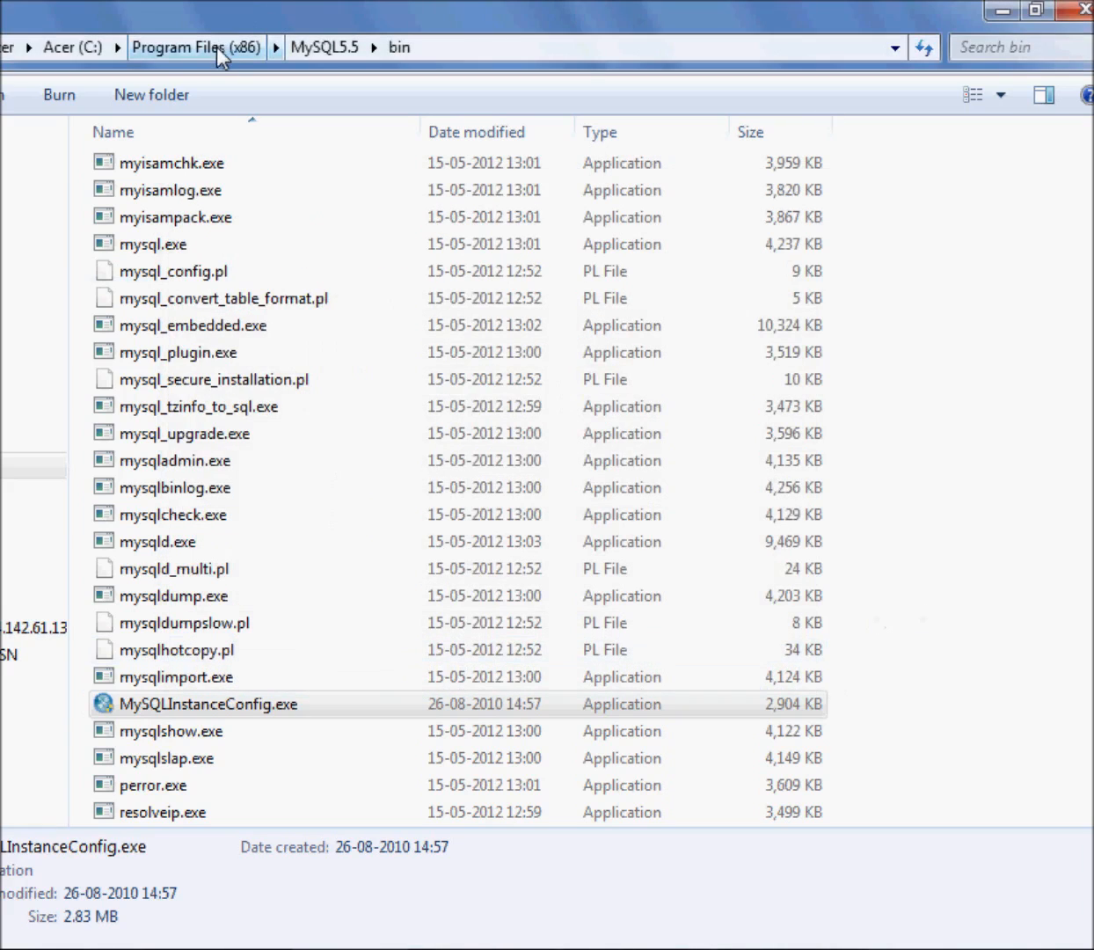
# Open the mysql folder inside the MySQL5.5 data folder and look through its table files
pyautogui.click(303, 44)
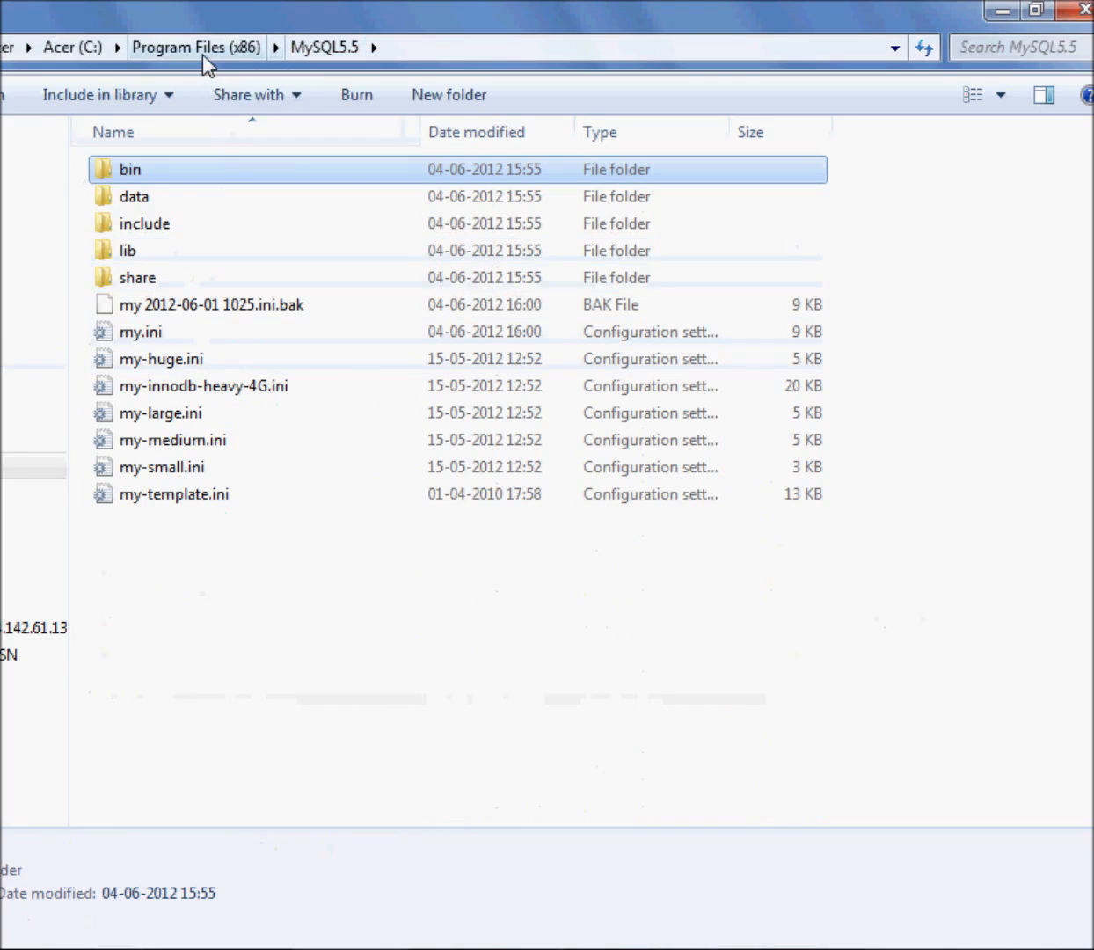
pyautogui.click(158, 197)
pyautogui.doubleClick(186, 202)
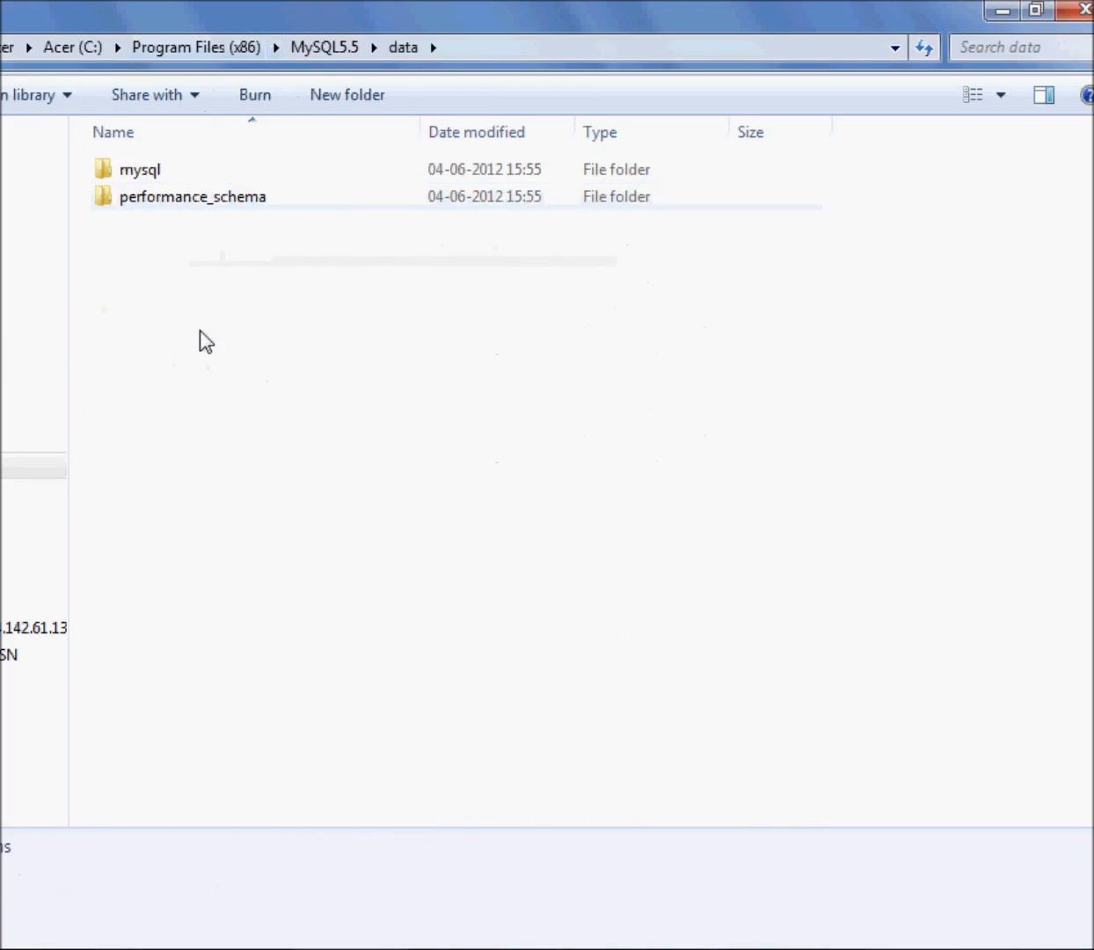
pyautogui.doubleClick(144, 171)
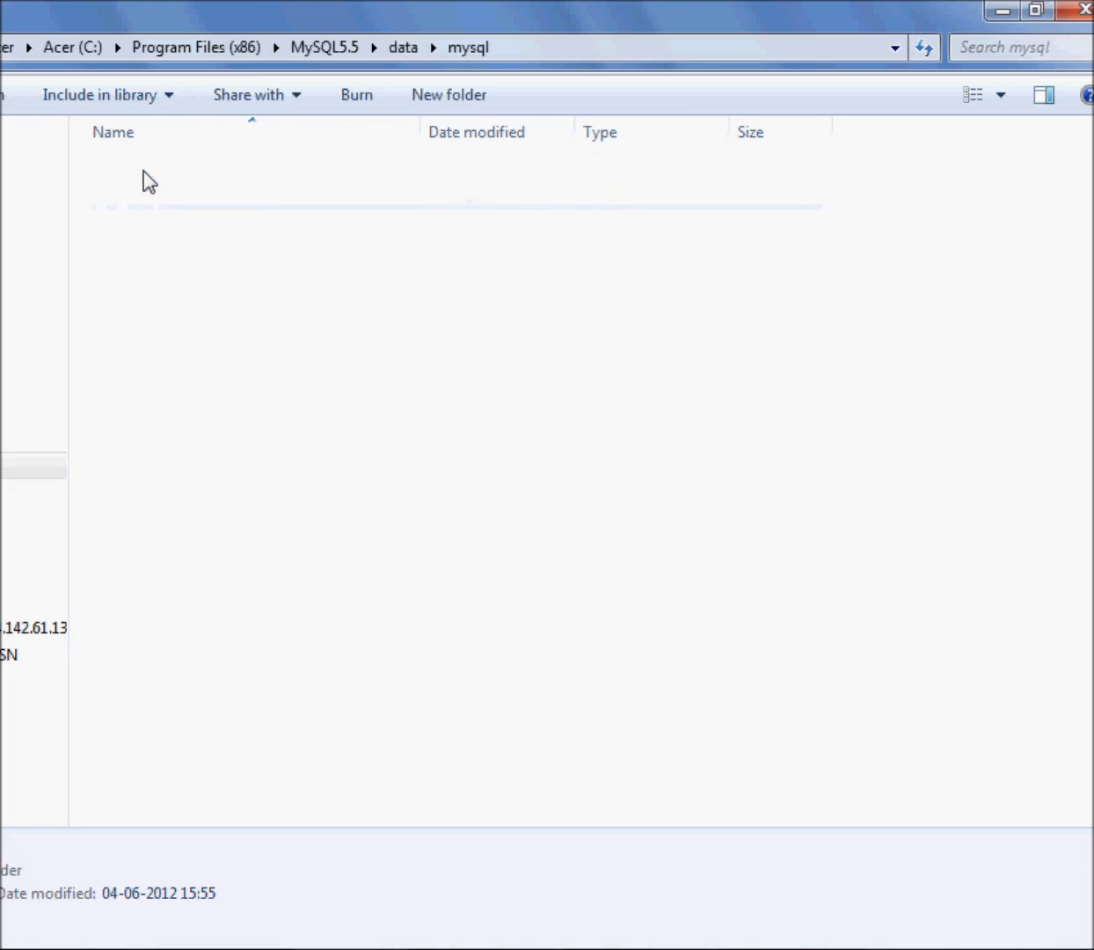
pyautogui.scroll(-10, 279, 352)
pyautogui.scroll(-6, 279, 352)
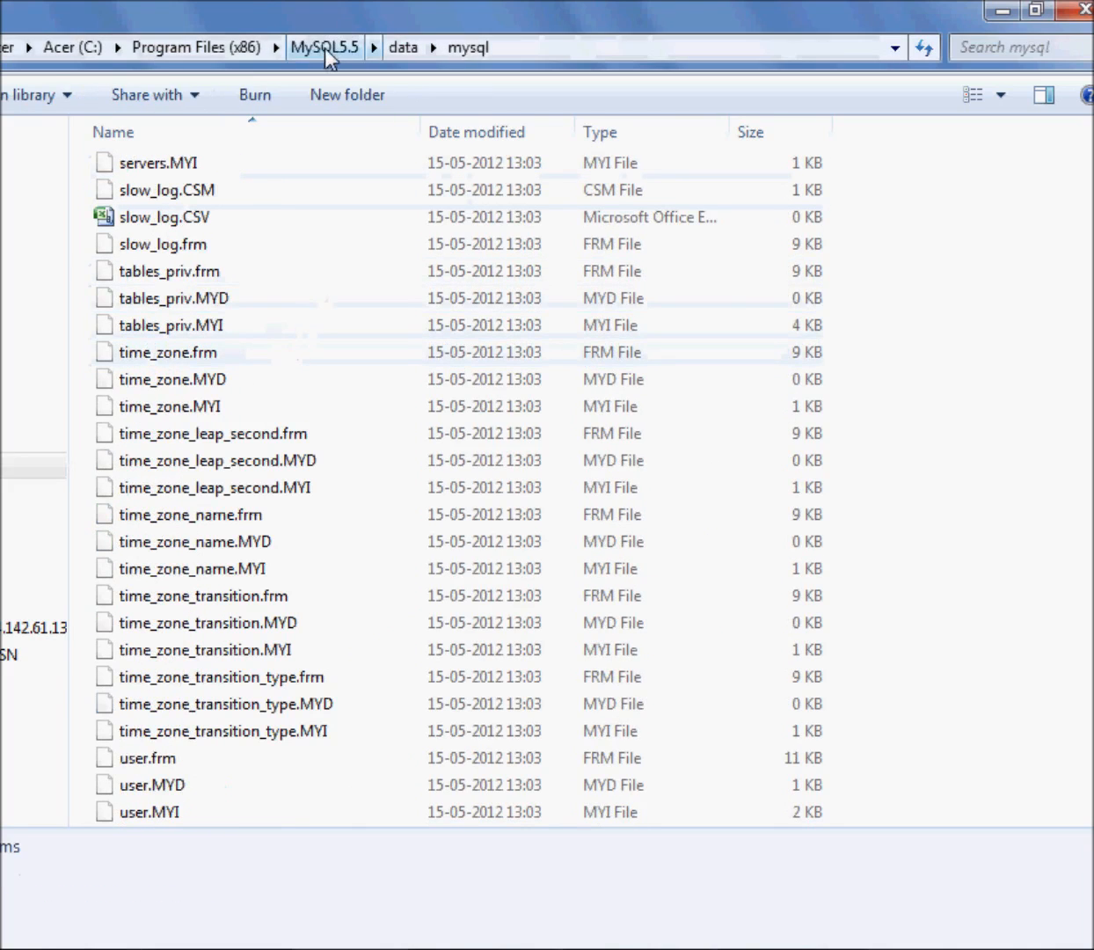
# Check the performance_schema folder inside the data folder and return to the MySQL5.5 folder
pyautogui.click(327, 58)
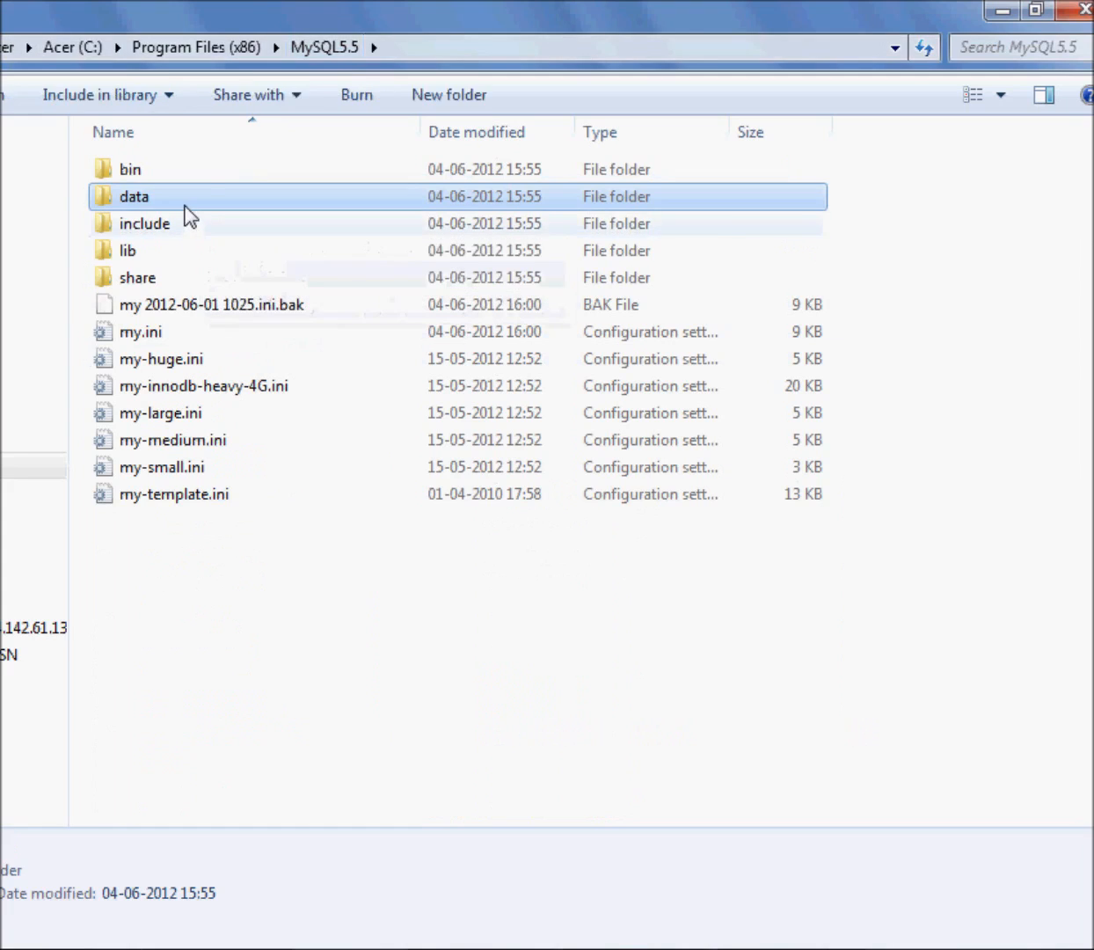
pyautogui.doubleClick(186, 205)
pyautogui.doubleClick(216, 202)
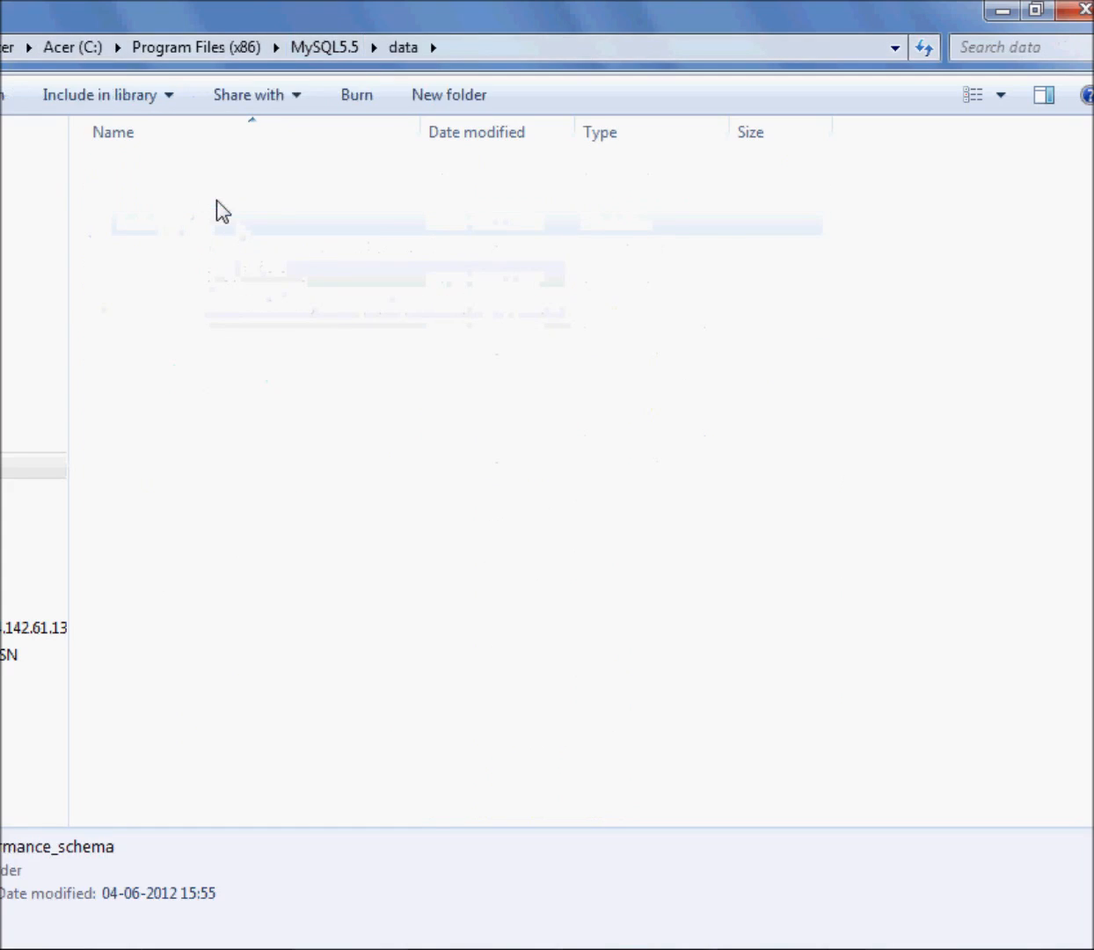
pyautogui.click(325, 55)
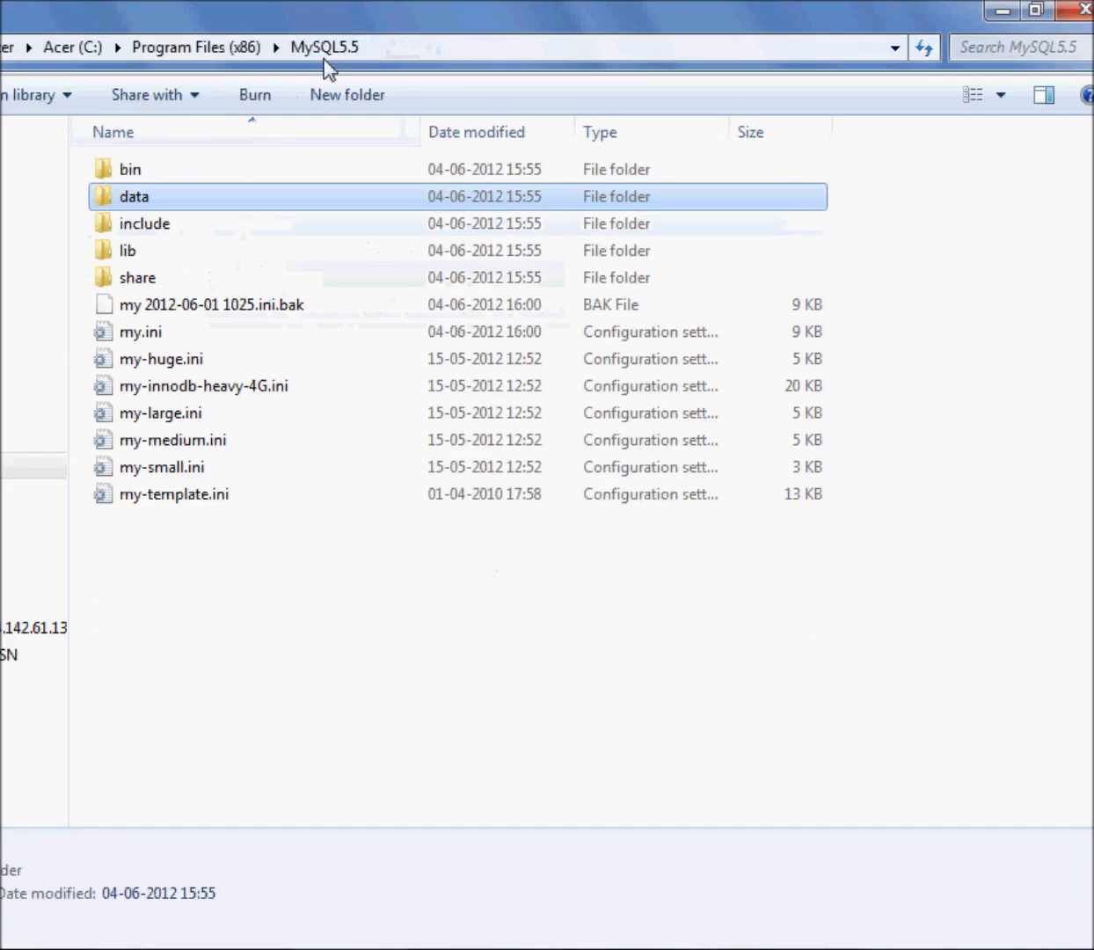
# Open my.ini from the MySQL5.5 folder in EditPlus
pyautogui.click(321, 661)
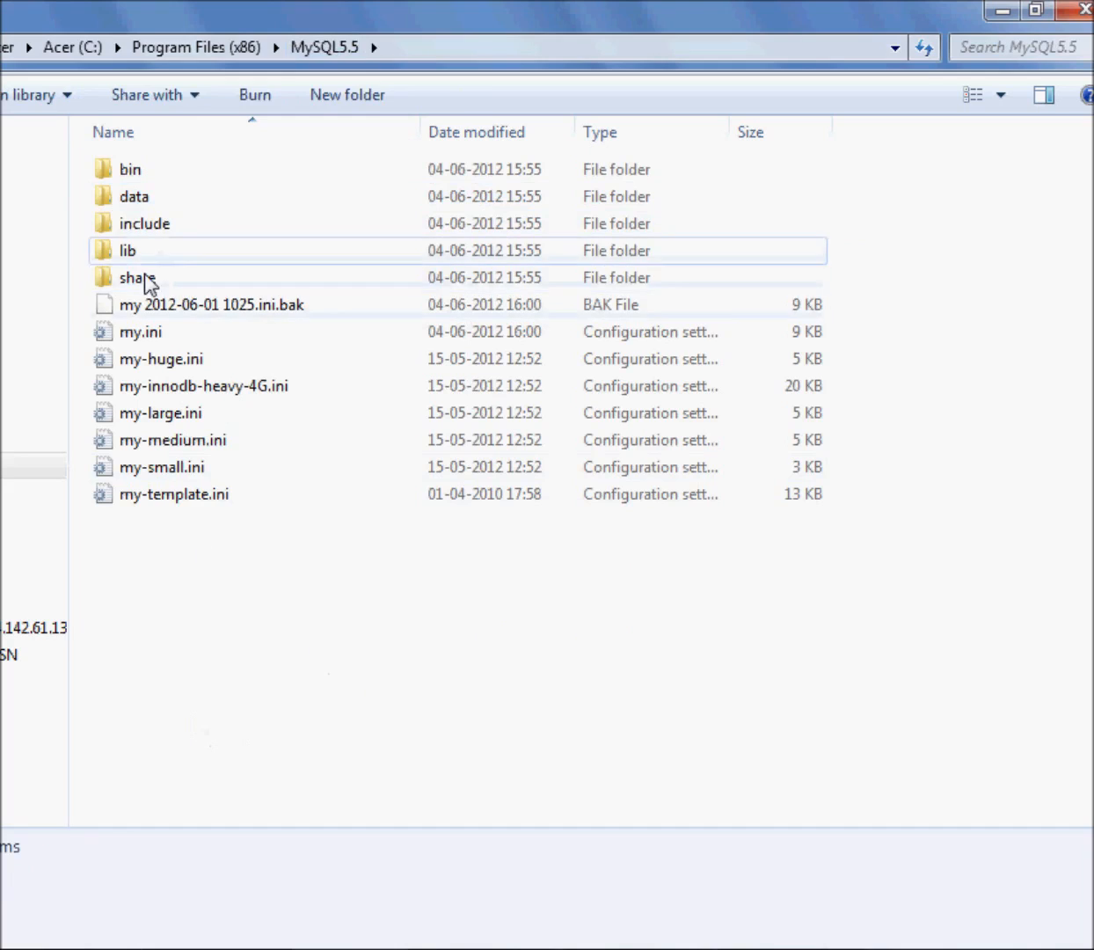
pyautogui.click(139, 332)
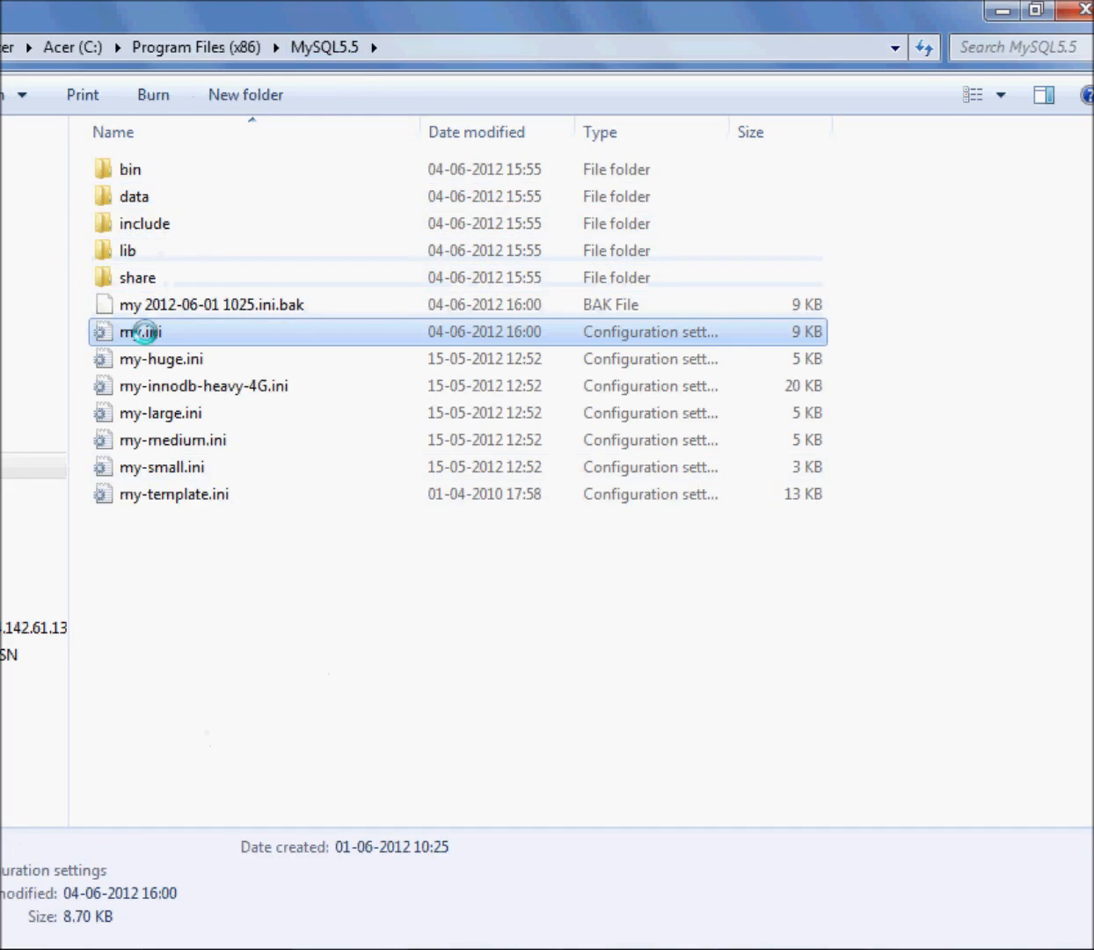
pyautogui.rightClick(142, 332)
pyautogui.click(157, 387)
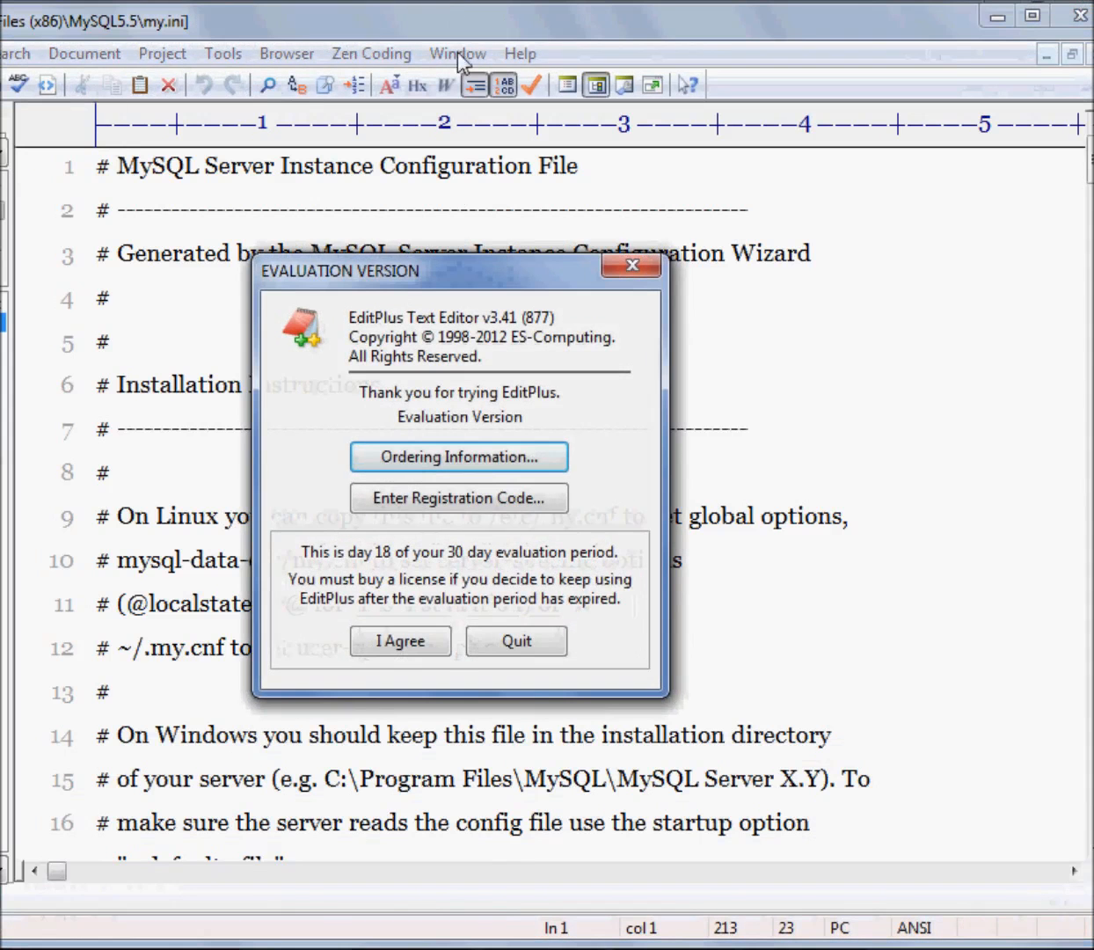
pyautogui.click(420, 633)
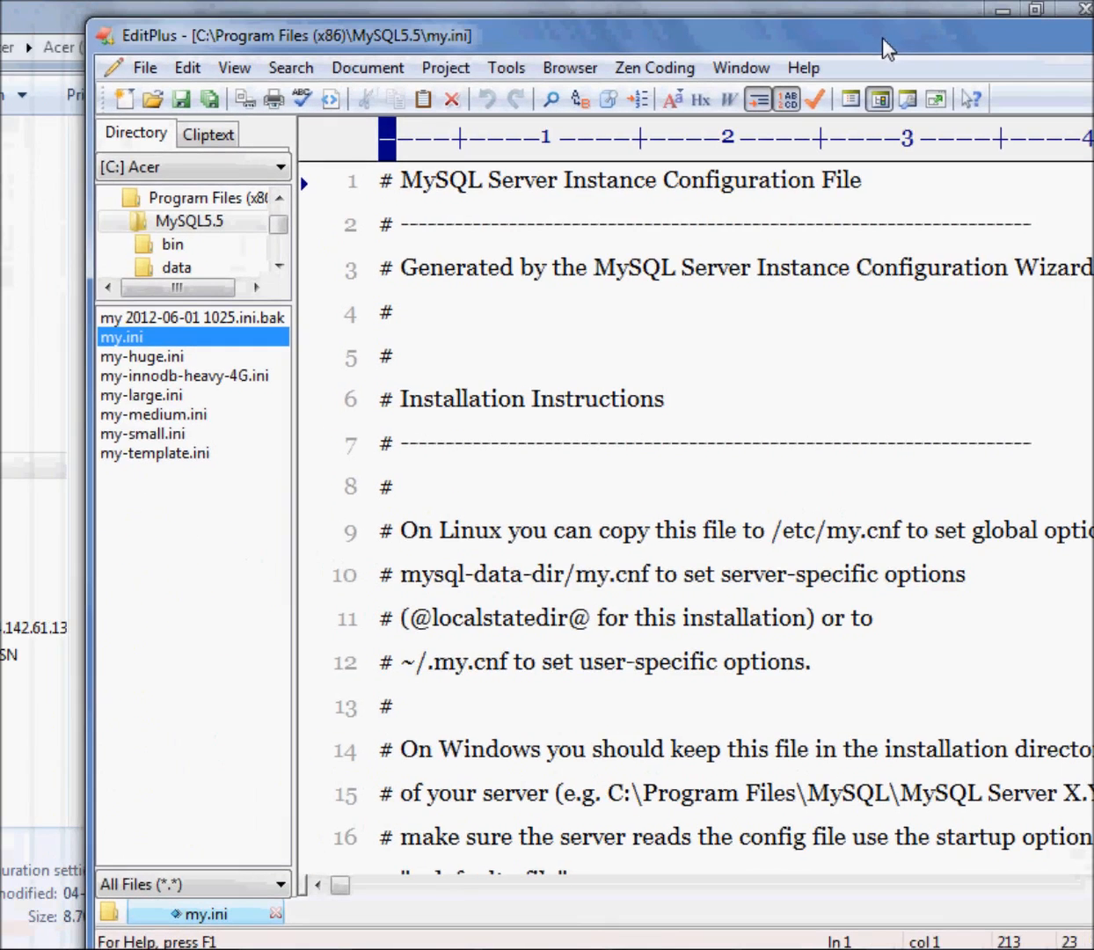
# Reposition the EditPlus window and widen it so more of each my.ini line fits
pyautogui.moveTo(86, 437); pyautogui.dragTo(643, 406)
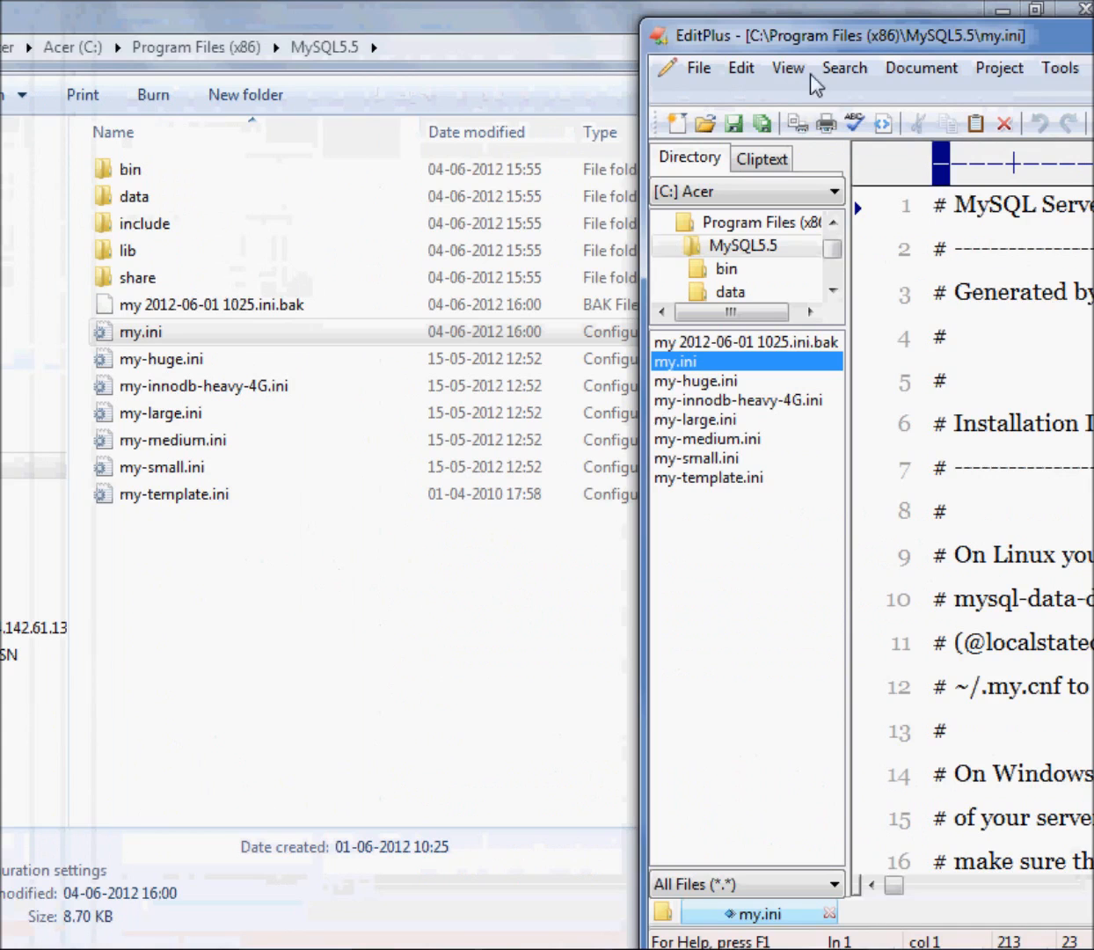
pyautogui.moveTo(796, 40); pyautogui.dragTo(175, 25)
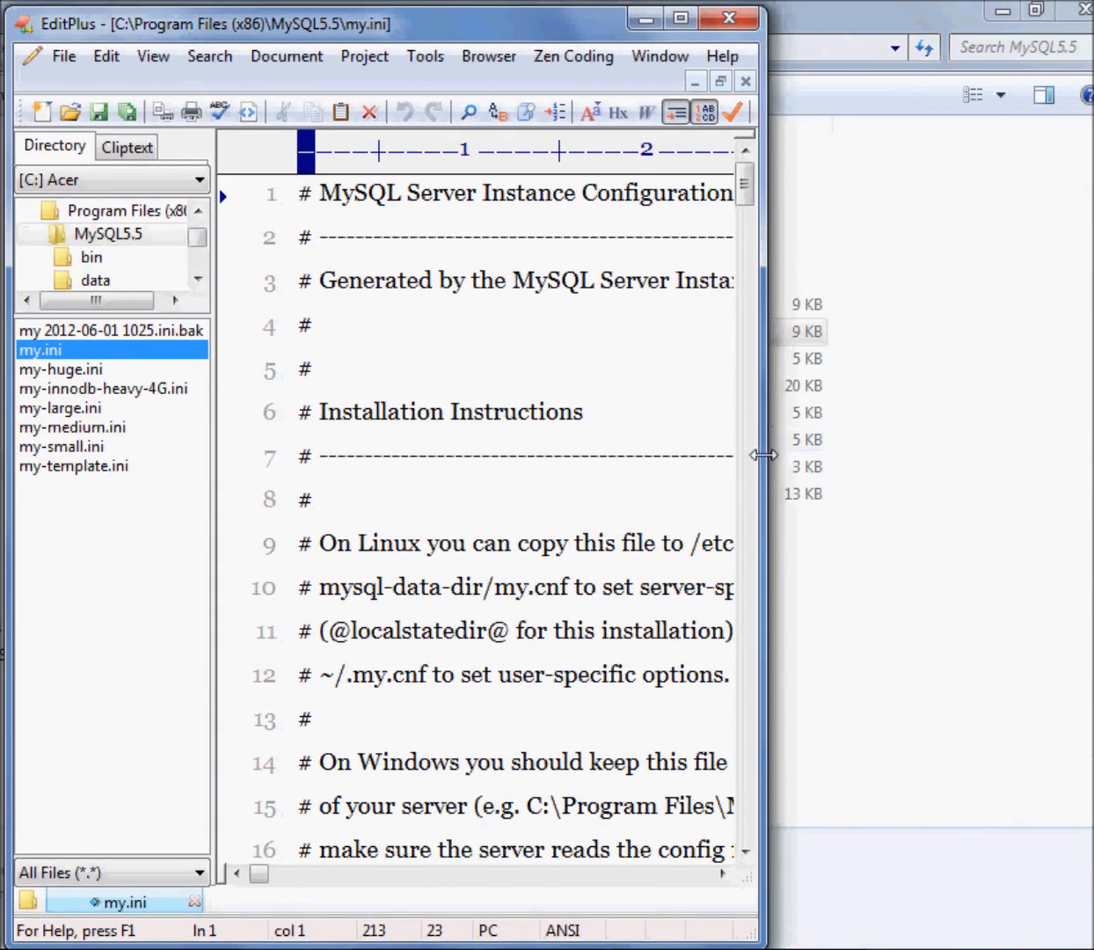
pyautogui.moveTo(765, 454); pyautogui.dragTo(1073, 452)
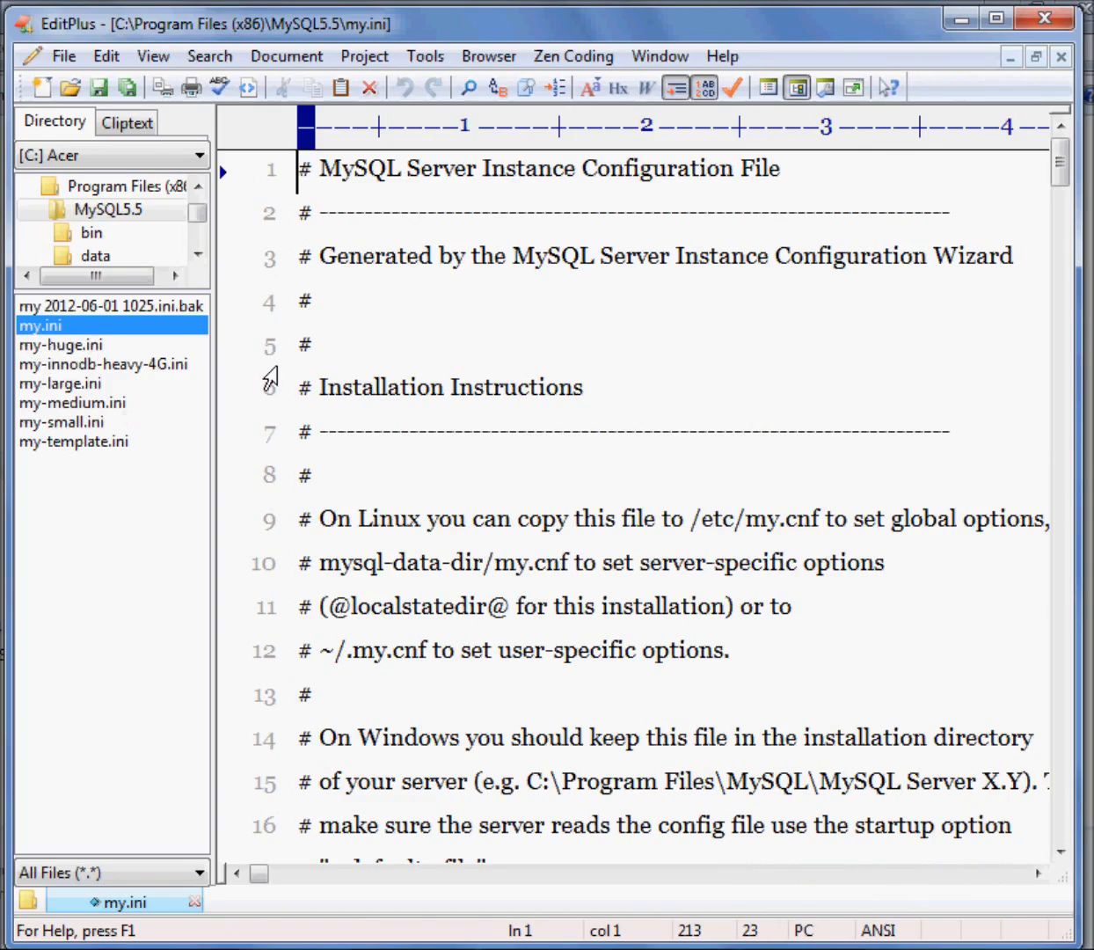
# Read through the installation instructions and the client section of my.ini, including the port and default-character-set settings
pyautogui.click(673, 391)
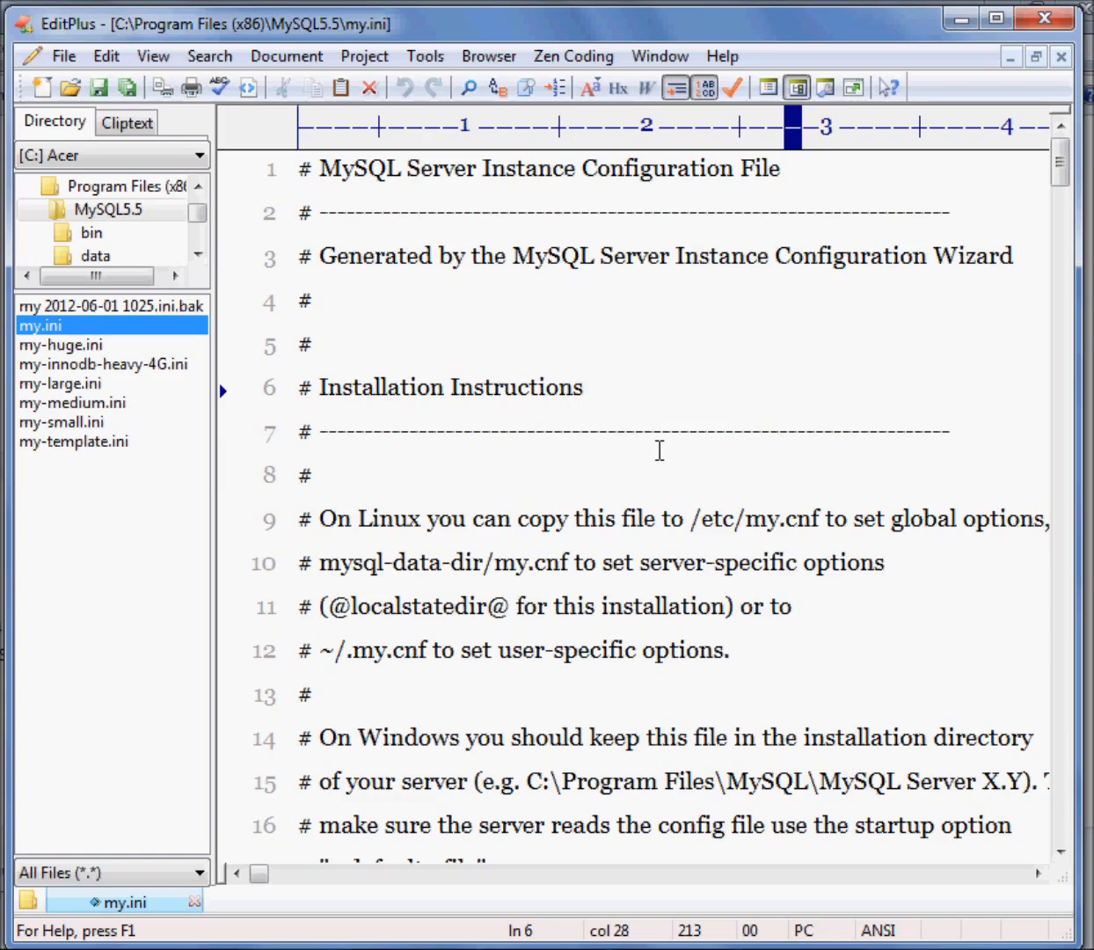
pyautogui.scroll(-5, 660, 450)
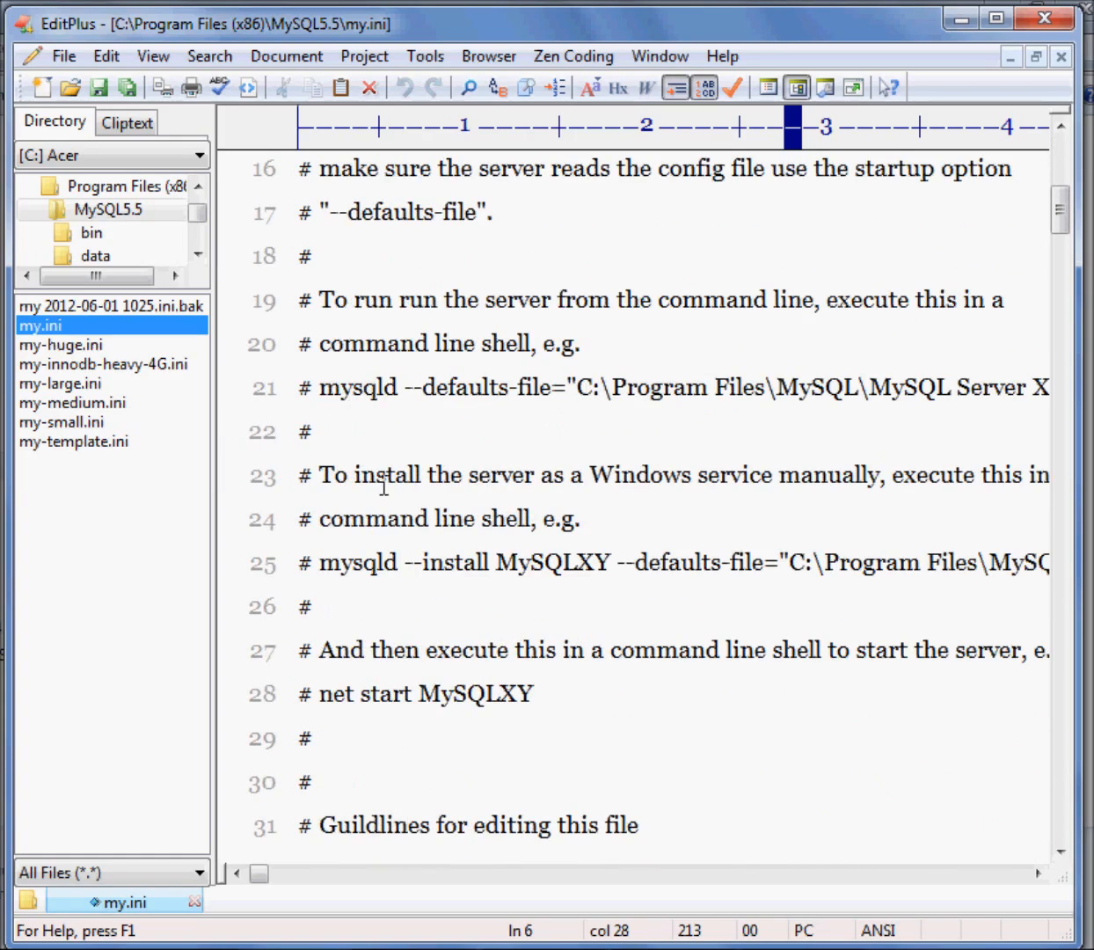
pyautogui.moveTo(258, 873)
pyautogui.mouseDown()
pyautogui.moveTo(287, 876)
pyautogui.moveTo(251, 875)
pyautogui.mouseUp()
pyautogui.scroll(-13, 504, 648)
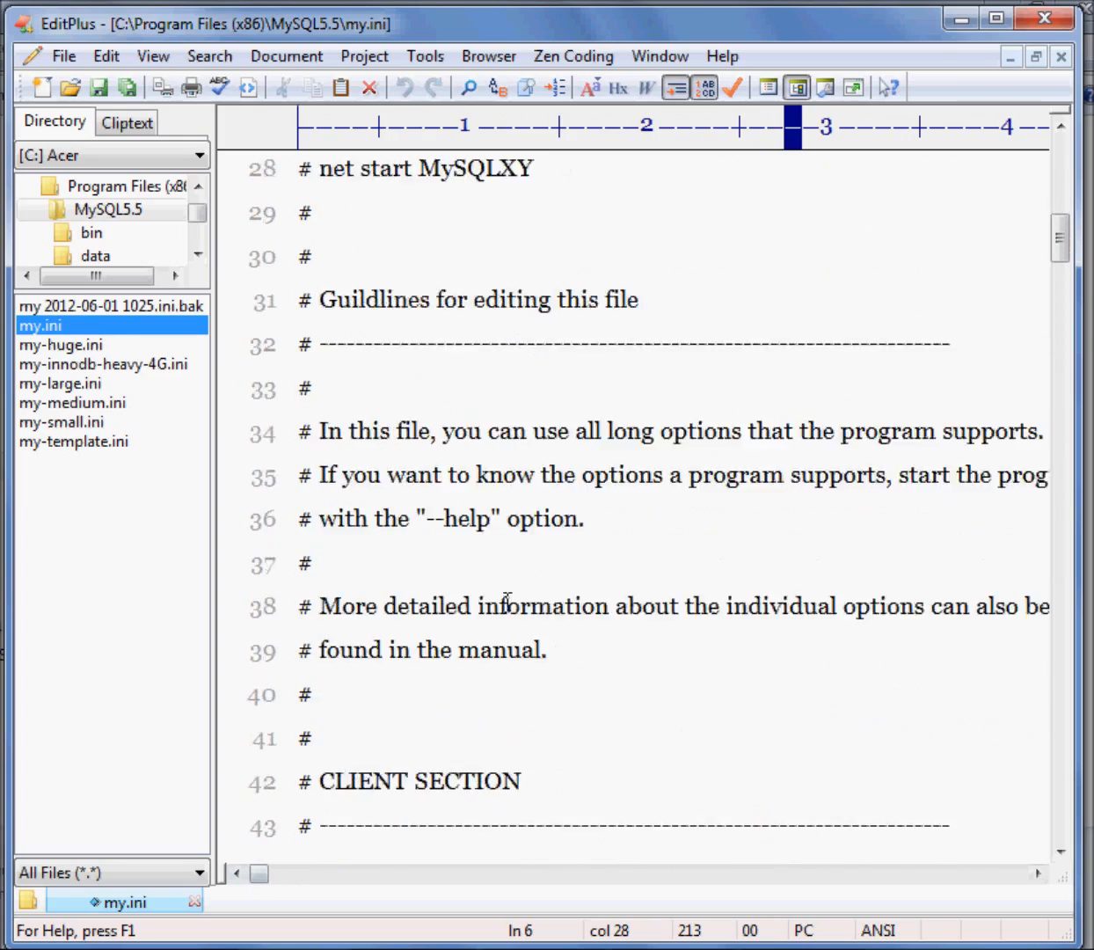
pyautogui.scroll(3, 422, 312)
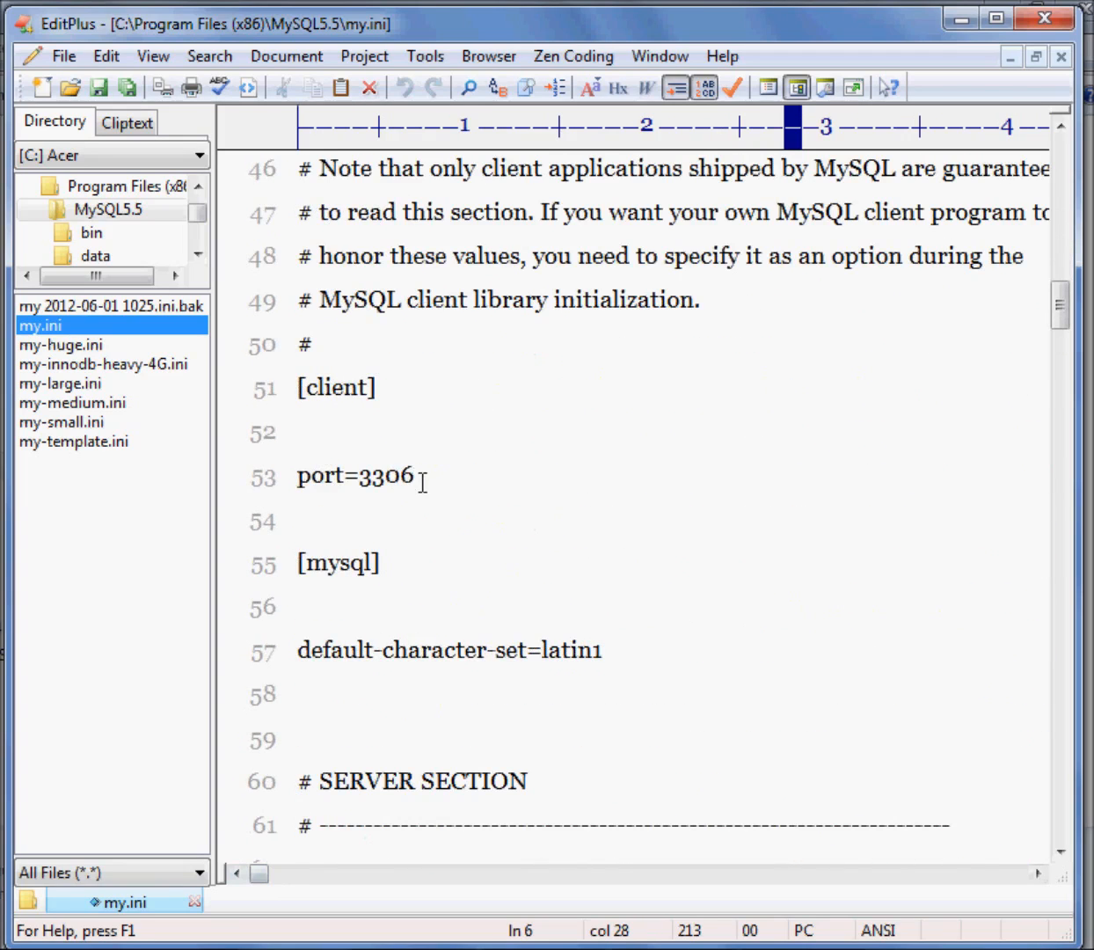
pyautogui.moveTo(297, 651); pyautogui.dragTo(630, 650)
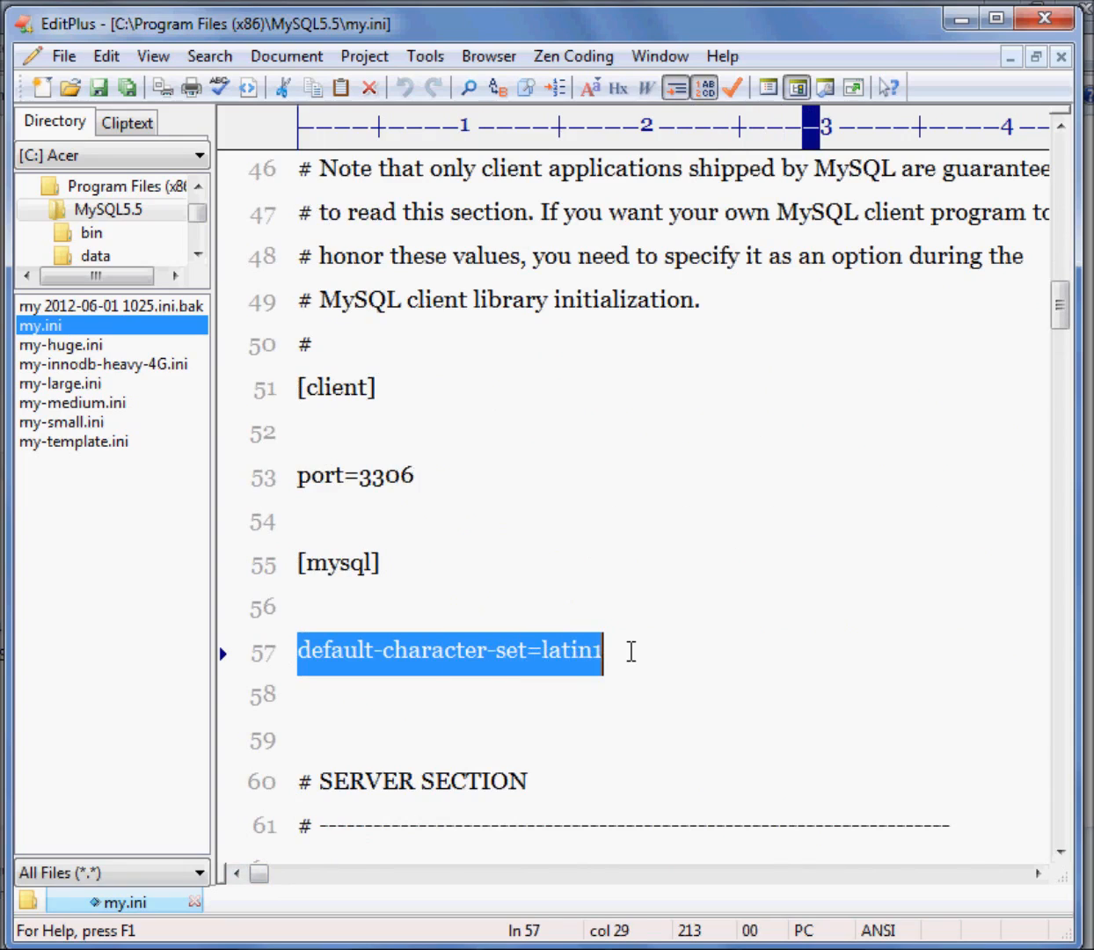
# Examine the port, basedir and datadir settings in the mysqld server section of my.ini
pyautogui.scroll(-8, 698, 651)
pyautogui.scroll(2, 697, 651)
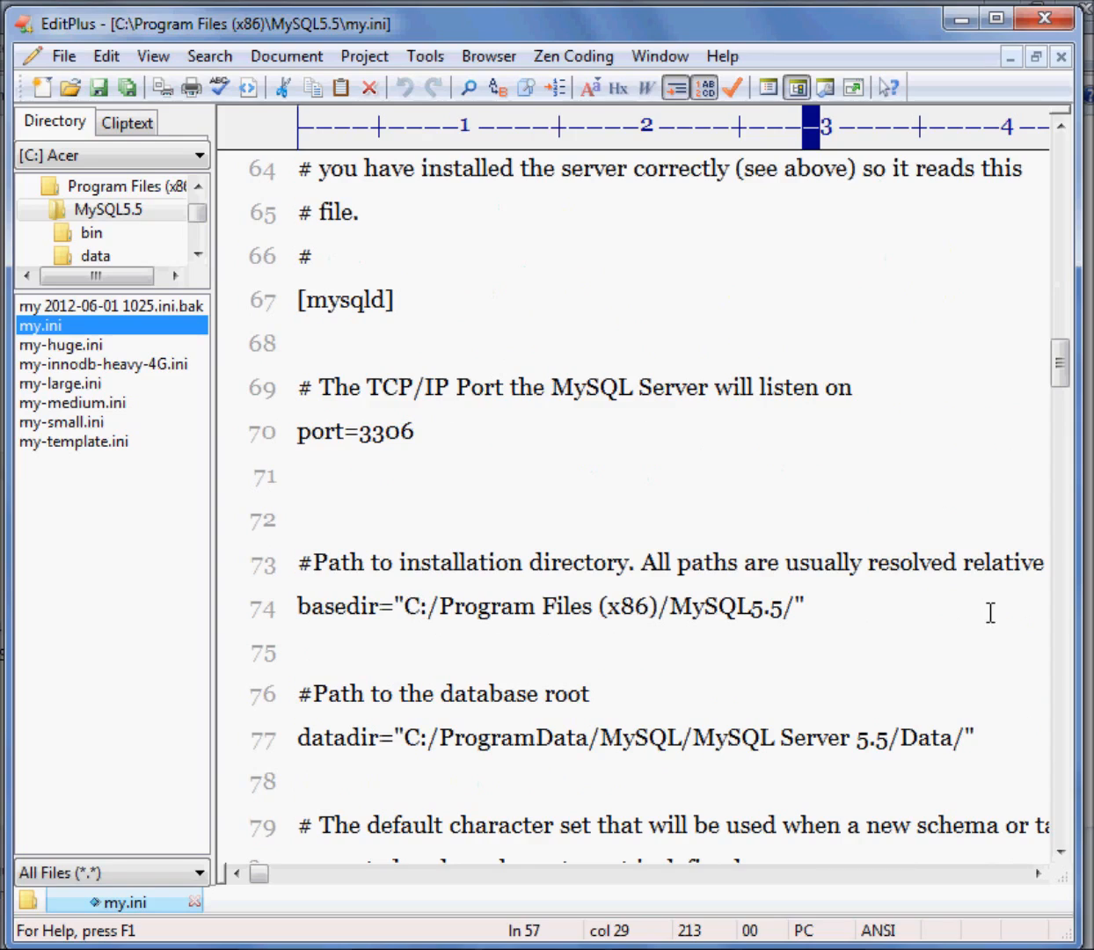
pyautogui.scroll(-1, 820, 598)
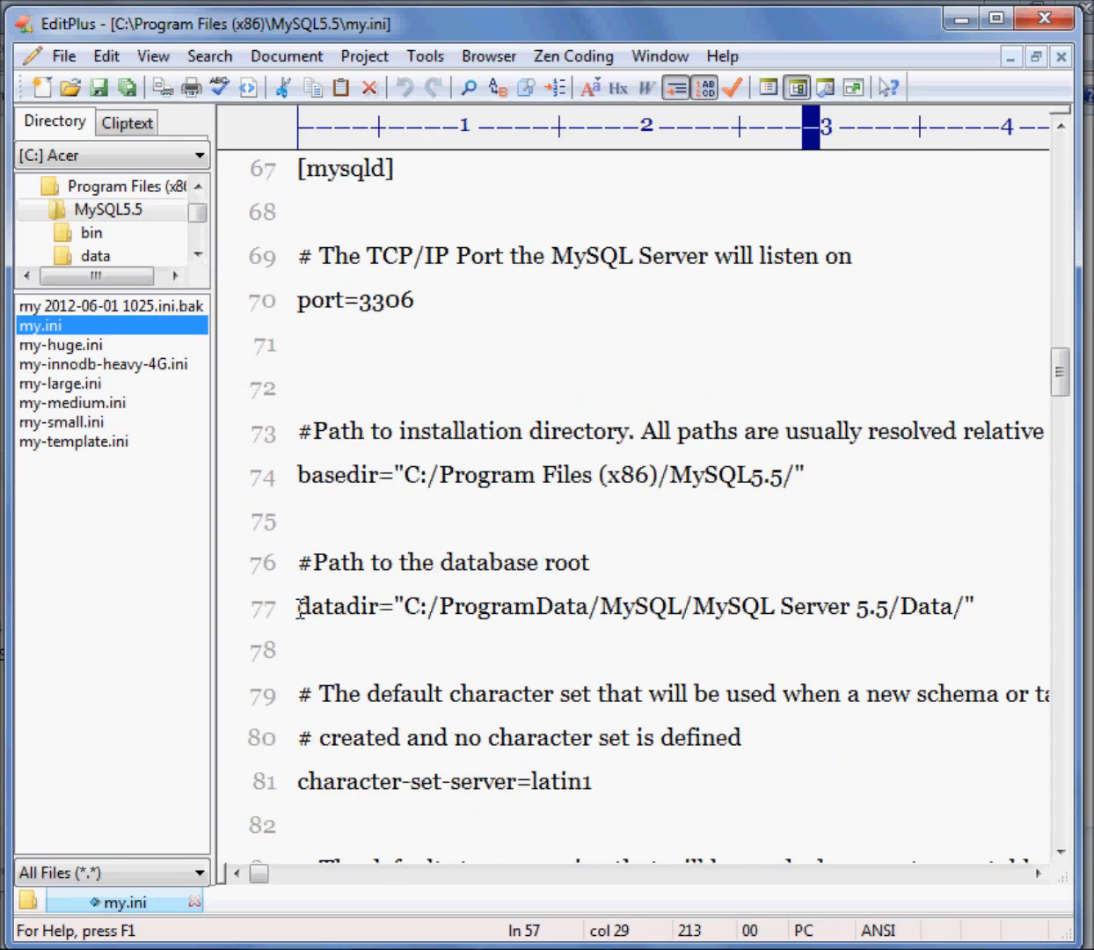
pyautogui.moveTo(299, 604); pyautogui.dragTo(1030, 611)
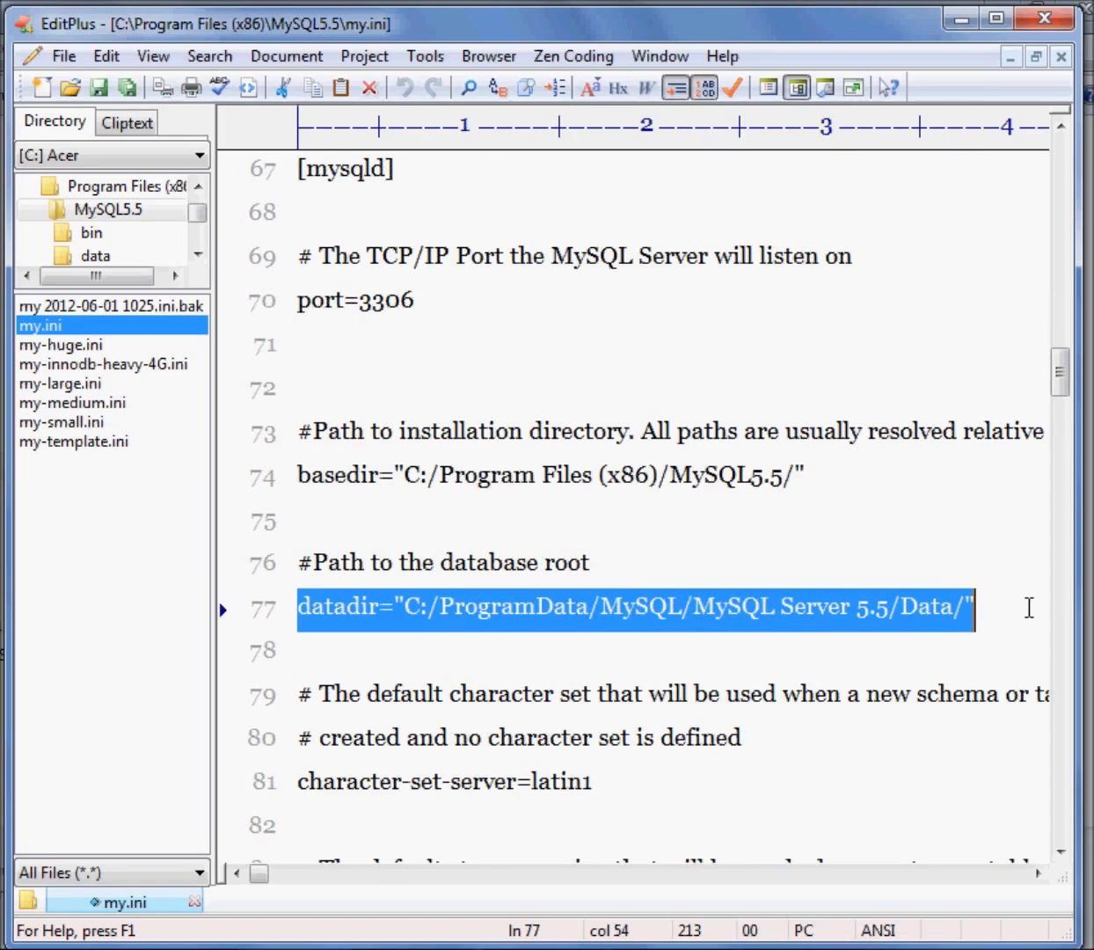
# Examine the default-storage-engine and sql-mode settings in the server section
pyautogui.scroll(-3, 521, 569)
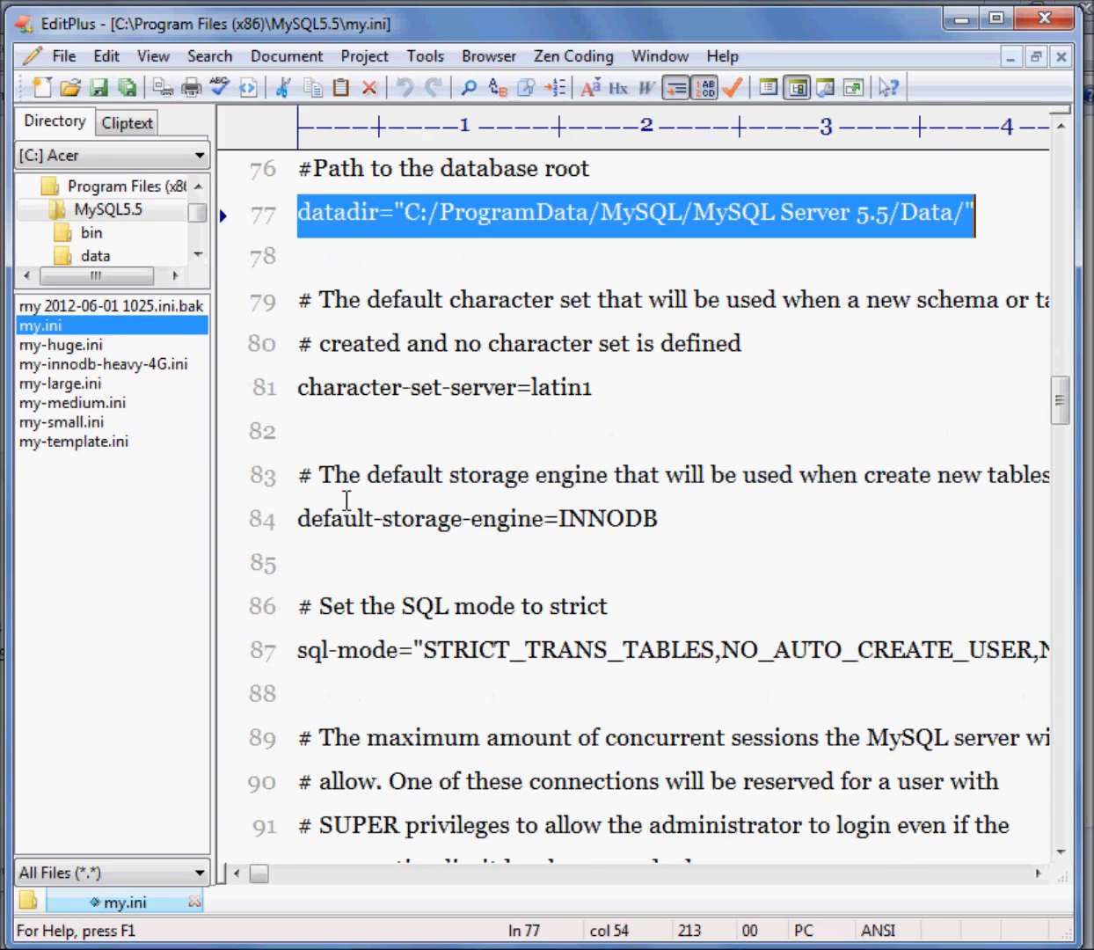
pyautogui.moveTo(295, 520); pyautogui.dragTo(674, 521)
pyautogui.scroll(-3, 771, 529)
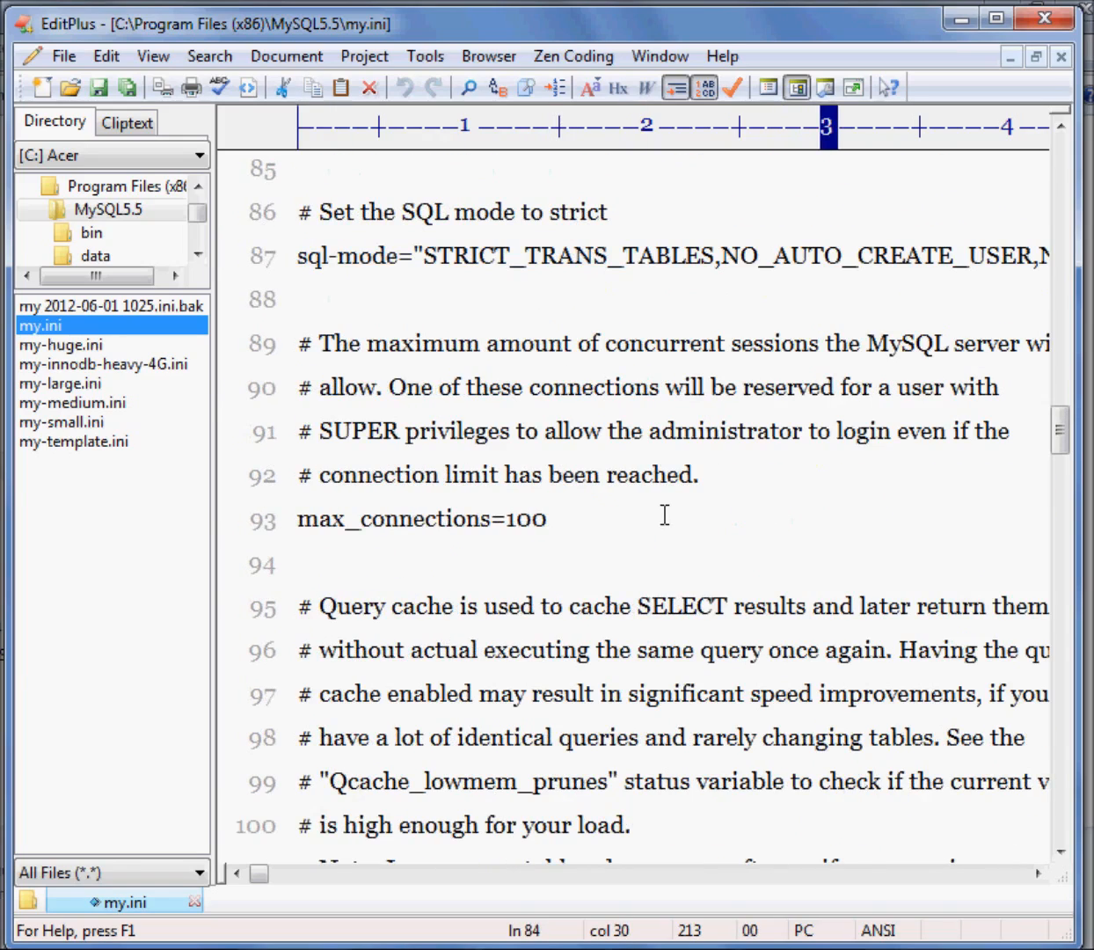
pyautogui.scroll(3, 664, 517)
pyautogui.scroll(-2, 664, 517)
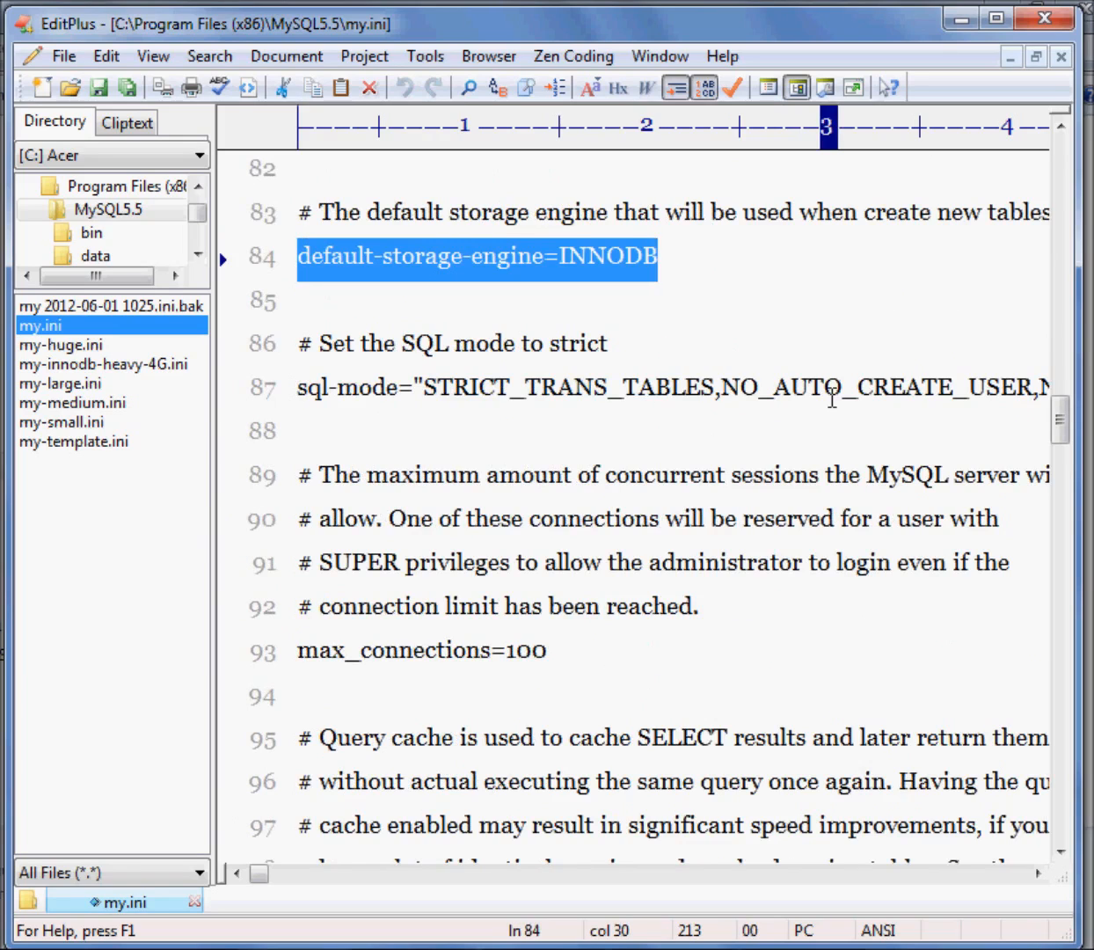
# Check the max_connections, query_cache_size and table_cache settings in my.ini
pyautogui.scroll(-2, 760, 453)
pyautogui.moveTo(549, 387); pyautogui.dragTo(215, 396)
pyautogui.scroll(-4, 669, 460)
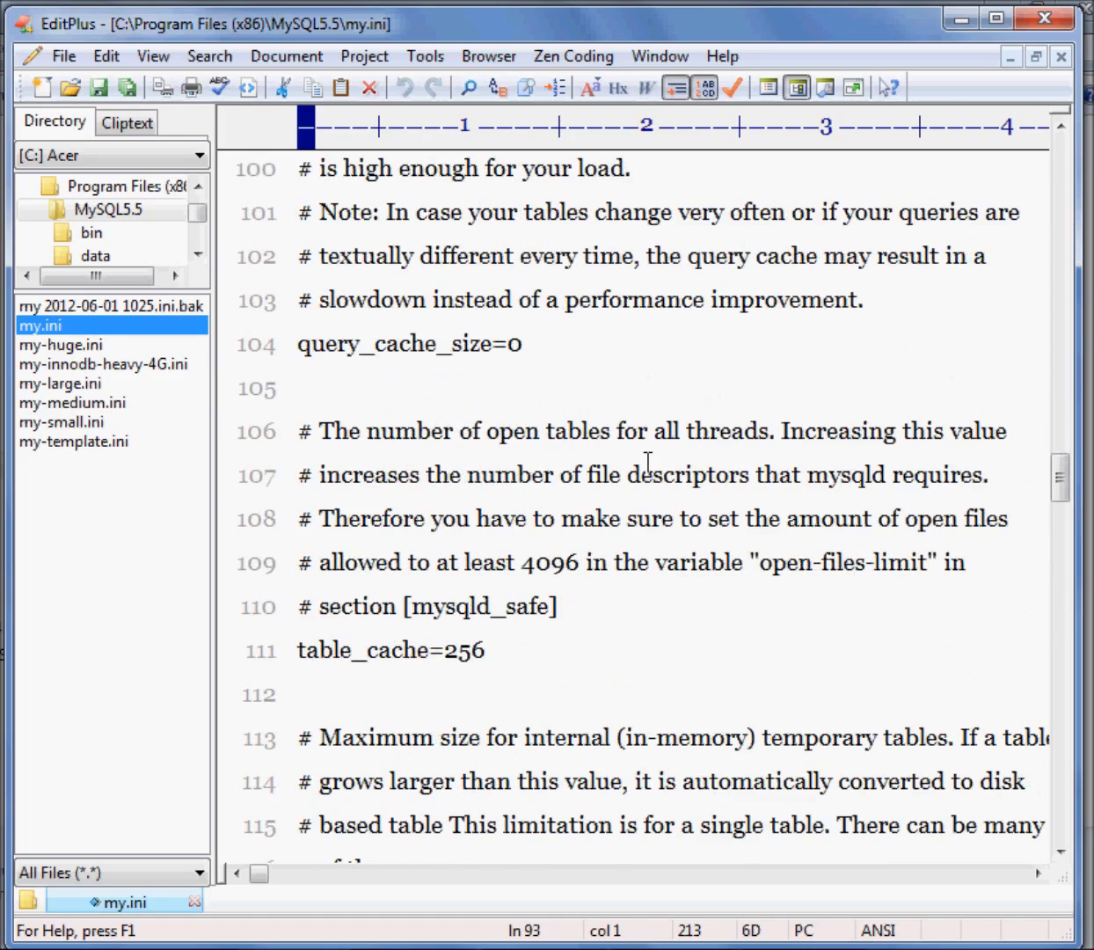
pyautogui.moveTo(295, 344); pyautogui.dragTo(580, 351)
pyautogui.moveTo(297, 651); pyautogui.dragTo(529, 656)
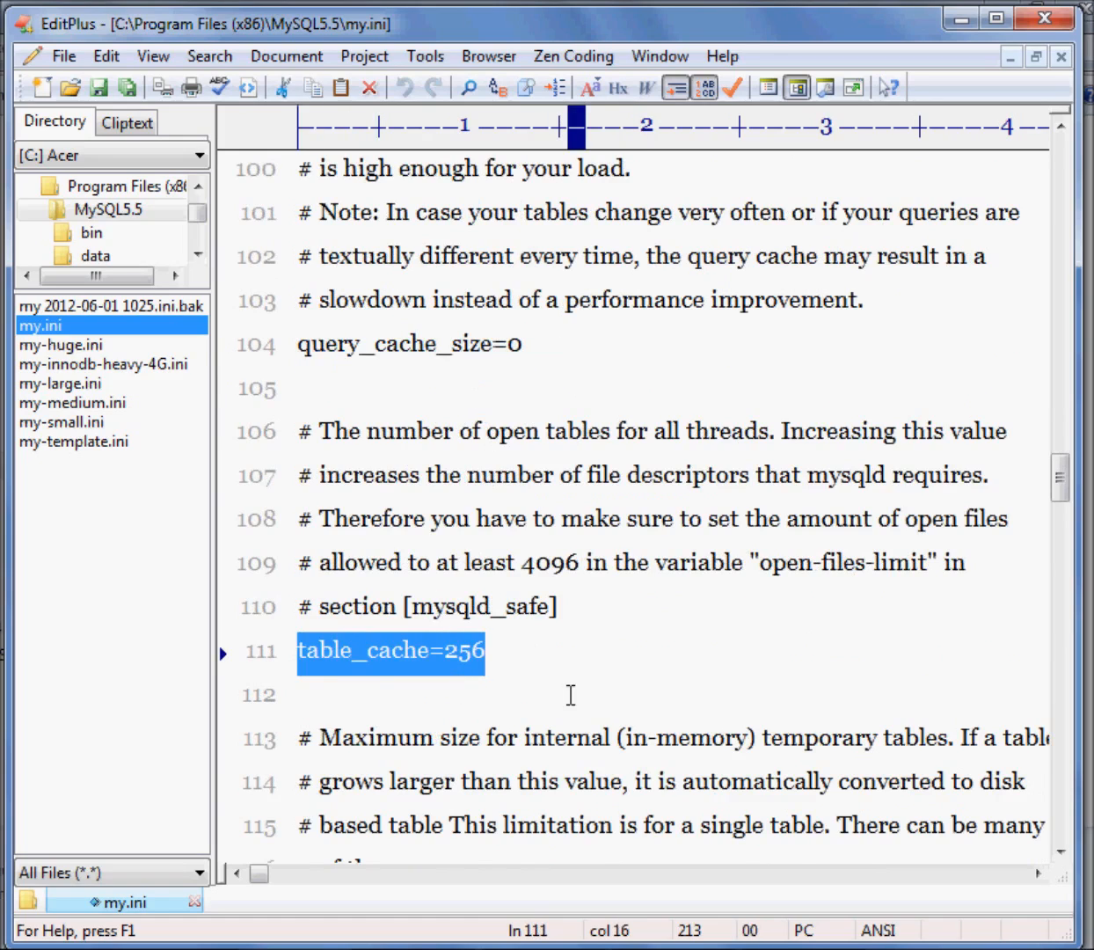
# Examine tmp_table_size, thread_cache_size and the MyISAM myisam_max_sort_file_size setting in my.ini
pyautogui.scroll(-4, 655, 641)
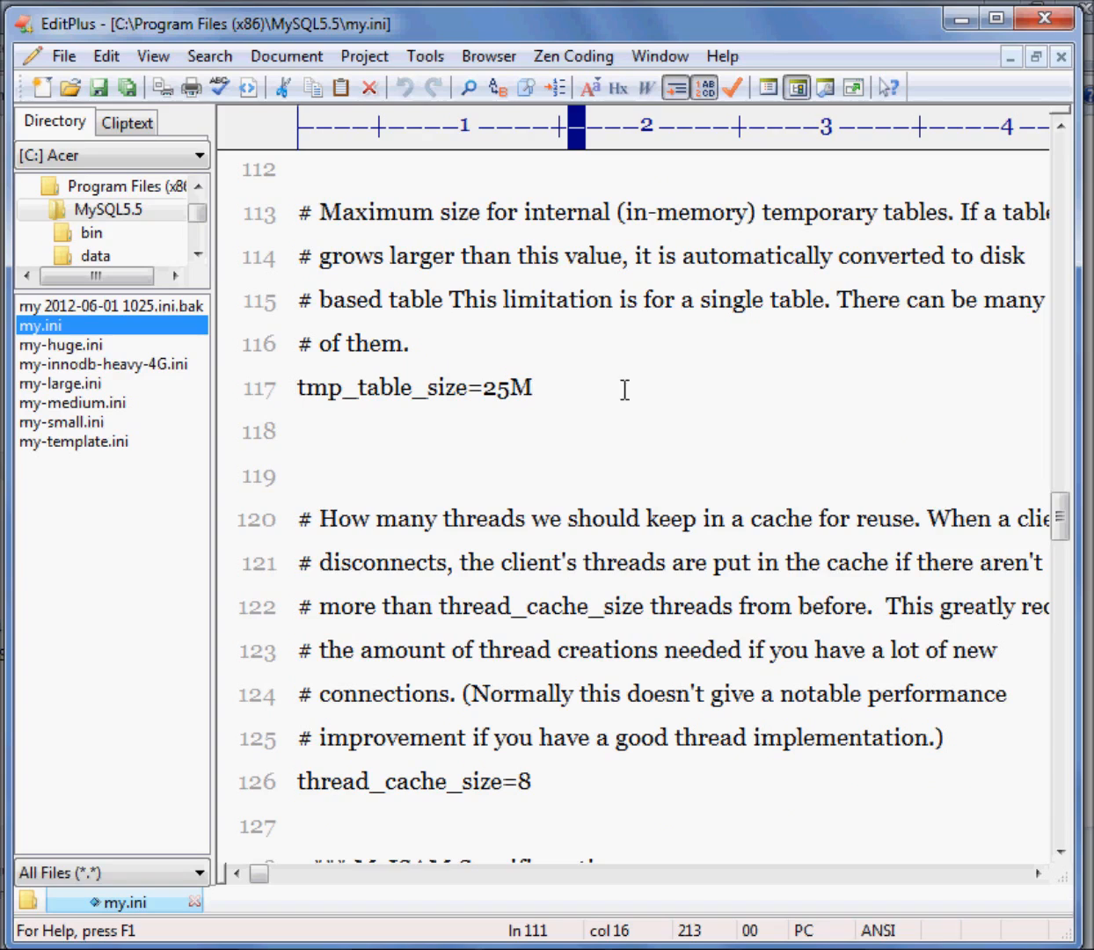
pyautogui.scroll(-3, 589, 477)
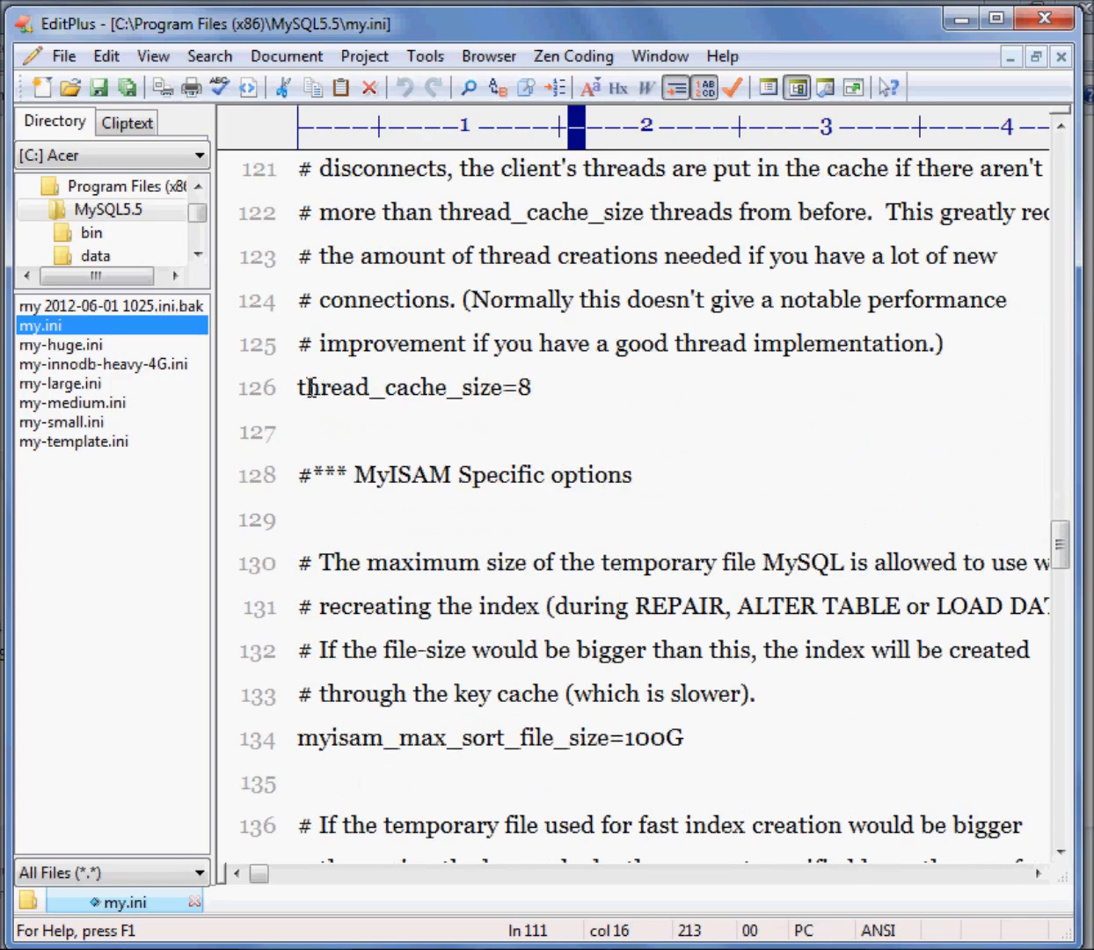
pyautogui.click(549, 388)
pyautogui.scroll(-3, 664, 536)
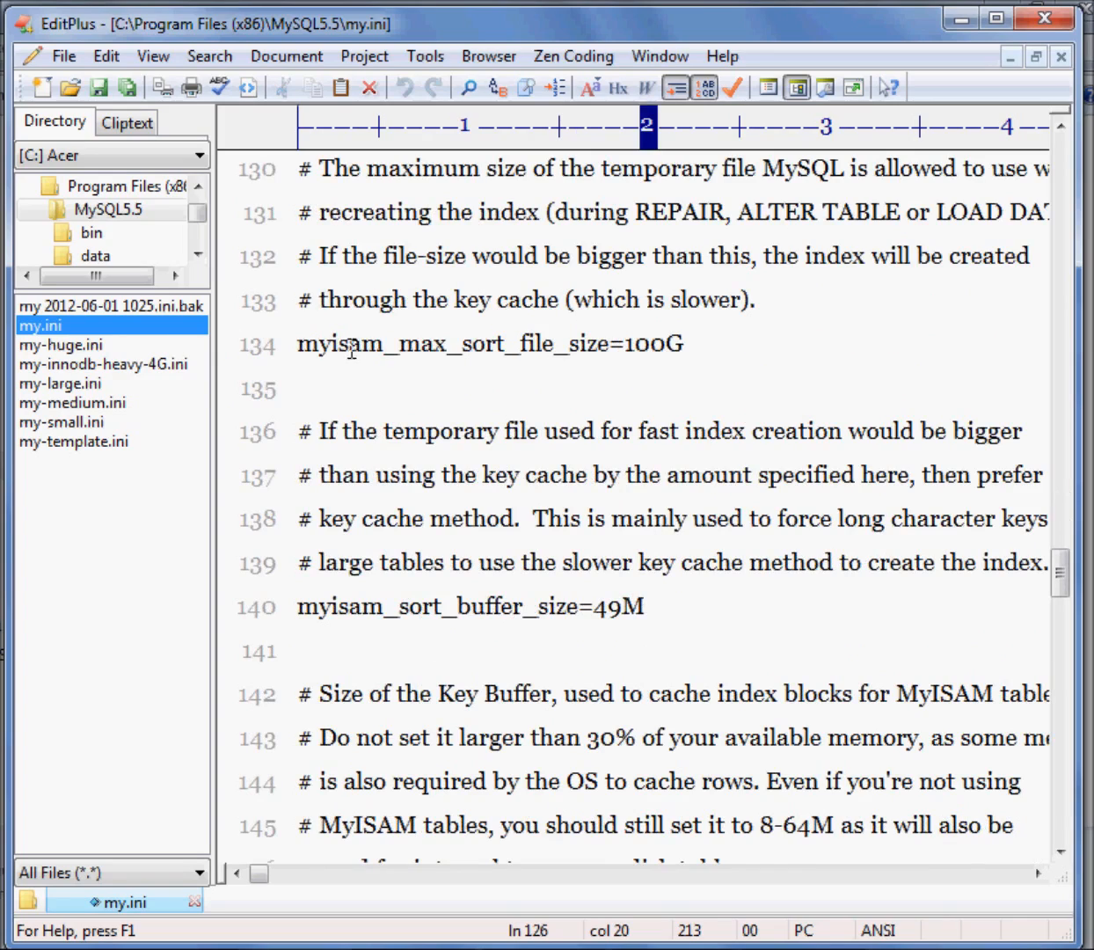
pyautogui.click(675, 343)
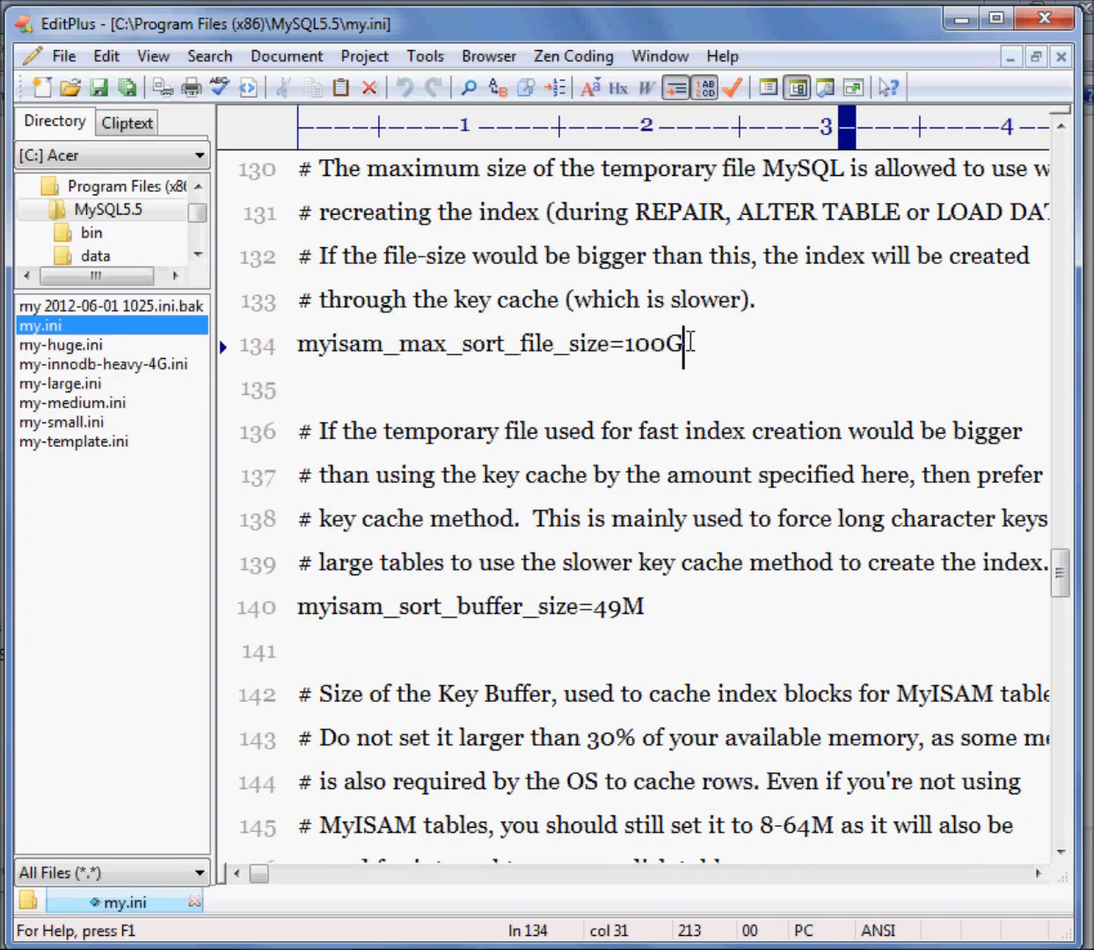
pyautogui.click(510, 347)
pyautogui.scroll(-1, 681, 403)
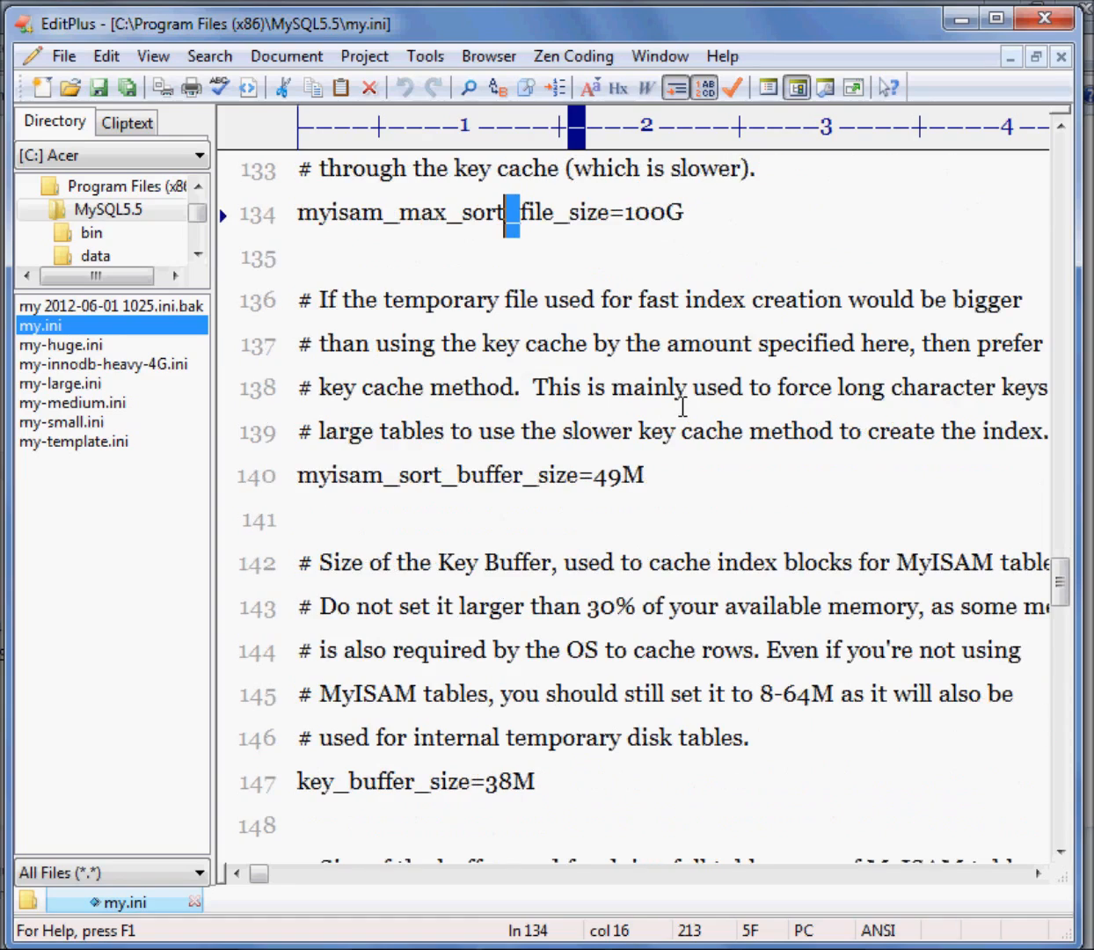
# Look through the MyISAM buffer sizes and the InnoDB specific options down to innodb_thread_concurrency
pyautogui.scroll(-3, 415, 444)
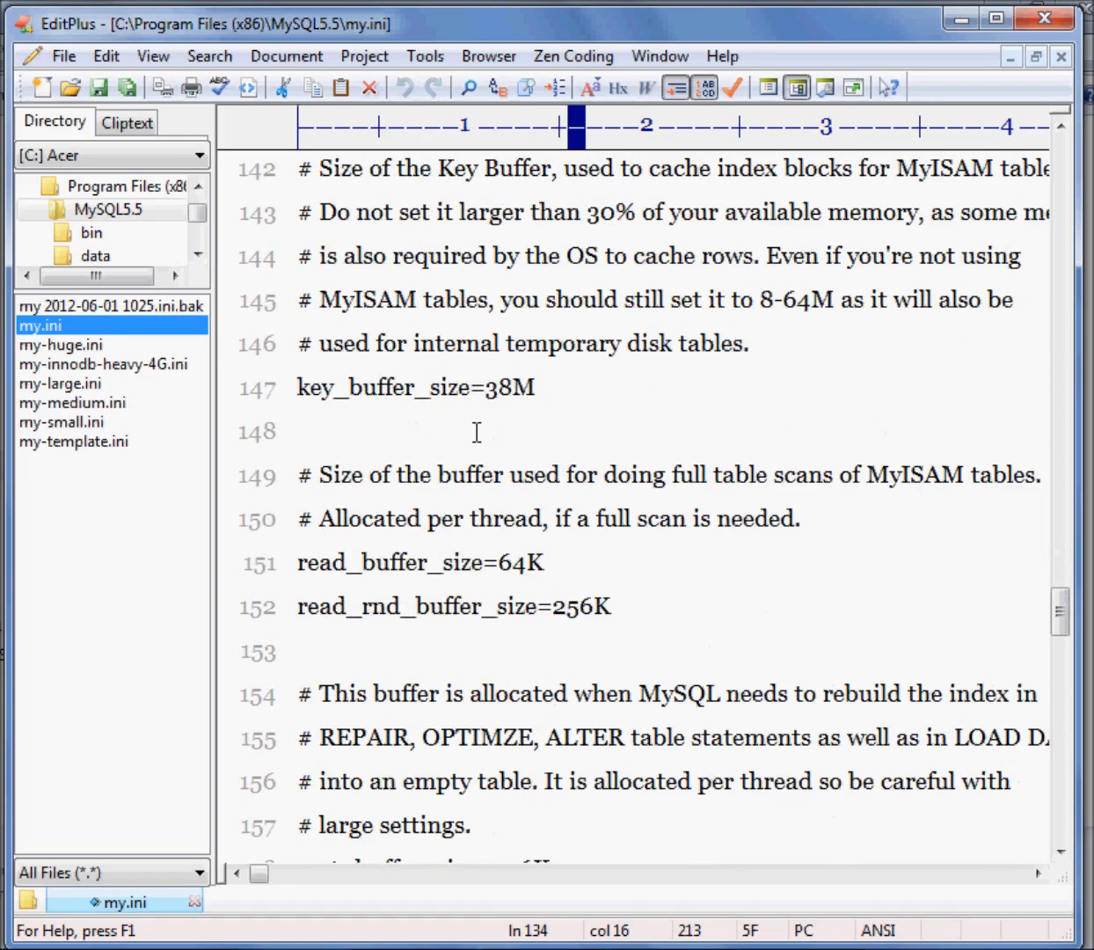
pyautogui.scroll(-8, 476, 431)
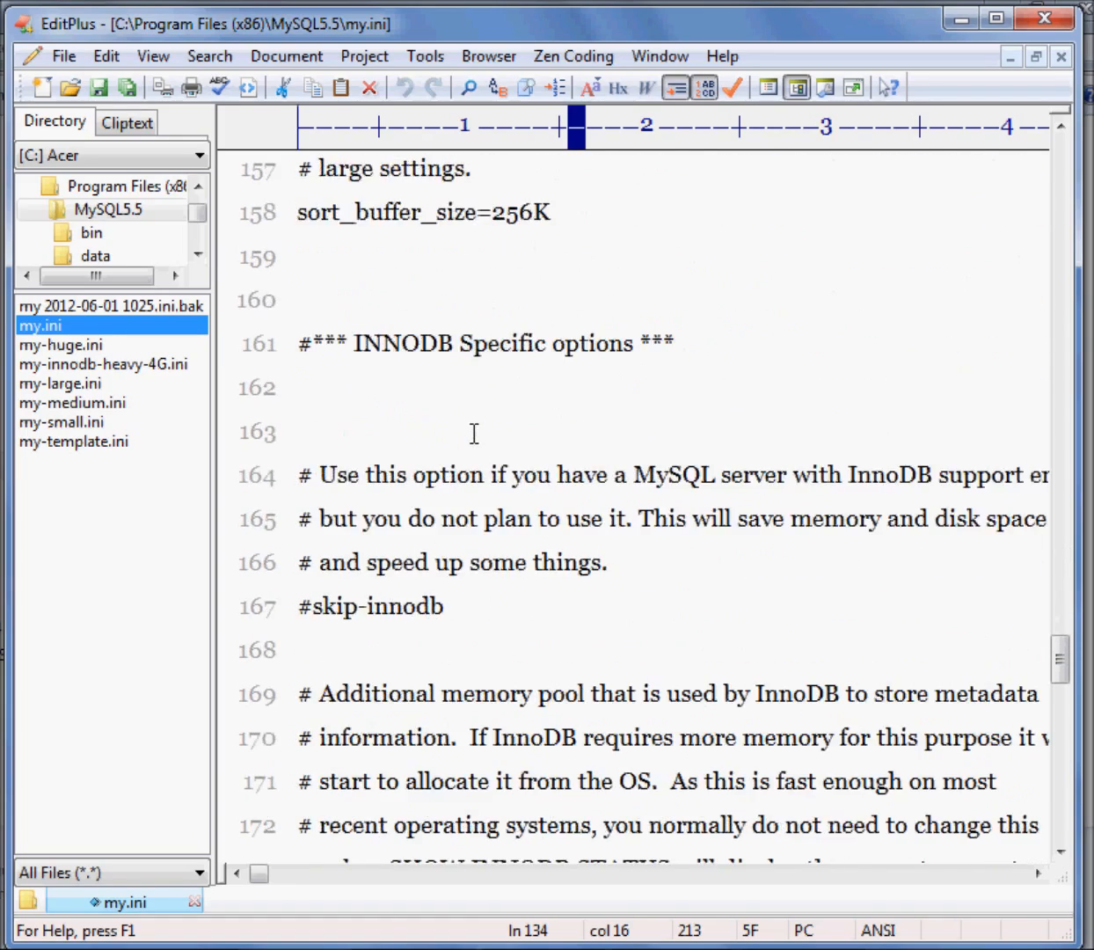
pyautogui.scroll(-1, 474, 432)
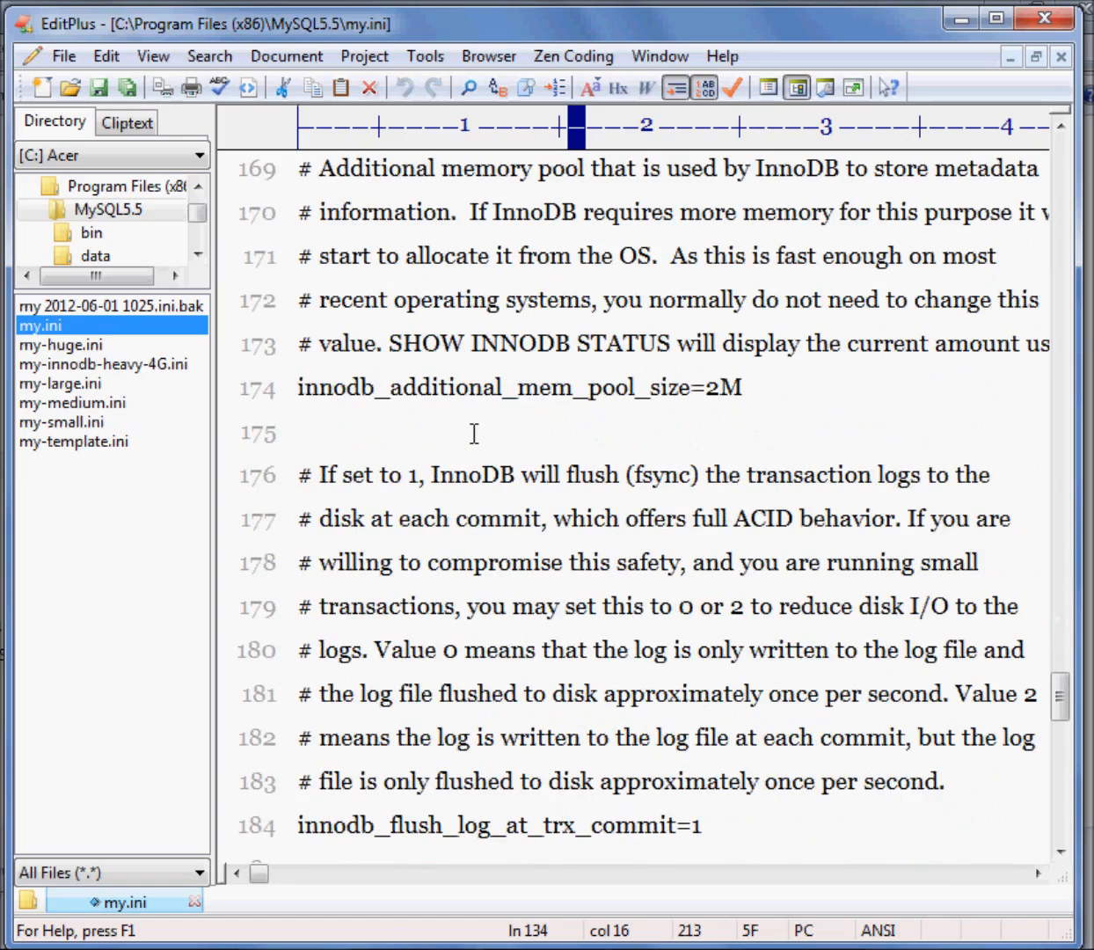
pyautogui.scroll(-4, 474, 432)
pyautogui.scroll(-5, 474, 432)
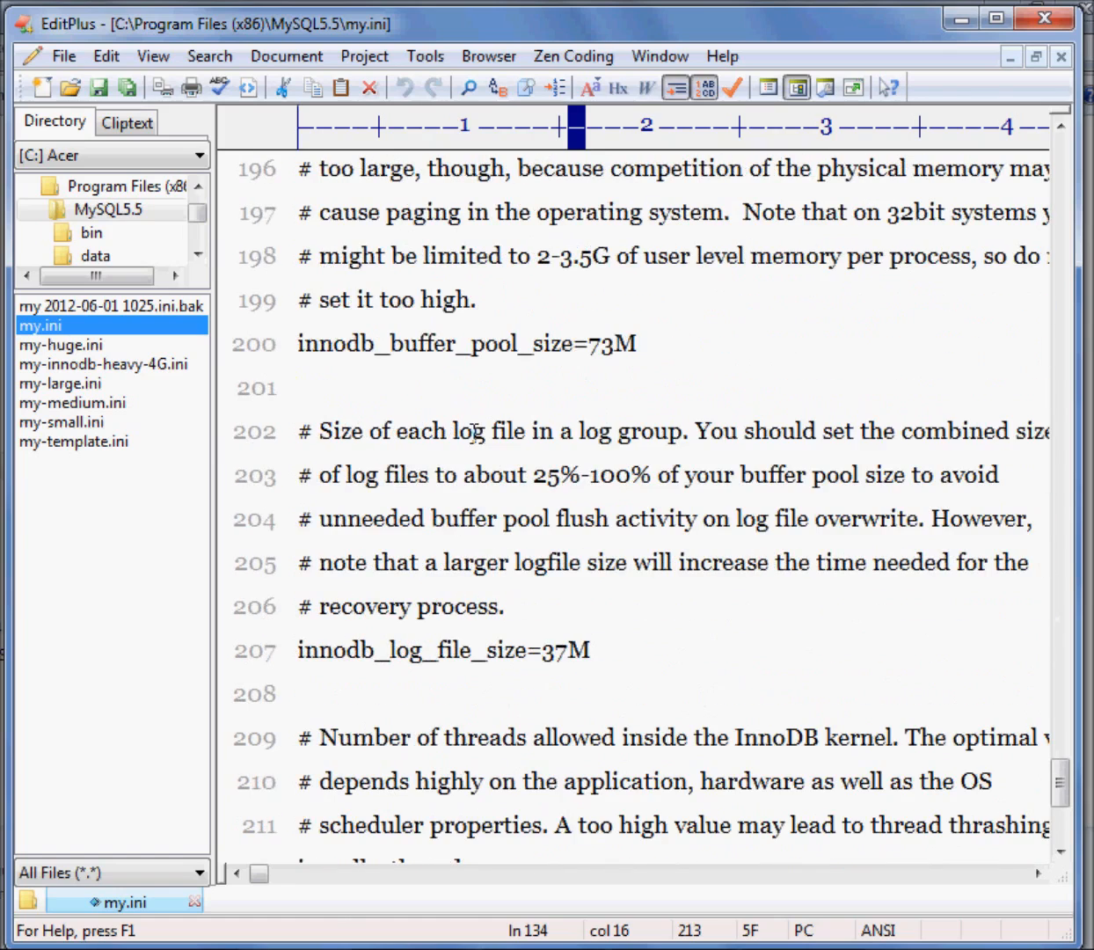
pyautogui.scroll(-1, 474, 432)
pyautogui.scroll(1, 474, 432)
pyautogui.scroll(-3, 688, 657)
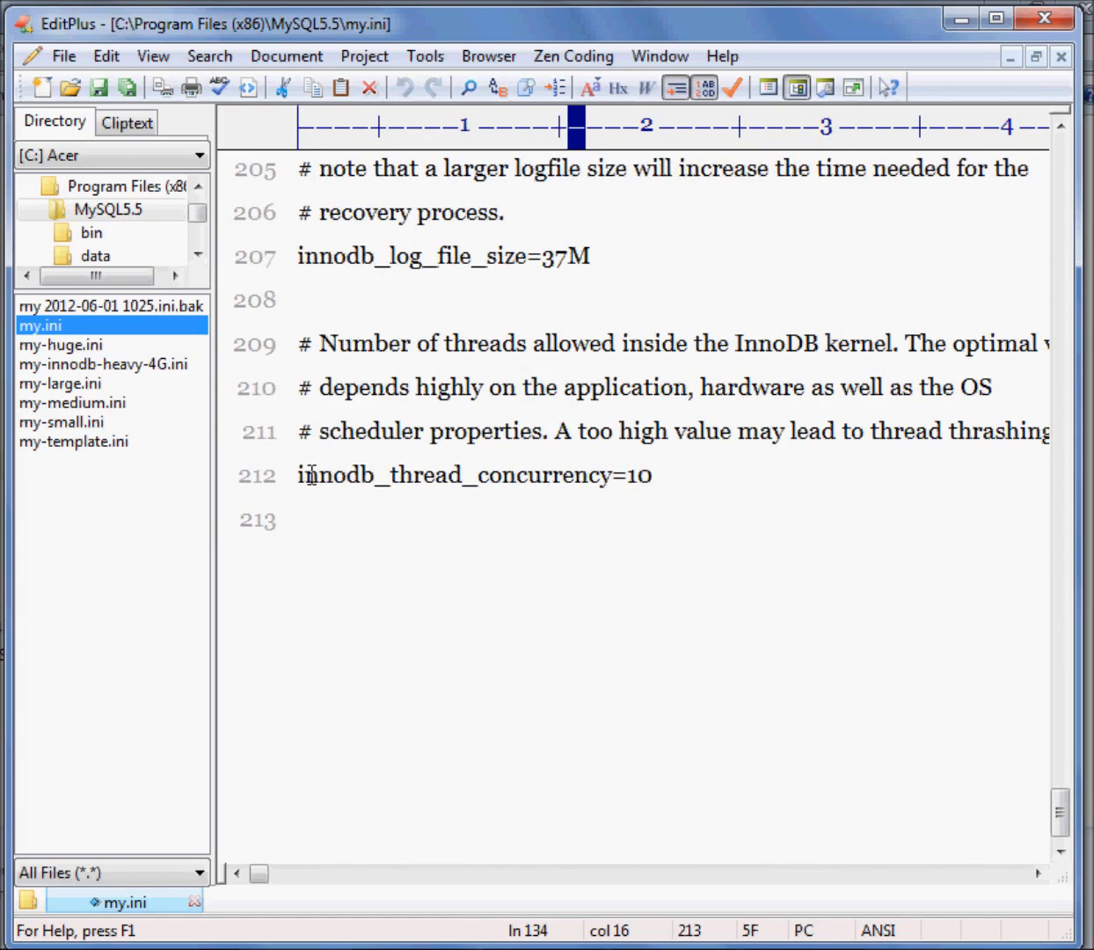
pyautogui.click(668, 479)
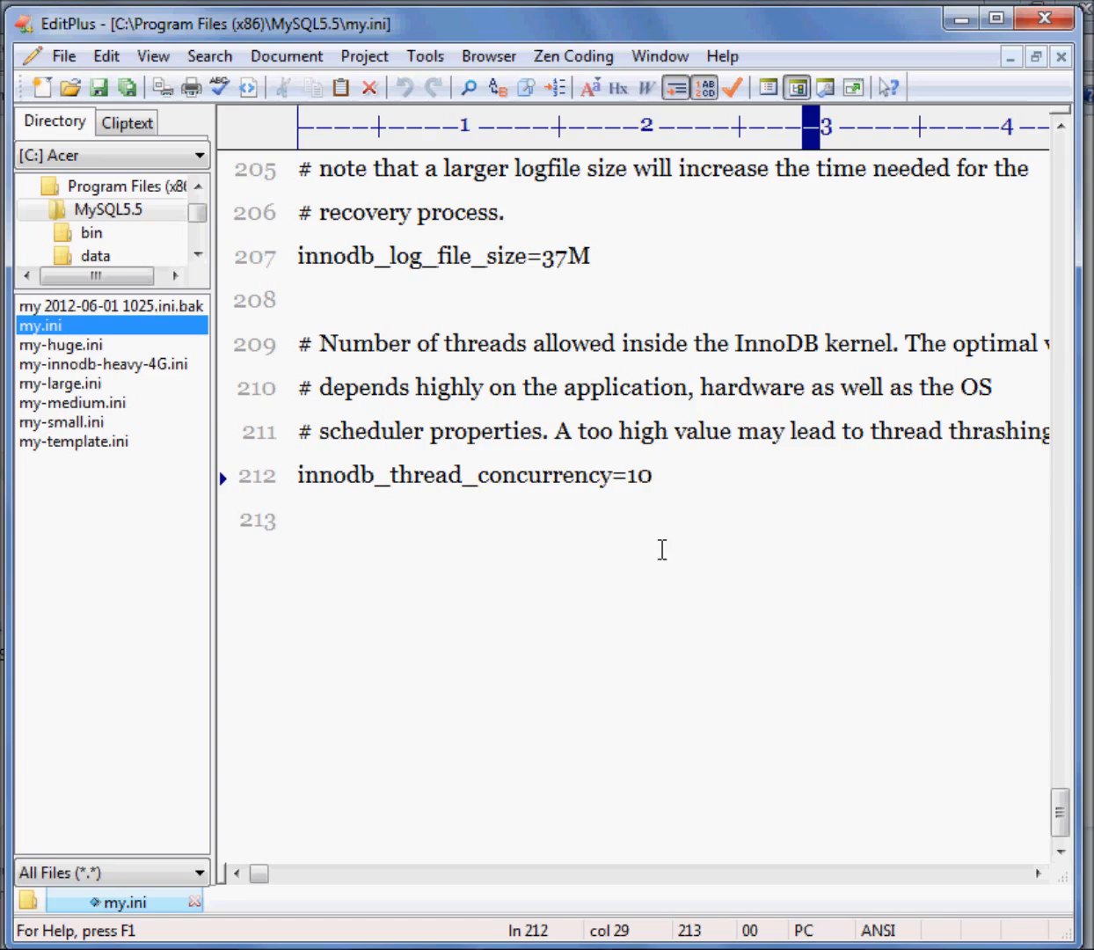
# Return to the beginning of my.ini, close EditPlus and open the bin folder inside the MySQL5.5 folder
pyautogui.scroll(-1, 659, 552)
pyautogui.scroll(14, 657, 554)
pyautogui.scroll(20, 658, 554)
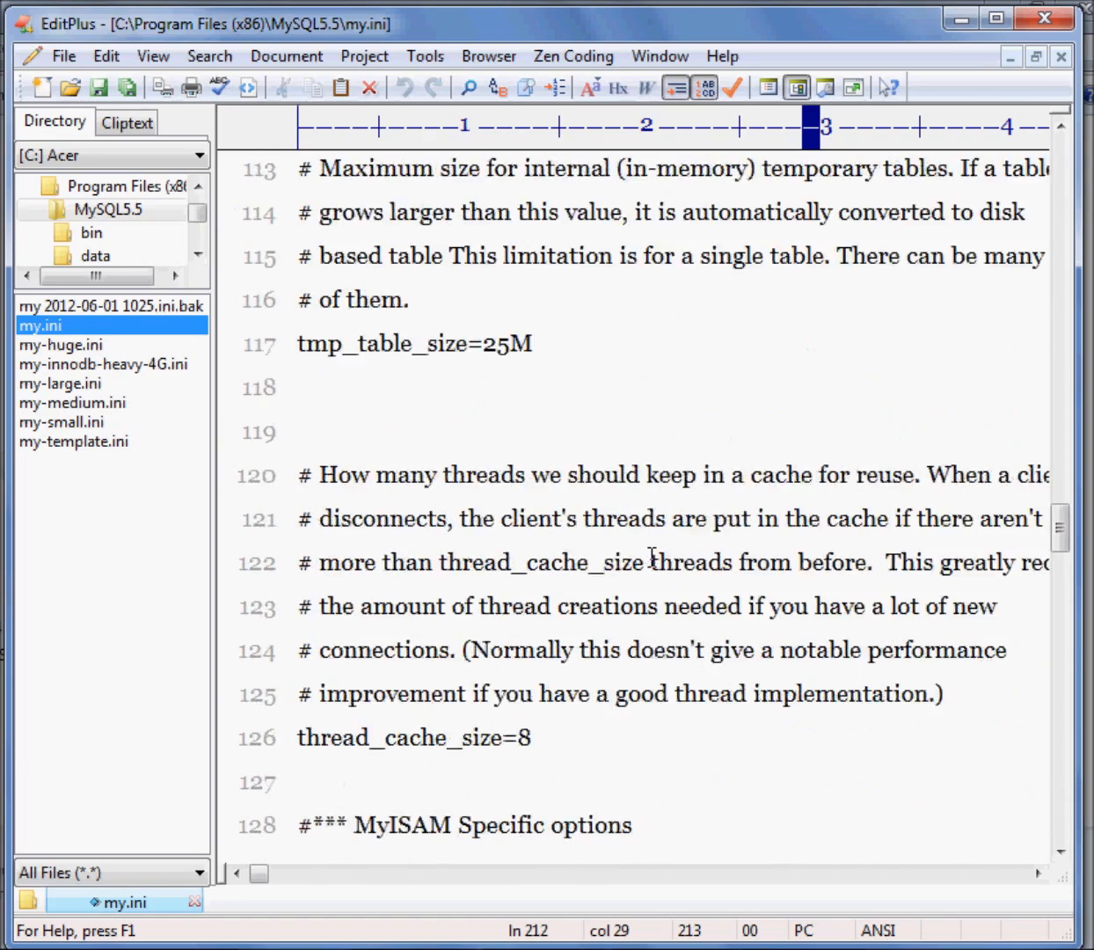
pyautogui.scroll(14, 651, 559)
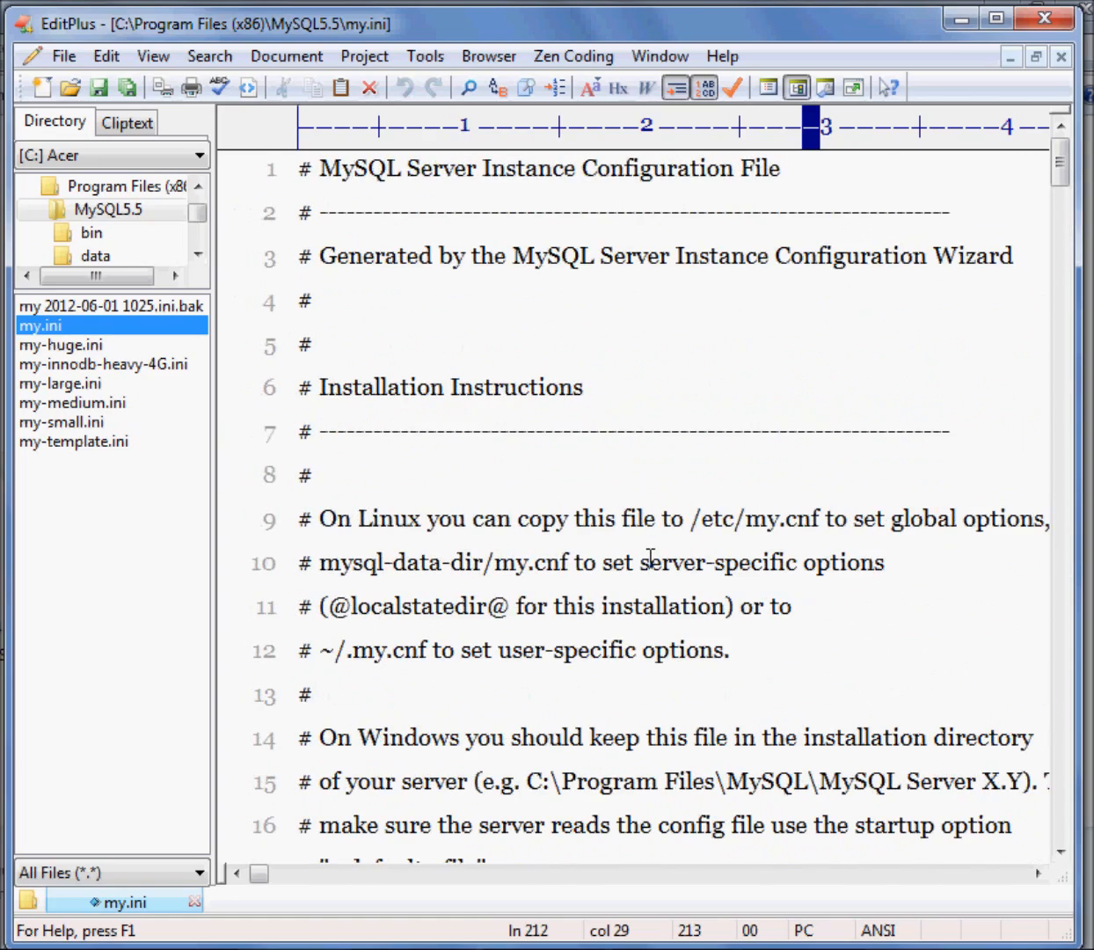
pyautogui.click(1043, 23)
pyautogui.click(673, 585)
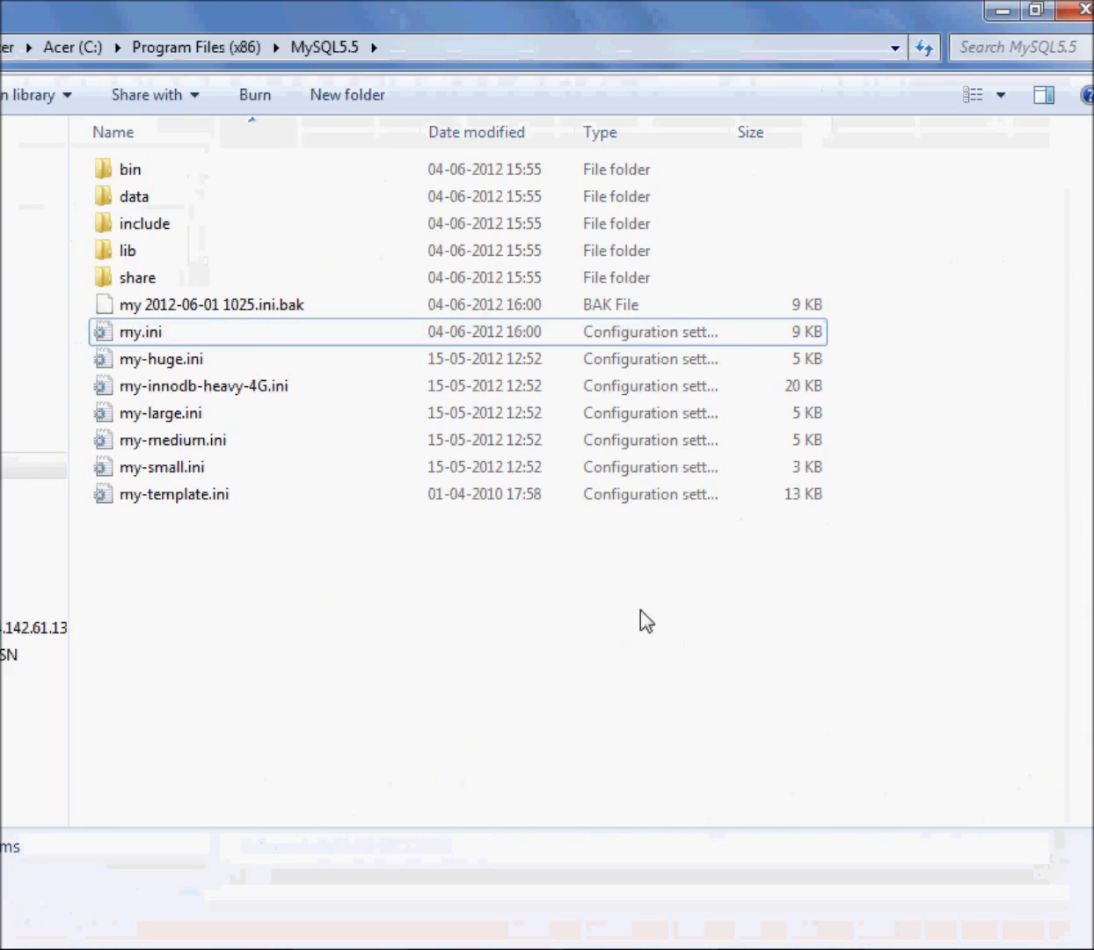
pyautogui.doubleClick(176, 171)
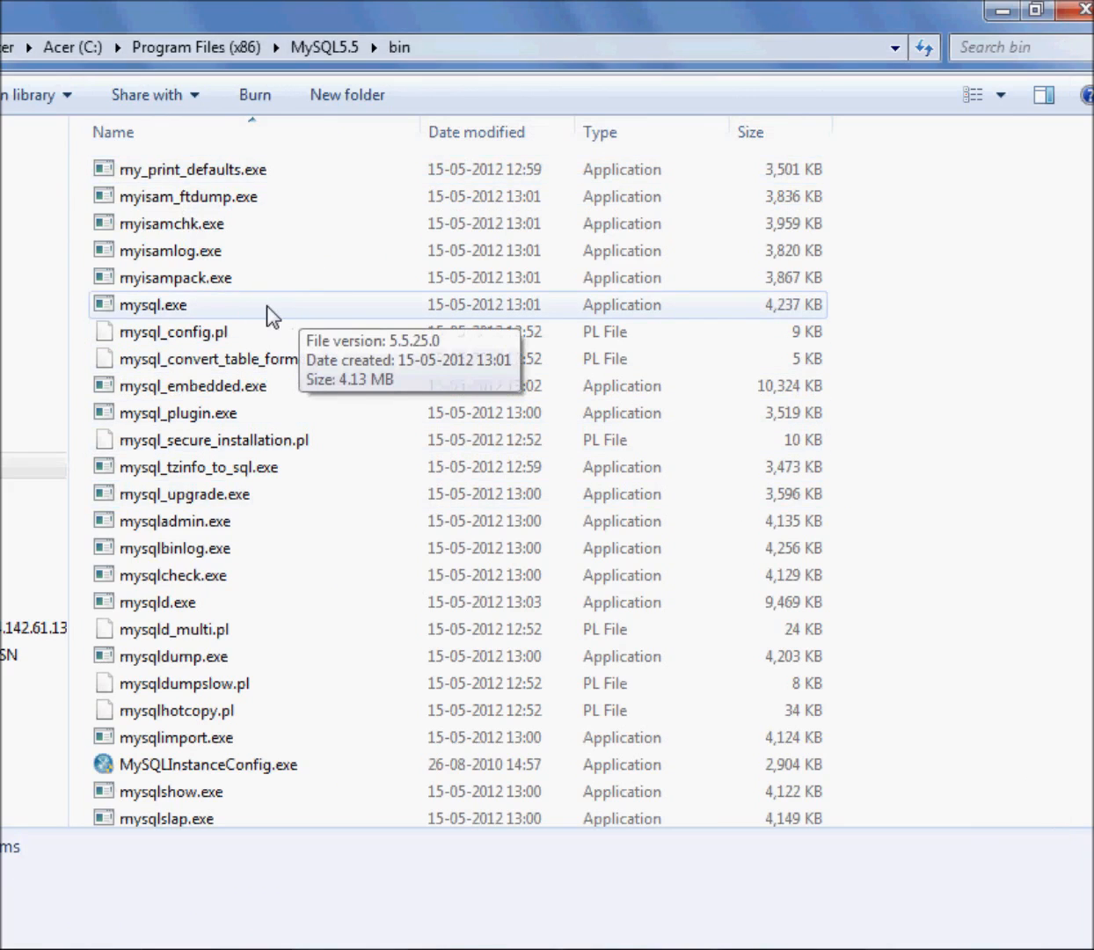
# Try running mysql.exe, and log in to the MySQL 5.5 Command Line Client with the account password
pyautogui.doubleClick(267, 307)
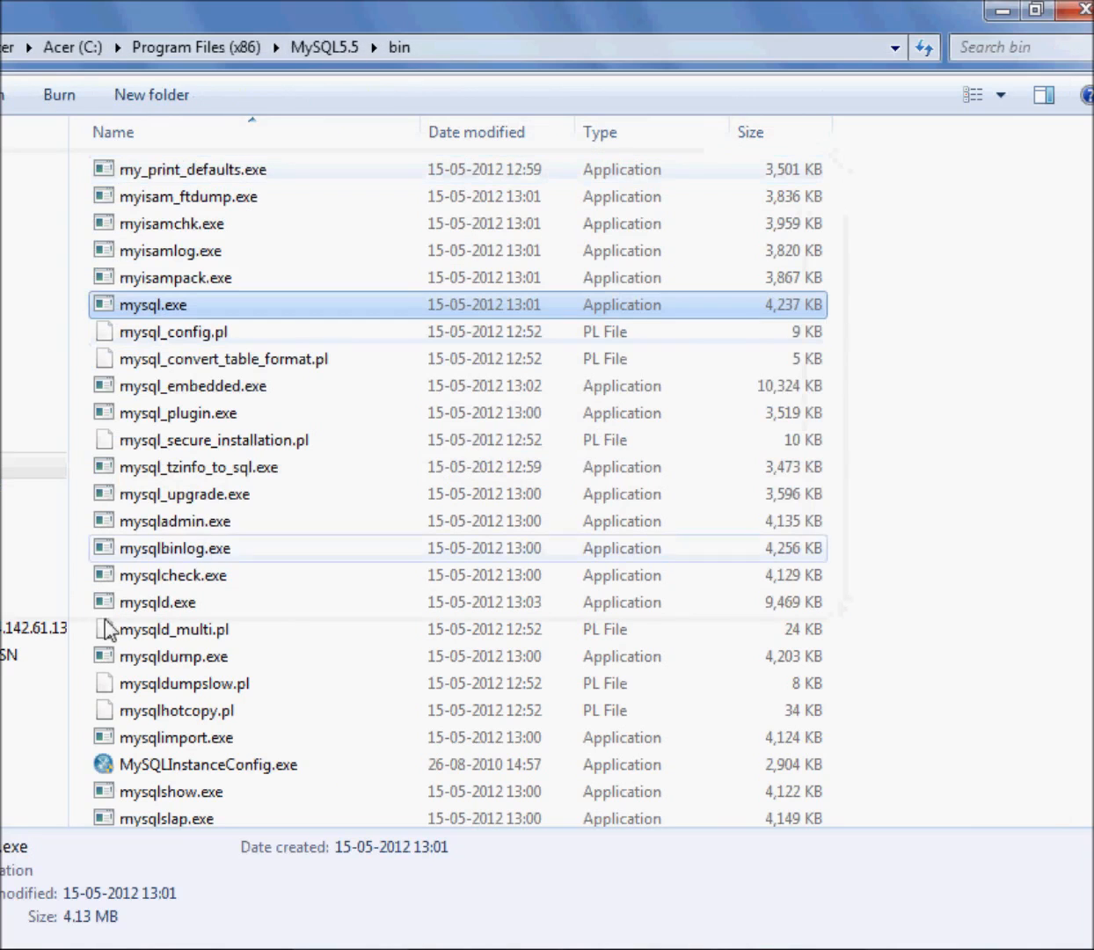
pyautogui.press('super')
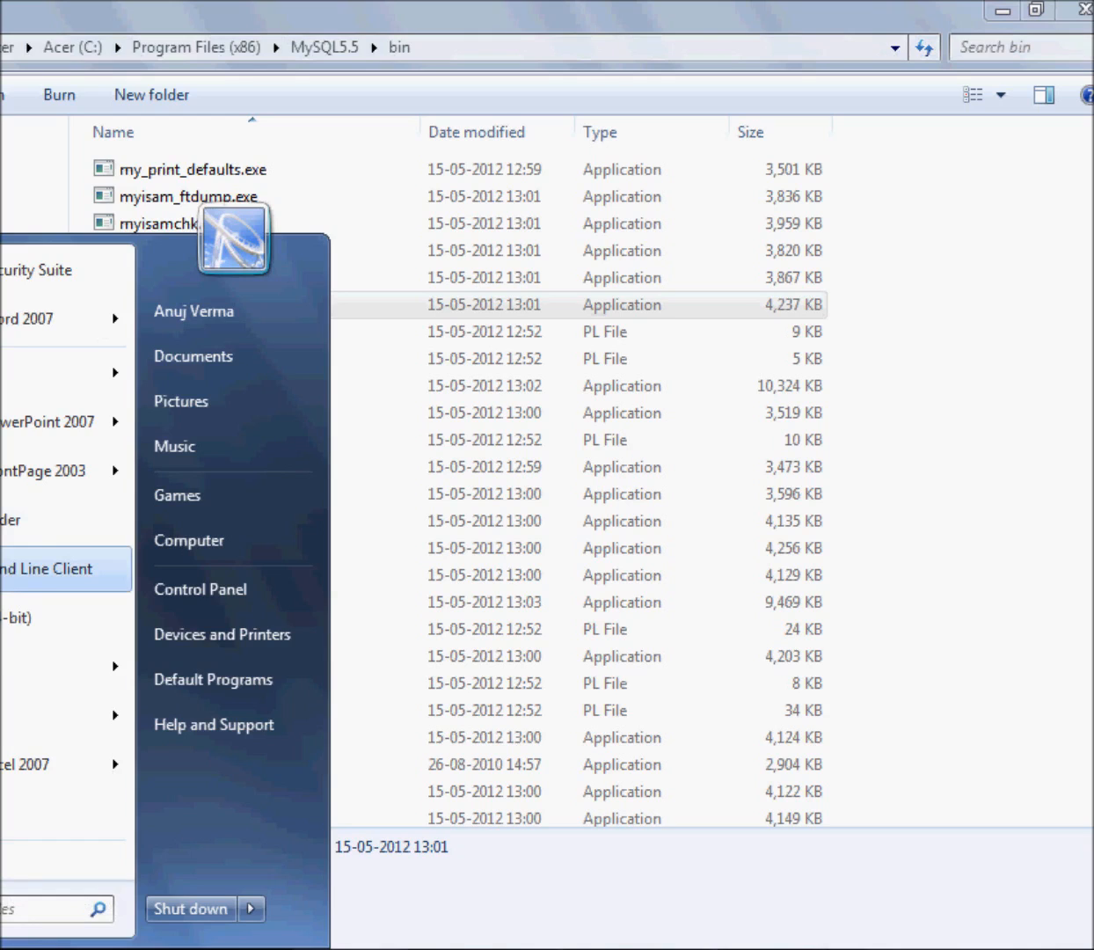
pyautogui.press('Return')
pyautogui.moveTo(444, 231); pyautogui.dragTo(659, 400)
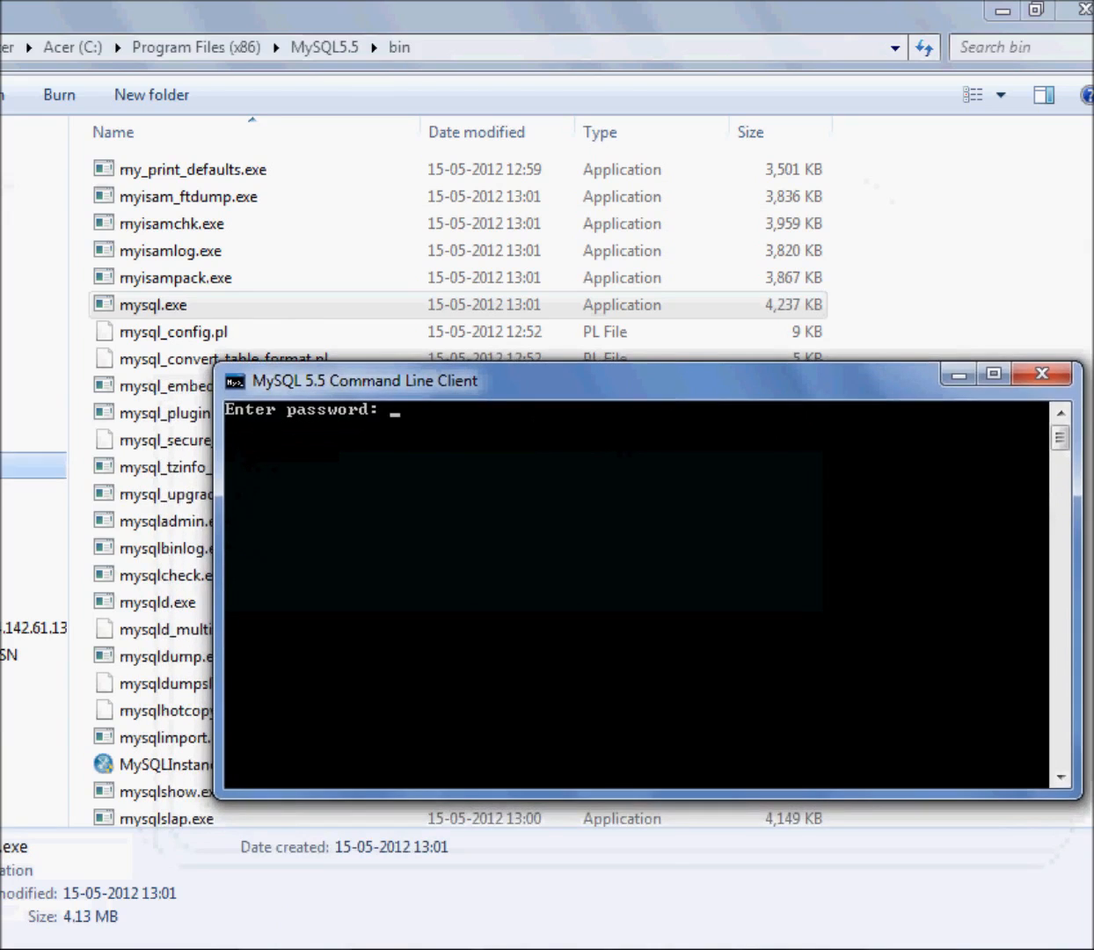
pyautogui.write('**')
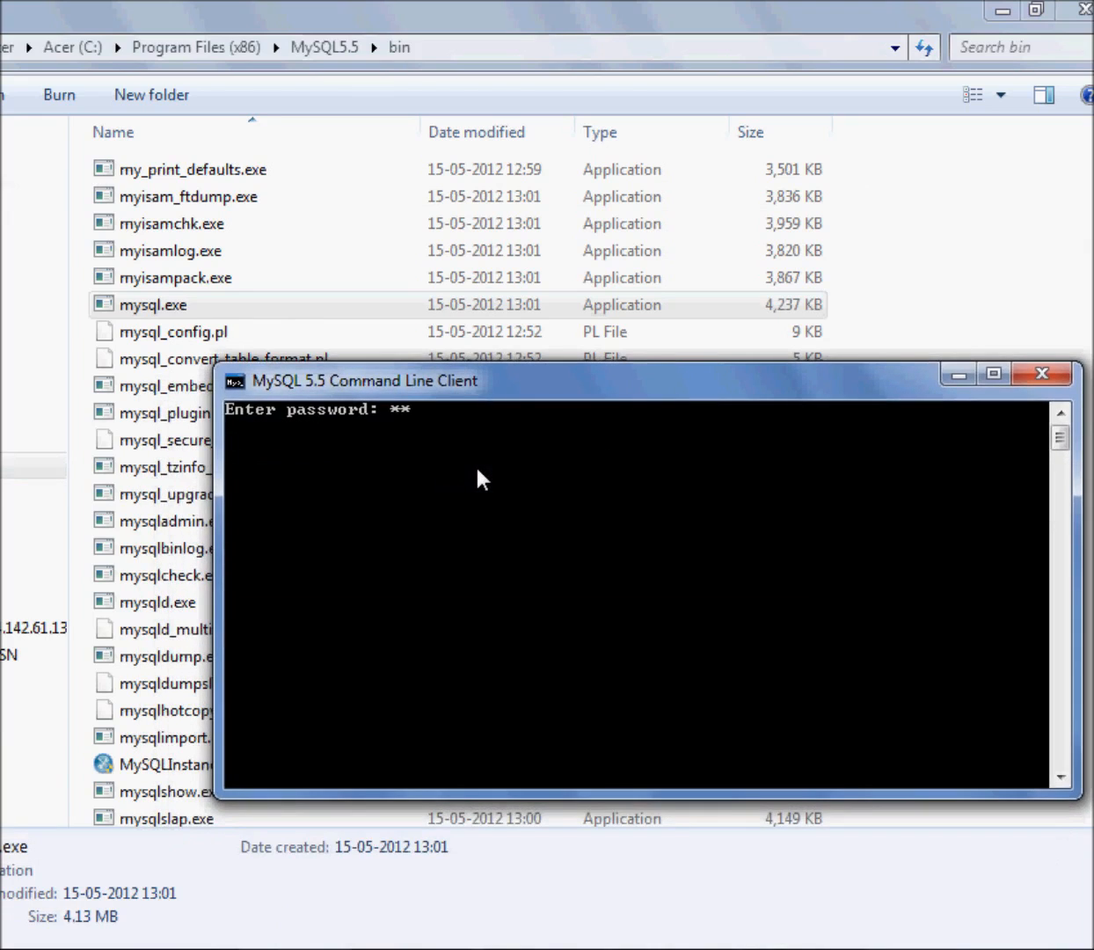
pyautogui.write('***')
pyautogui.press('Return')
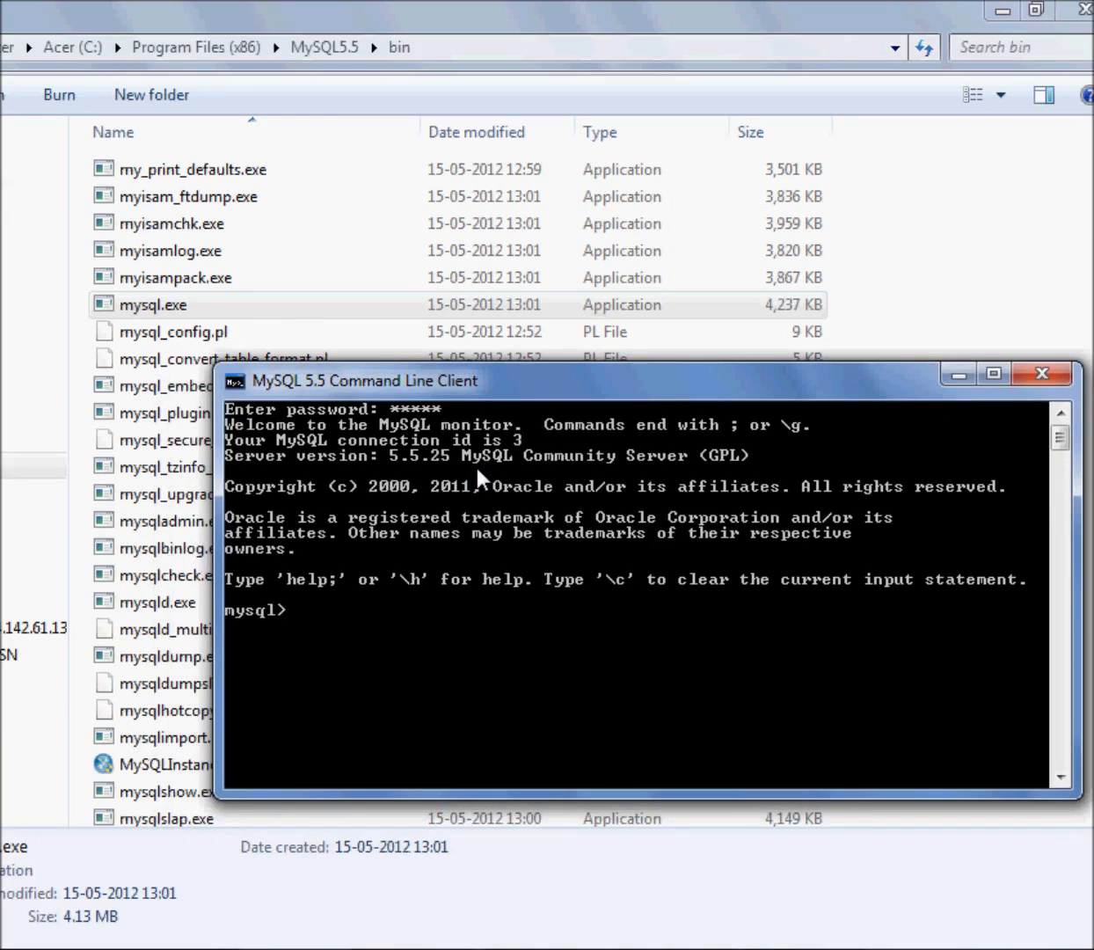
# Reposition the MySQL client window and list all databases on the server with "show databases;"
pyautogui.moveTo(405, 386); pyautogui.dragTo(426, 216)
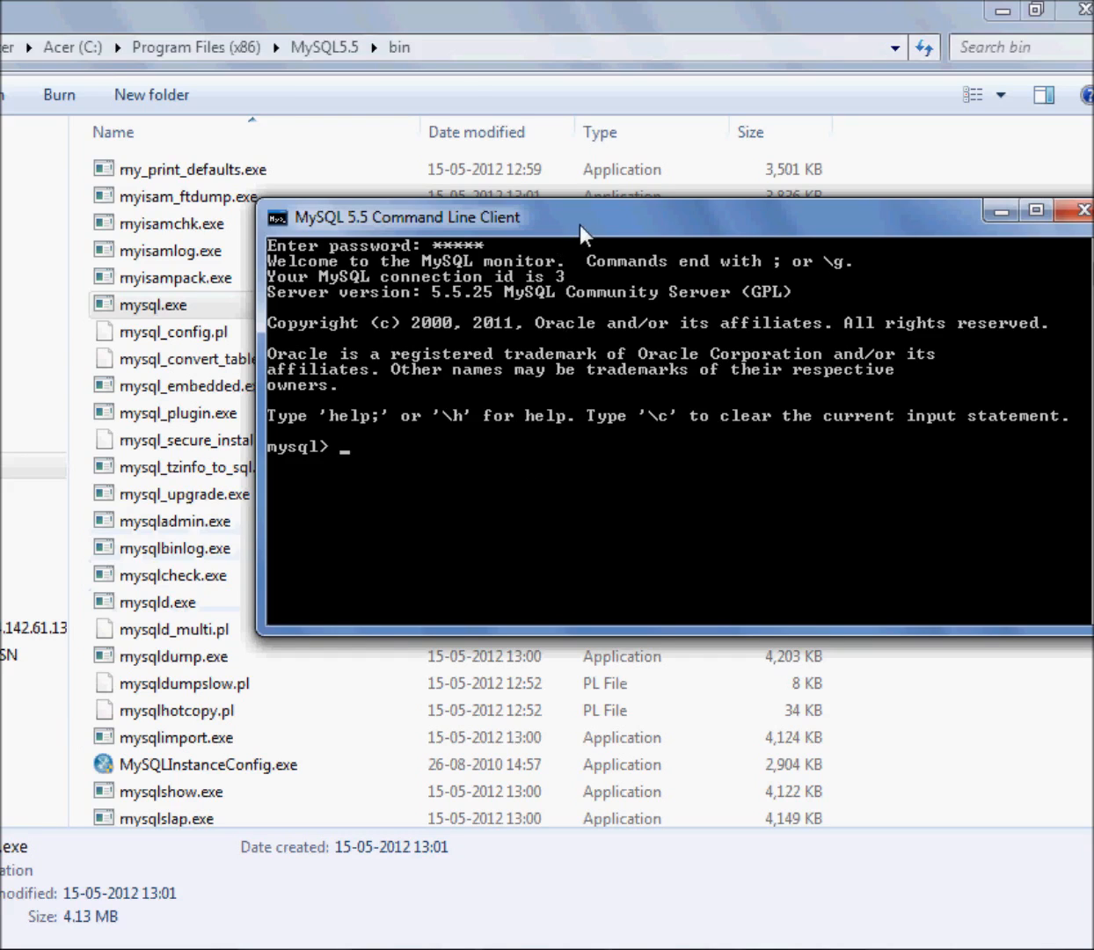
pyautogui.moveTo(594, 236); pyautogui.dragTo(466, 251)
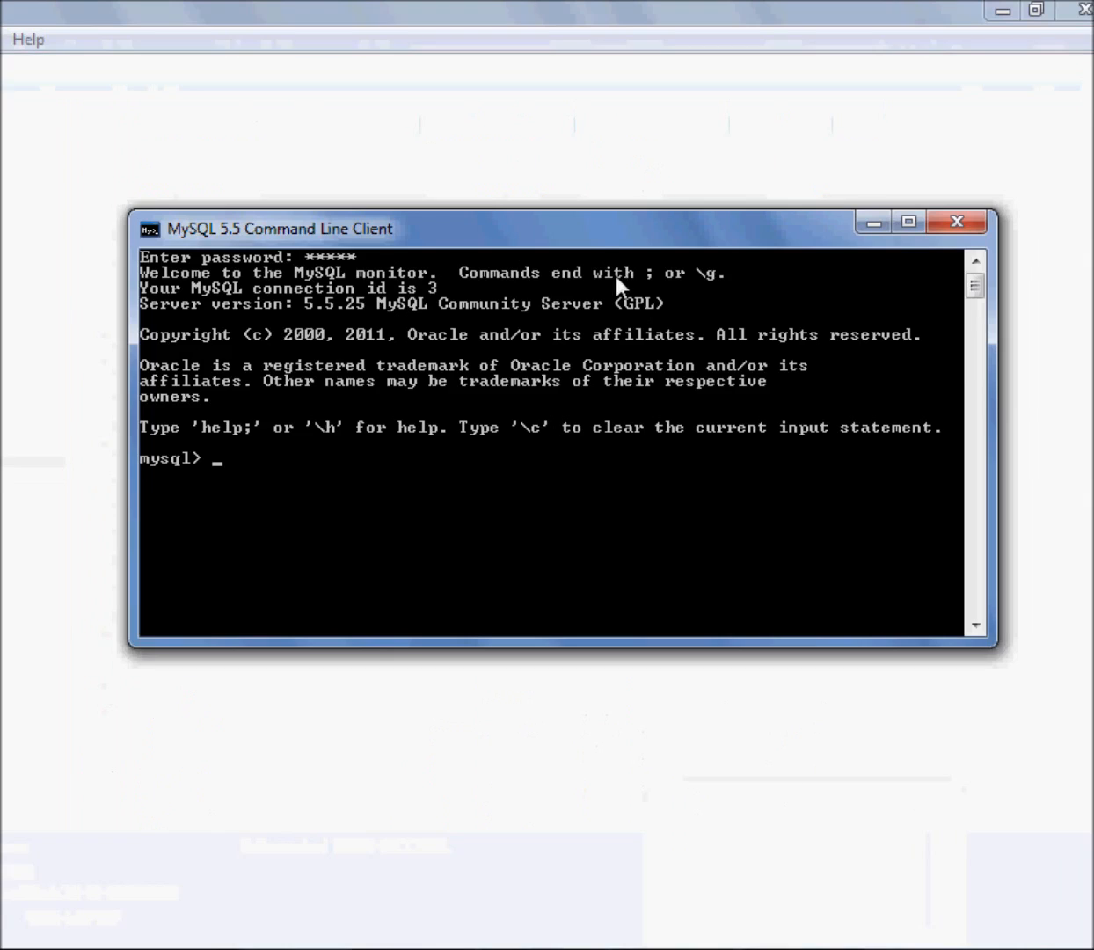
pyautogui.moveTo(605, 230); pyautogui.dragTo(604, 252)
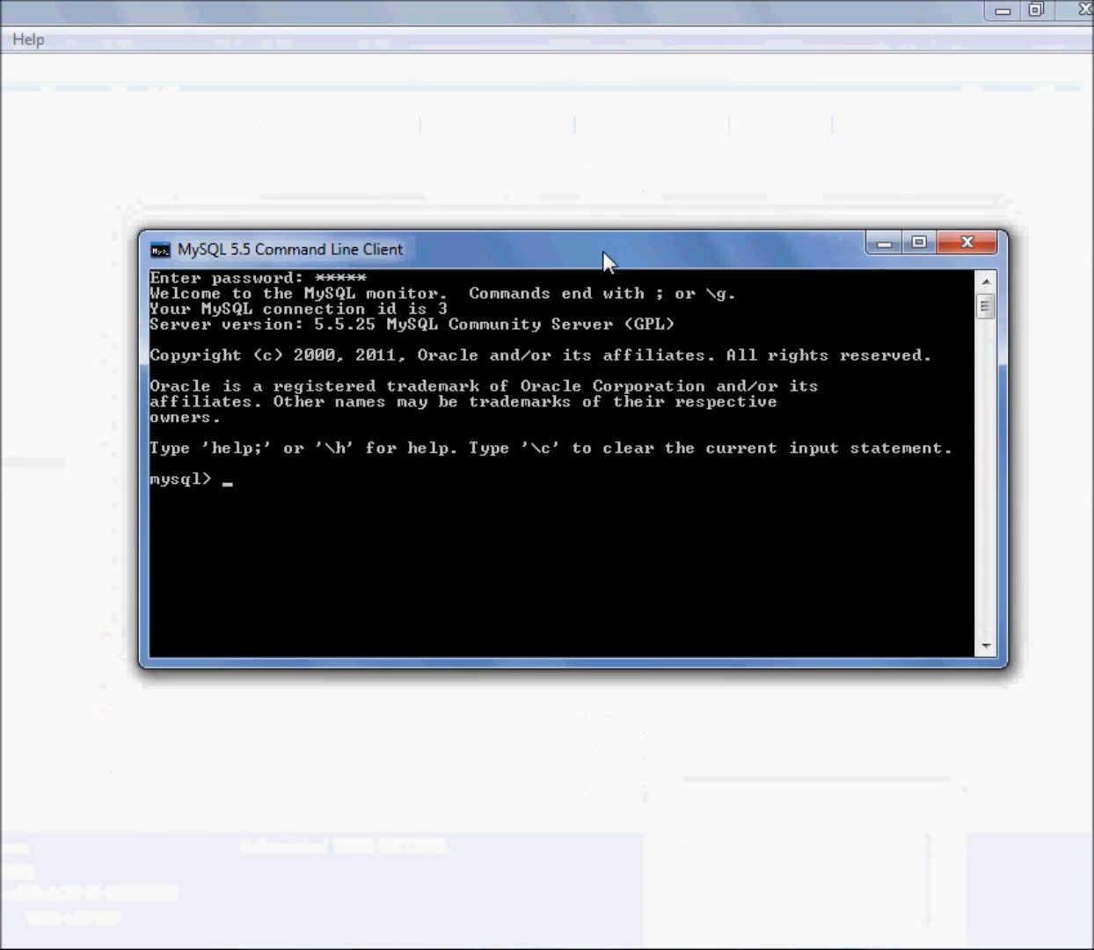
pyautogui.write('show data')
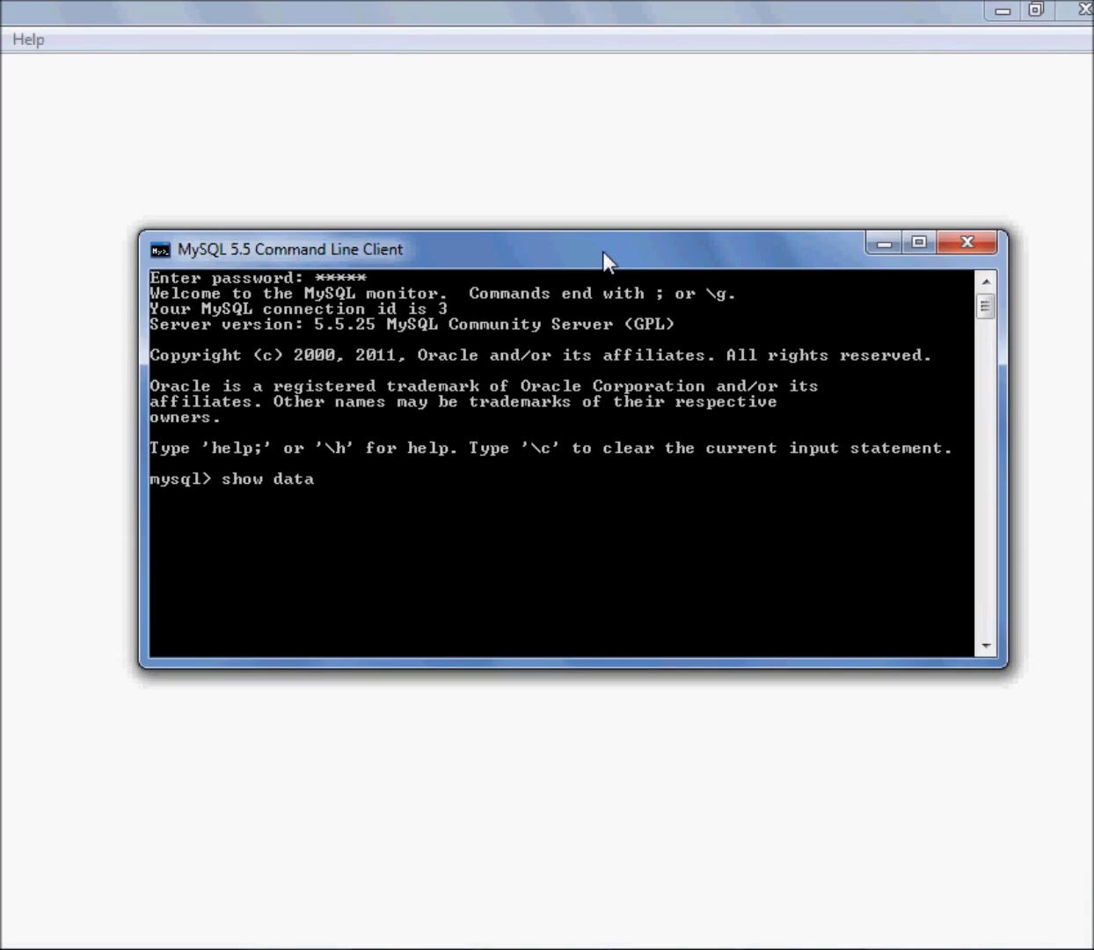
pyautogui.write('bases;')
pyautogui.press('Return')
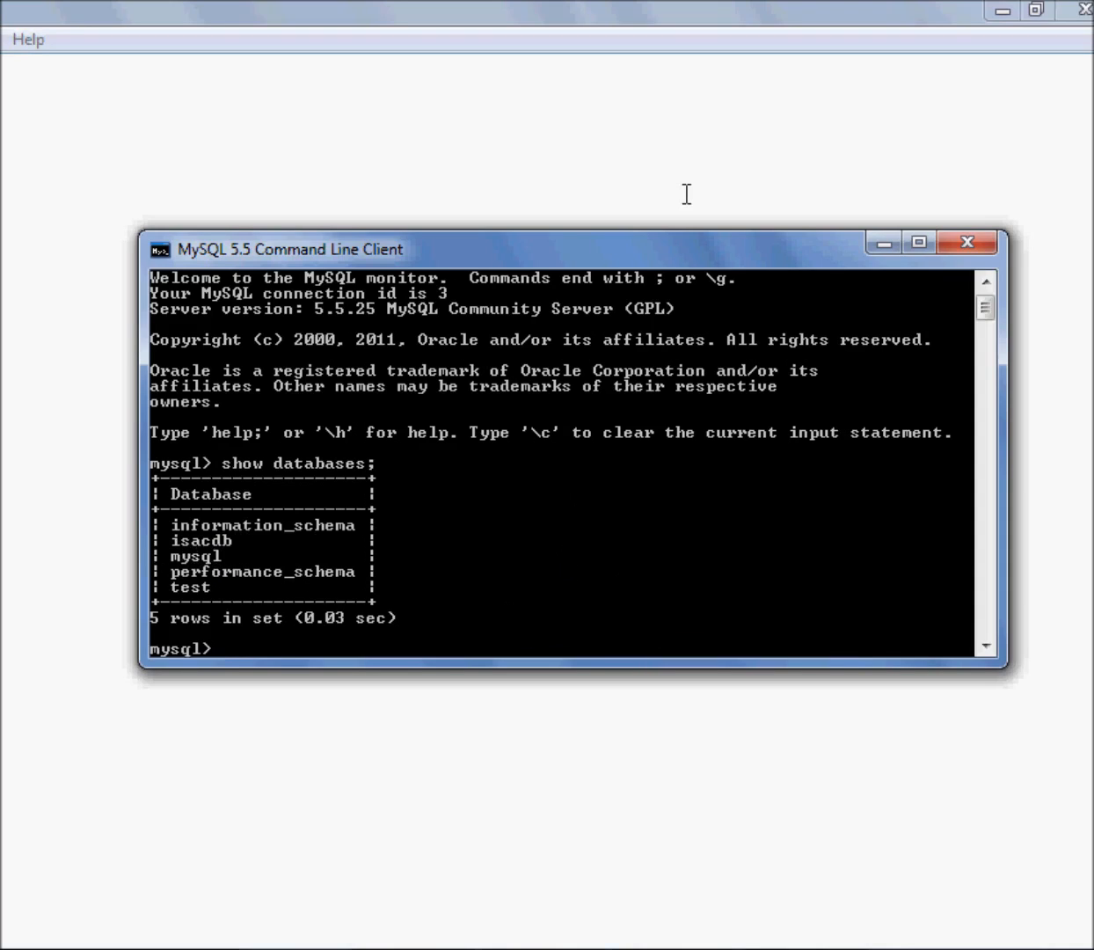
# Switch to the isacdb database with "use isacdb;" and list its tables with "show tables;"
pyautogui.moveTo(659, 233)
pyautogui.mouseDown()
pyautogui.moveTo(660, 162)
pyautogui.moveTo(666, 208)
pyautogui.mouseUp()
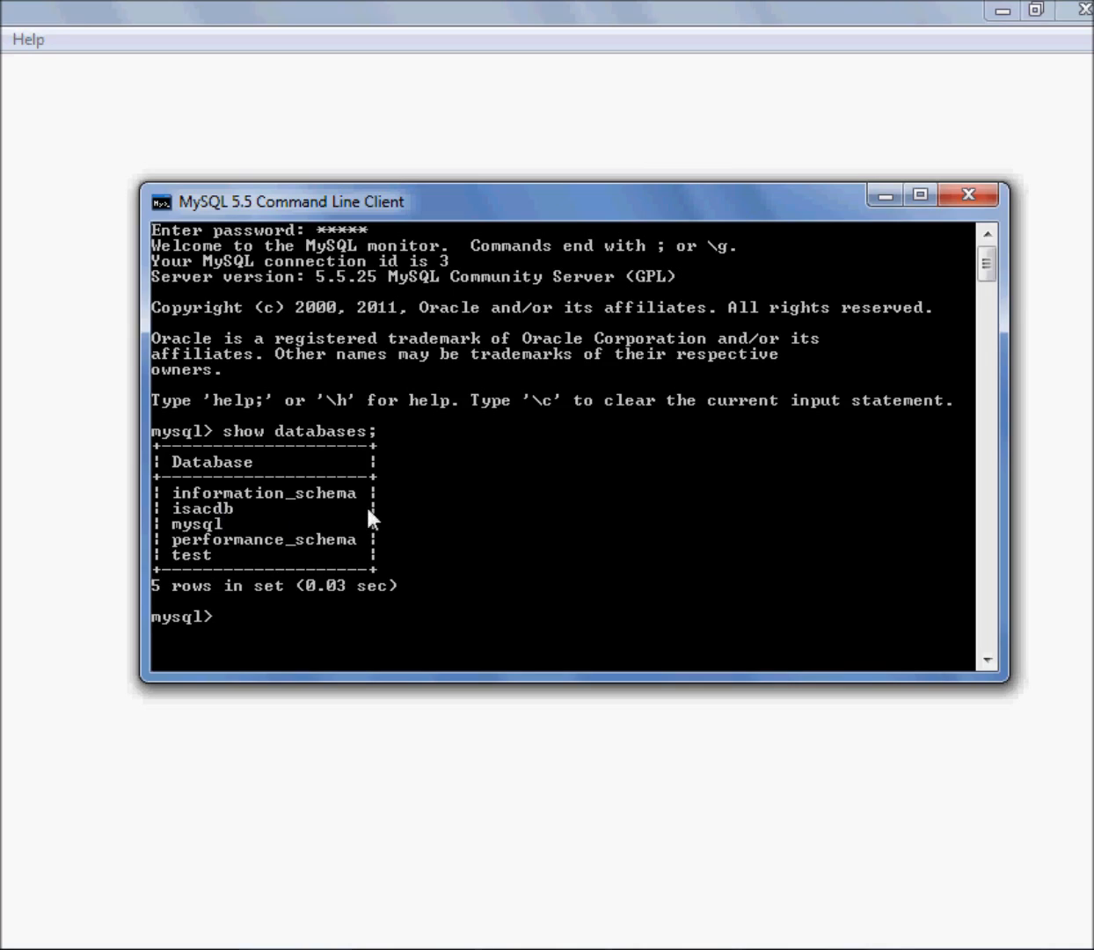
pyautogui.write('use isacdb;')
pyautogui.press('Return')
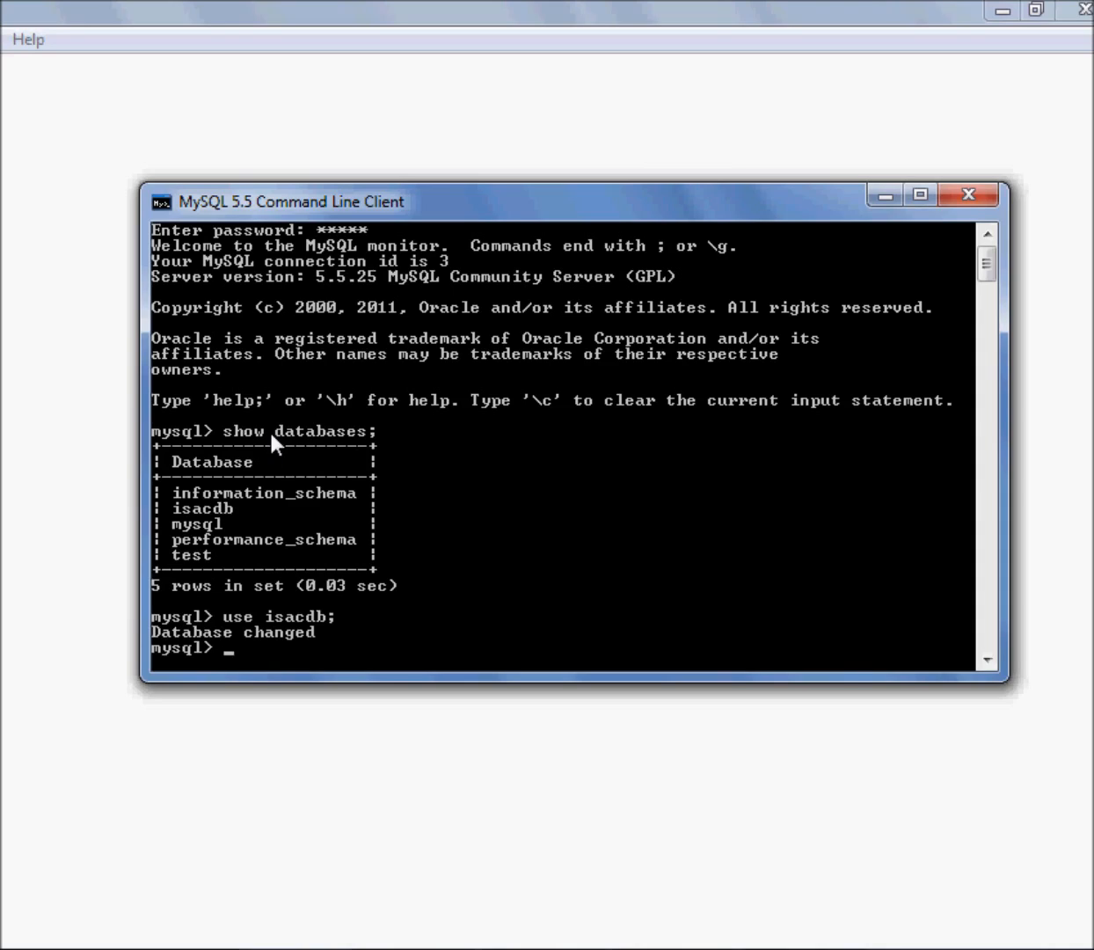
pyautogui.write('show tables;')
pyautogui.press('Return')
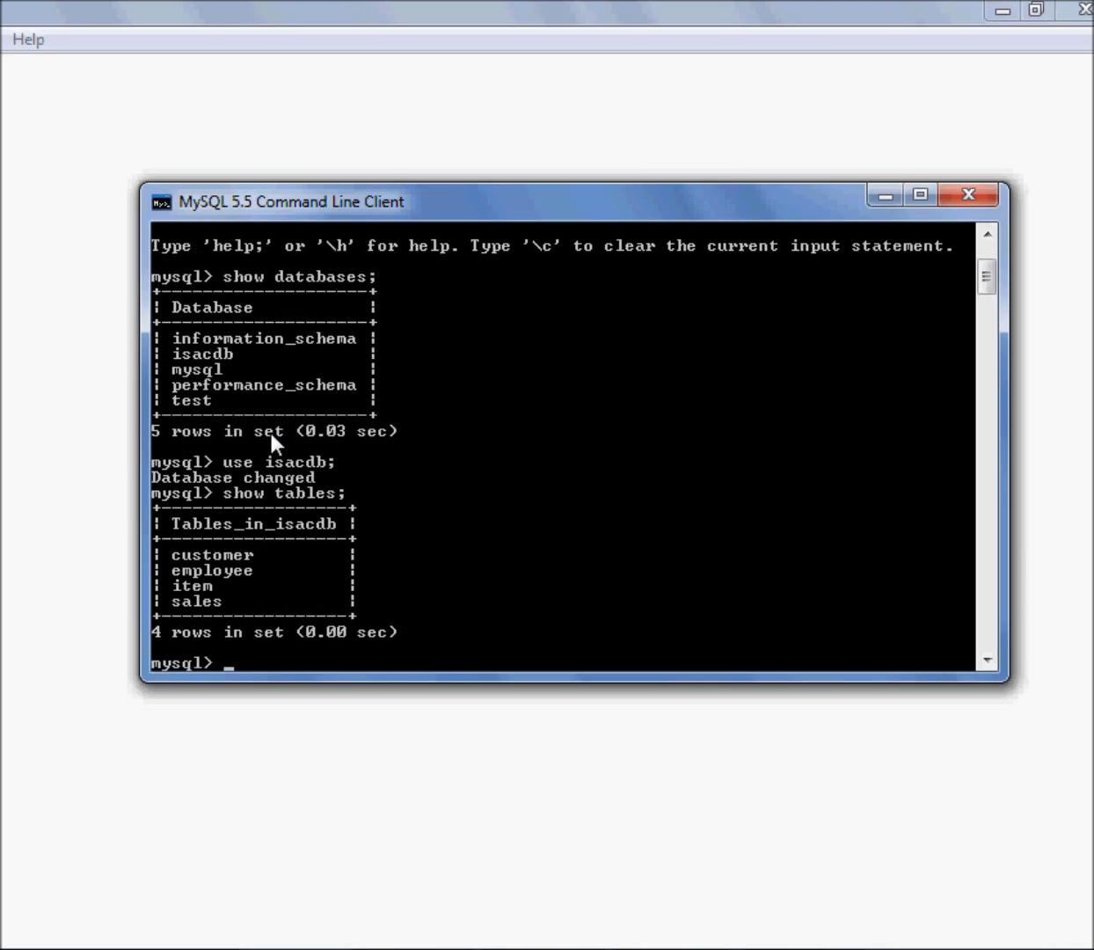
# Switch to the test database with "use test;" and list its tables with "show tables;"
pyautogui.write('use test;')
pyautogui.press('Return')
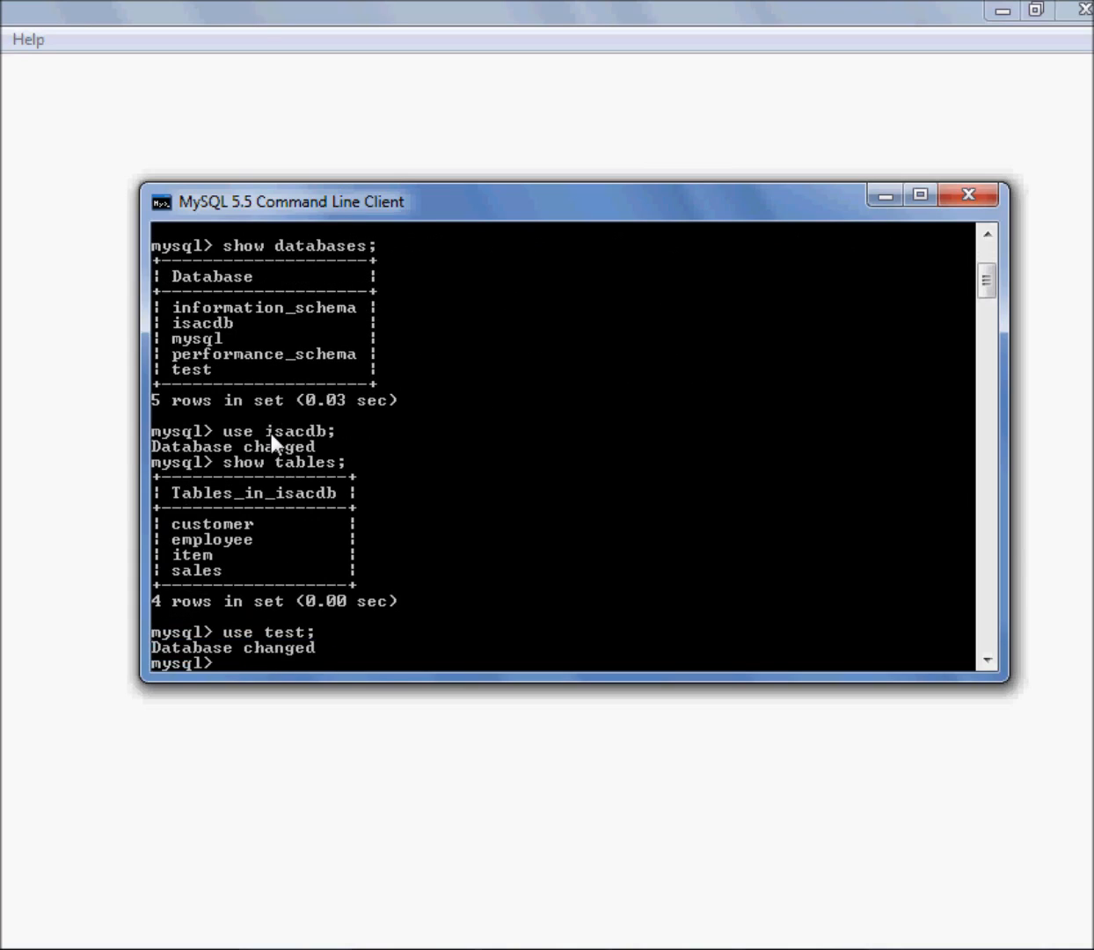
pyautogui.write('show tables;')
pyautogui.press('Return')
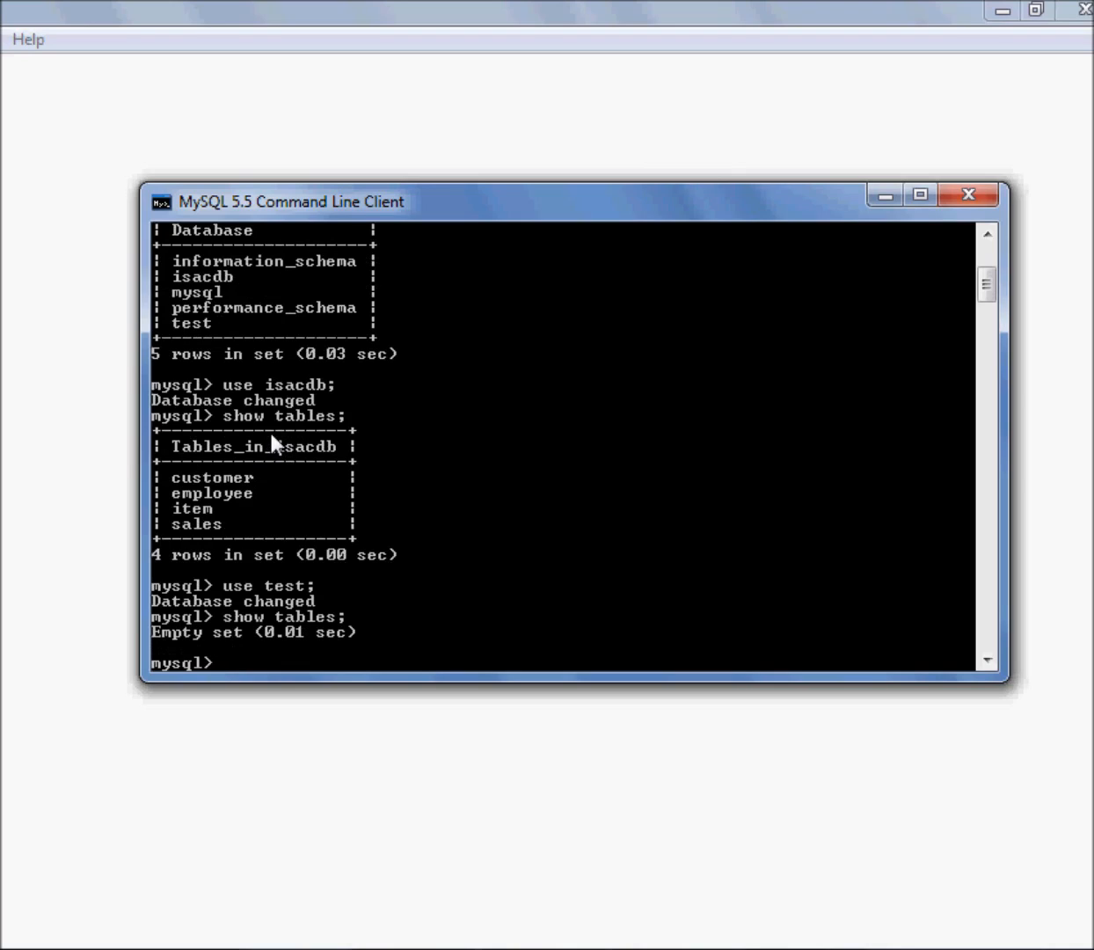
# Switch to the mysql database with "use mysql;" and list its tables with "show tables;"
pyautogui.write('use mysql;')
pyautogui.press('Return')
pyautogui.write('show tables;')
pyautogui.press('Return')
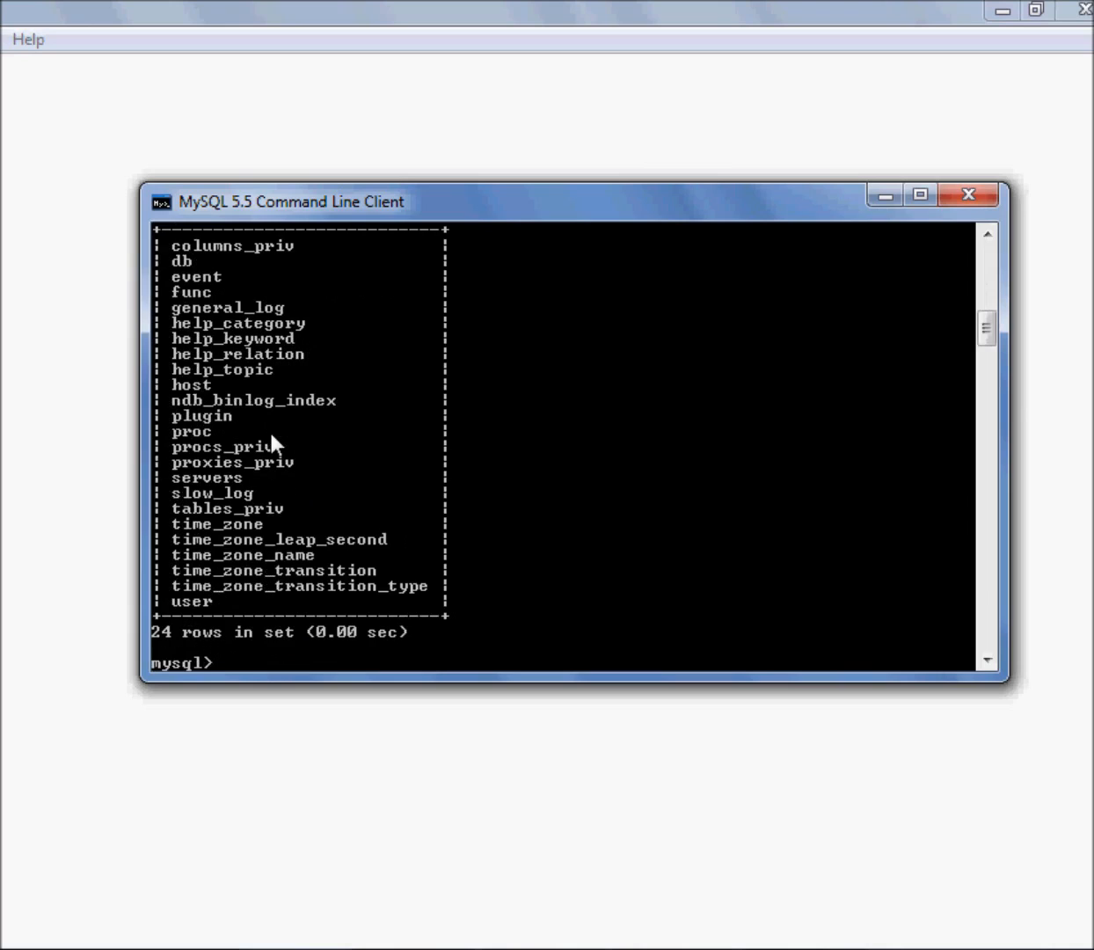
# Review the mysql database's table list and the output of the earlier commands in the client
pyautogui.scroll(3, 282, 465)
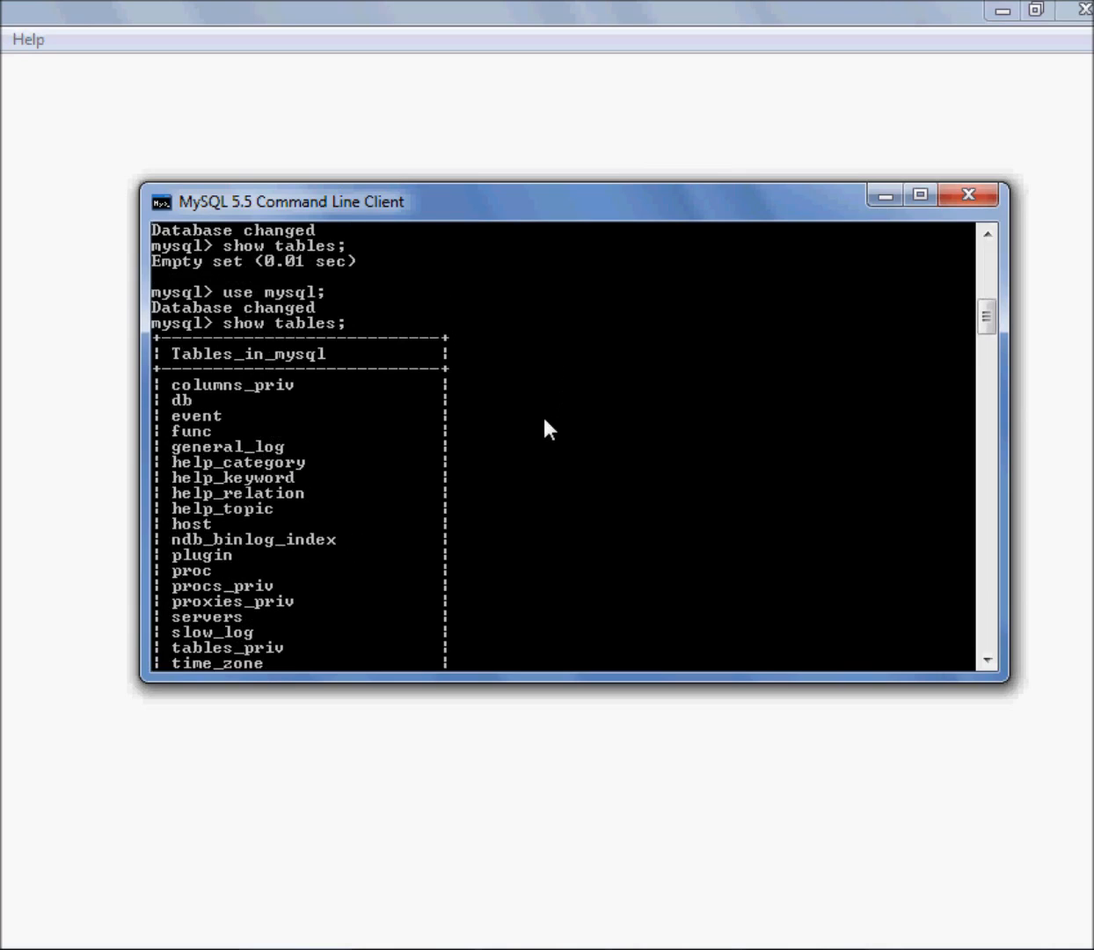
pyautogui.scroll(6, 545, 431)
pyautogui.scroll(-12, 545, 430)
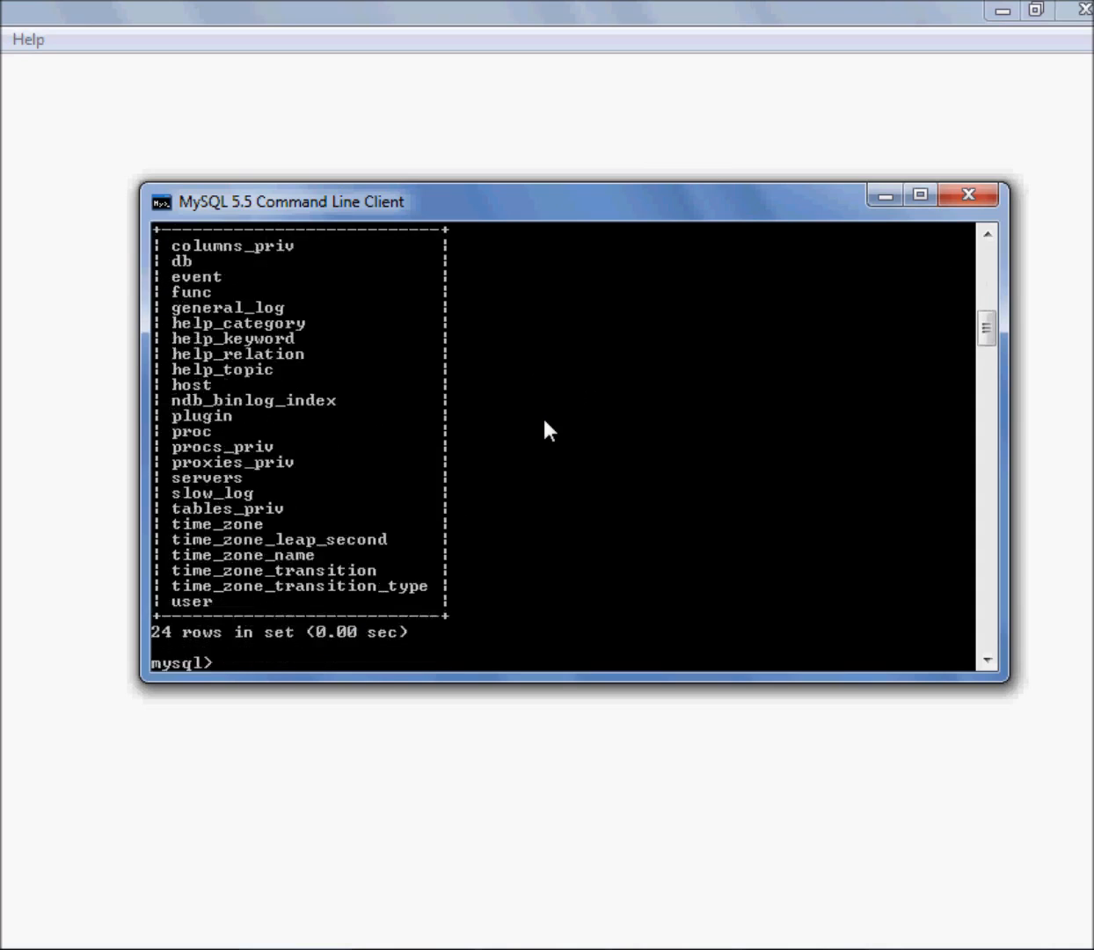
pyautogui.scroll(7, 545, 424)
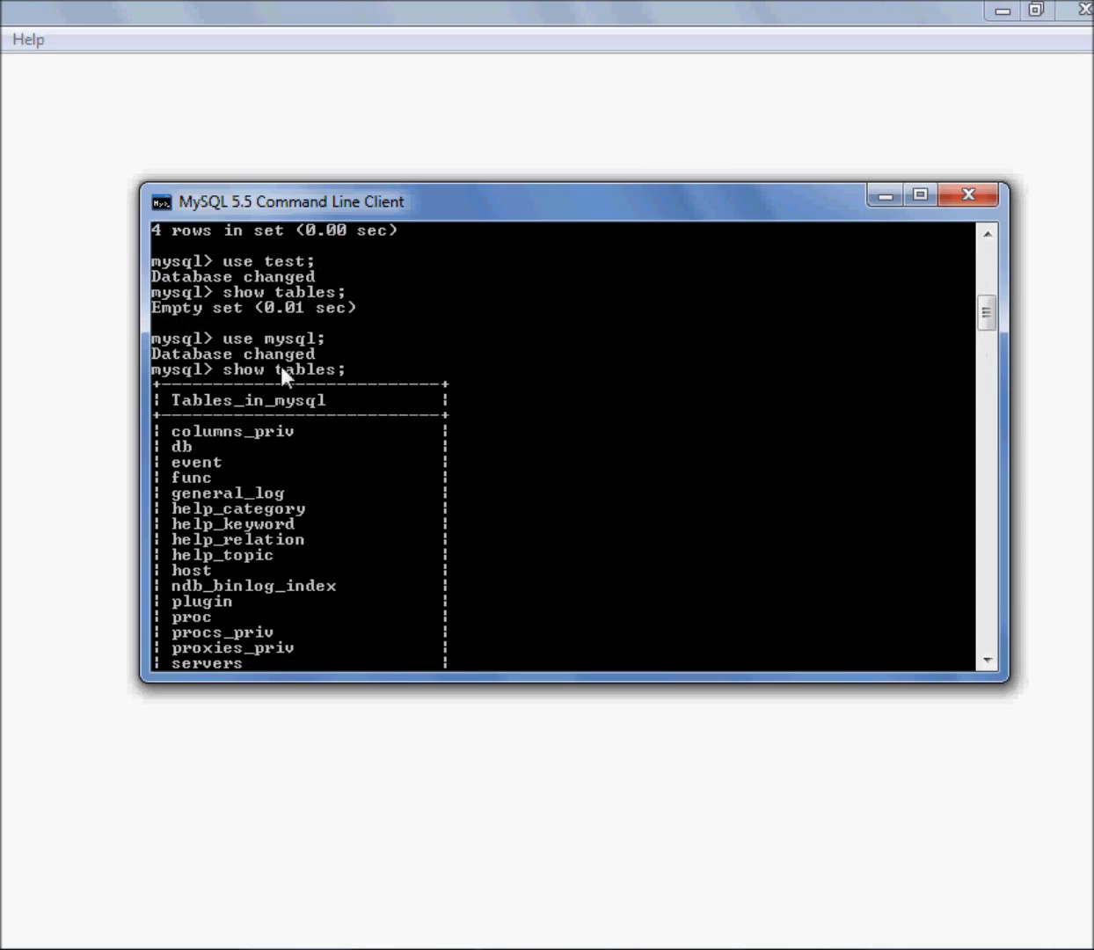
pyautogui.scroll(-8, 478, 412)
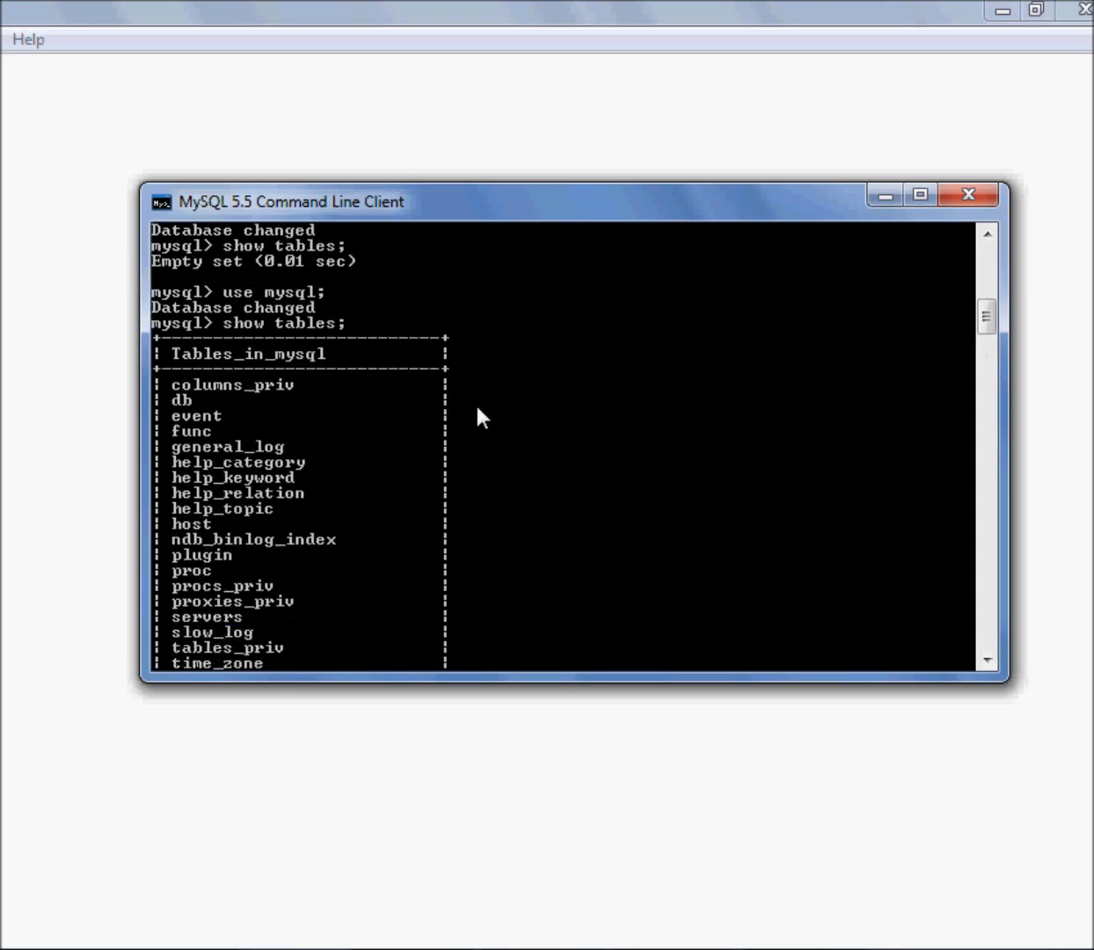
pyautogui.scroll(20, 352, 408)
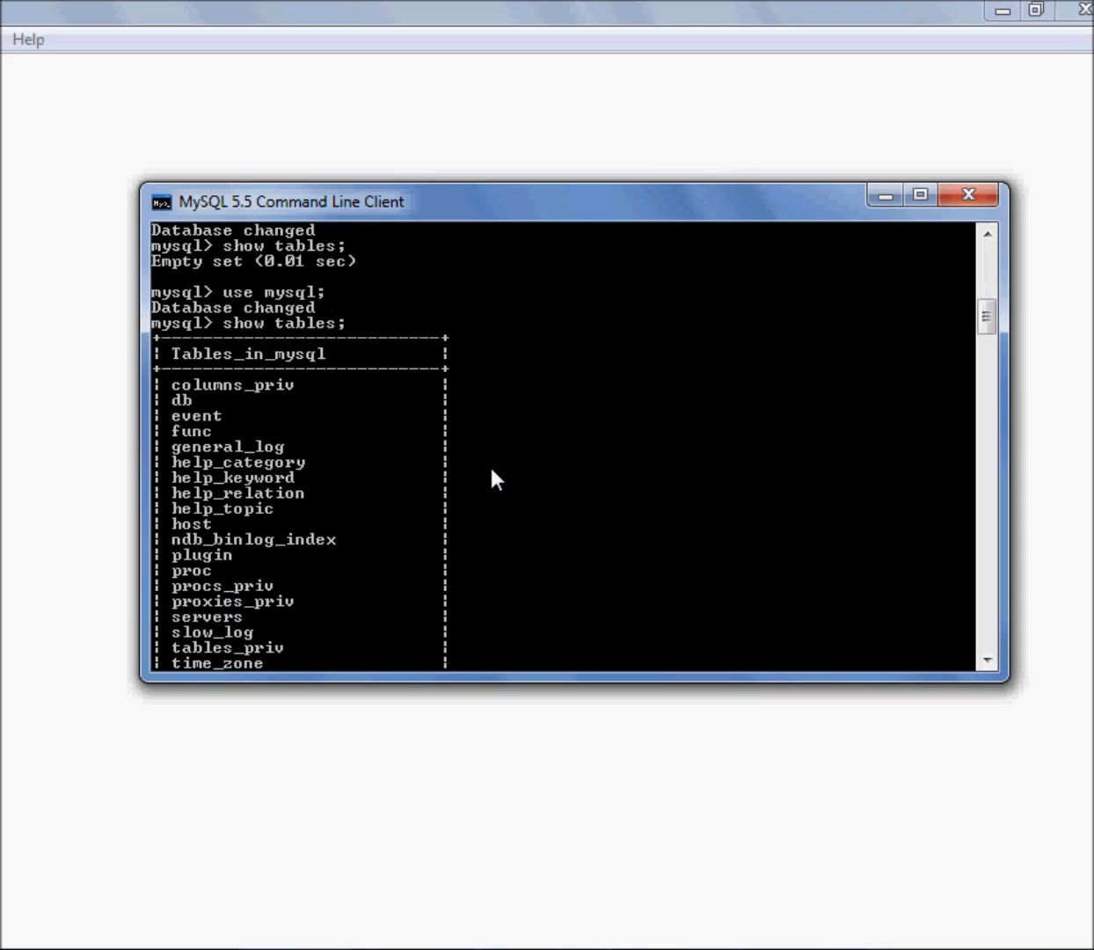
pyautogui.scroll(-10, 491, 479)
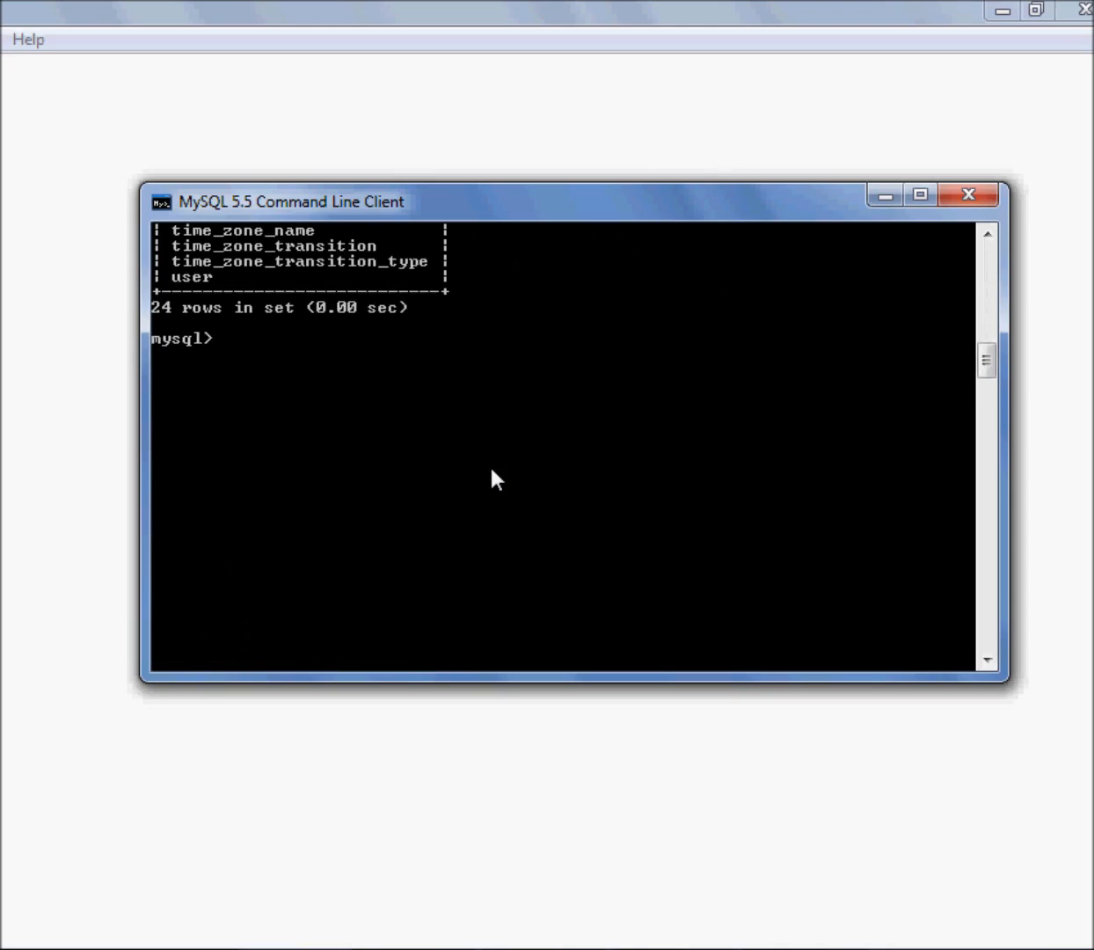
pyautogui.scroll(16, 490, 479)
pyautogui.scroll(-14, 491, 479)
pyautogui.scroll(4, 491, 479)
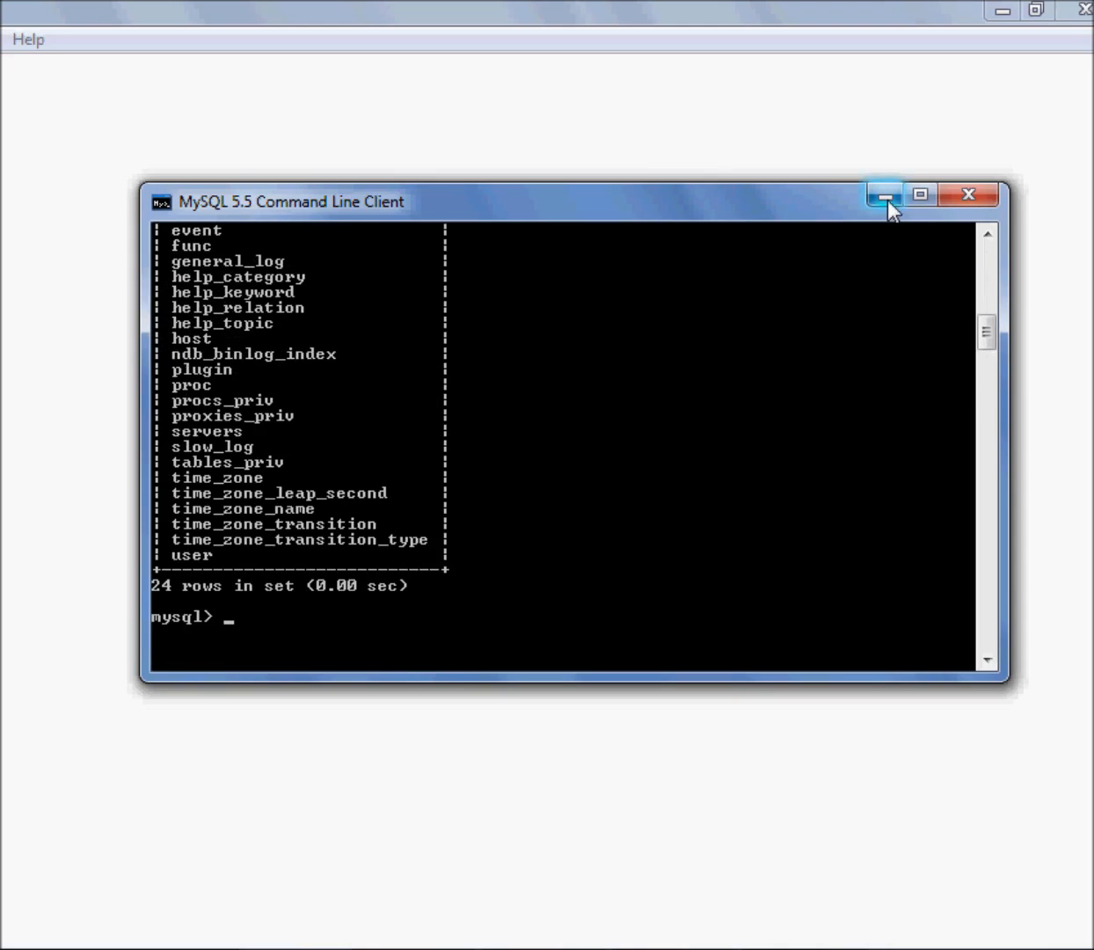
# Minimize the MySQL client, look over the programs in the bin folder and go back to Program Files (x86)
pyautogui.click(887, 201)
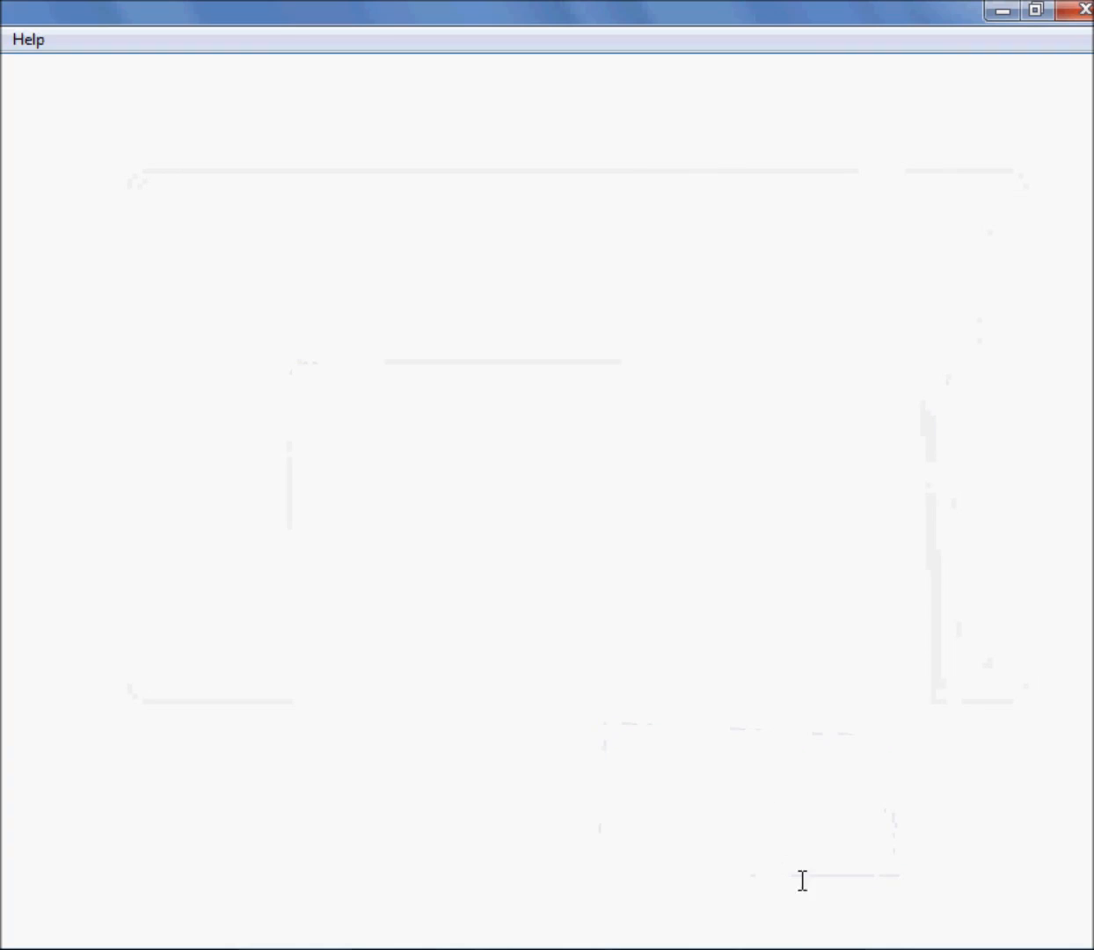
pyautogui.click(884, 948)
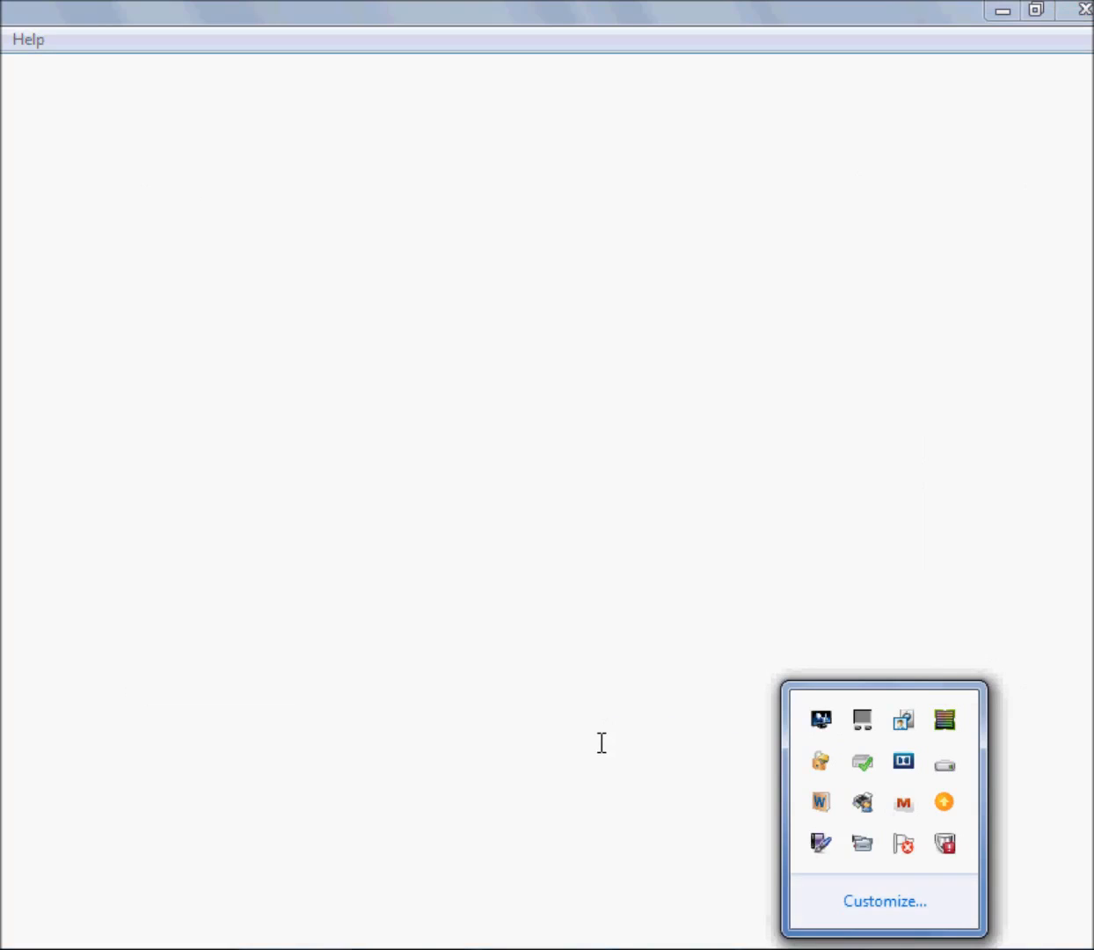
pyautogui.click(601, 742)
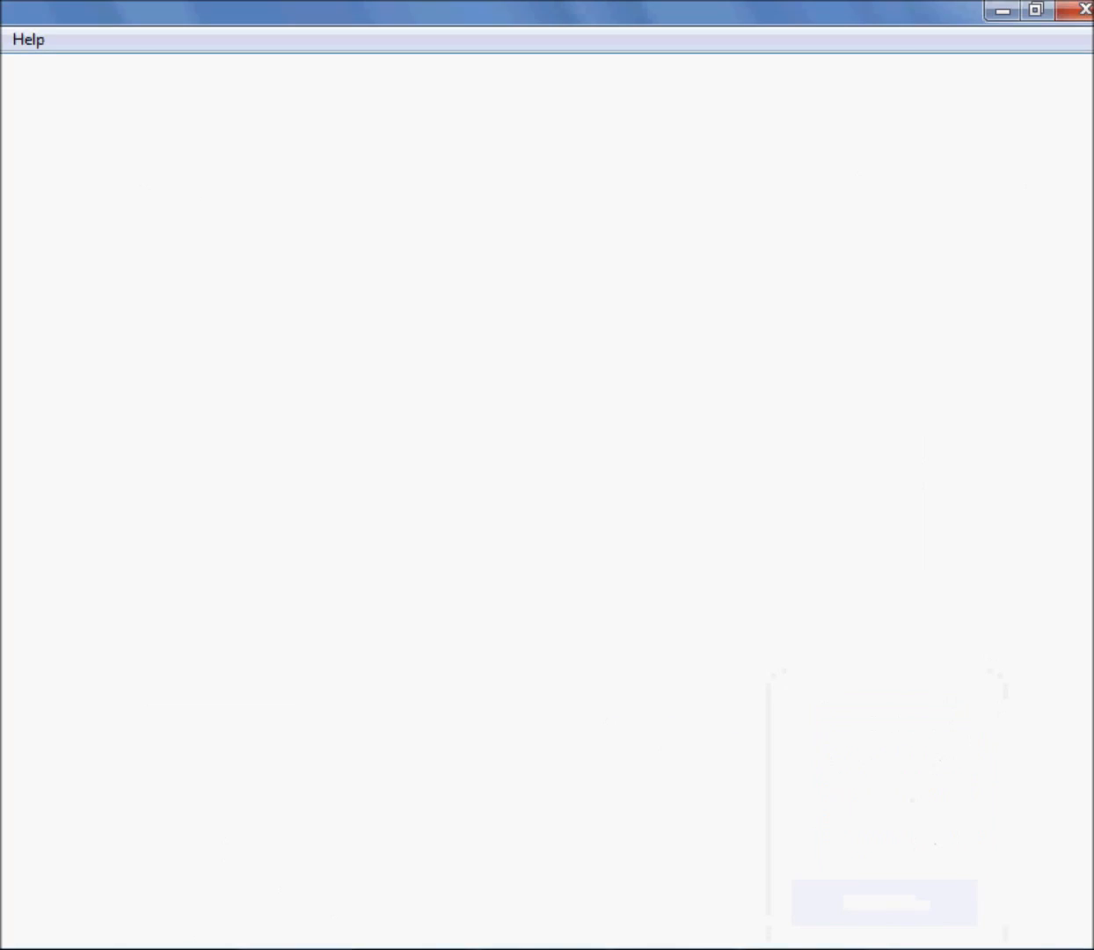
pyautogui.moveTo(114, 948)
pyautogui.click(255, 818)
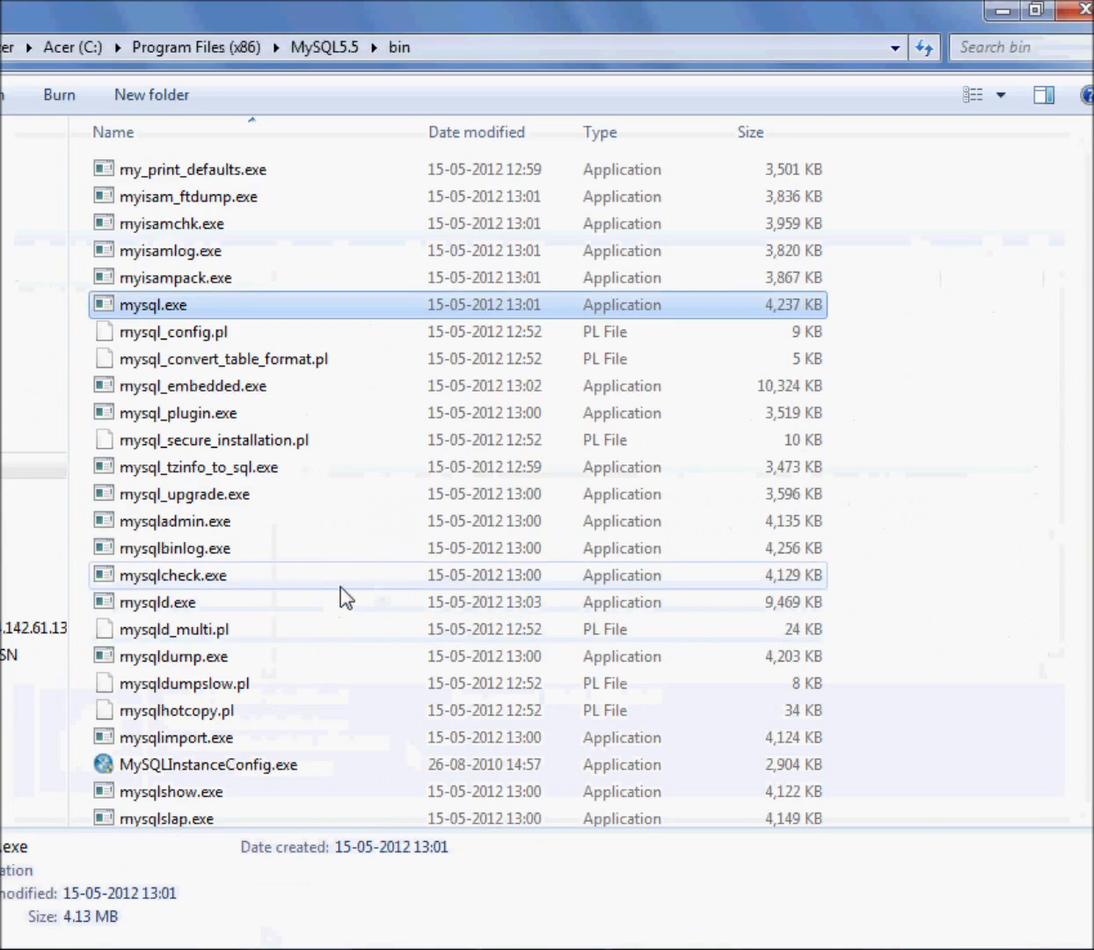
pyautogui.scroll(-1, 357, 585)
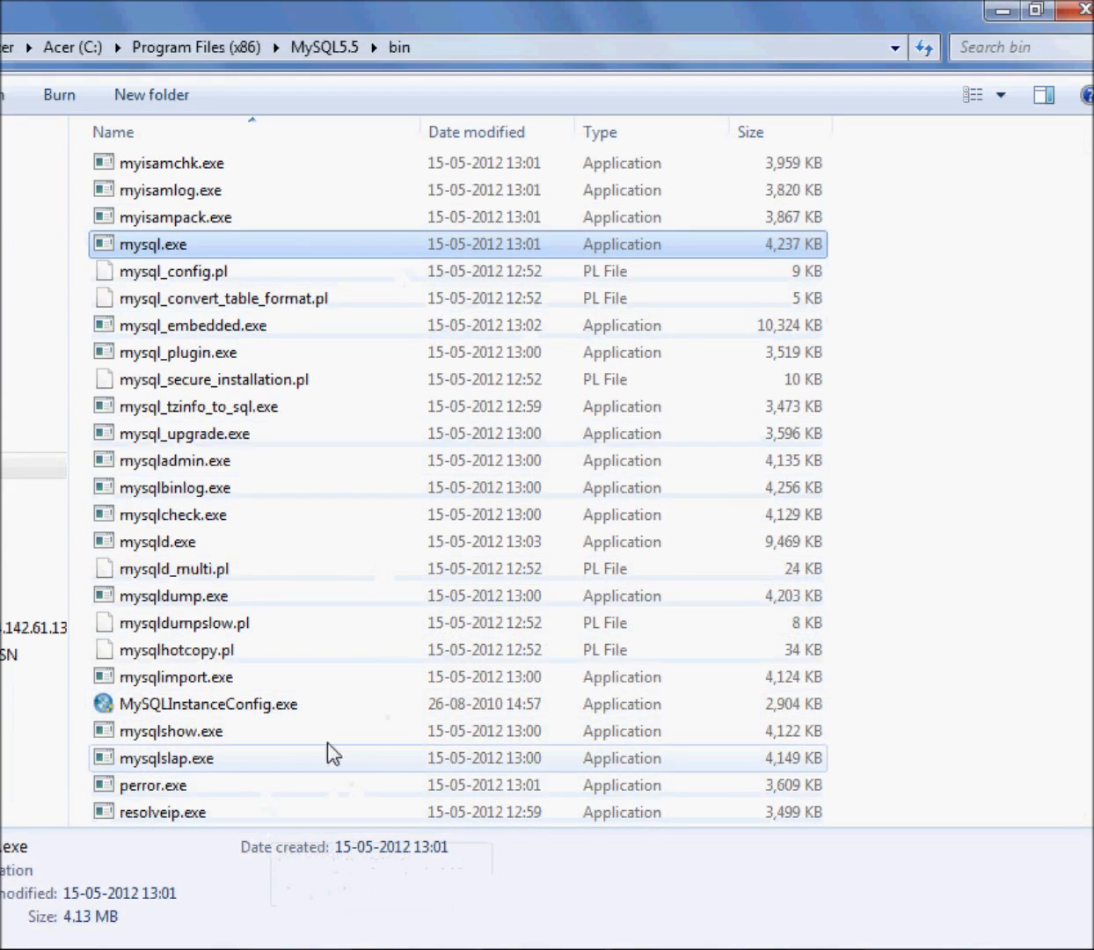
pyautogui.scroll(1, 329, 749)
pyautogui.click(215, 49)
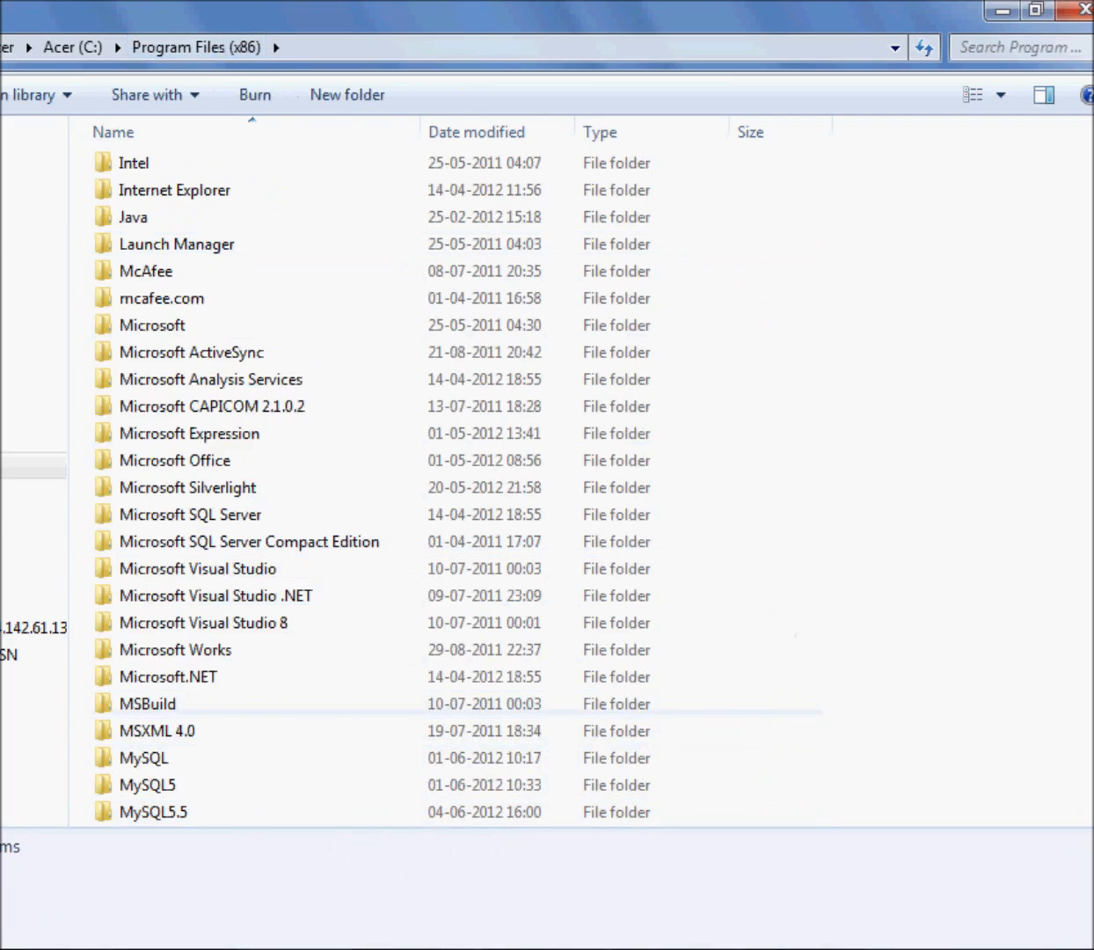
# Search the installed programs with a term beginning with "c" and launch the match
pyautogui.press('super')
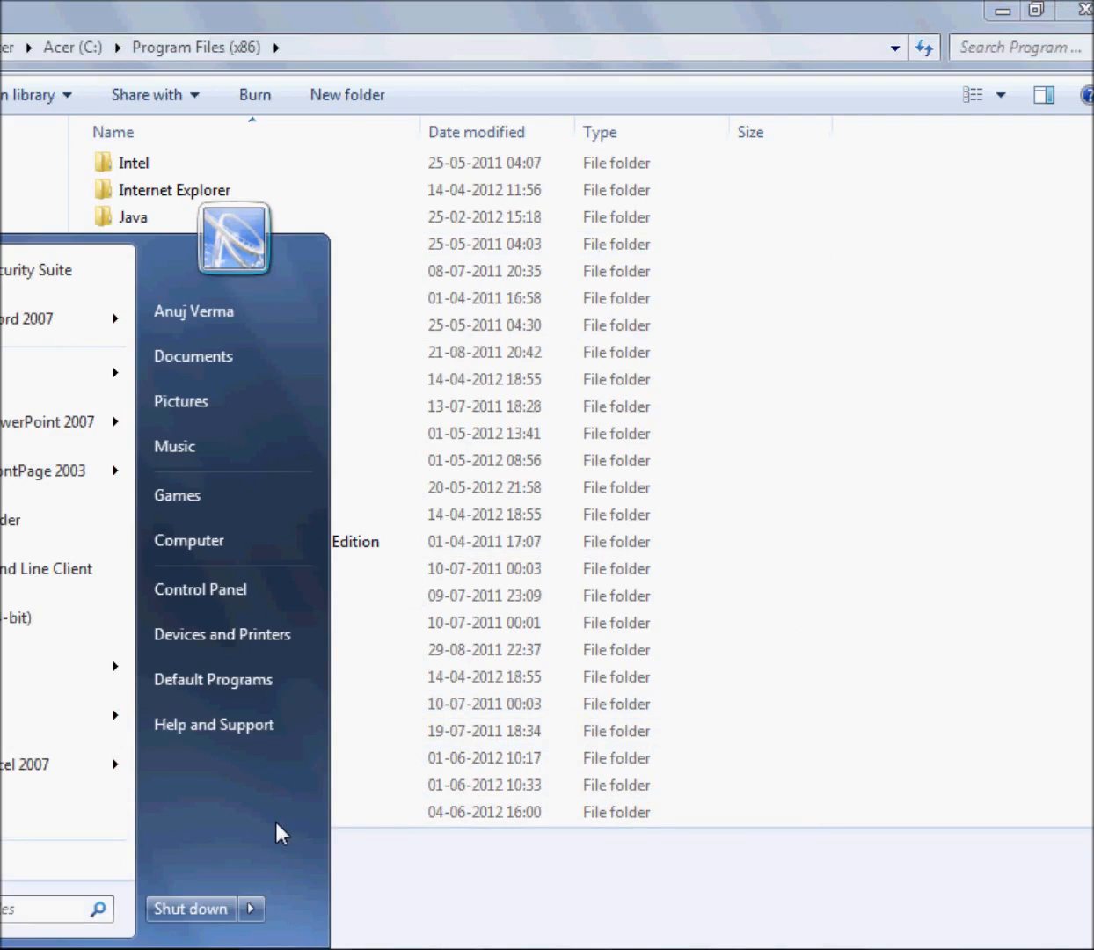
pyautogui.write('c')
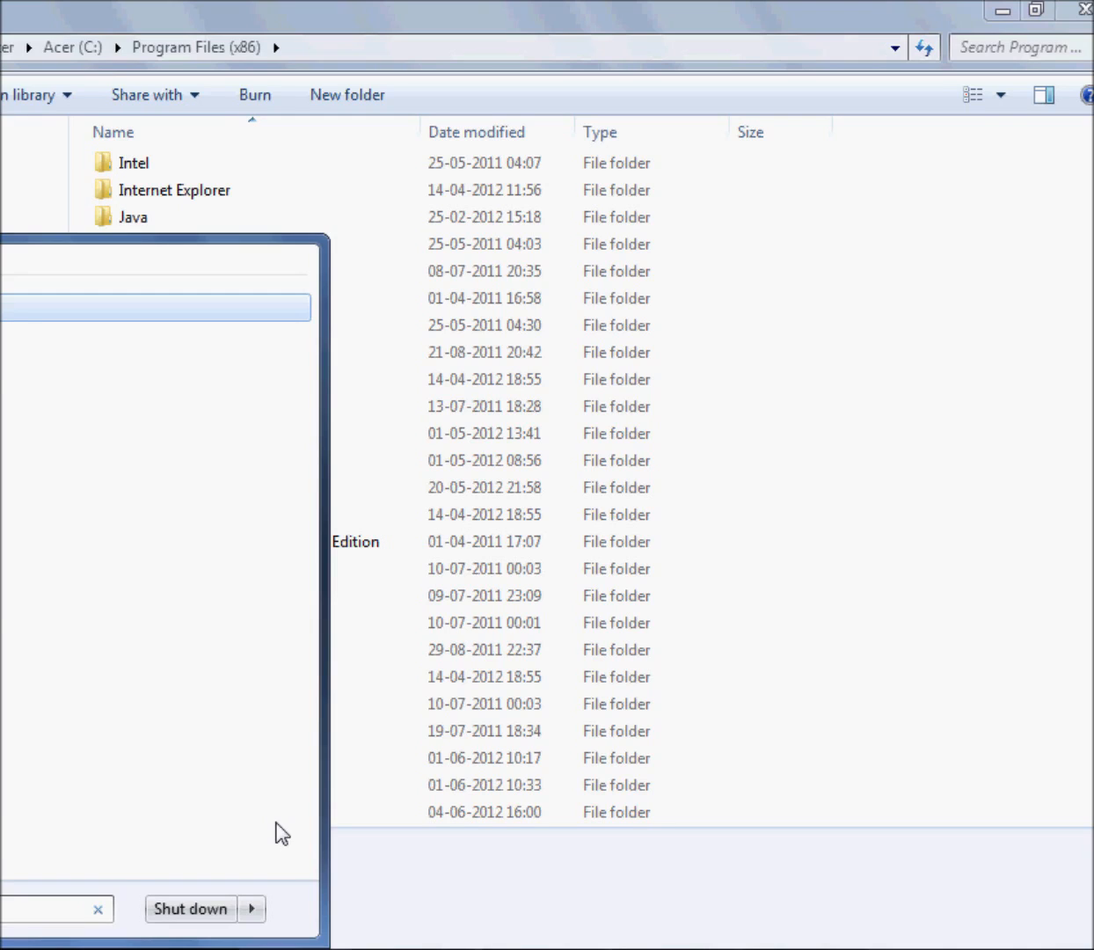
pyautogui.press('Return')
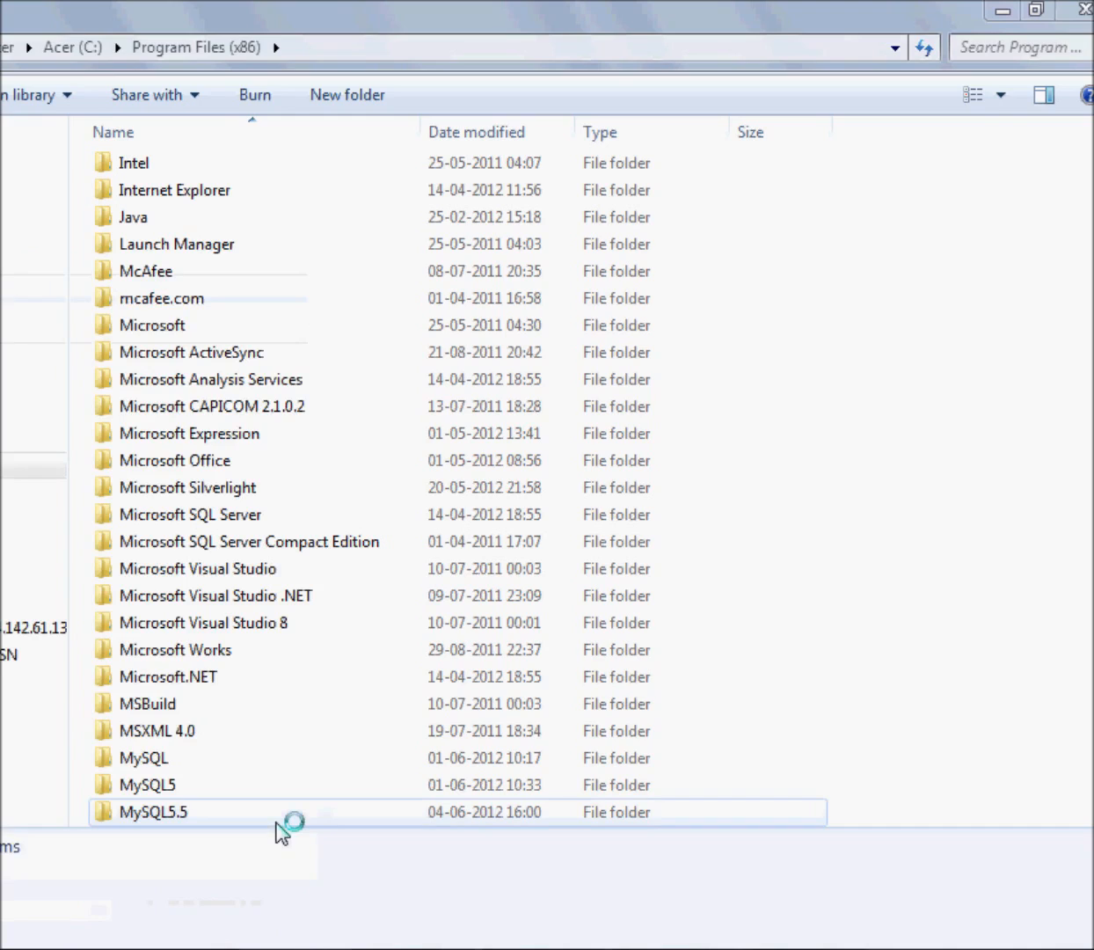
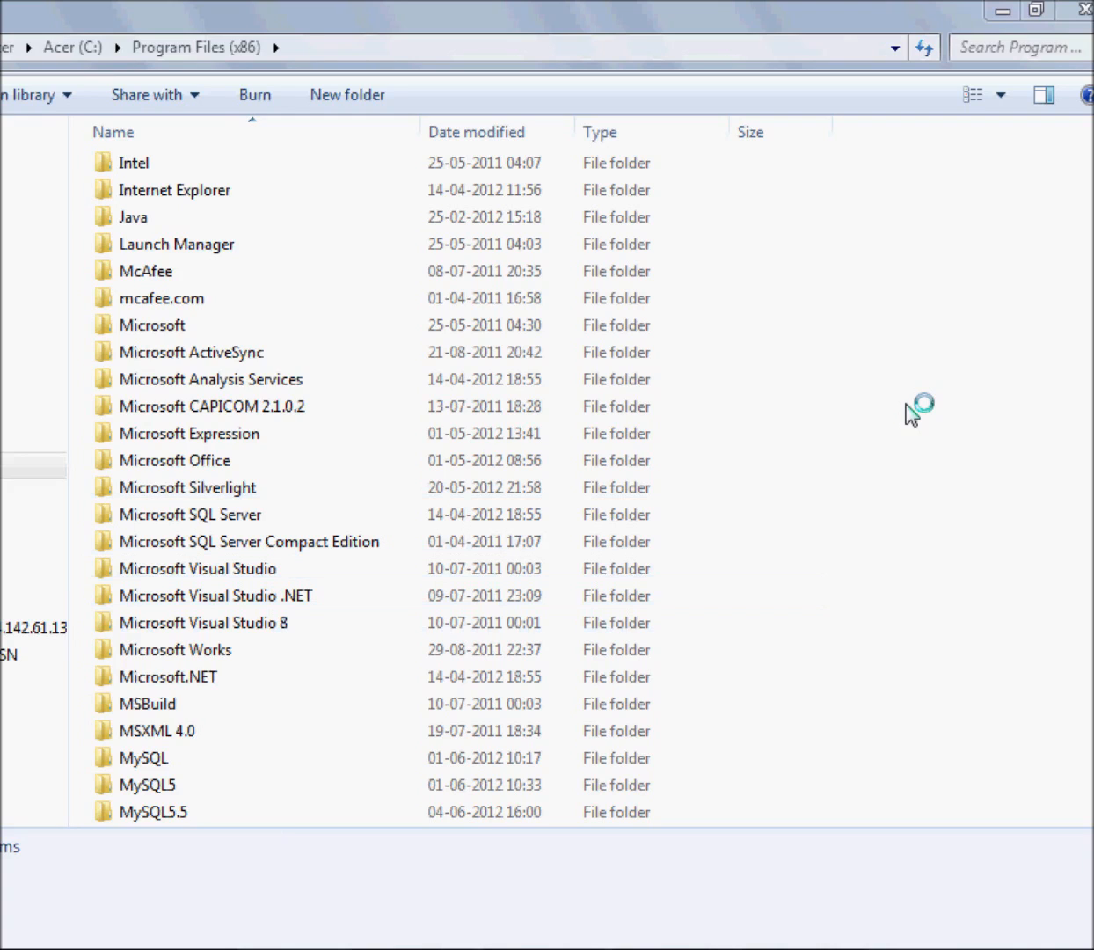
# Open the management console for this computer
pyautogui.press('super')
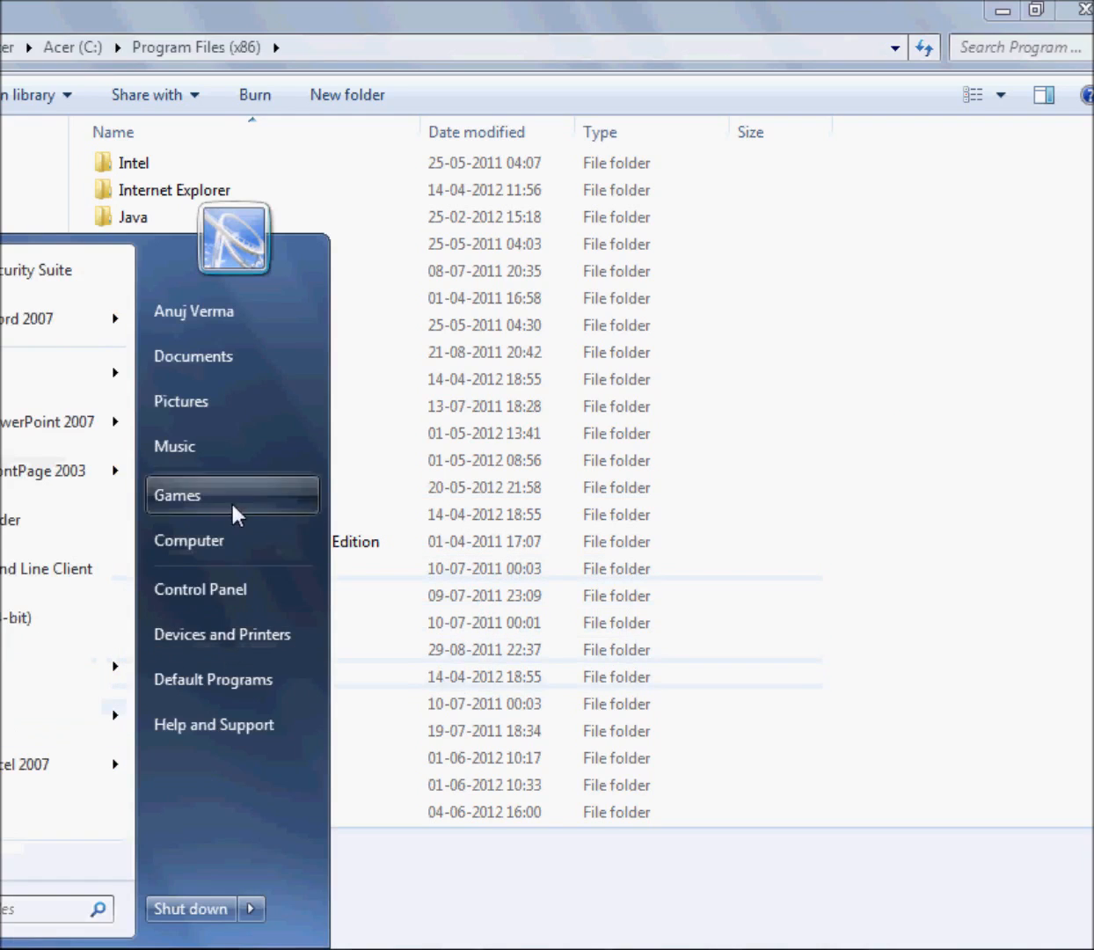
pyautogui.rightClick(225, 547)
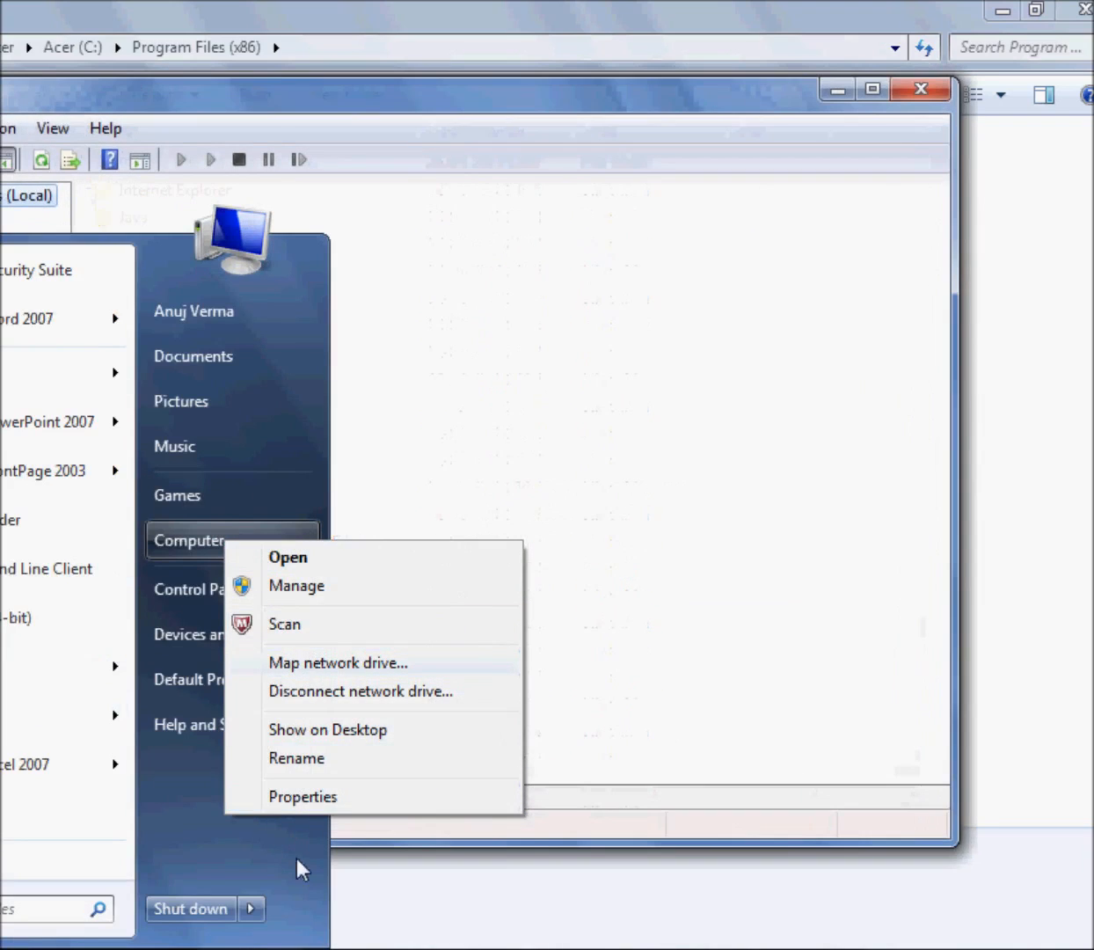
pyautogui.click(309, 585)
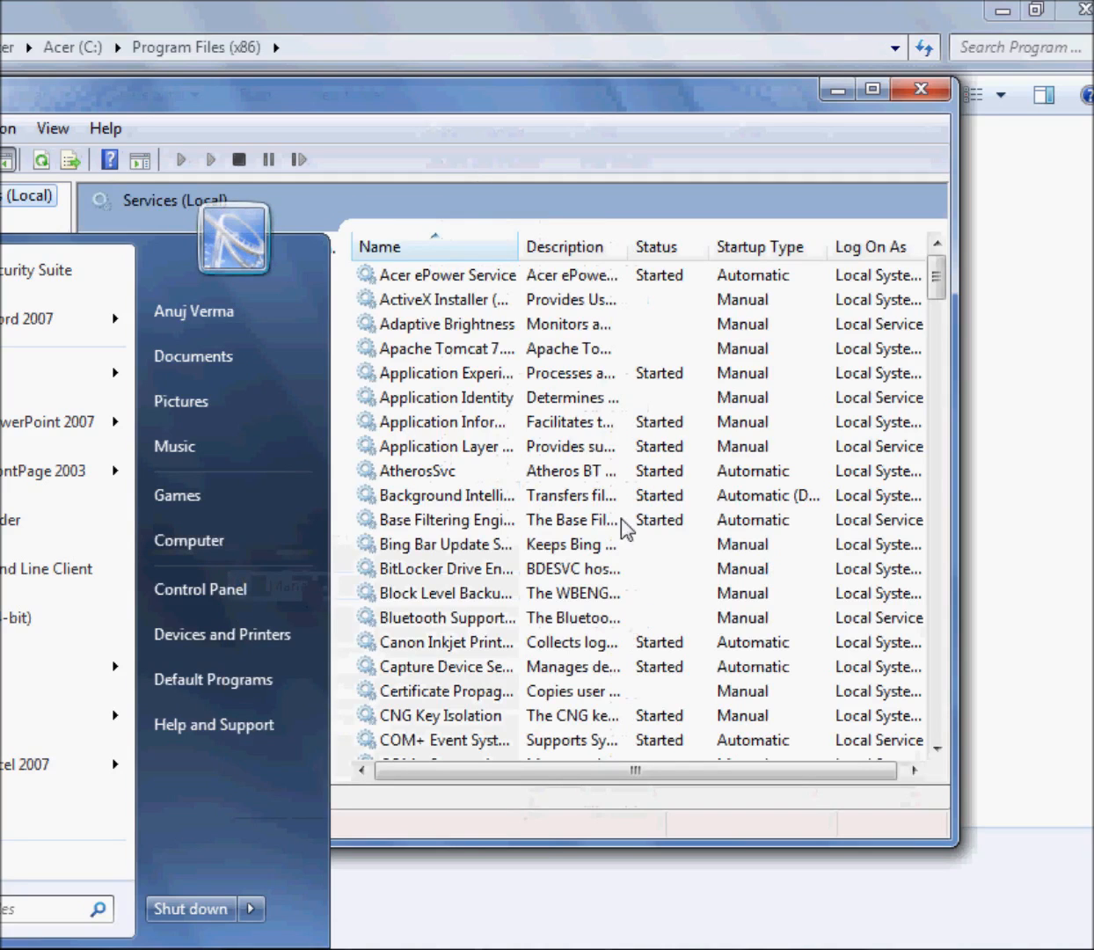
# Bring the Services window fully into view and extend its height in both directions
pyautogui.click(470, 107)
pyautogui.moveTo(464, 88); pyautogui.dragTo(563, 110)
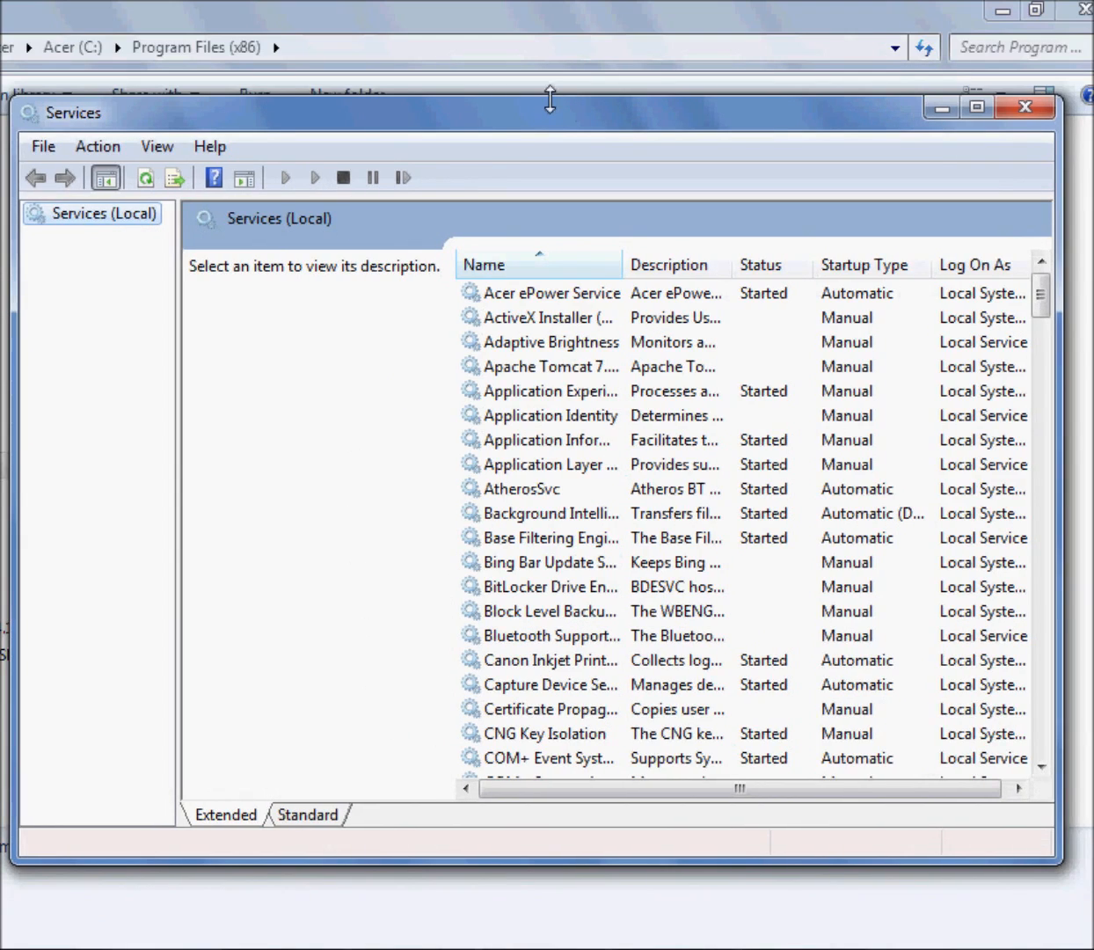
pyautogui.moveTo(549, 99); pyautogui.dragTo(553, 49)
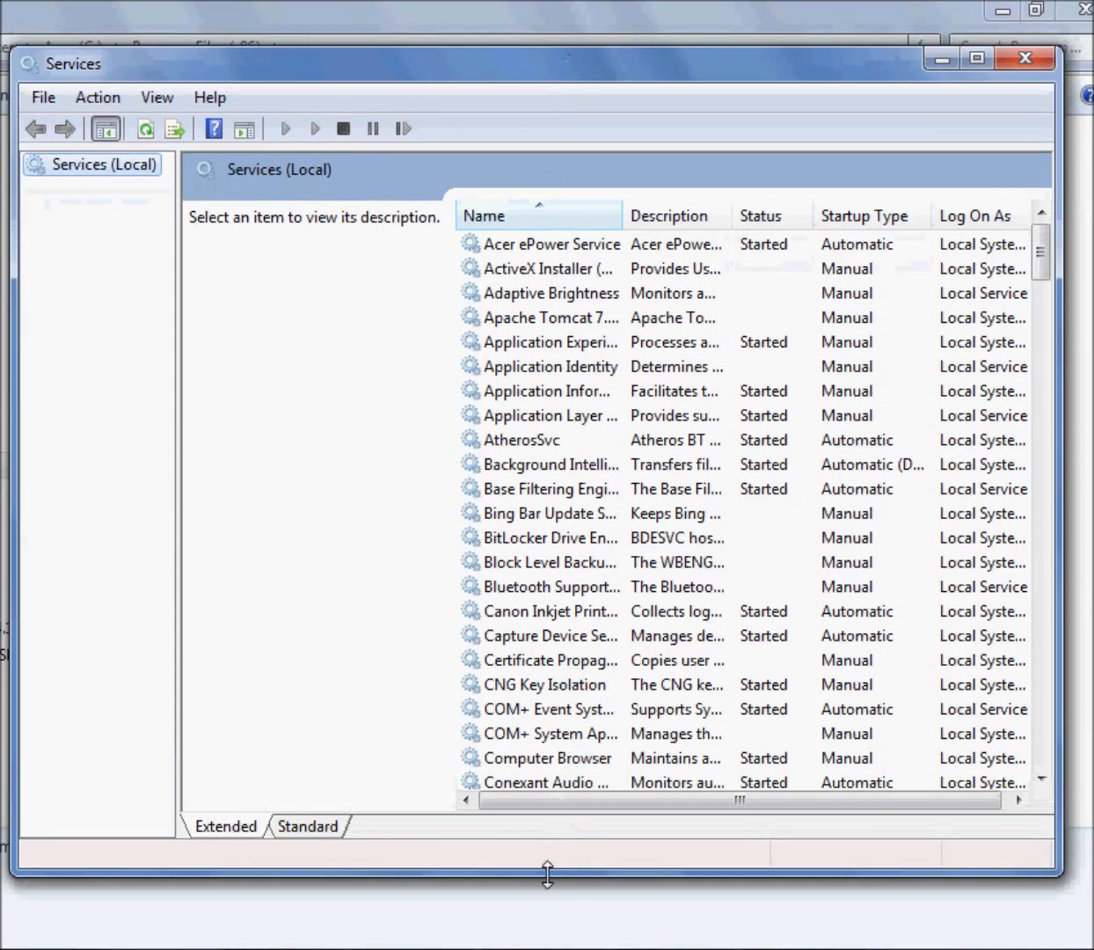
pyautogui.moveTo(547, 872); pyautogui.dragTo(549, 944)
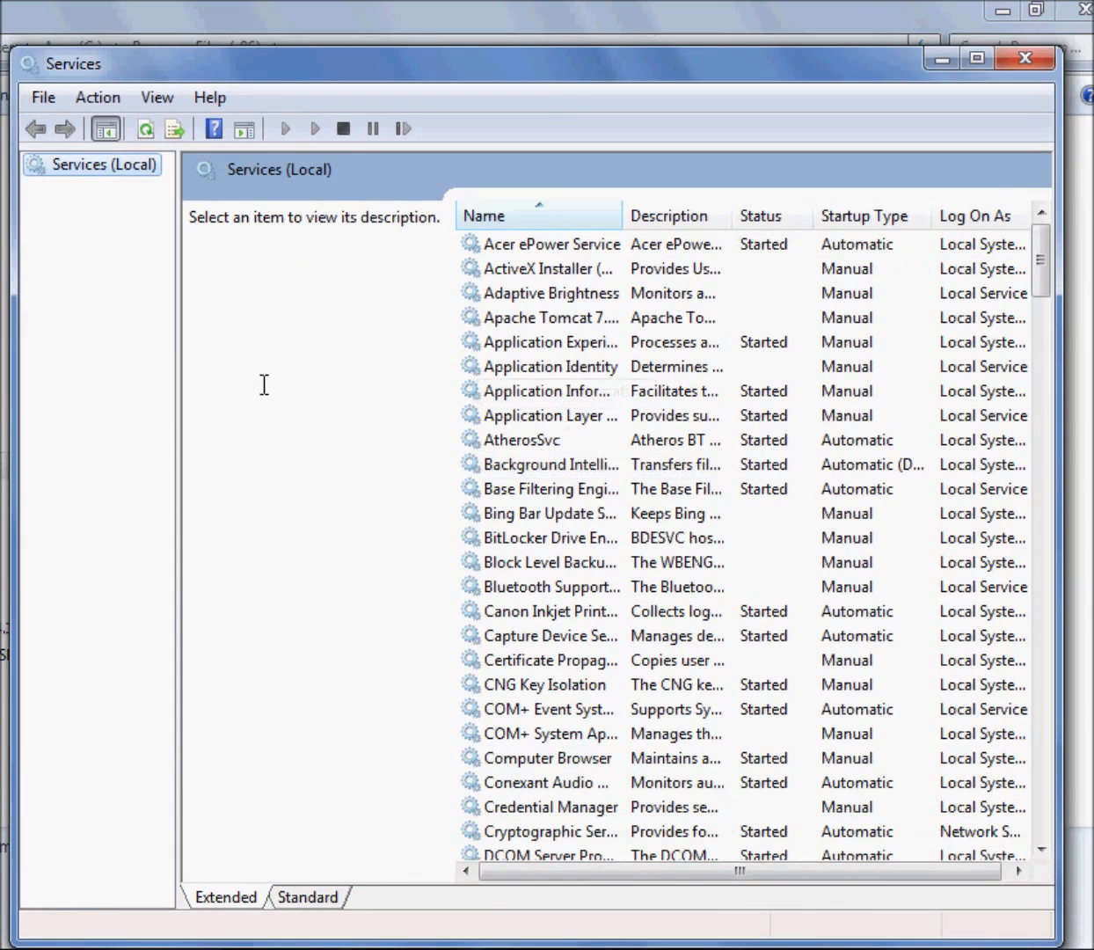
# Locate the MySQL entries in the services list and widen the Name column so their full names fit
pyautogui.moveTo(177, 366)
pyautogui.mouseDown()
pyautogui.moveTo(205, 376)
pyautogui.moveTo(189, 374)
pyautogui.mouseUp()
pyautogui.click(550, 492)
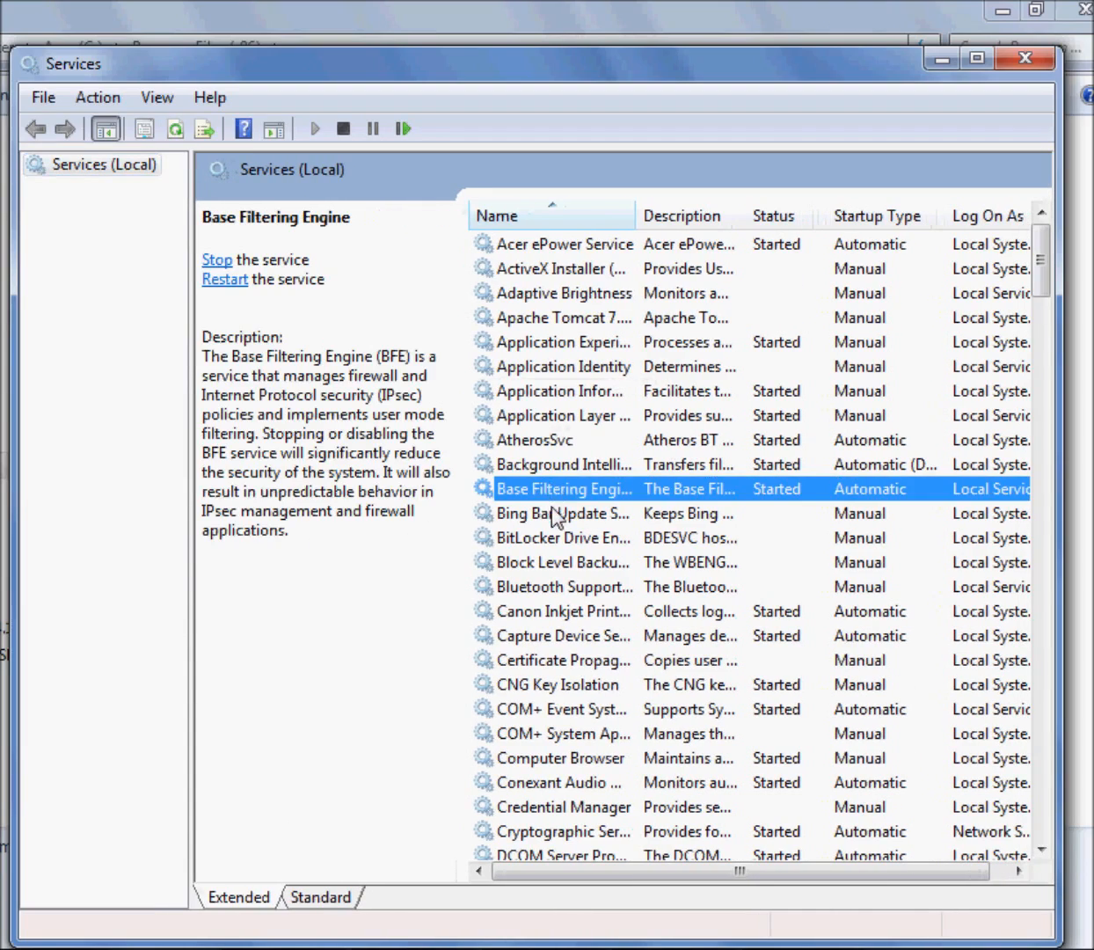
pyautogui.scroll(-18, 552, 519)
pyautogui.scroll(-9, 552, 525)
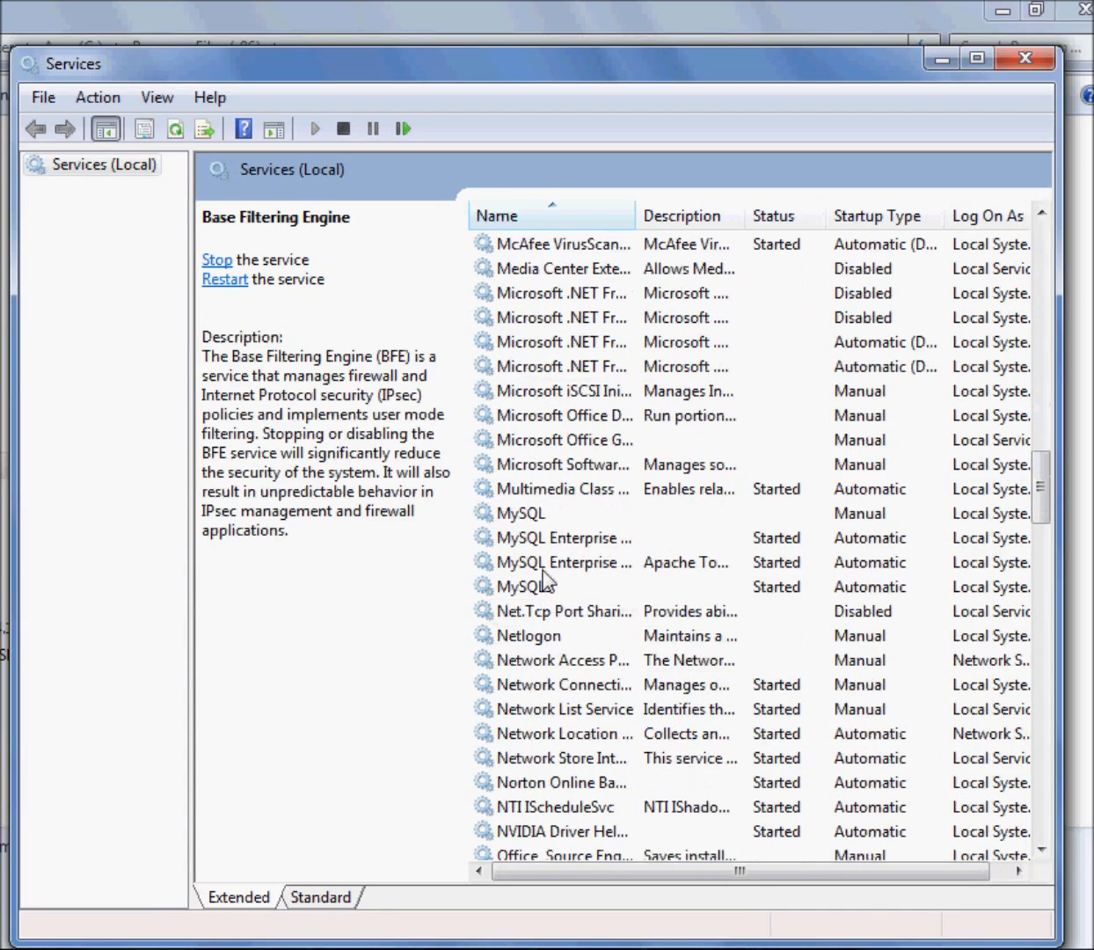
pyautogui.moveTo(637, 218); pyautogui.dragTo(717, 220)
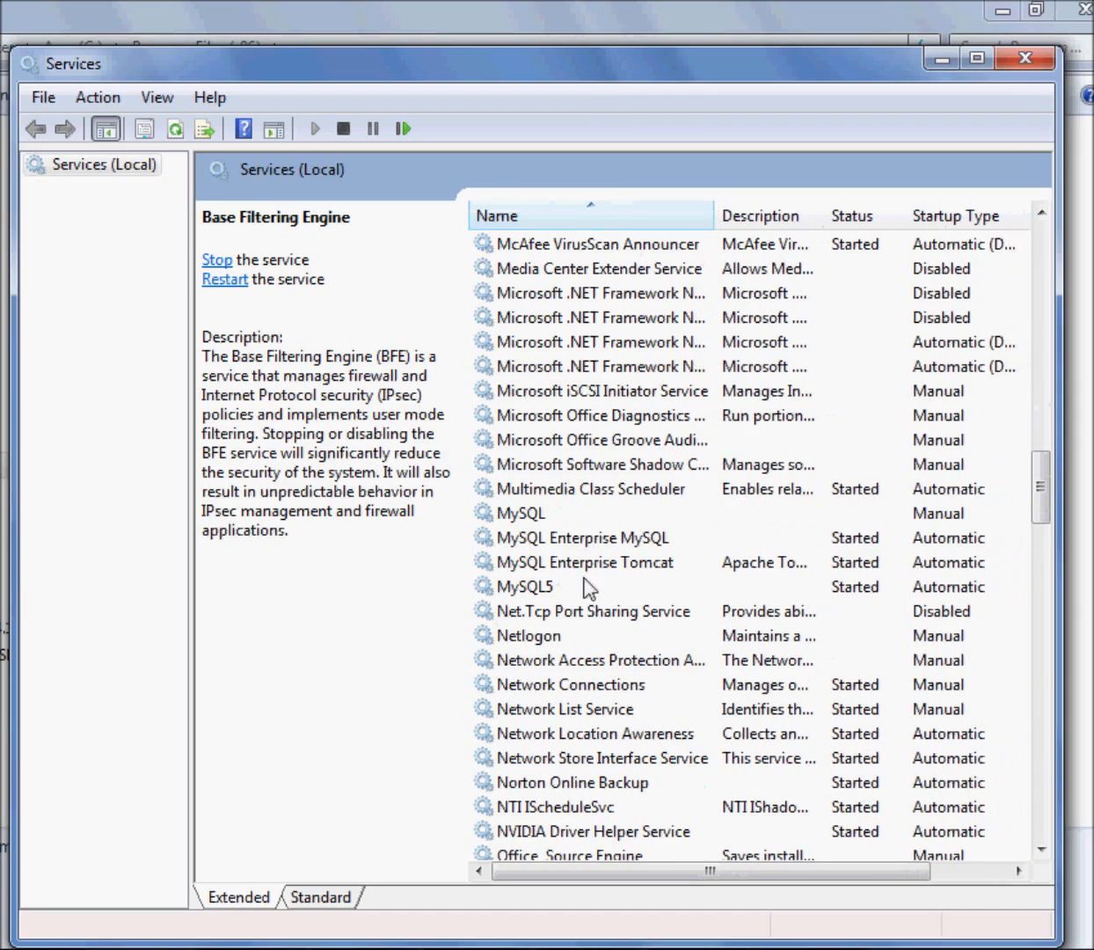
# Examine the MySQL, MySQL Enterprise MySQL, MySQL Enterprise Tomcat and MySQL5 services in the list
pyautogui.click(597, 543)
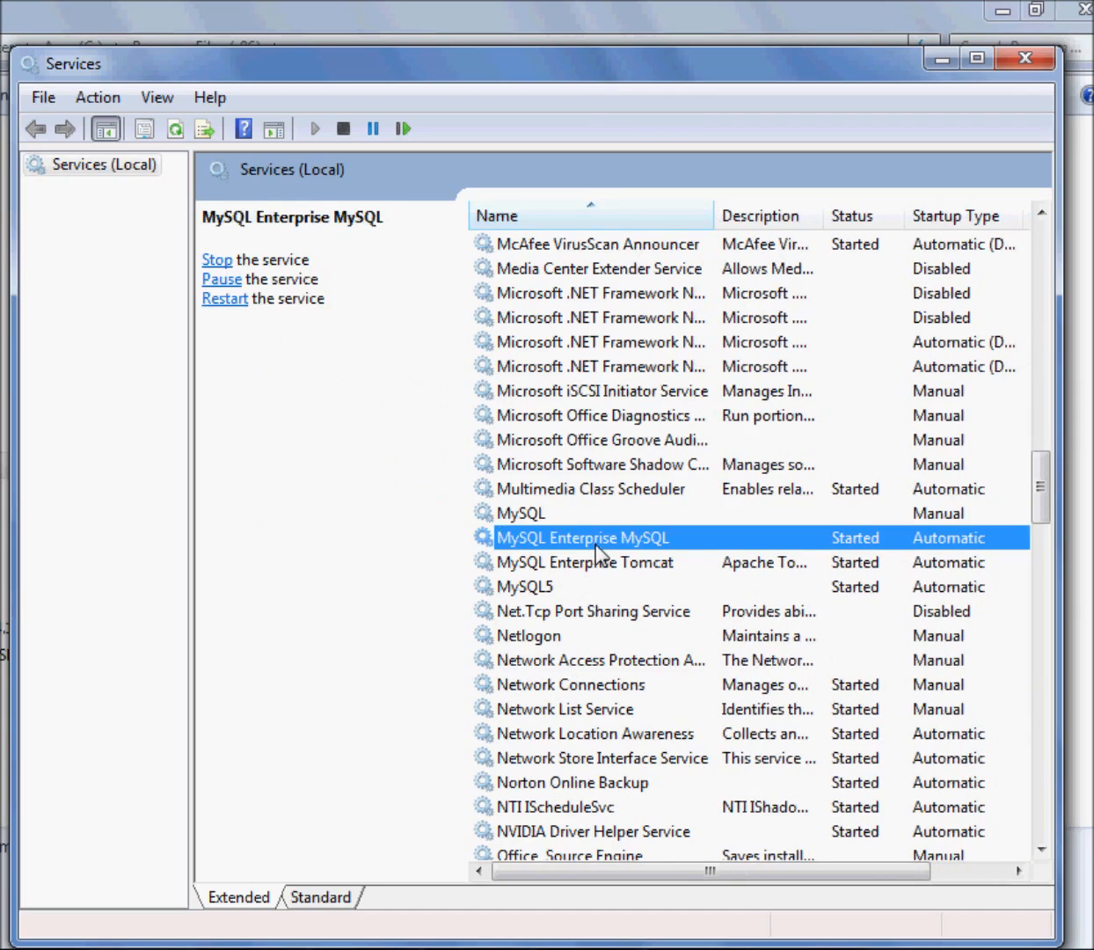
pyautogui.click(536, 518)
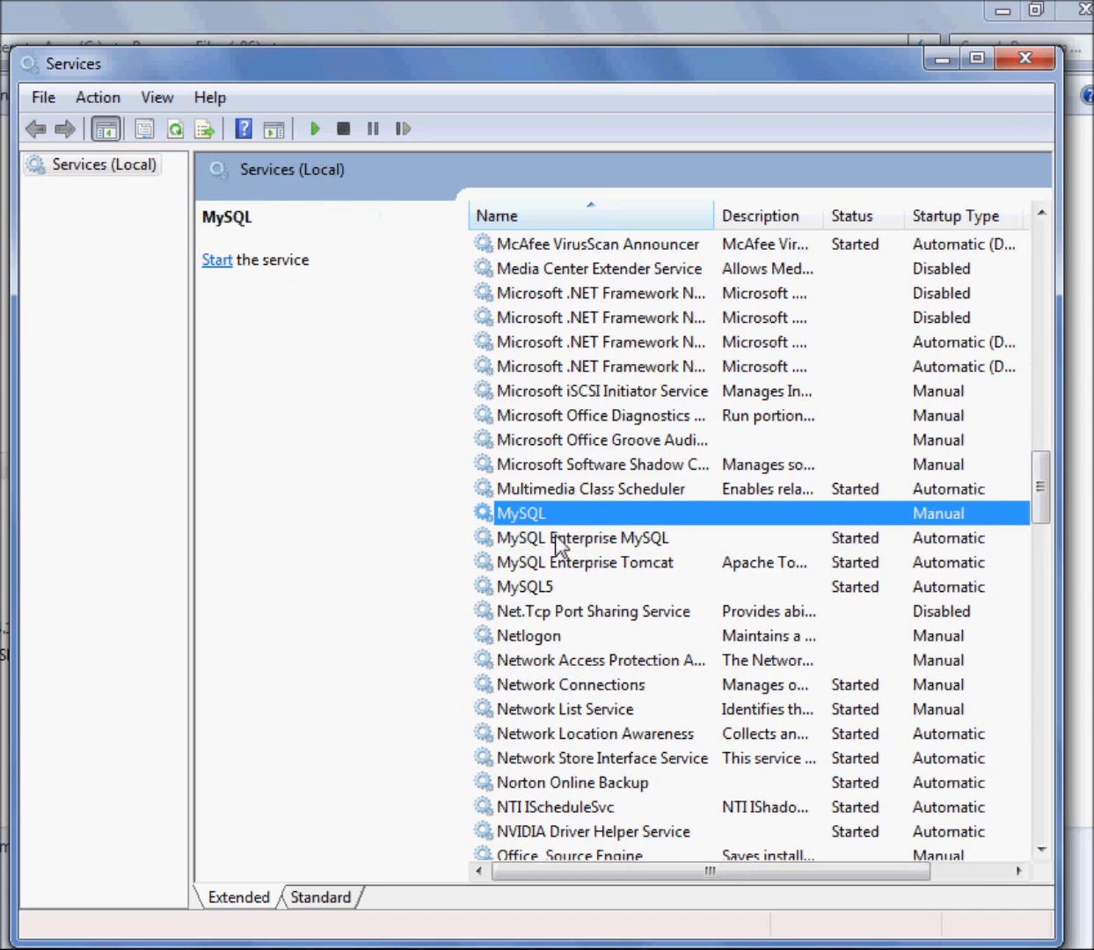
pyautogui.click(547, 538)
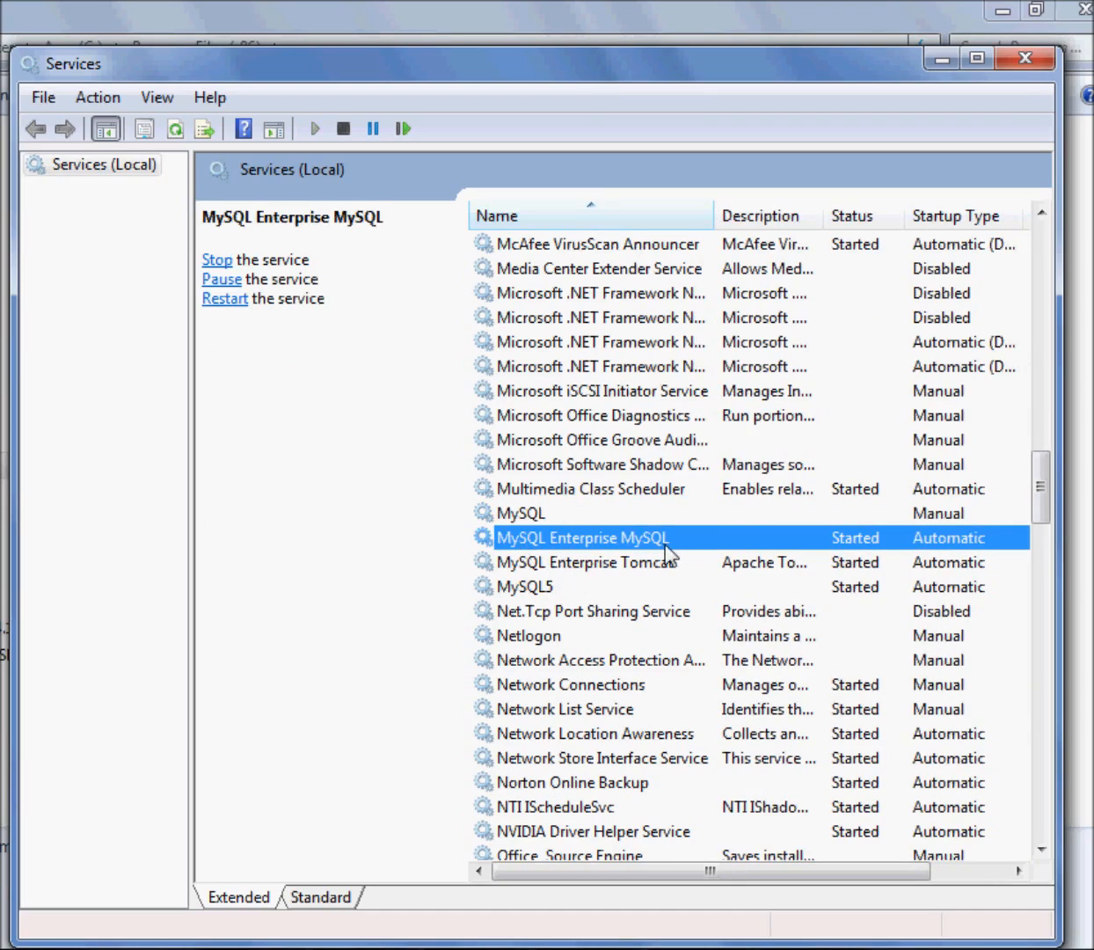
pyautogui.click(542, 594)
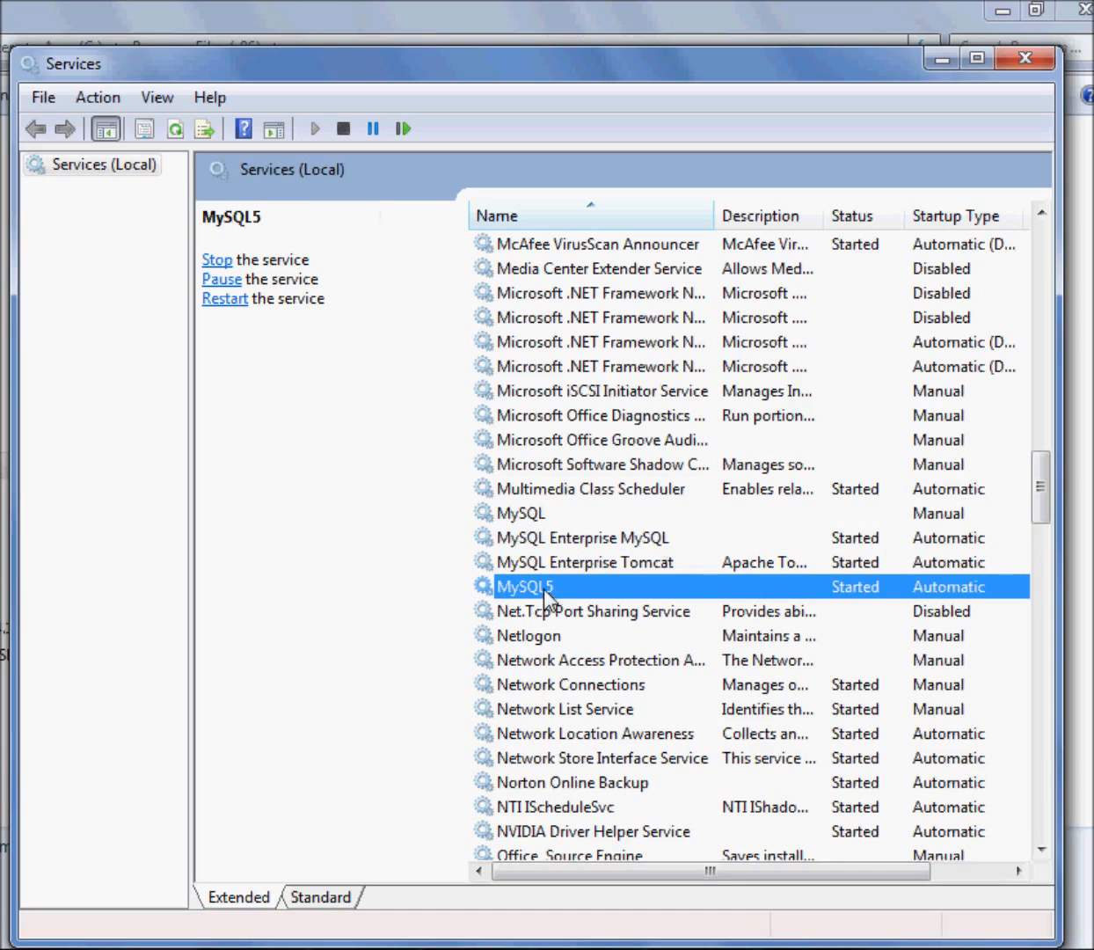
pyautogui.click(562, 533)
pyautogui.click(583, 566)
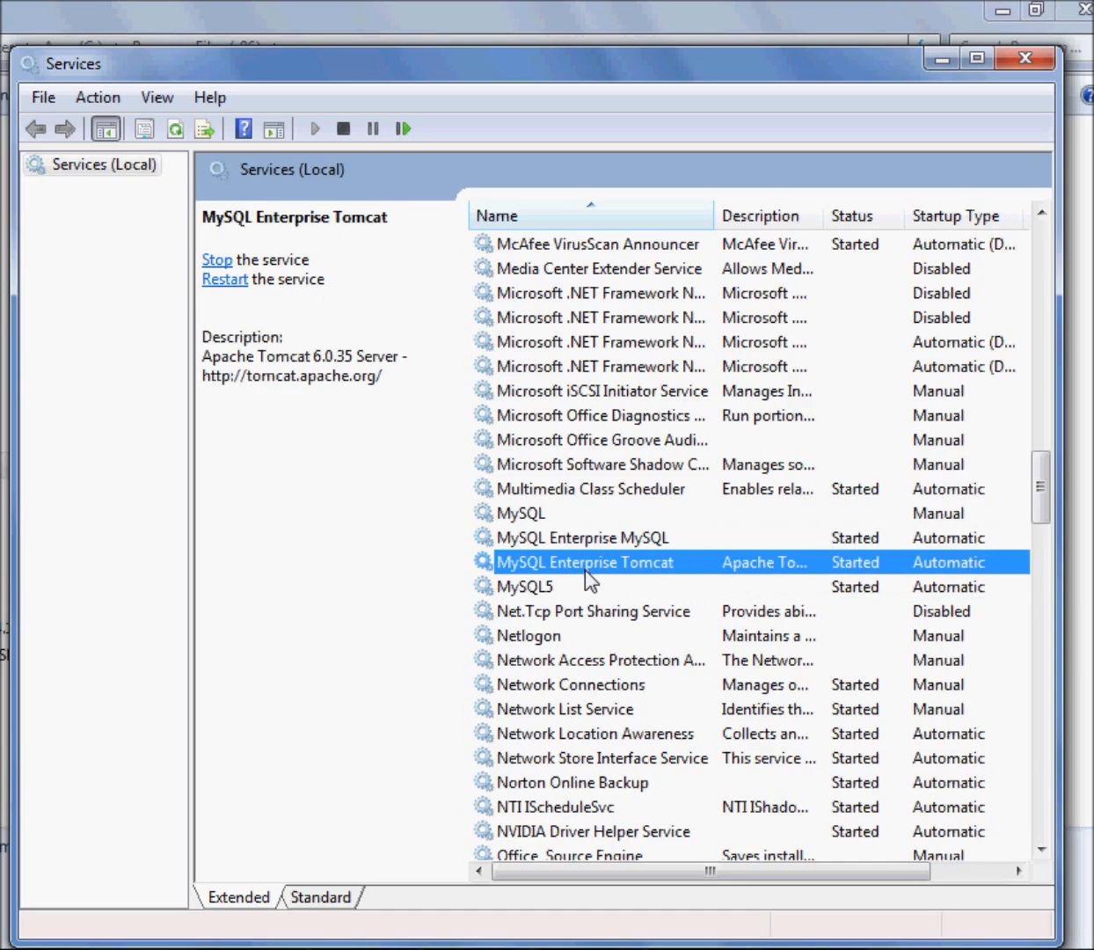
pyautogui.click(632, 538)
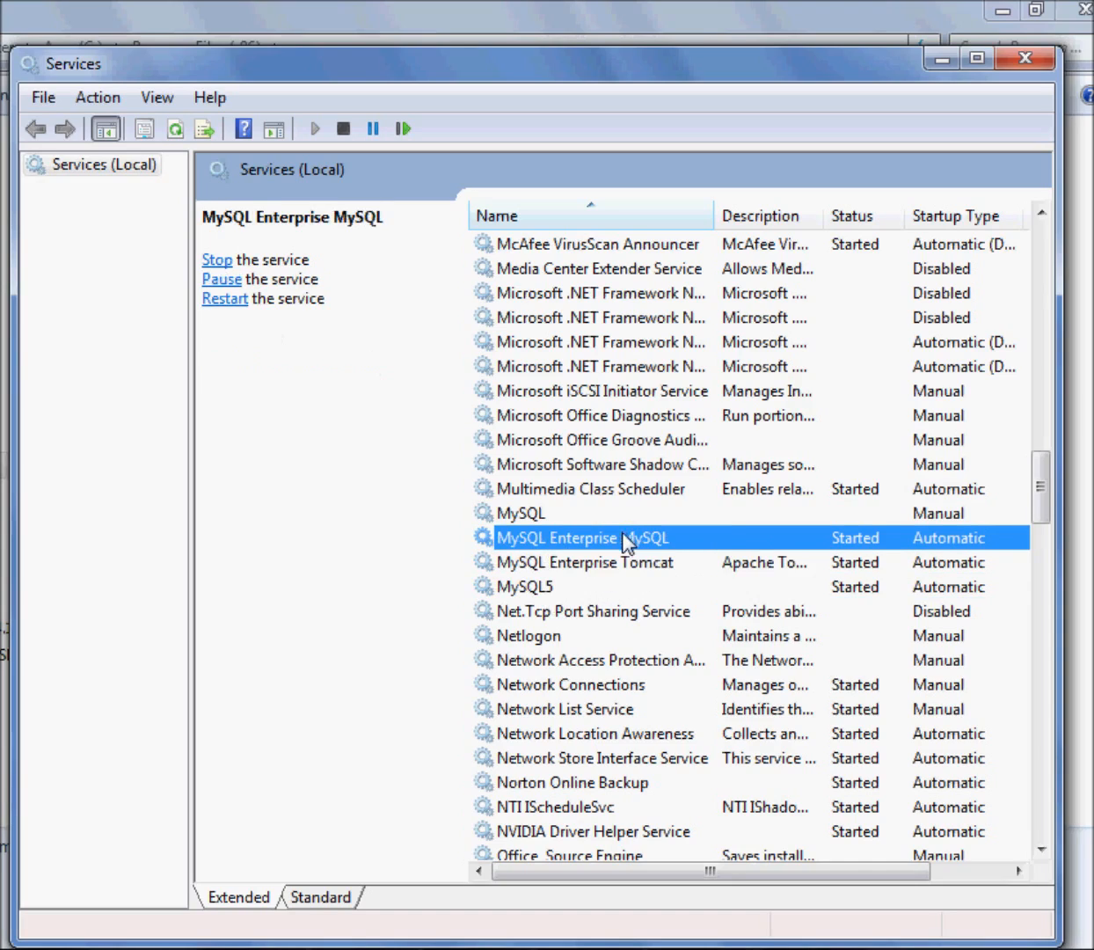
# Stop the MySQL5 service and close the open MySQL 5.5 Command Line Client session with "exit"
pyautogui.click(526, 589)
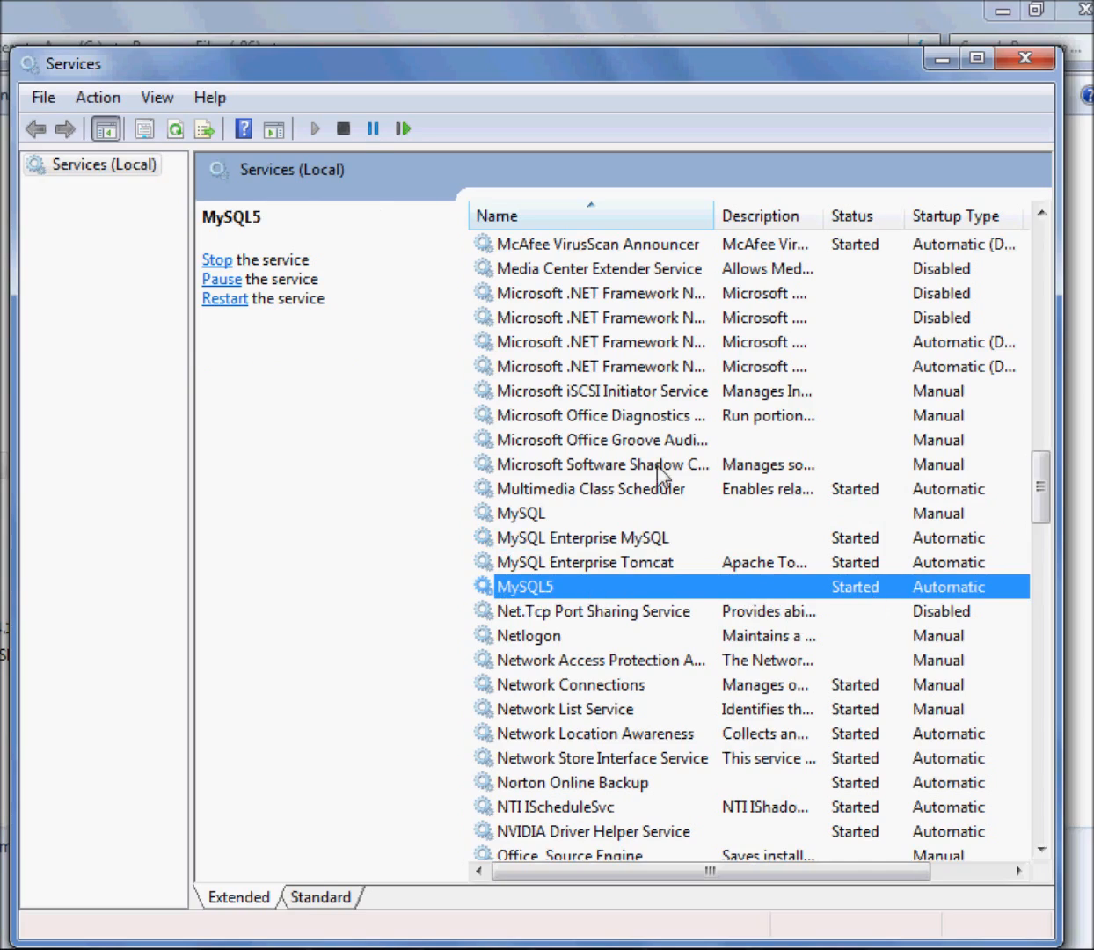
pyautogui.click(345, 132)
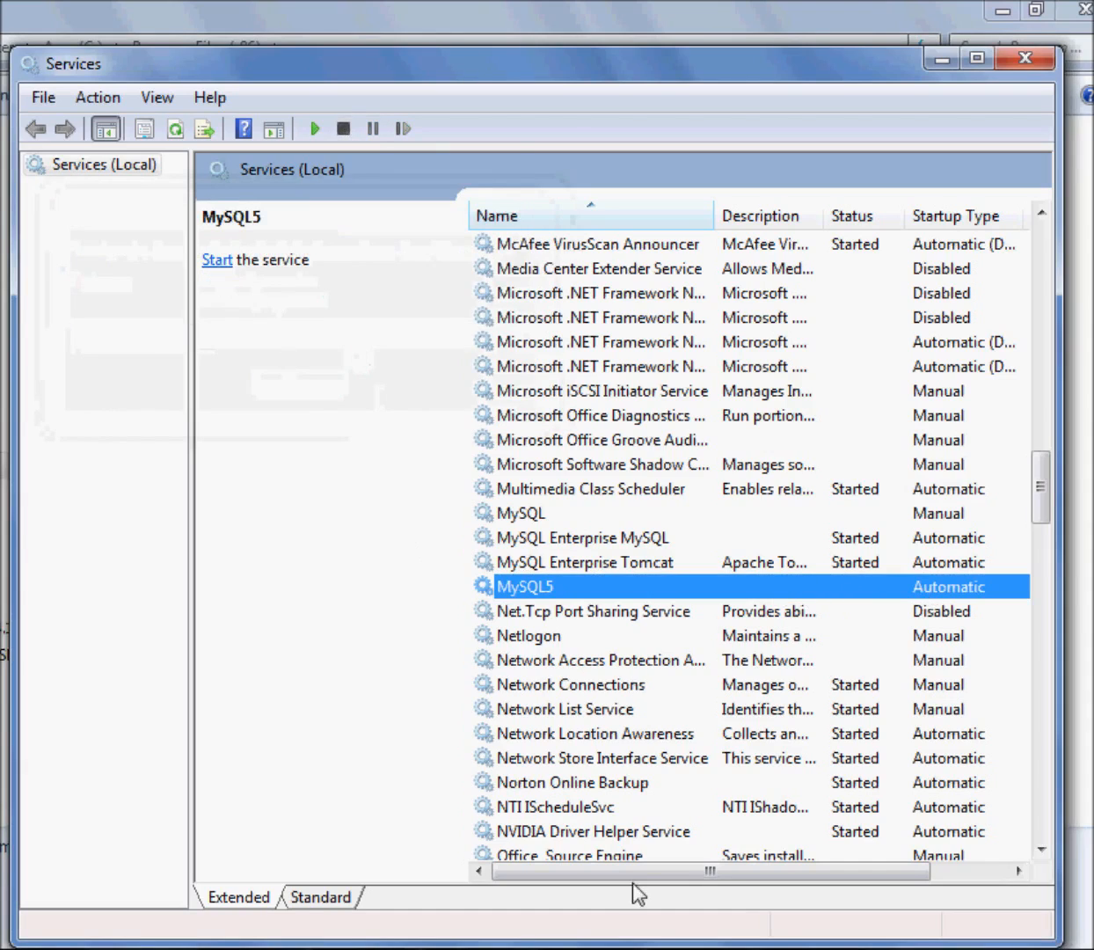
pyautogui.hotkey('alt', 'Tab')
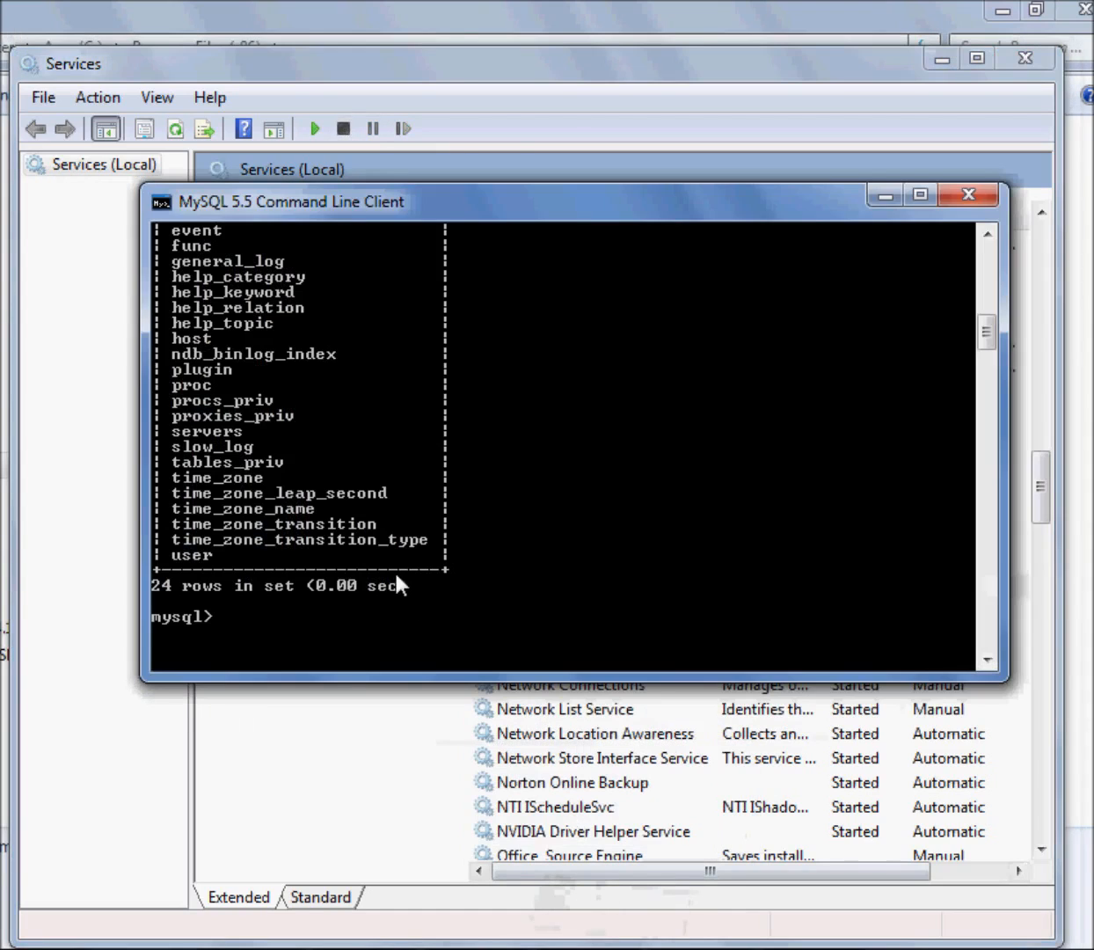
pyautogui.press('Return')
pyautogui.write('exit')
pyautogui.press('Return')
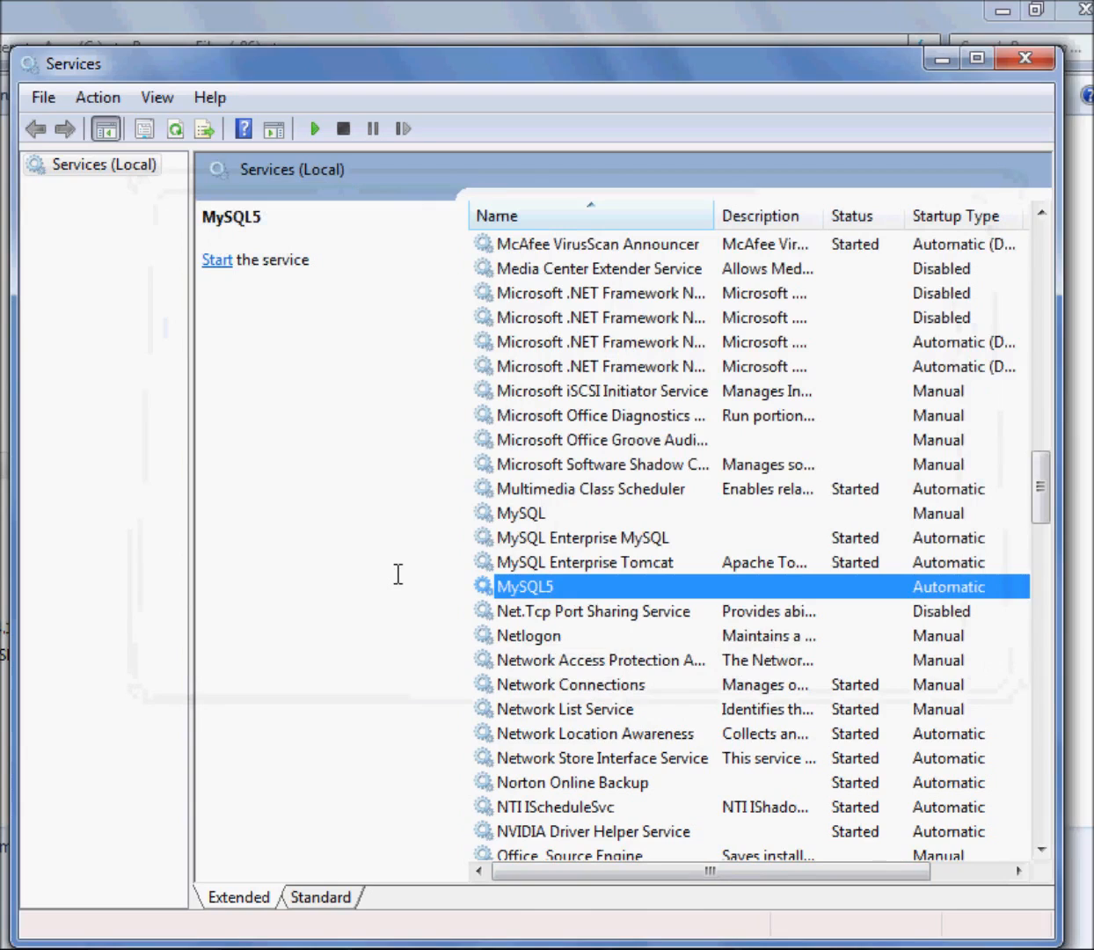
# Try to log in through the MySQL 5.5 Command Line Client with the account password while MySQL5 is stopped
pyautogui.press('super')
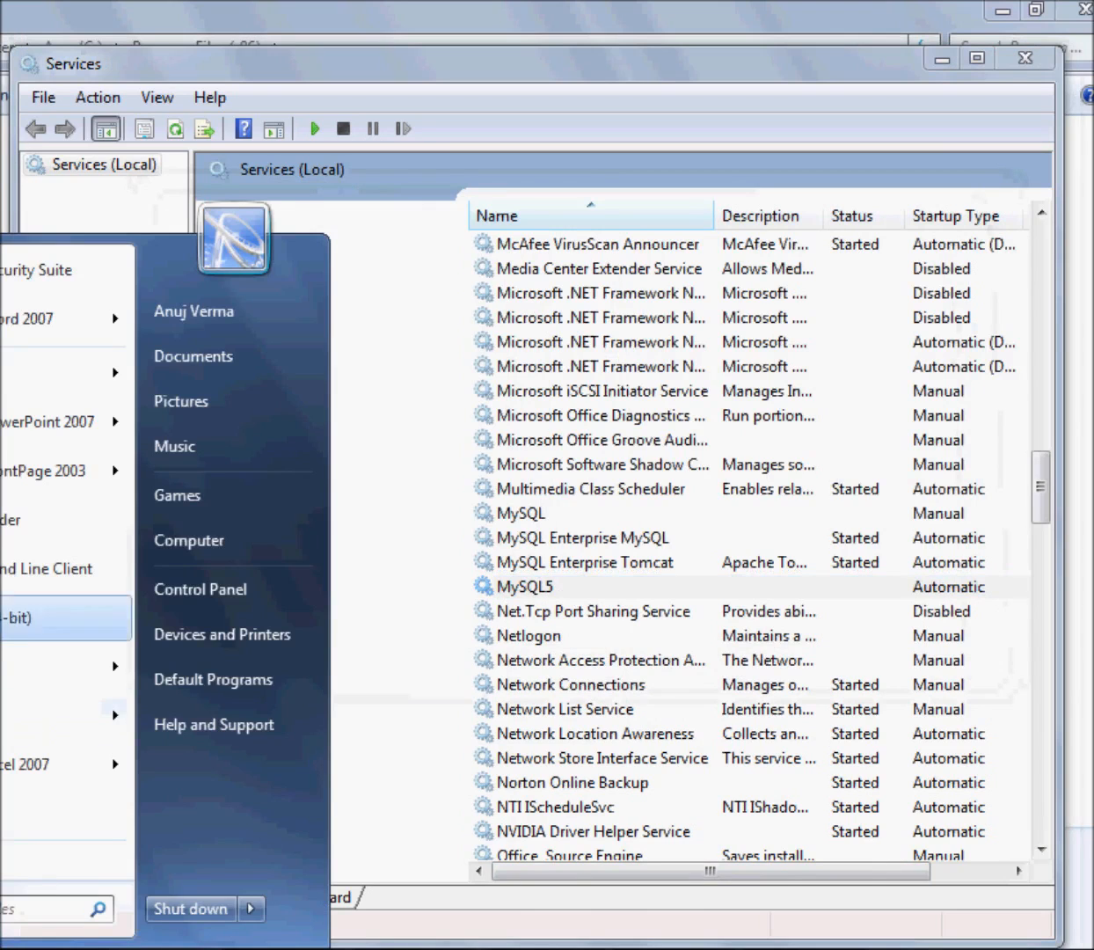
pyautogui.click(35, 561)
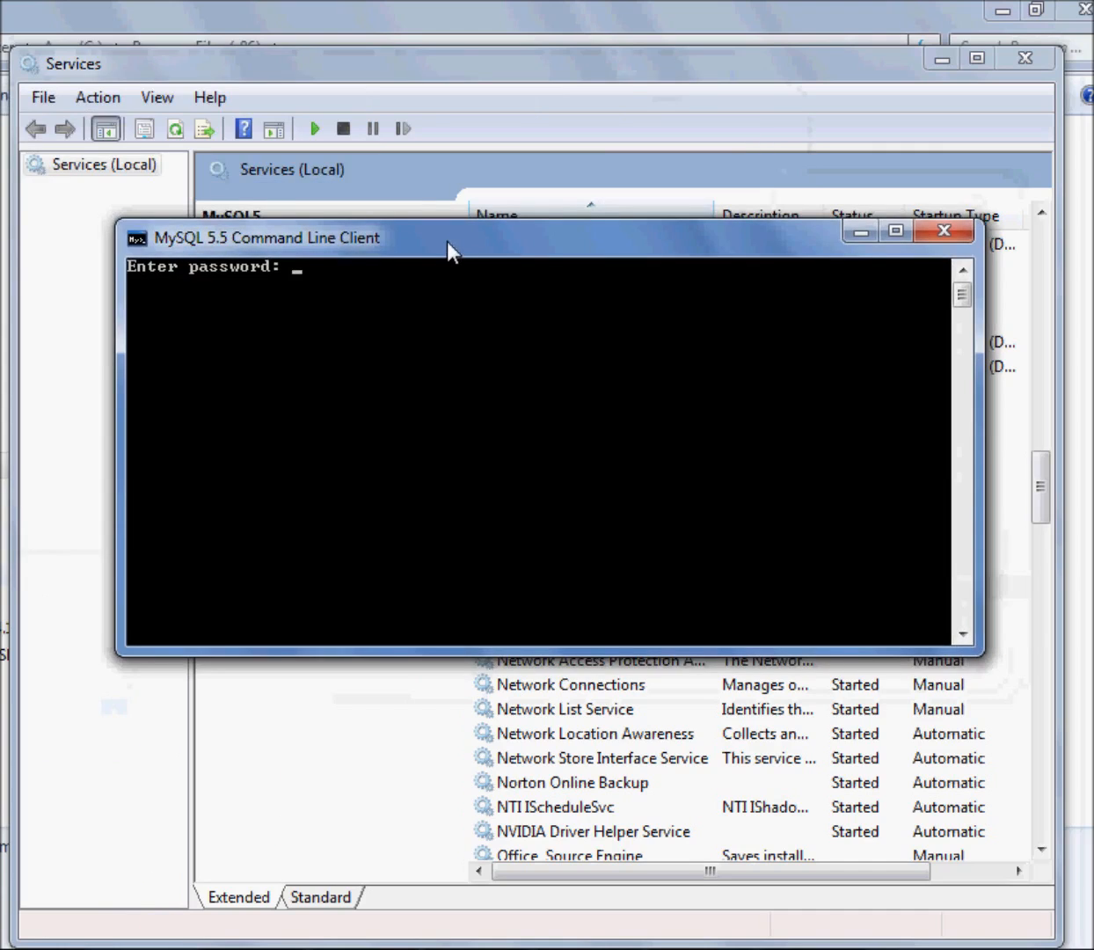
pyautogui.write('**')
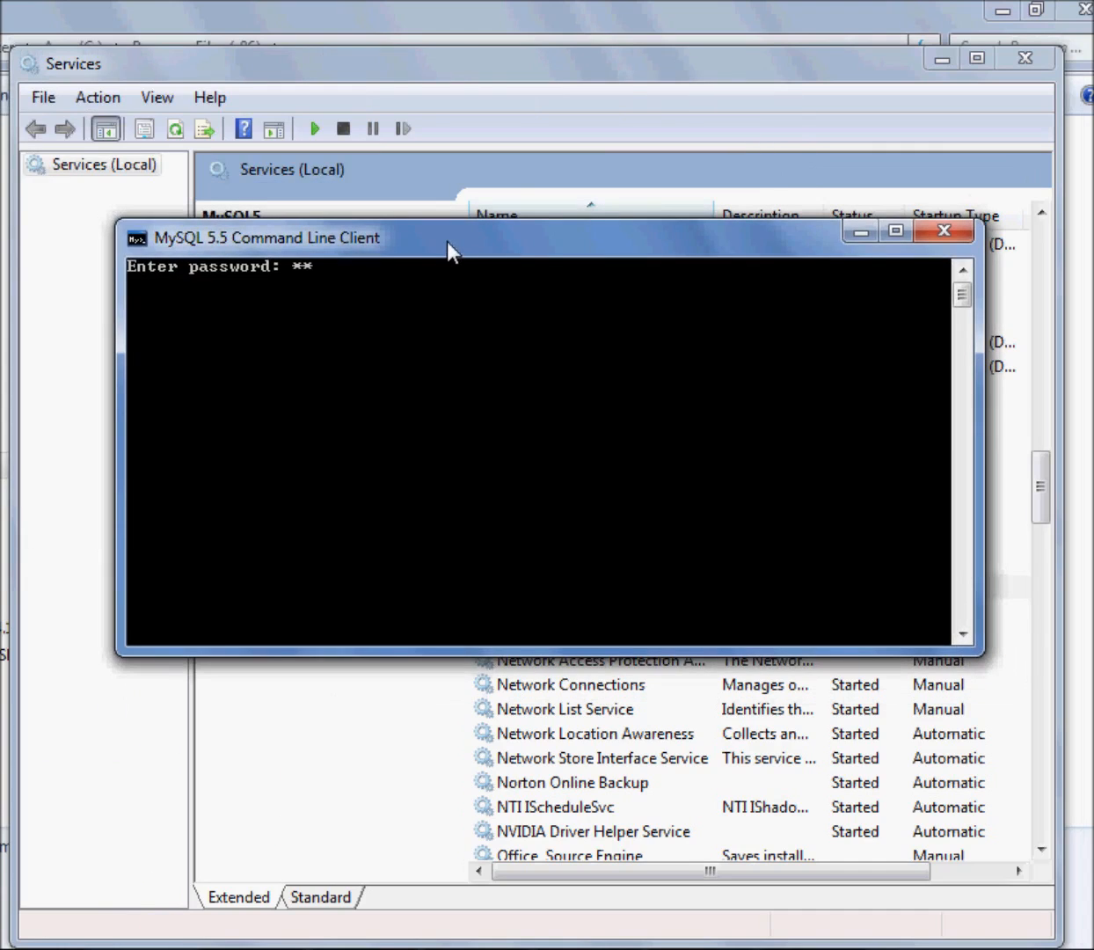
pyautogui.write('***')
pyautogui.press('Return')
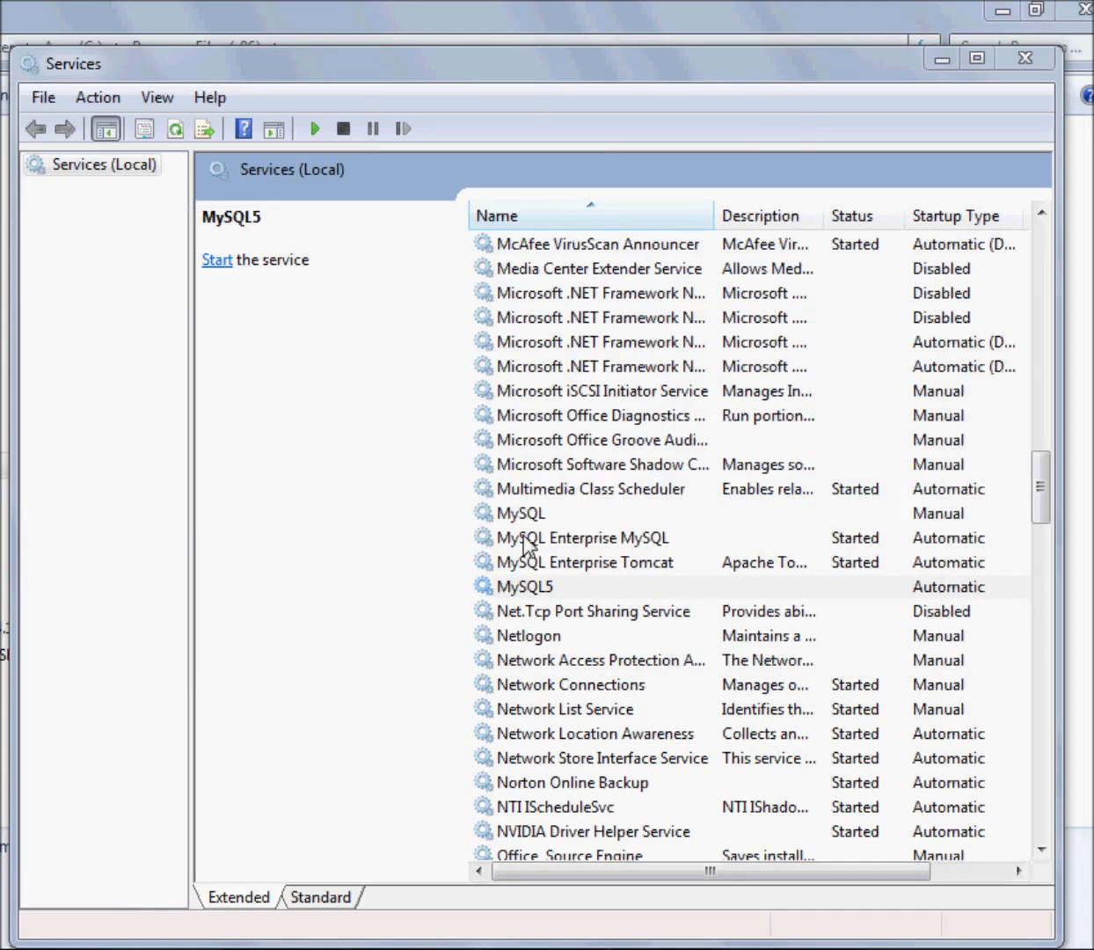
# Start the MySQL5 service and log in through the MySQL 5.5 Command Line Client with the account password
pyautogui.click(549, 589)
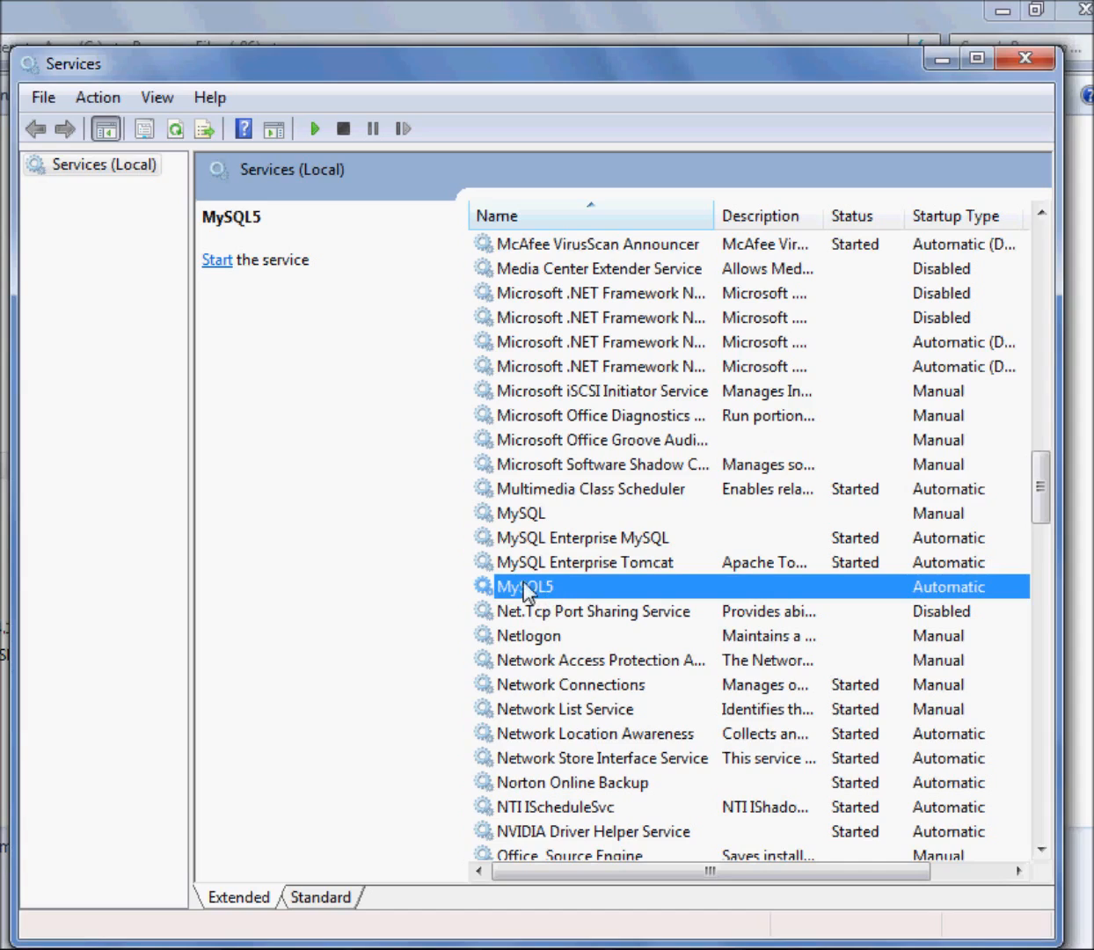
pyautogui.click(217, 260)
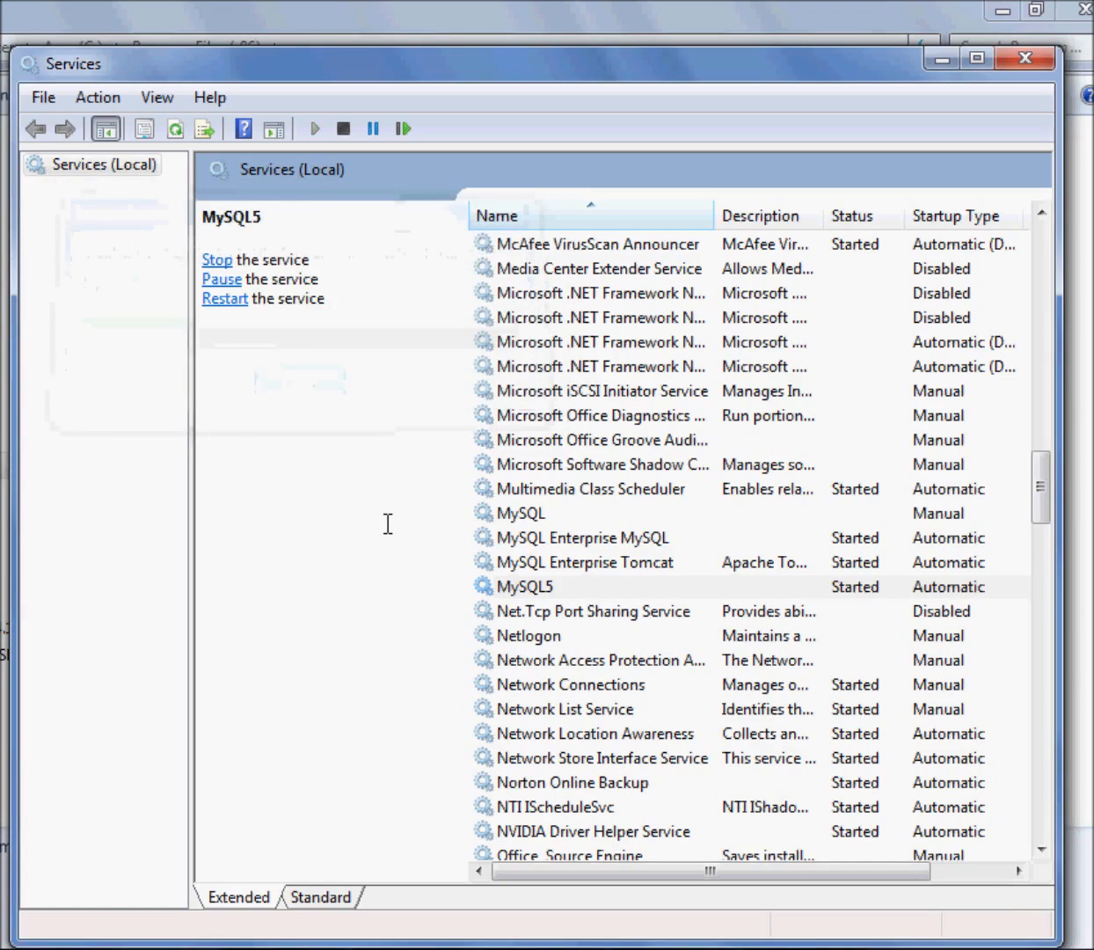
pyautogui.press('super')
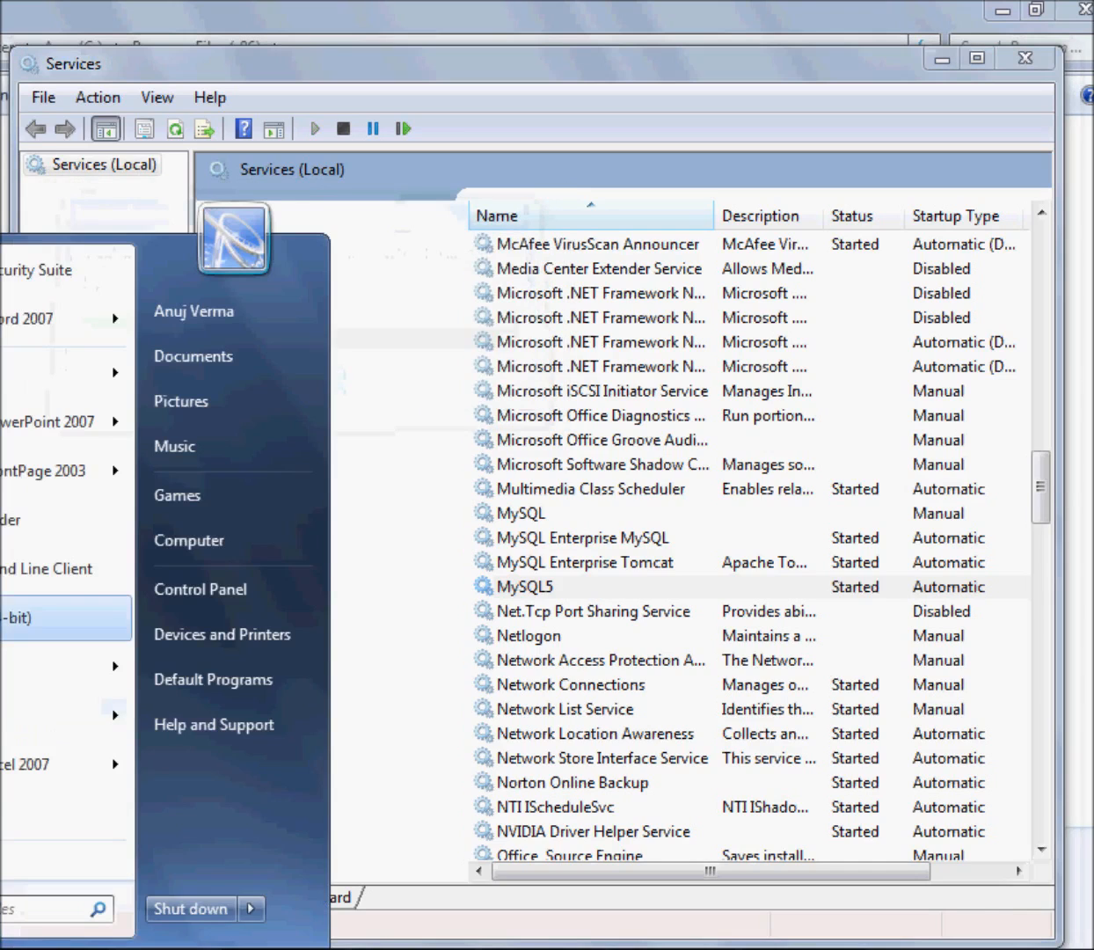
pyautogui.click(44, 568)
pyautogui.moveTo(327, 127); pyautogui.dragTo(564, 299)
pyautogui.write('****')
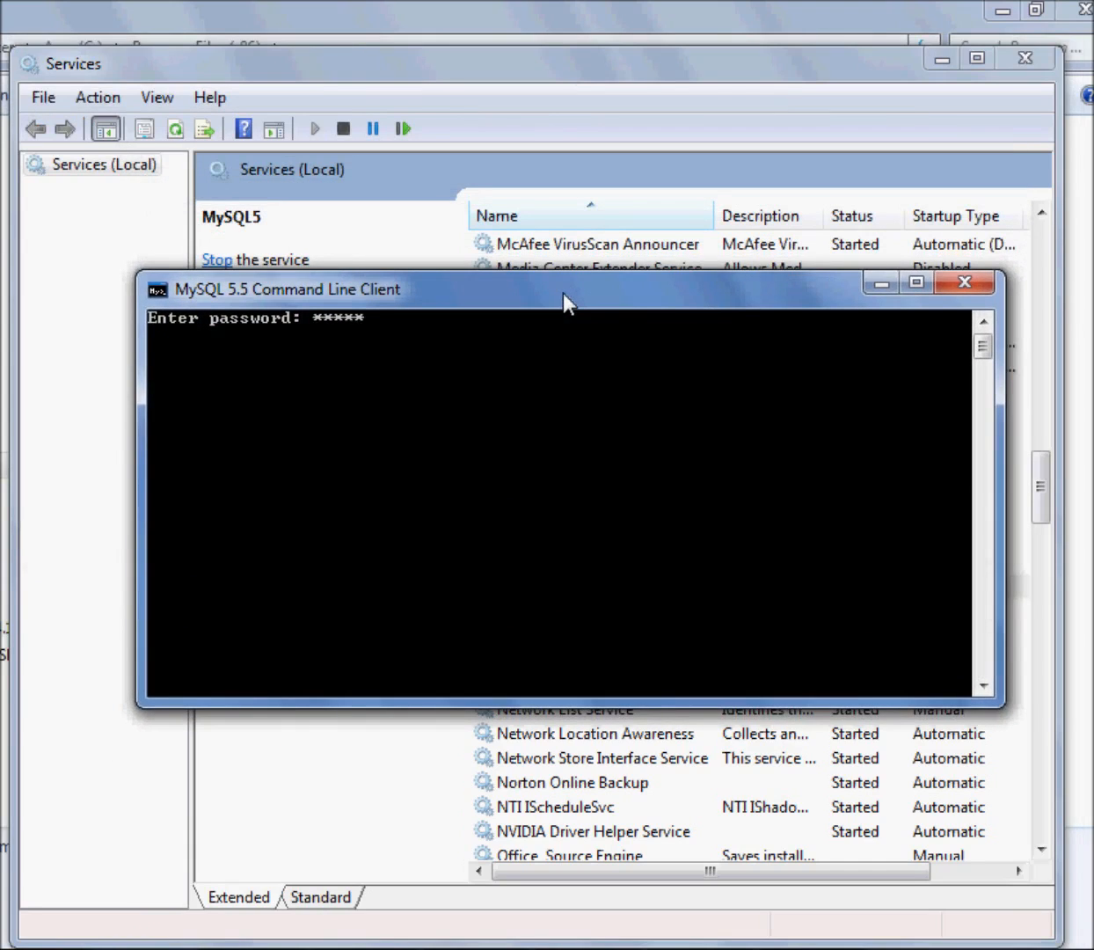
pyautogui.press('Return')
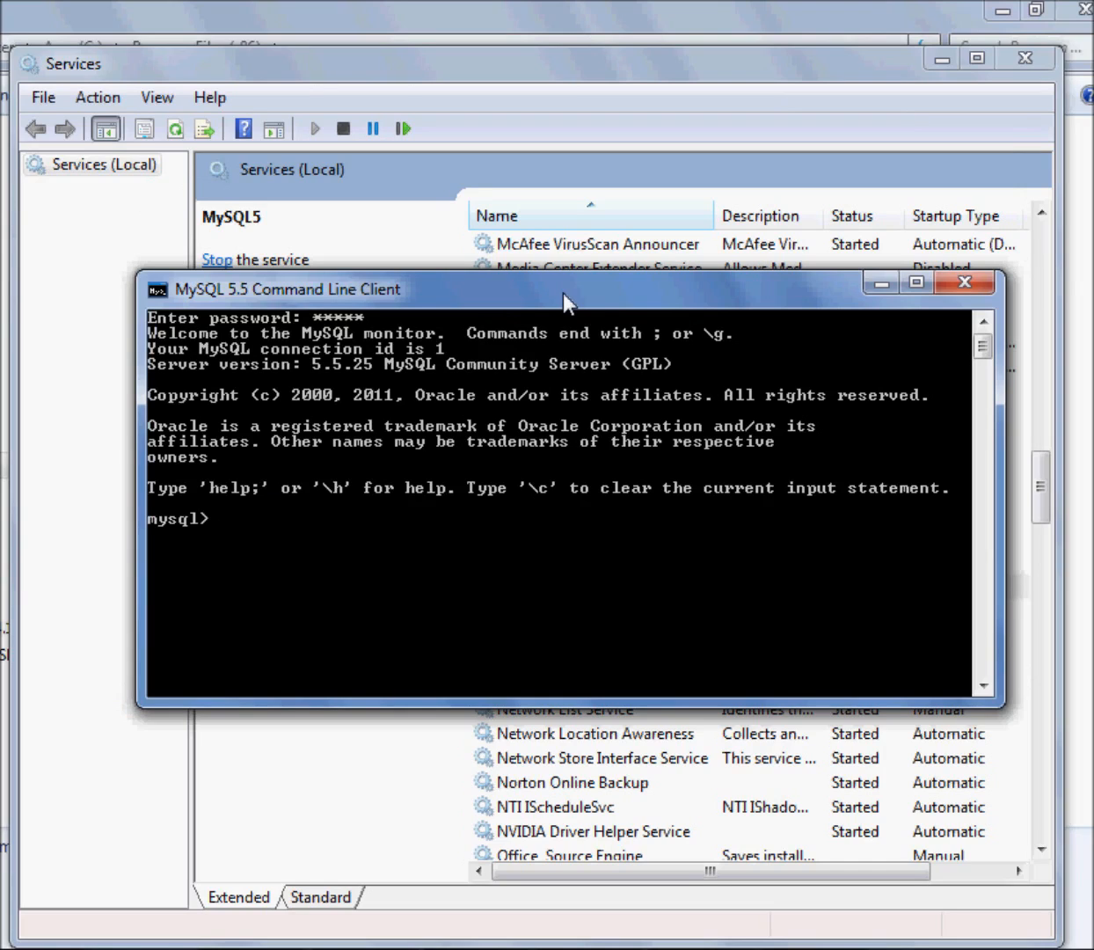
# Return to Services to select the MySQL5 service, and switch to the Computer Management window
pyautogui.click(542, 72)
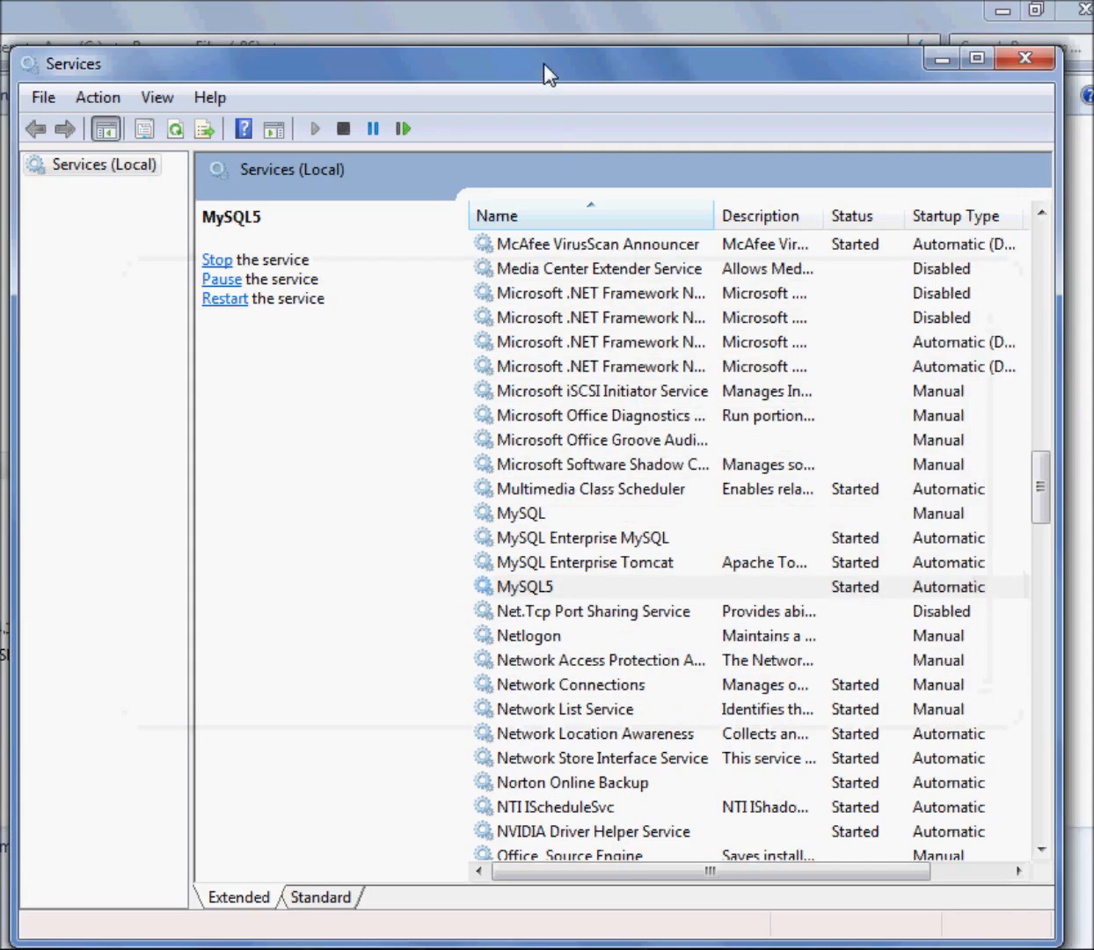
pyautogui.click(545, 588)
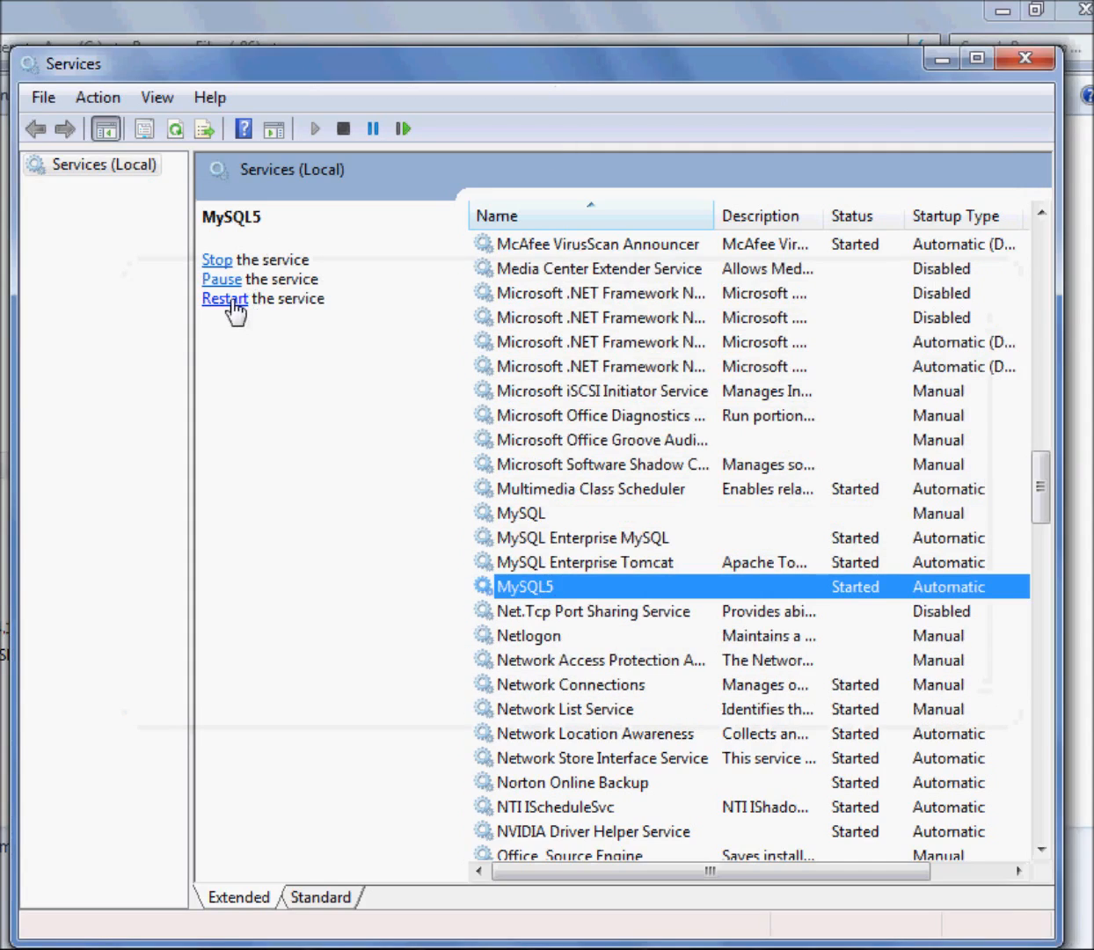
pyautogui.click(661, 946)
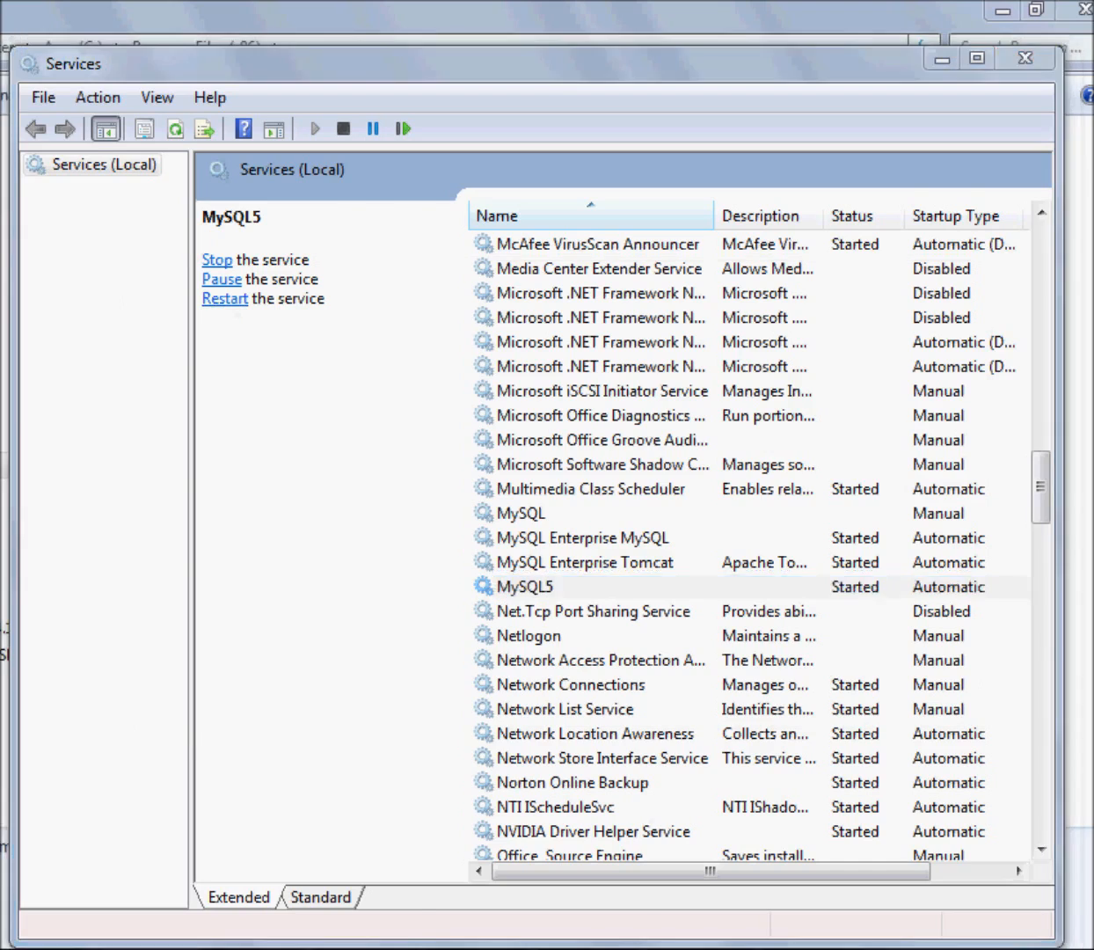
pyautogui.doubleClick(414, 48)
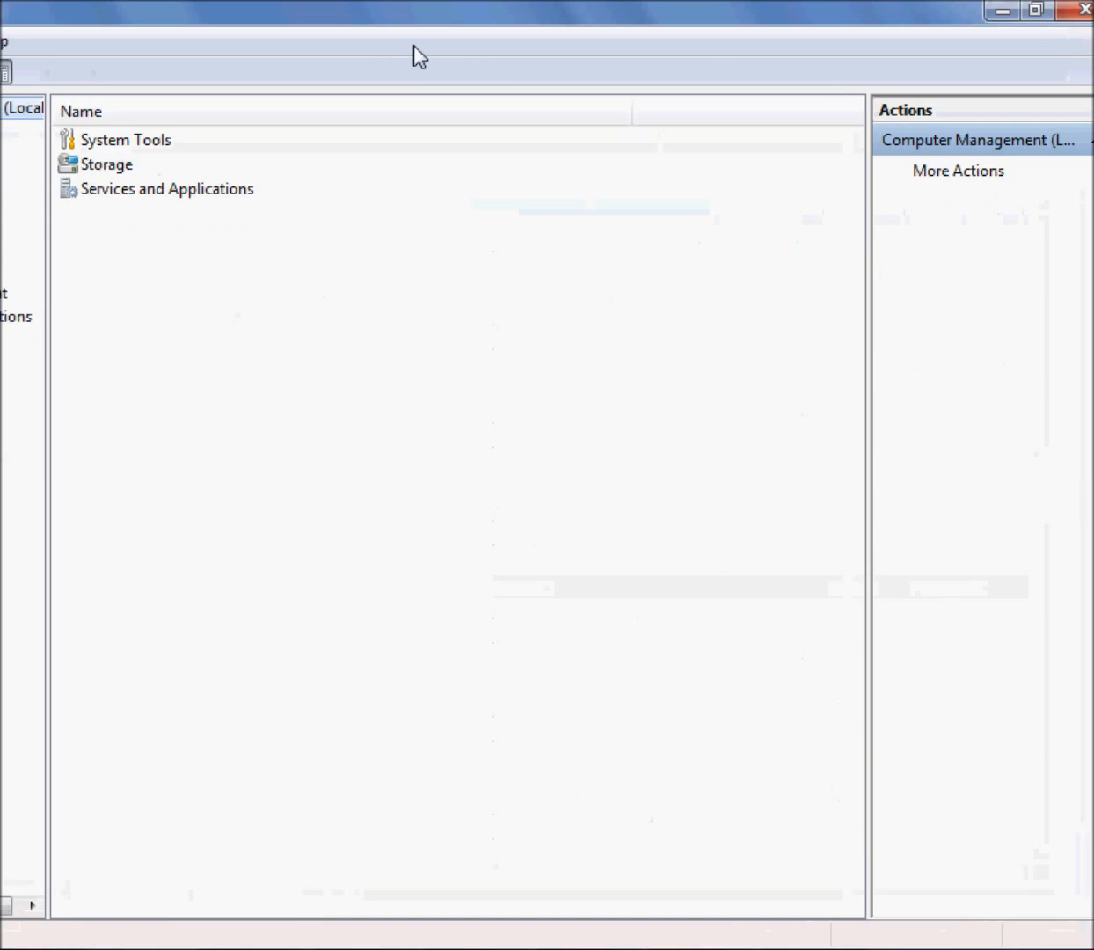
# Resize and reposition the Computer Management window to show all its panes, and open Device Manager
pyautogui.moveTo(385, 18); pyautogui.dragTo(609, 33)
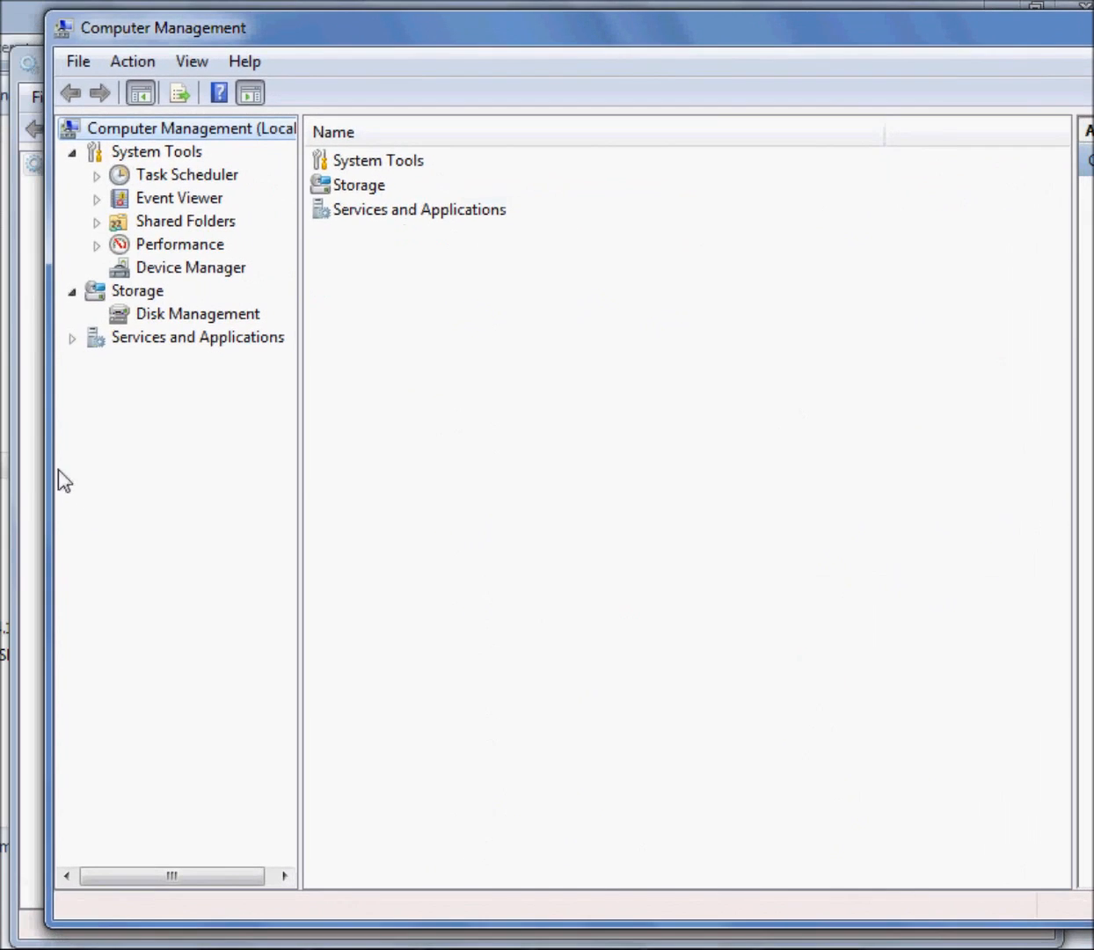
pyautogui.moveTo(43, 465); pyautogui.dragTo(349, 423)
pyautogui.moveTo(550, 29); pyautogui.dragTo(217, 52)
pyautogui.moveTo(990, 355); pyautogui.dragTo(1077, 361)
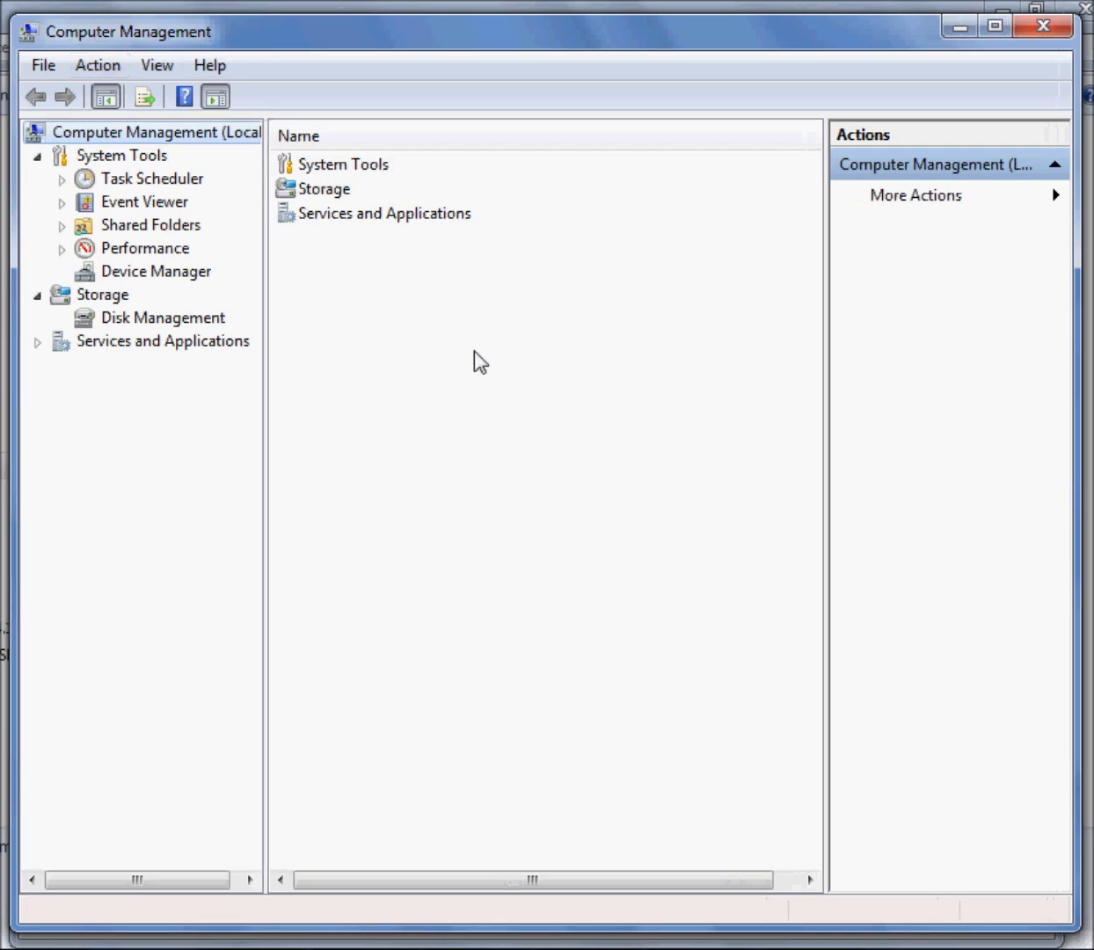
pyautogui.click(141, 273)
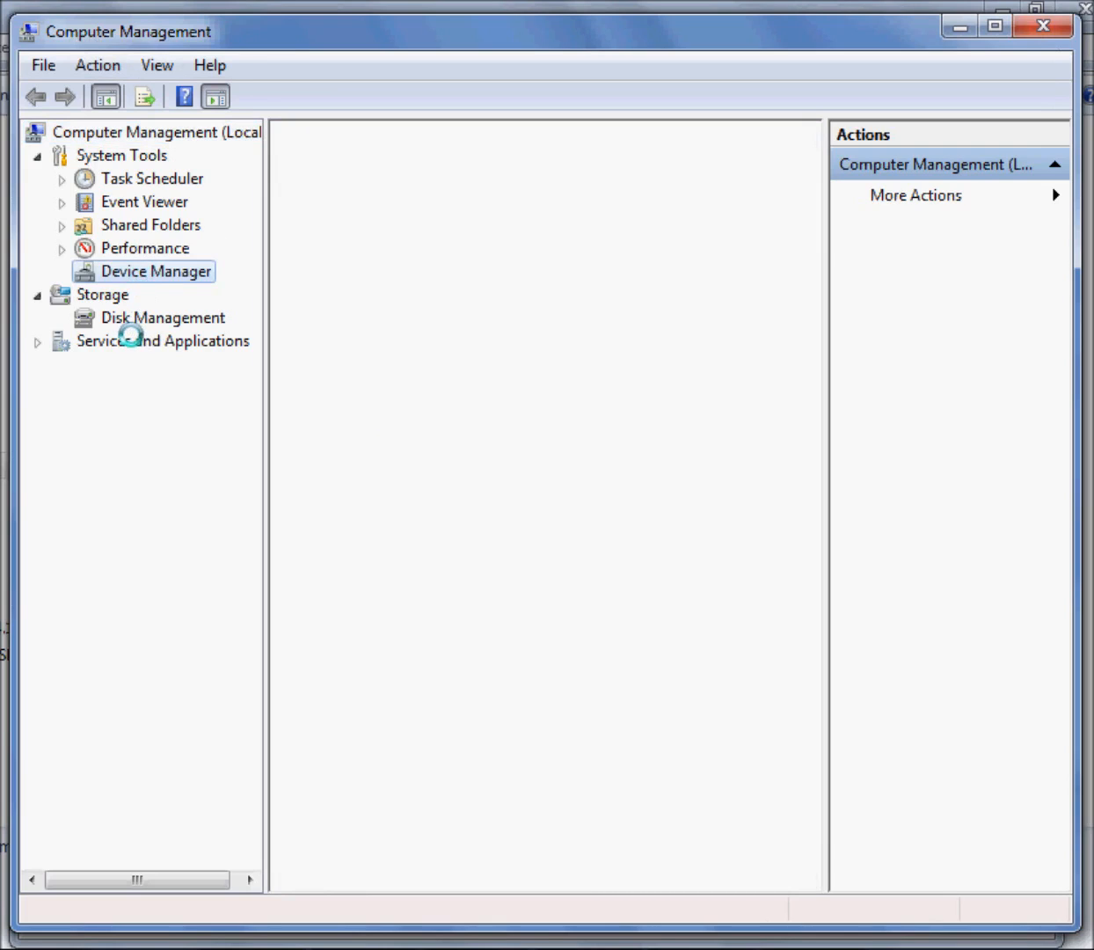
# Expand Services and Applications in Computer Management, open Services, and widen the service list to show the Status column
pyautogui.click(158, 346)
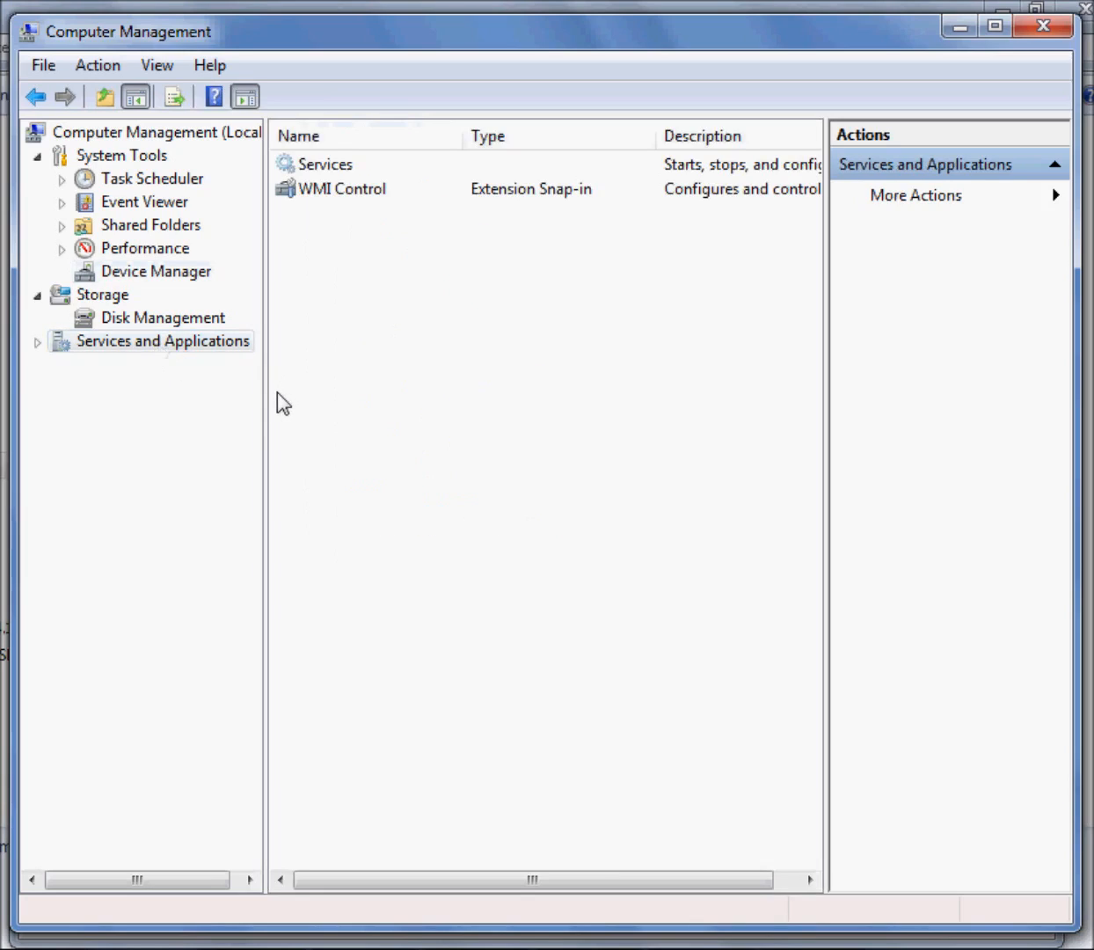
pyautogui.click(35, 345)
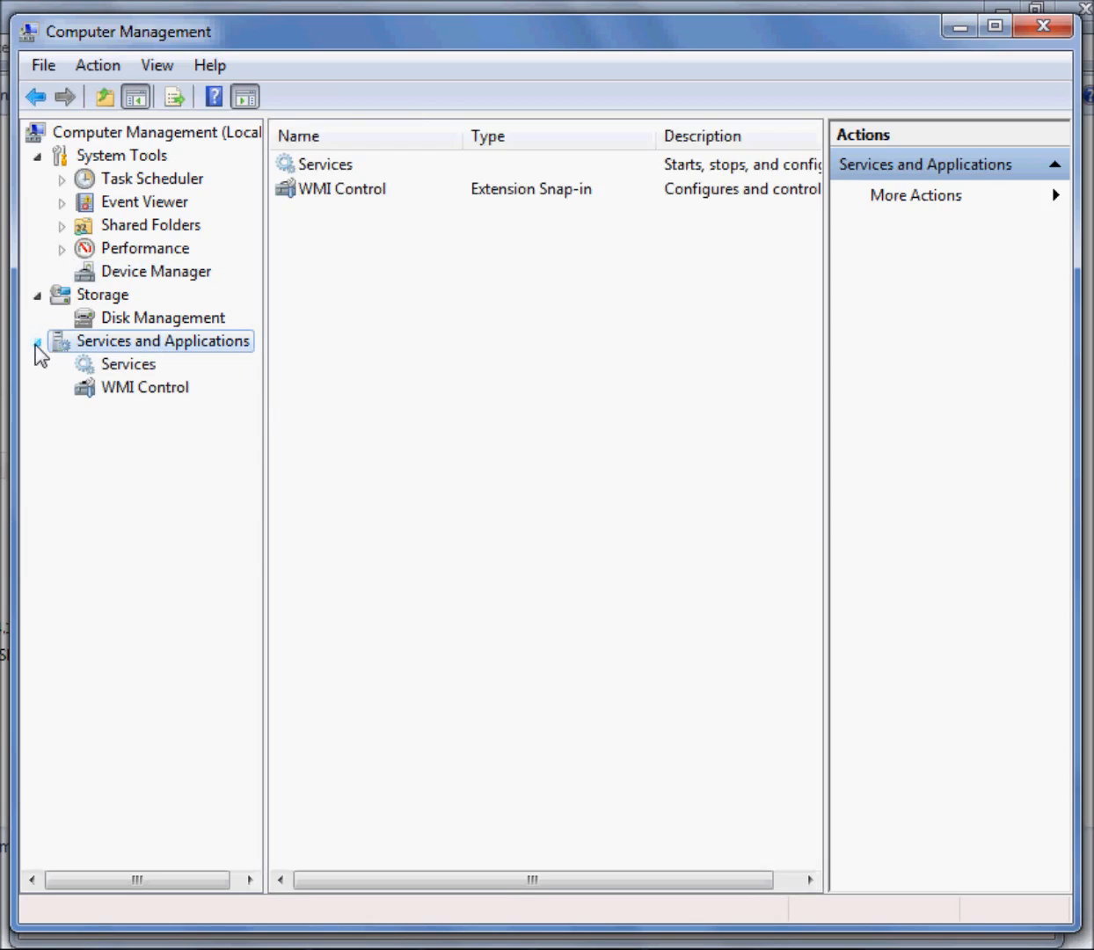
pyautogui.click(132, 365)
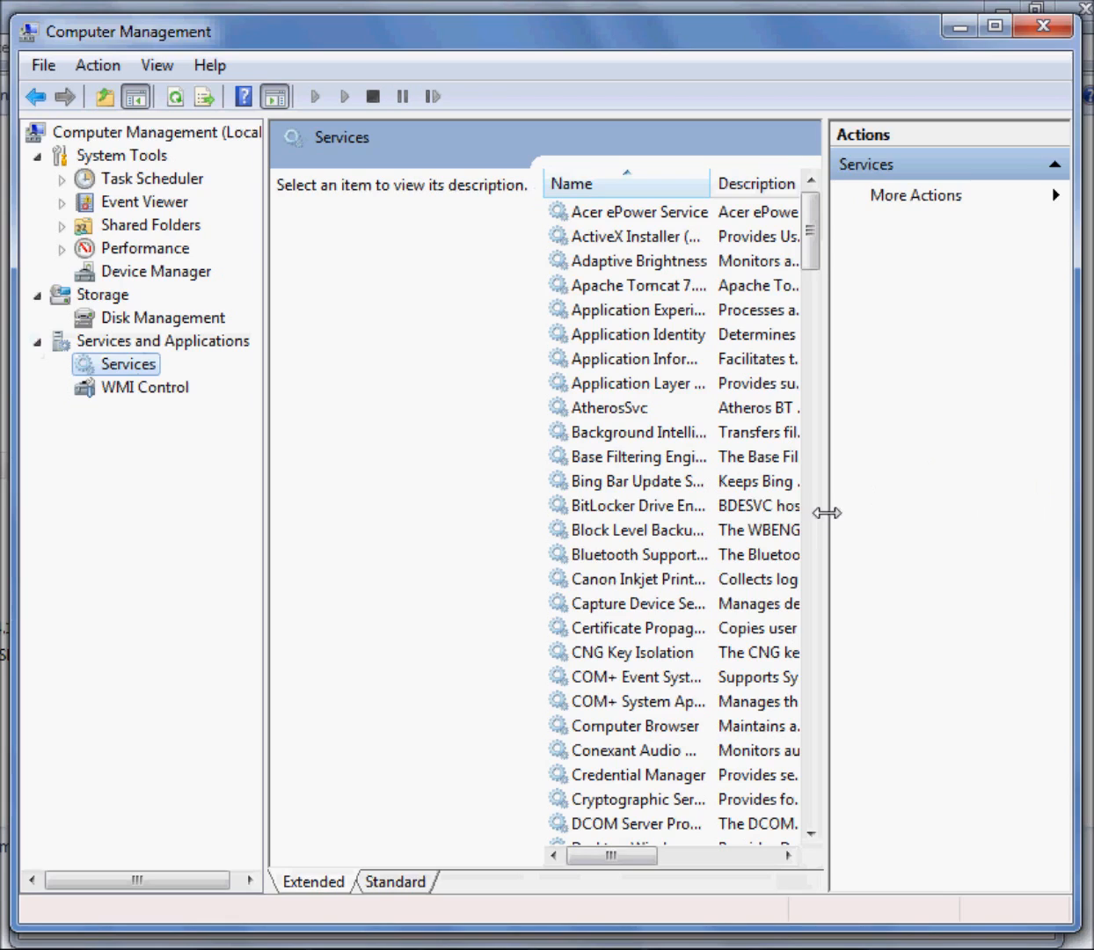
pyautogui.moveTo(825, 510); pyautogui.dragTo(1029, 515)
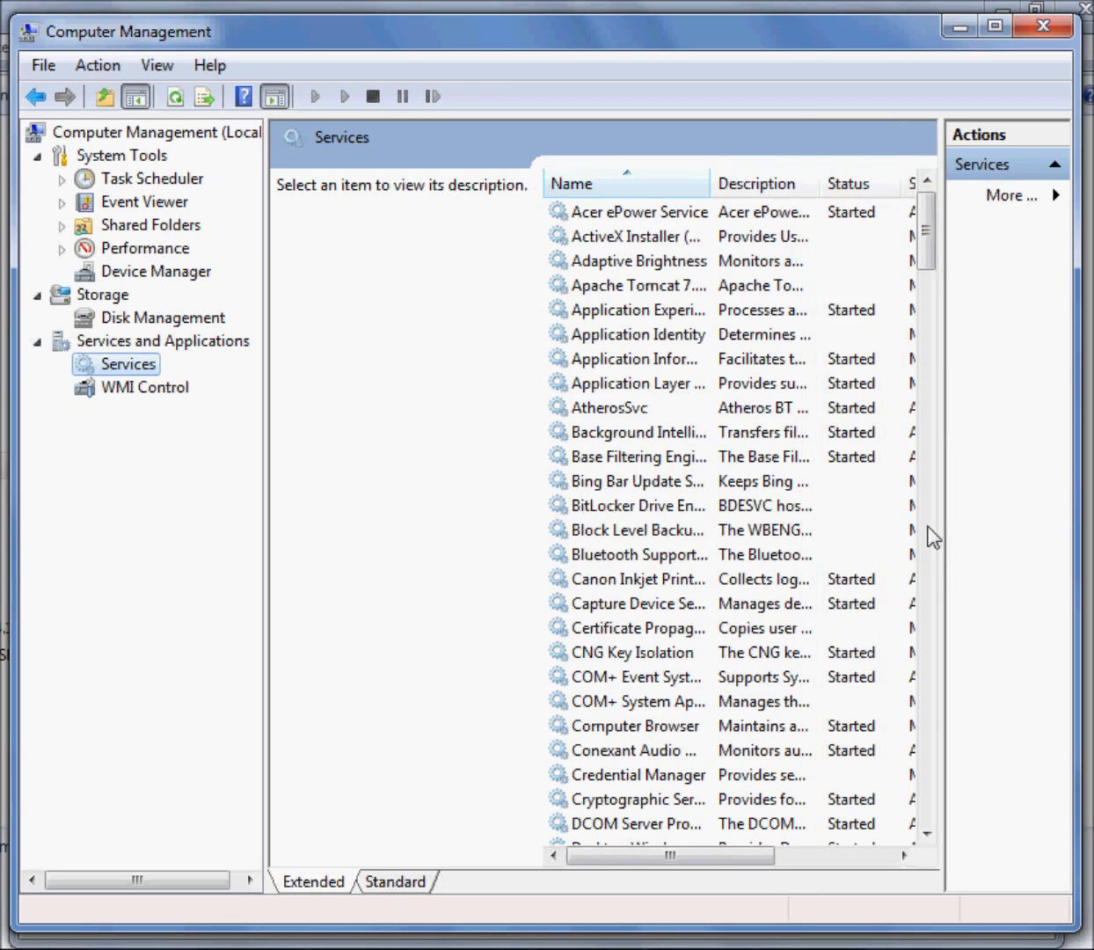
# Find and select the MySQL5 service in the Computer Management service list
pyautogui.click(666, 581)
pyautogui.scroll(-20, 666, 583)
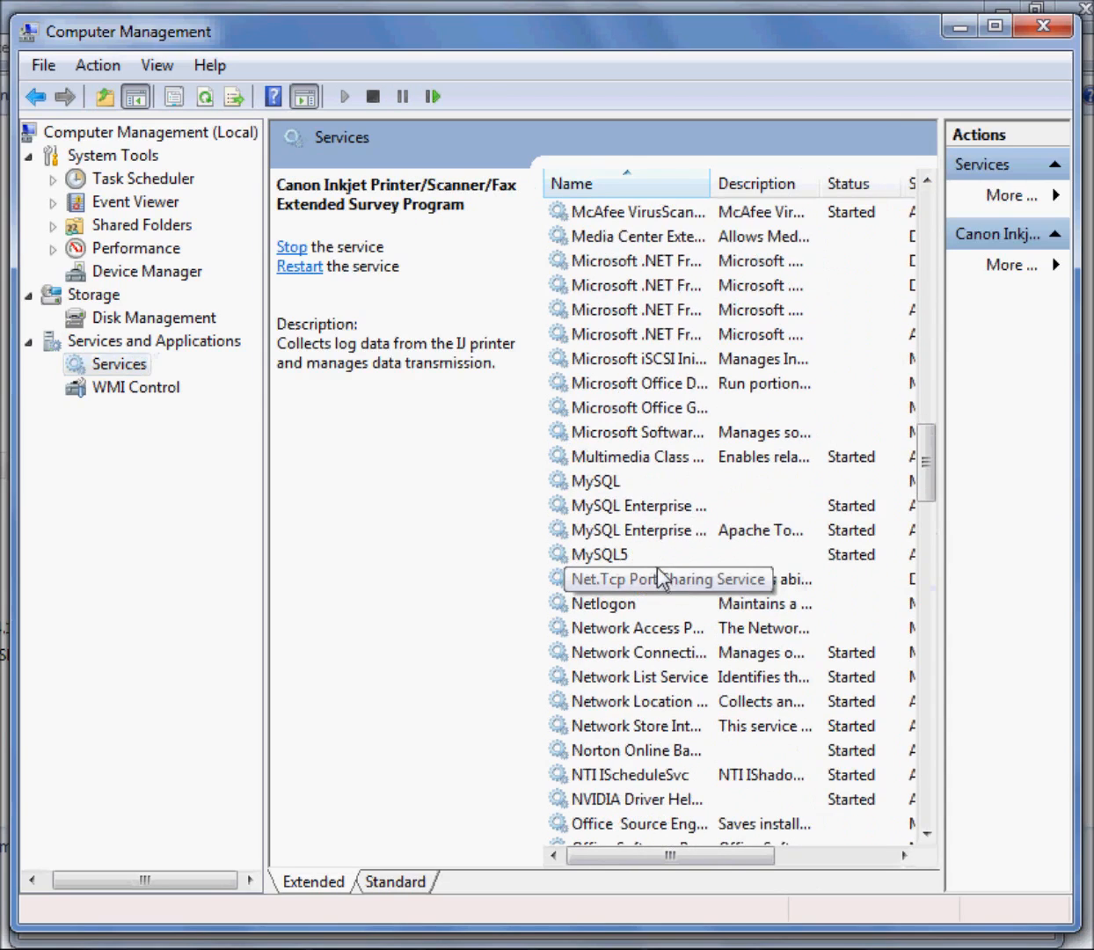
pyautogui.click(650, 554)
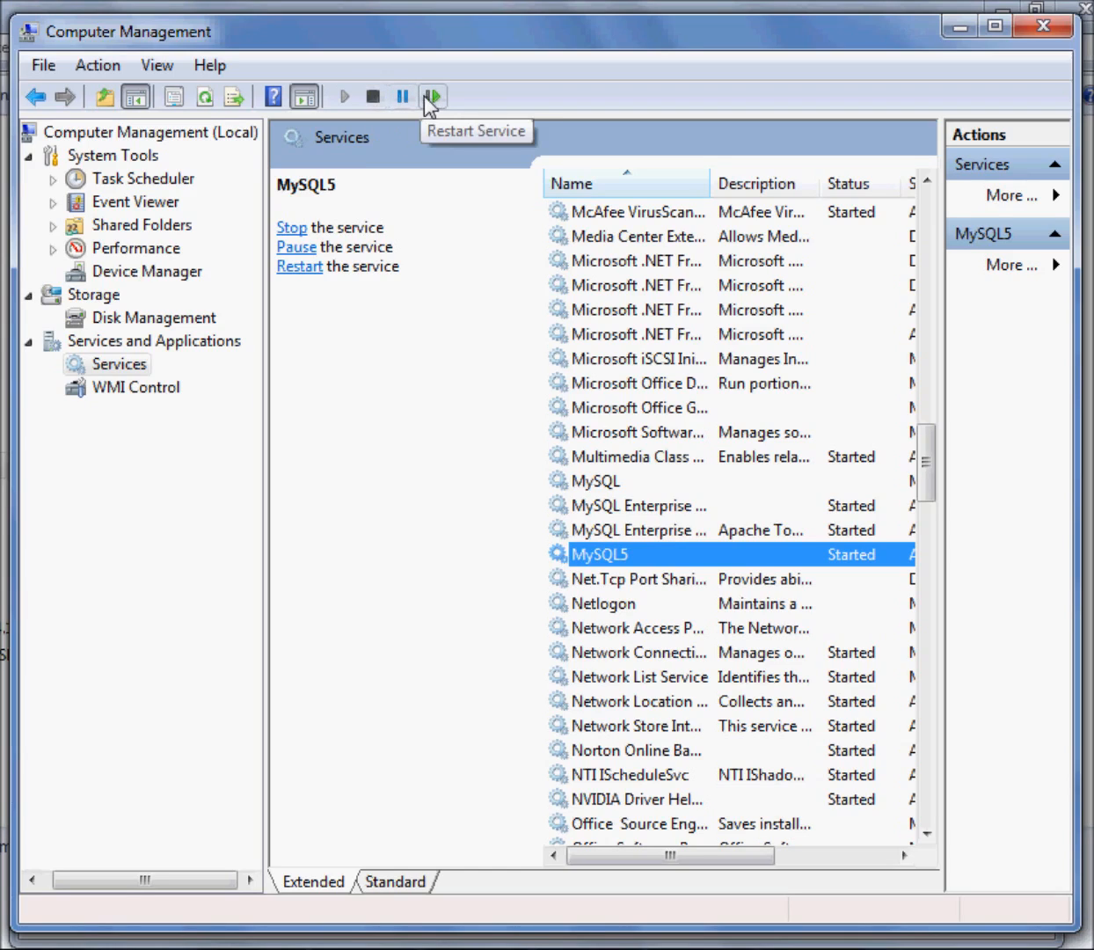
pyautogui.click(404, 383)
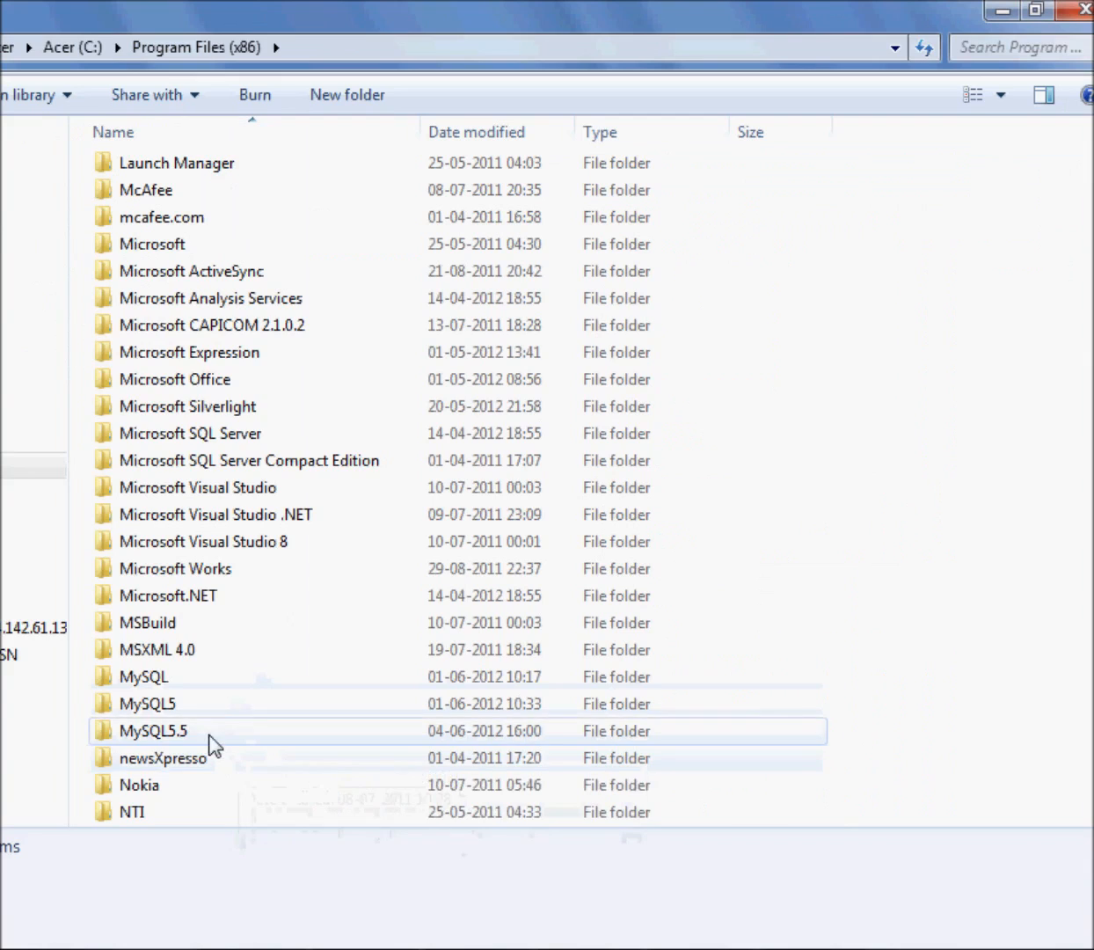
# Switch to Windows Explorer, open the MySQL5.5 bin folder in Program Files (x86), and inspect MySQLInstanceConfig.exe and mysqladmin.exe
pyautogui.doubleClick(215, 728)
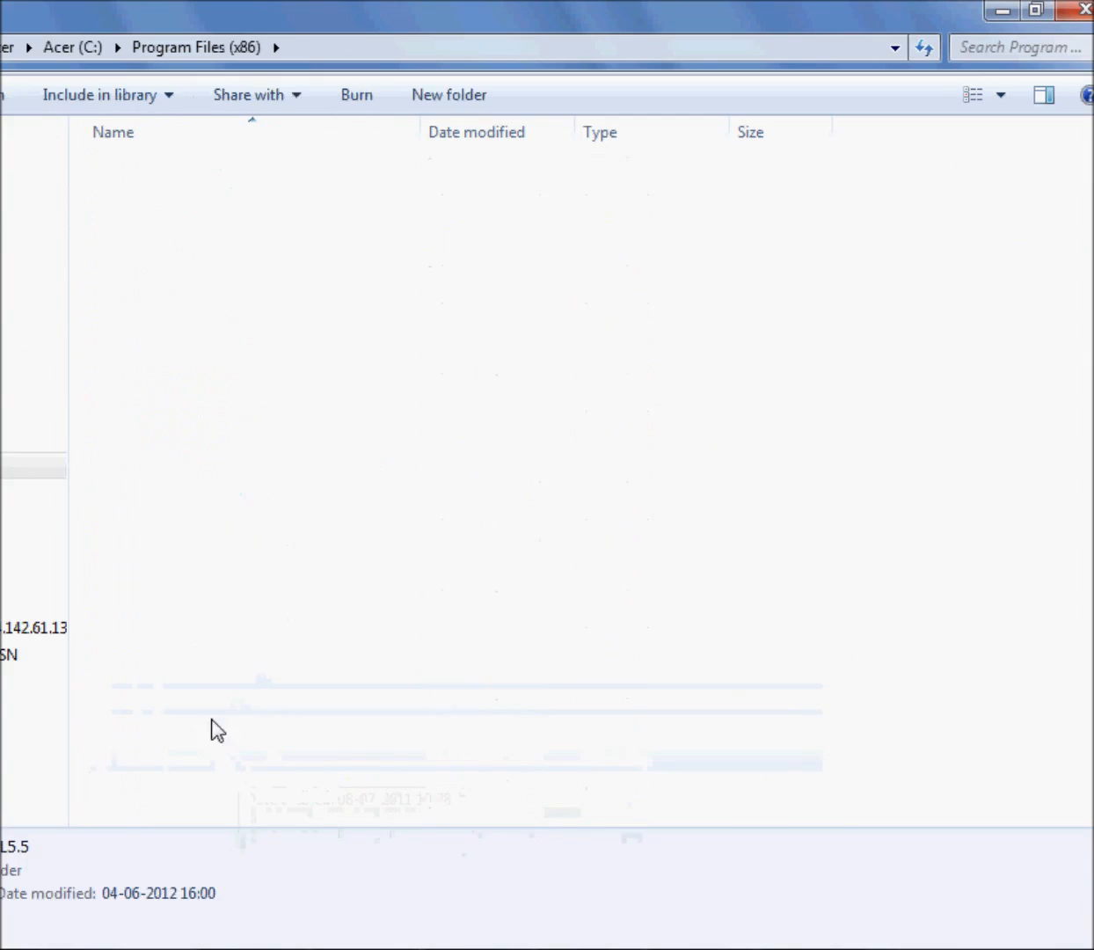
pyautogui.doubleClick(170, 170)
pyautogui.scroll(-3, 312, 813)
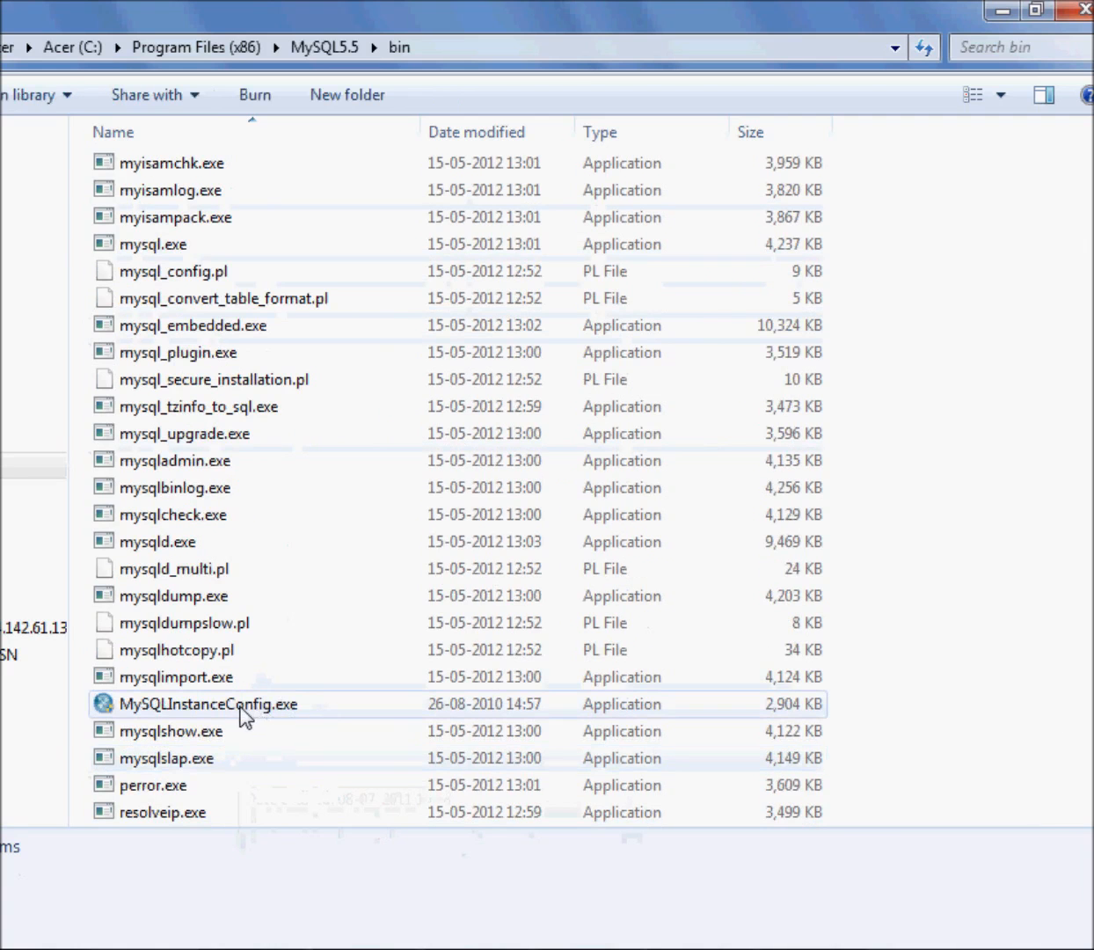
pyautogui.click(241, 706)
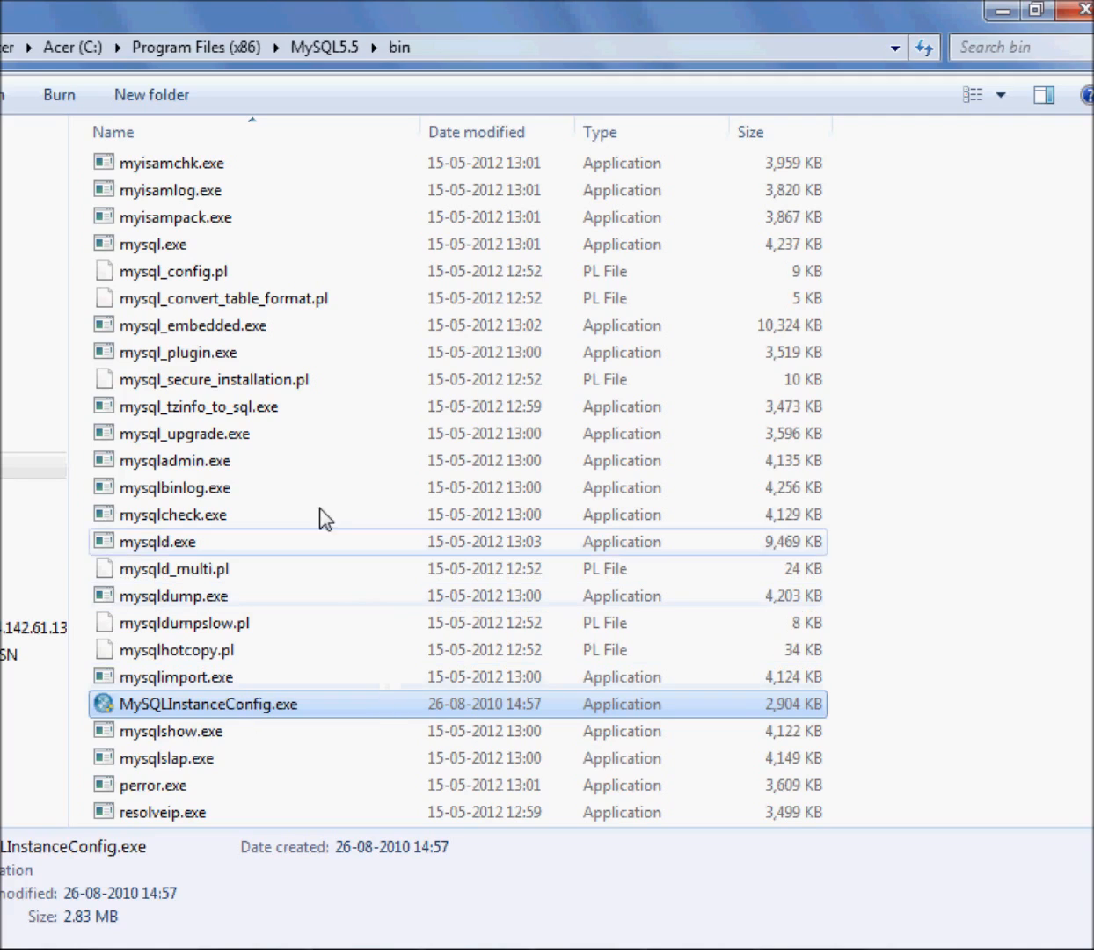
pyautogui.click(193, 458)
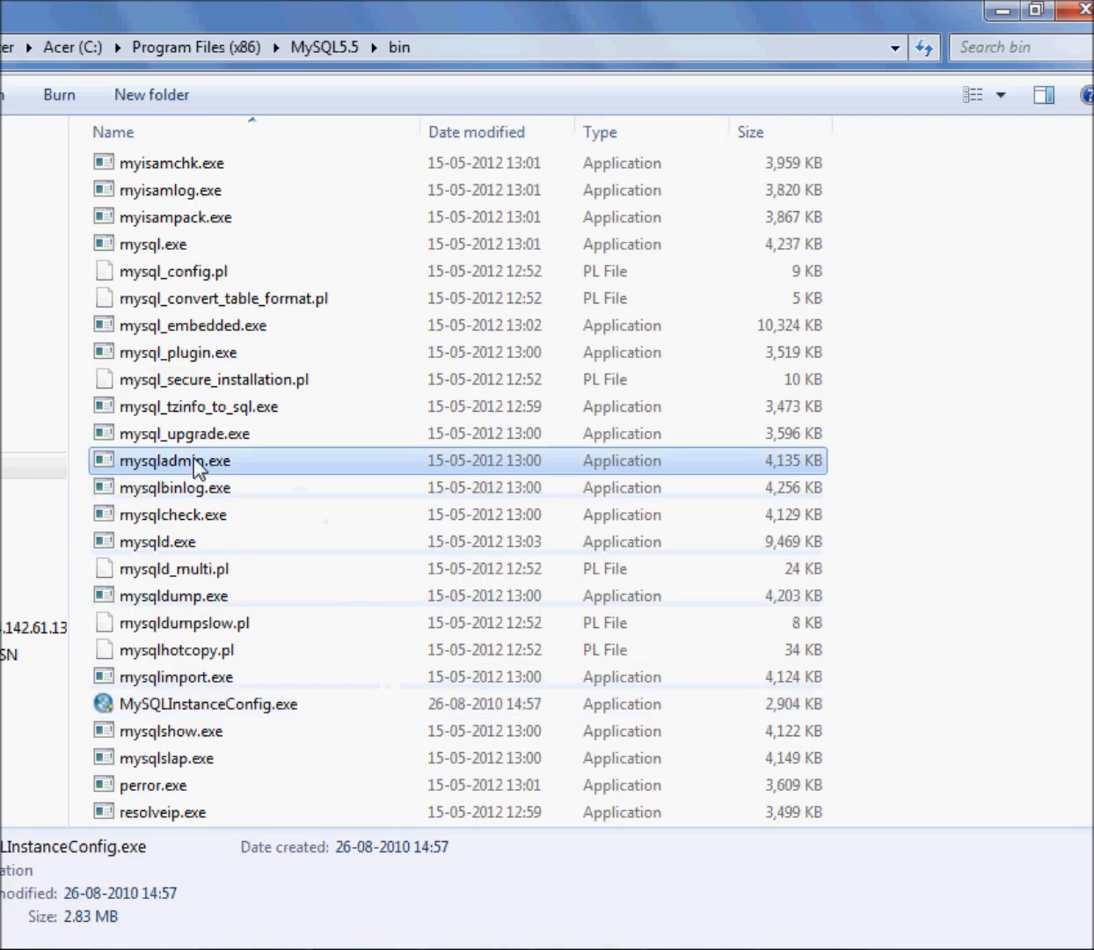
pyautogui.click(974, 472)
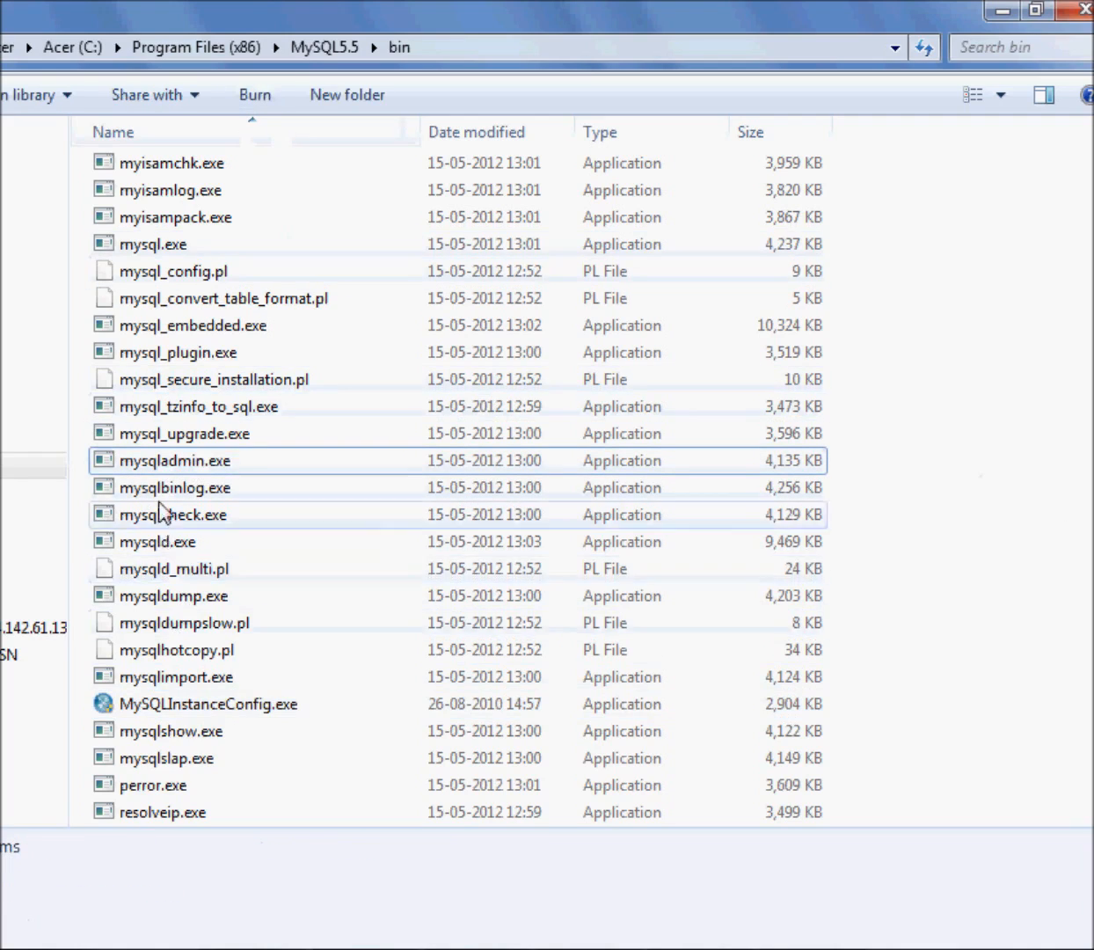
pyautogui.scroll(1, 166, 634)
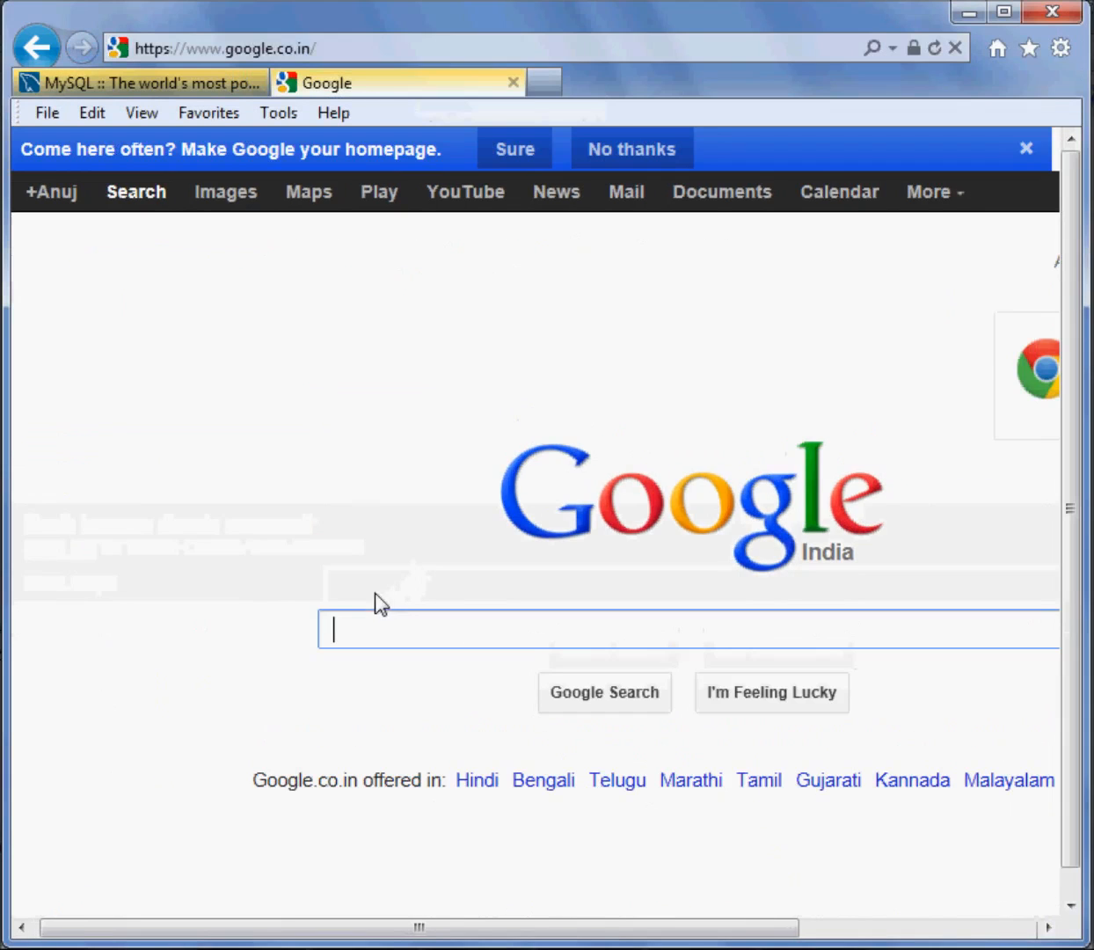
# Switch to the web browser and search Google for "create table in mysql"
pyautogui.write('create')
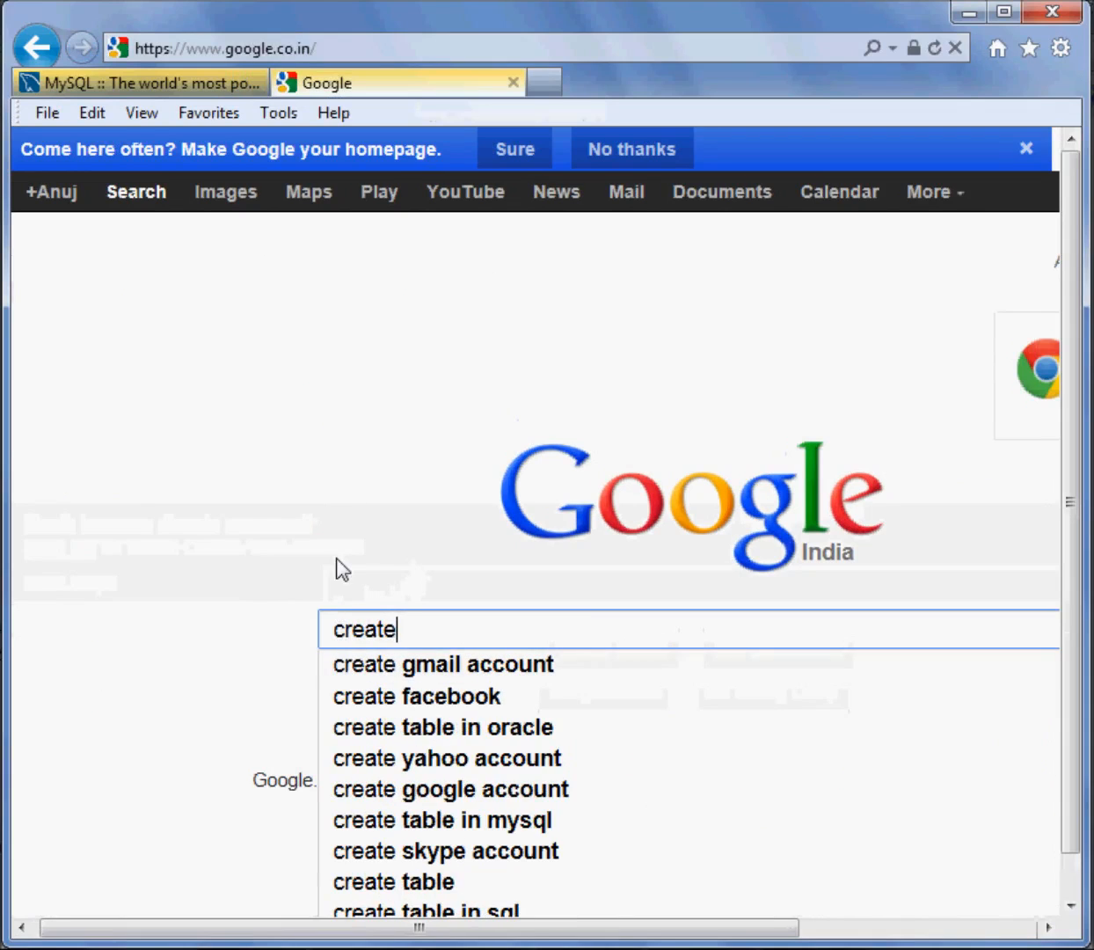
pyautogui.write(' able')
pyautogui.press('BackSpace')
pyautogui.press('BackSpace')
pyautogui.press('BackSpace')
pyautogui.press('BackSpace')
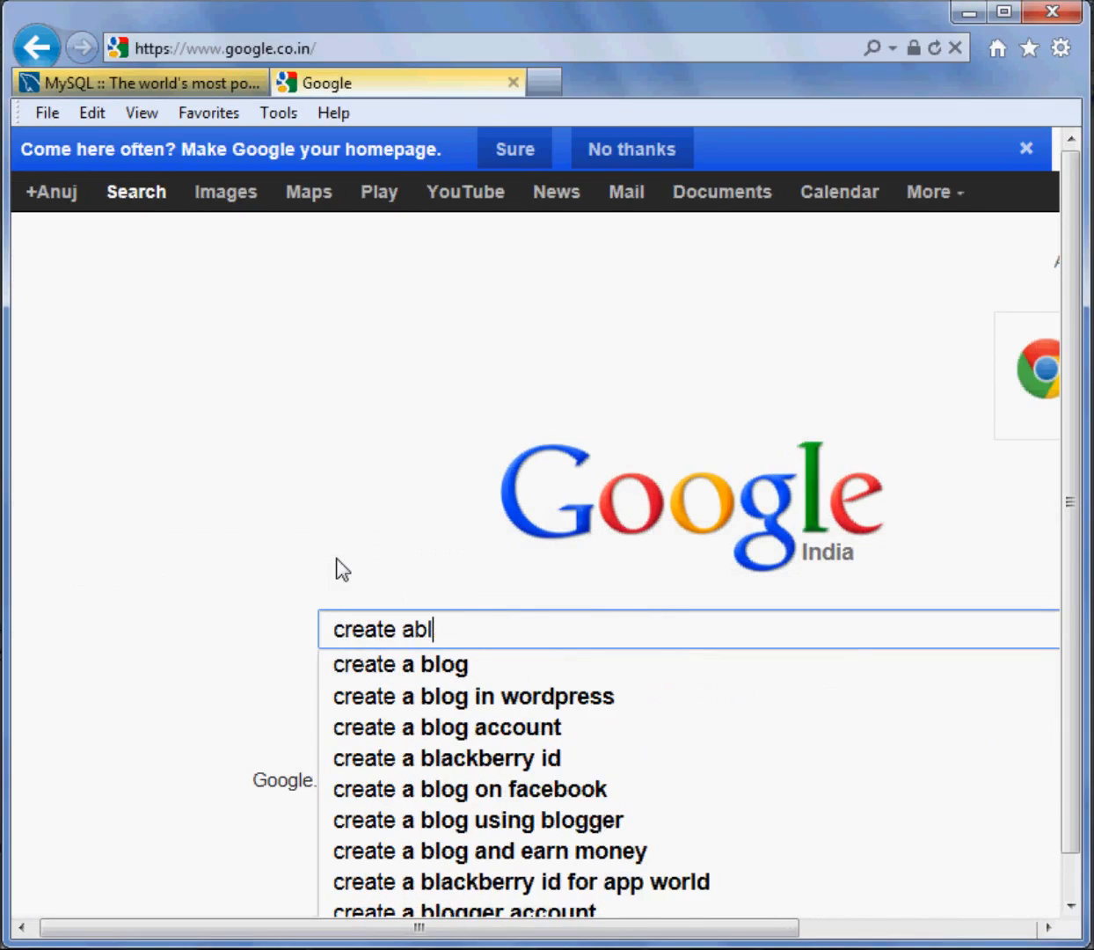
pyautogui.write('table in')
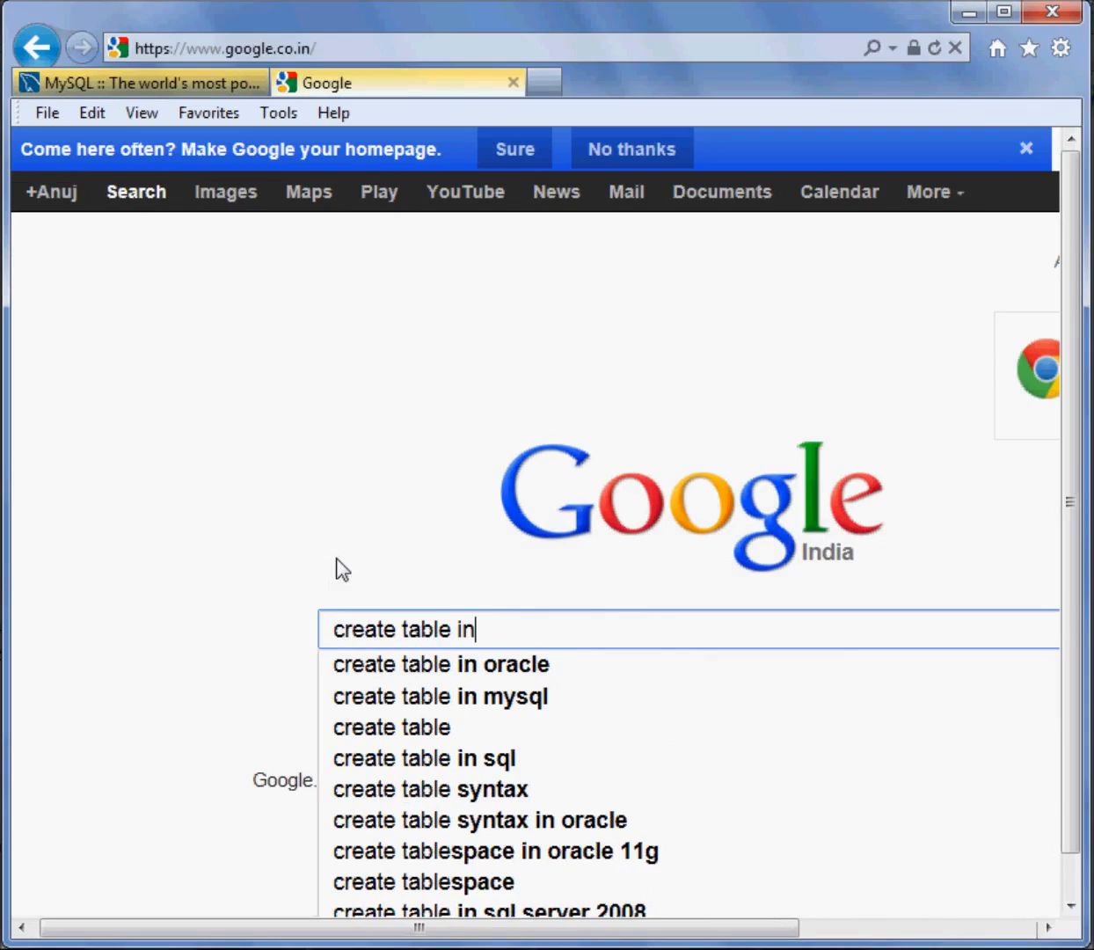
pyautogui.press('Down')
pyautogui.press('Down')
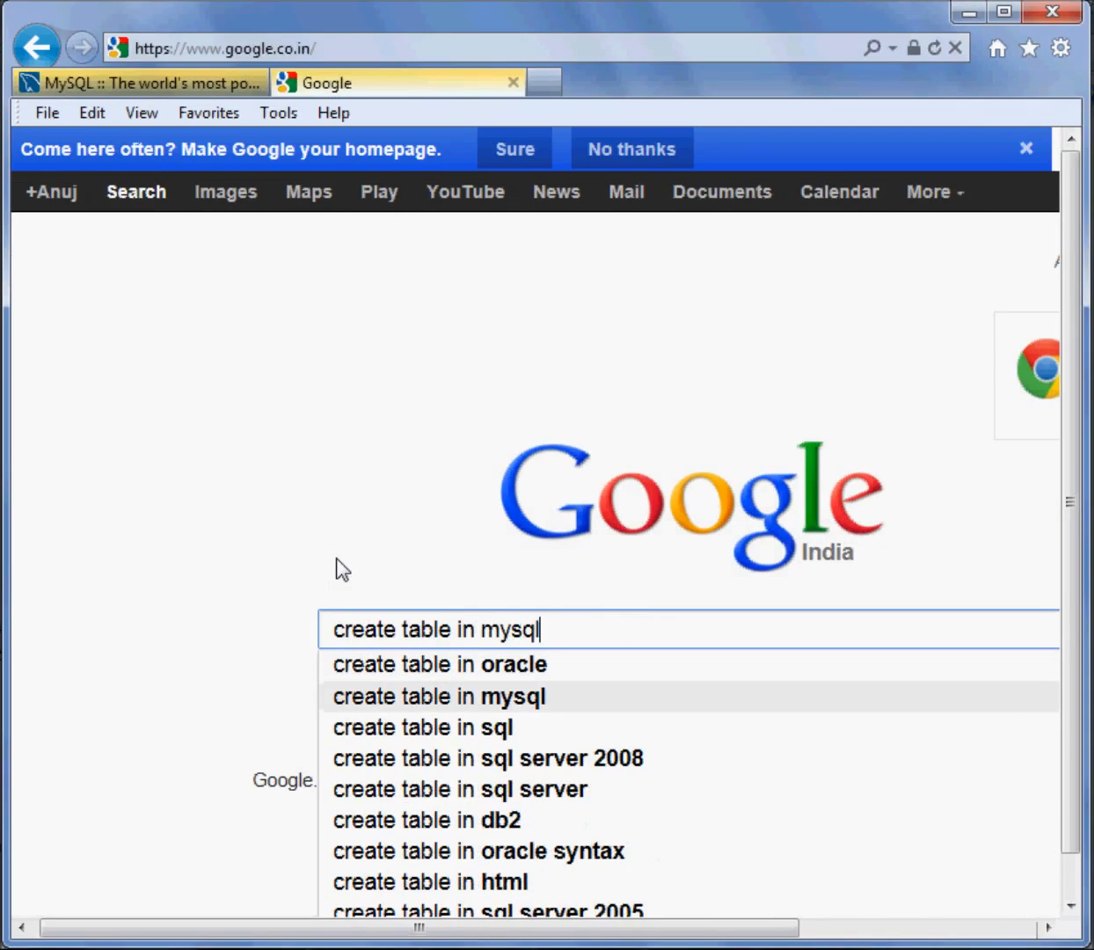
pyautogui.press('Return')
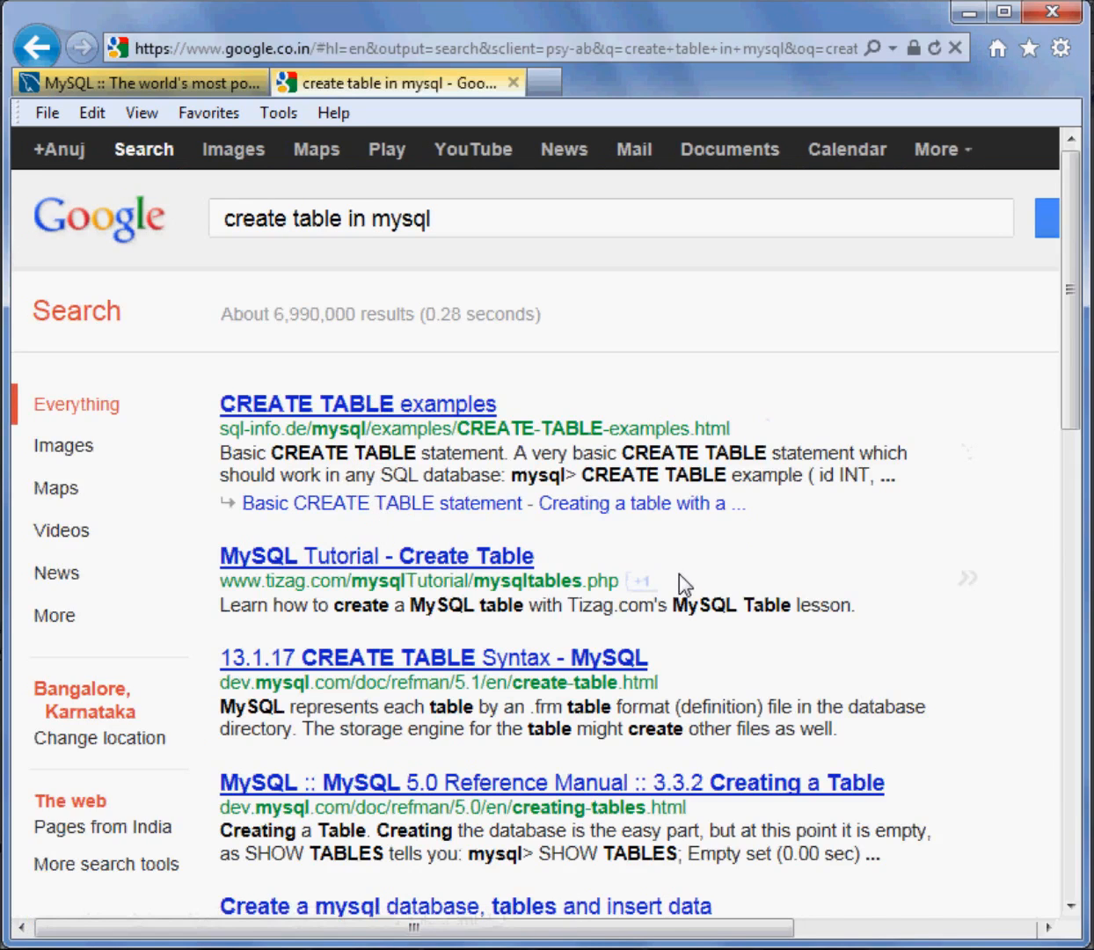
# Open the "13.1.17 CREATE TABLE Syntax - MySQL" search result and examine the statement's create, column and data type definitions
pyautogui.scroll(-2, 695, 616)
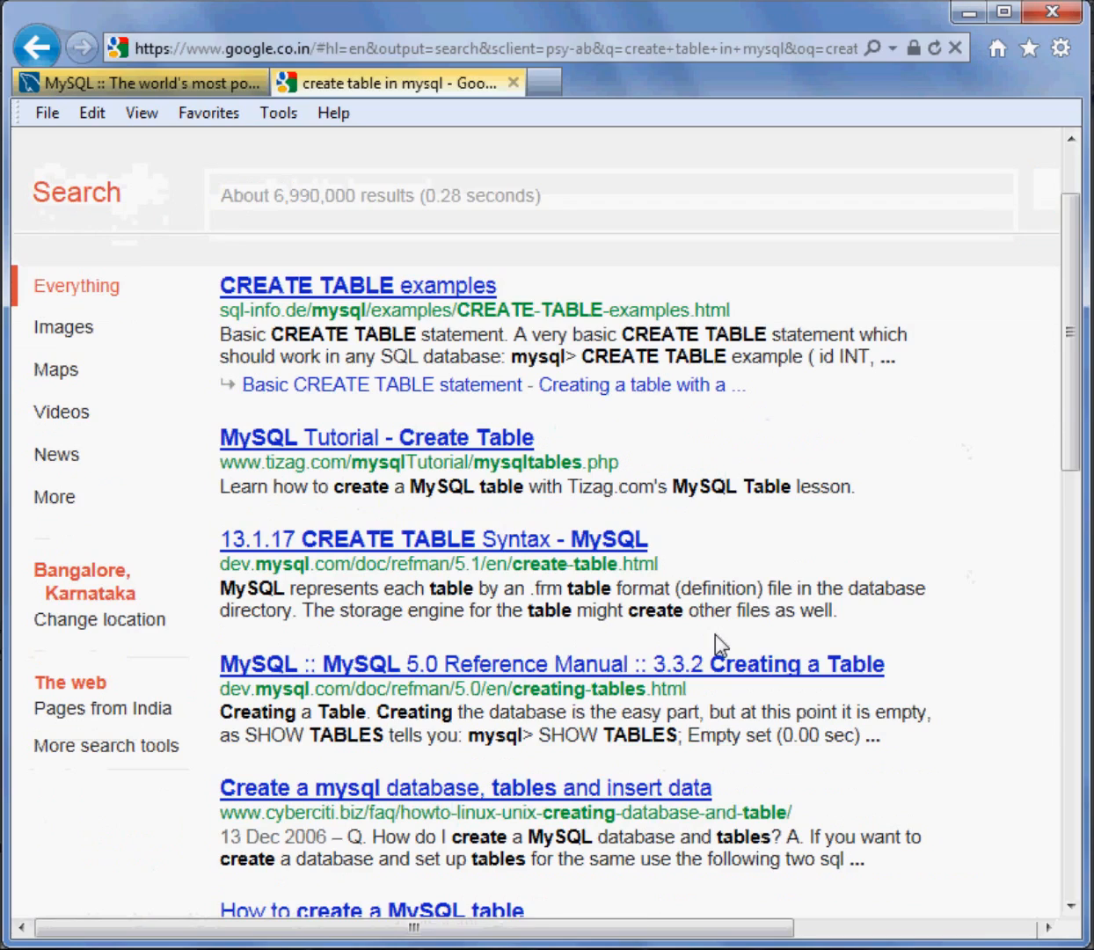
pyautogui.click(374, 545)
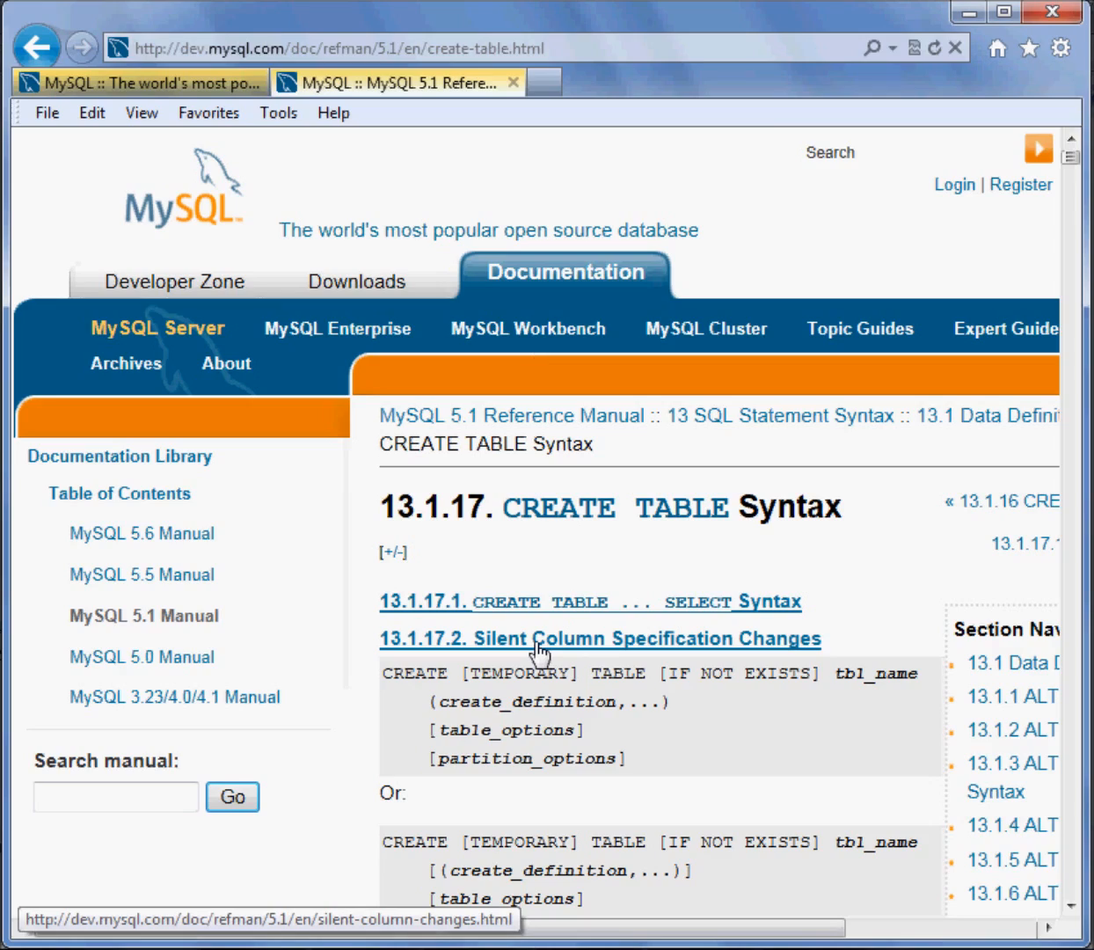
pyautogui.scroll(-15, 539, 651)
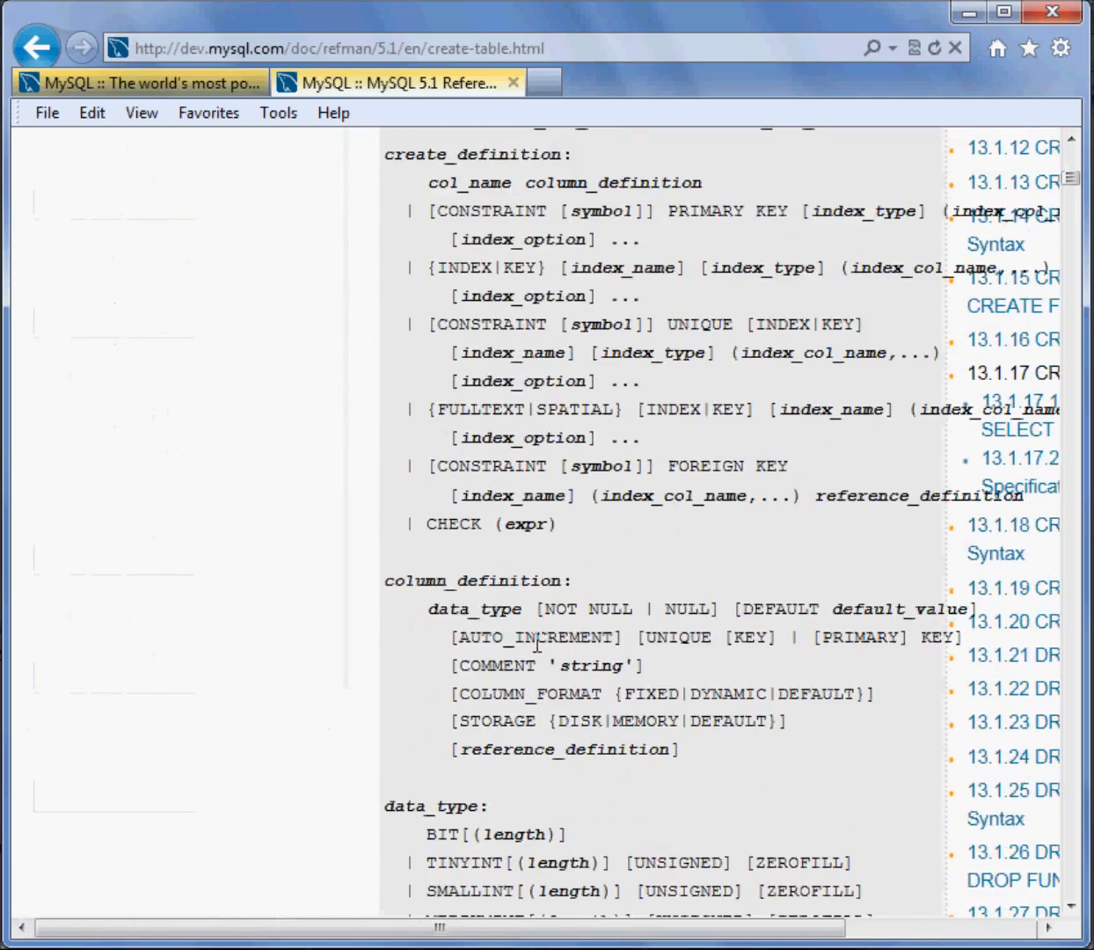
pyautogui.scroll(-6, 538, 642)
pyautogui.scroll(9, 519, 571)
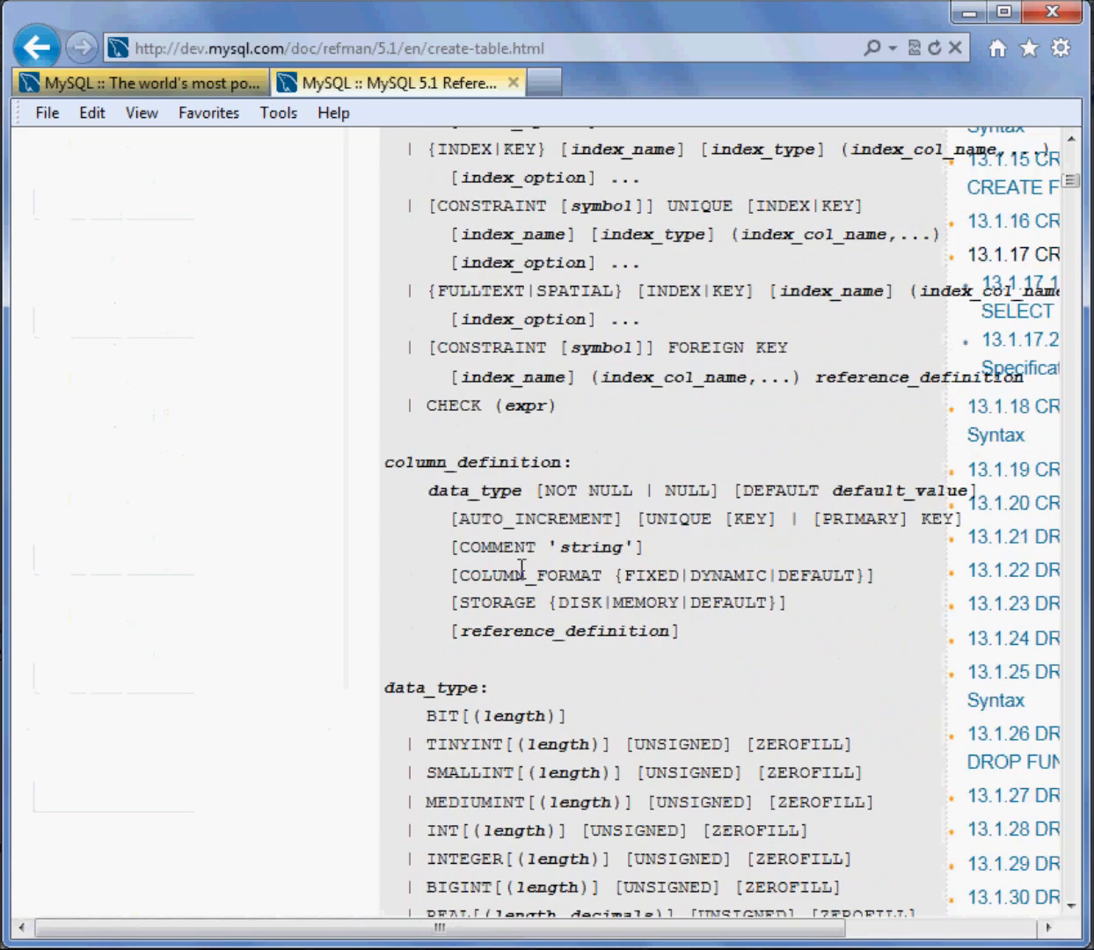
pyautogui.scroll(3, 519, 463)
pyautogui.scroll(10, 519, 464)
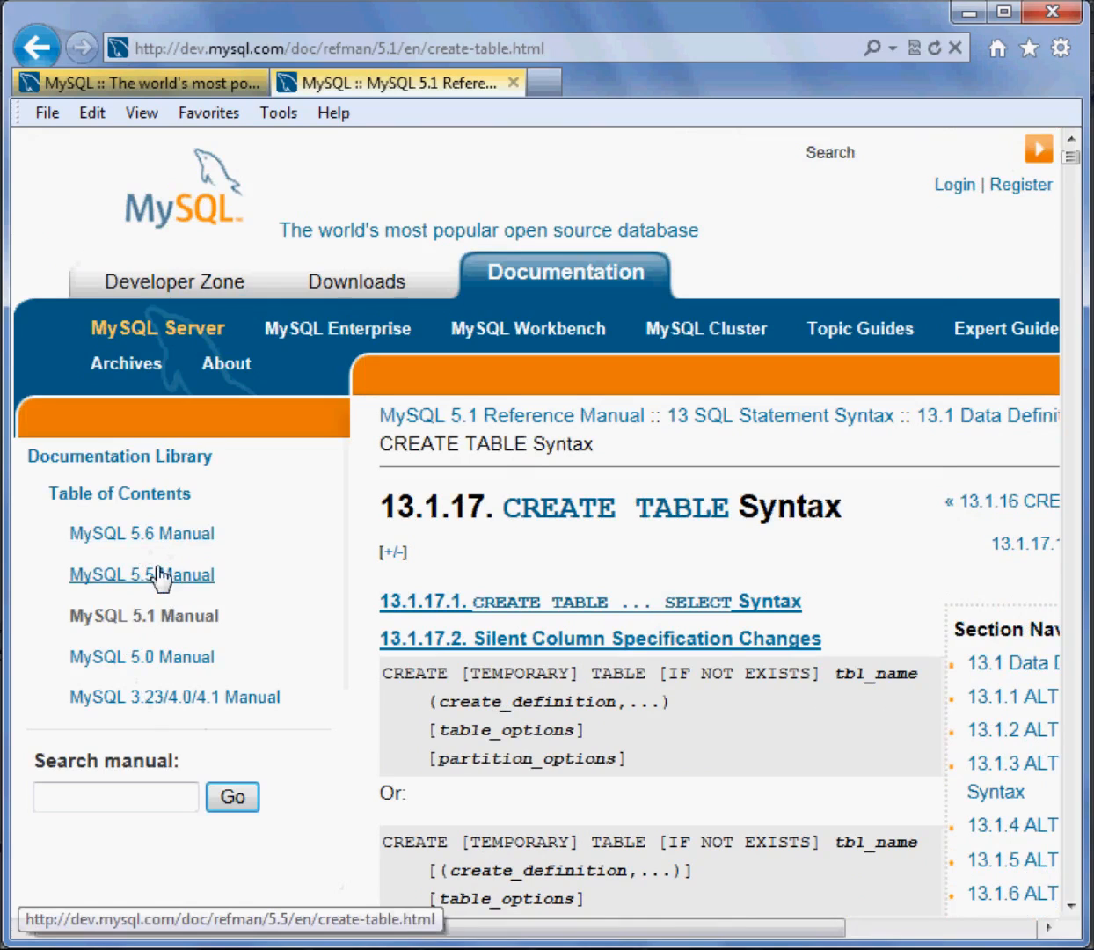
# Examine the Section Navigation list of data definition statements beside the CREATE TABLE syntax
pyautogui.moveTo(432, 926); pyautogui.dragTo(639, 923)
pyautogui.scroll(-4, 933, 792)
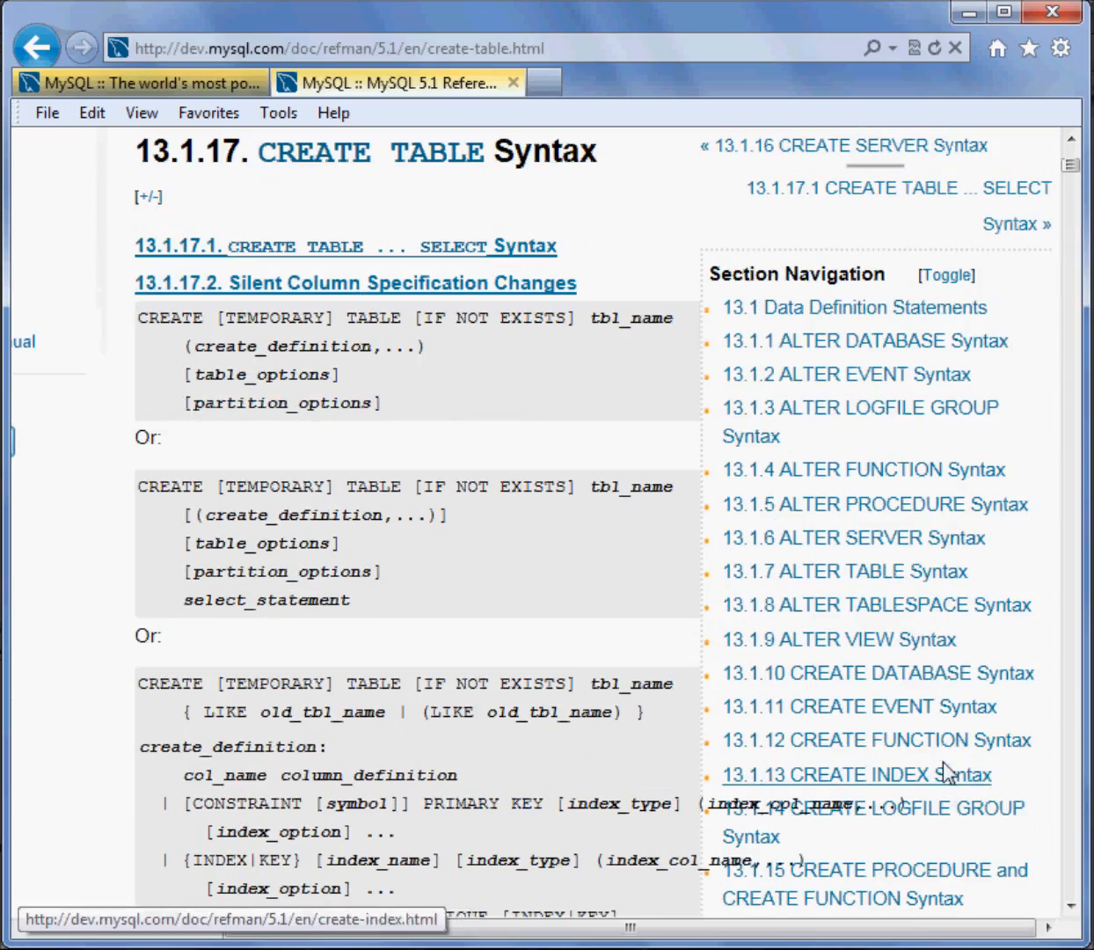
pyautogui.scroll(-12, 859, 733)
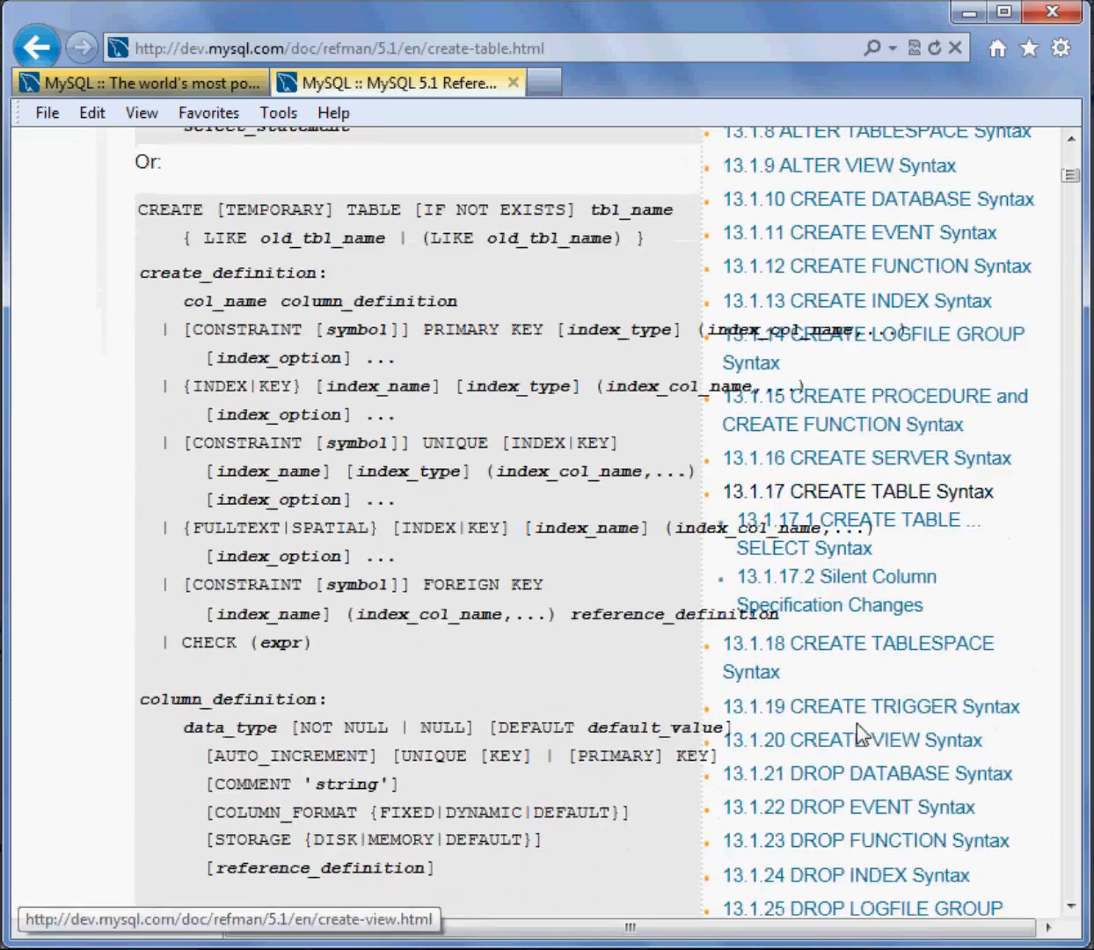
pyautogui.scroll(16, 858, 730)
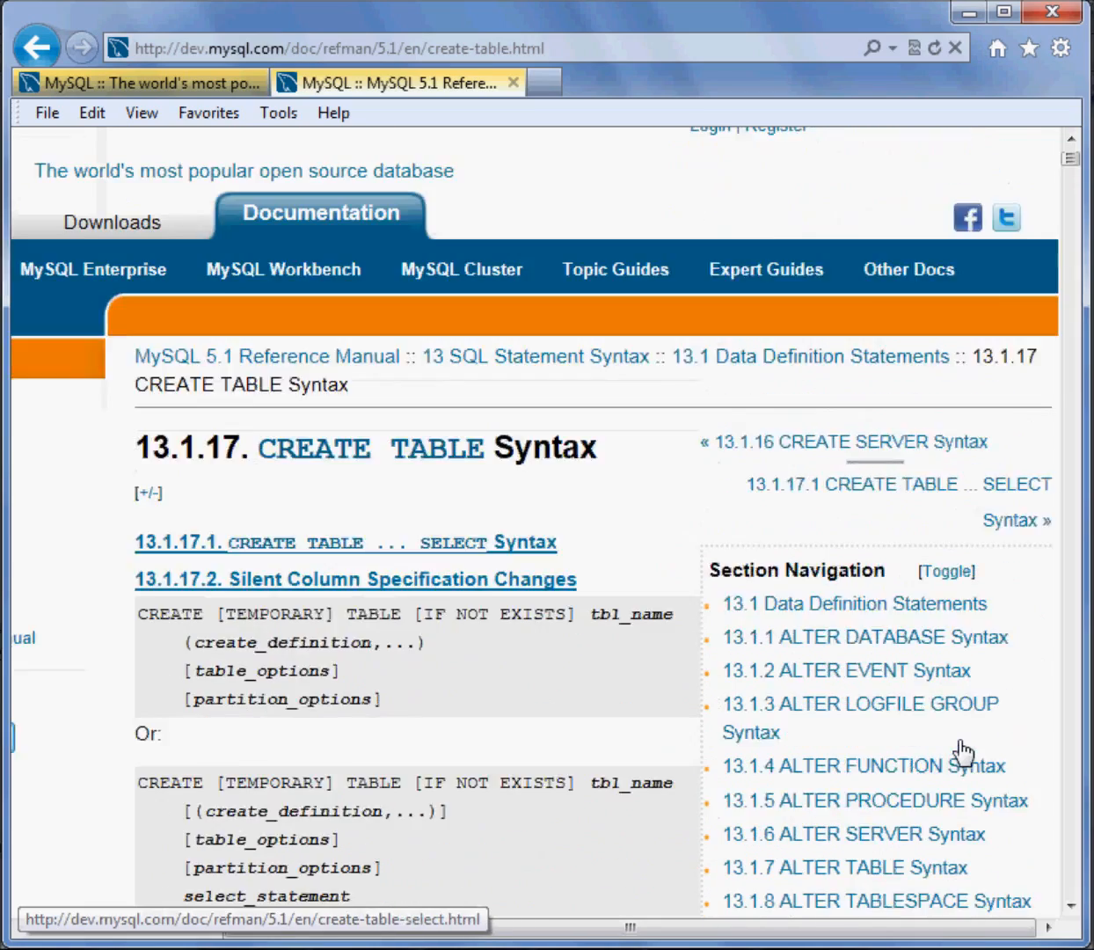